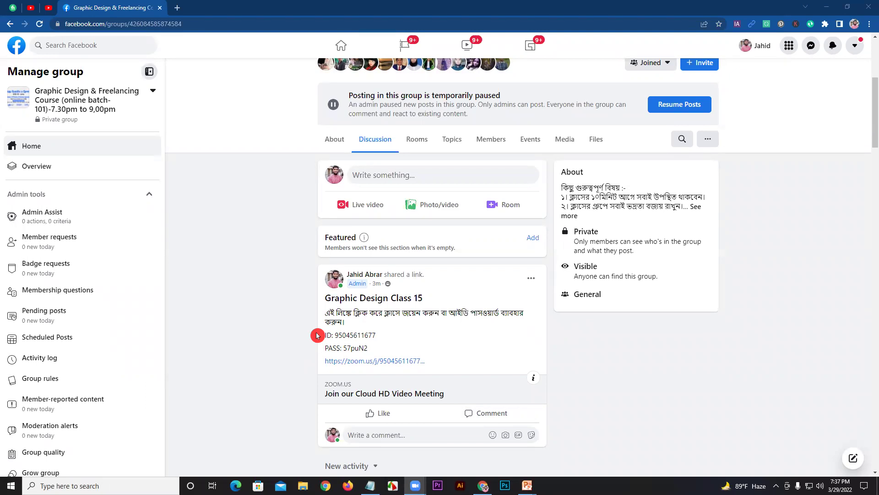
- Switch to the 'What is logo' presentation window
click(282, 329)
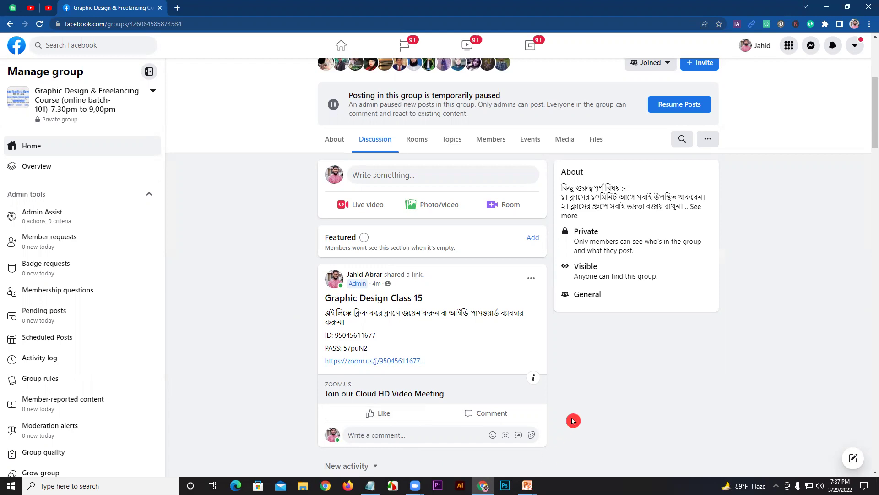
mouse_move(527, 486)
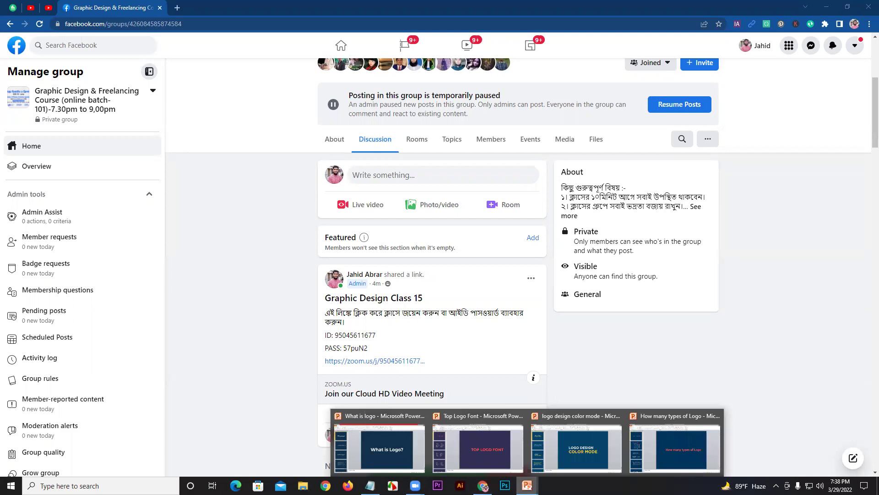
click(403, 460)
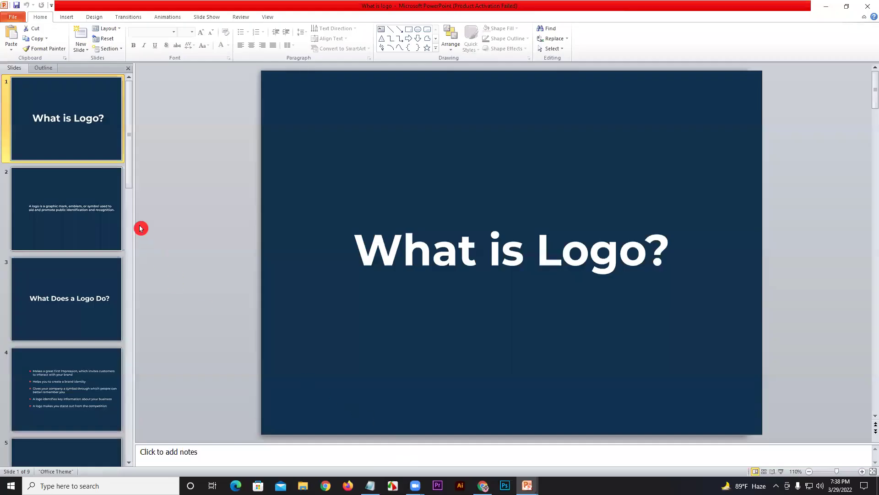
- Show the logo definition slide, then slide 5, 'What are the elements of a logo?'
click(82, 220)
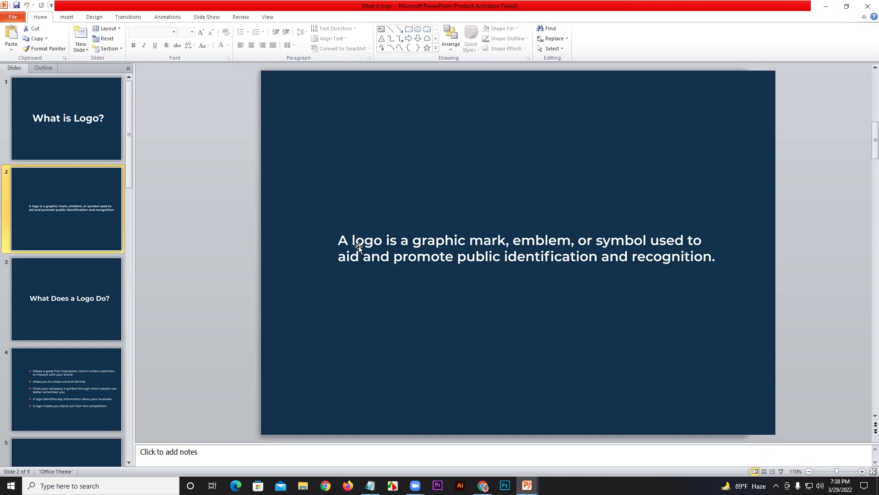
scroll(93, 247, down, 1)
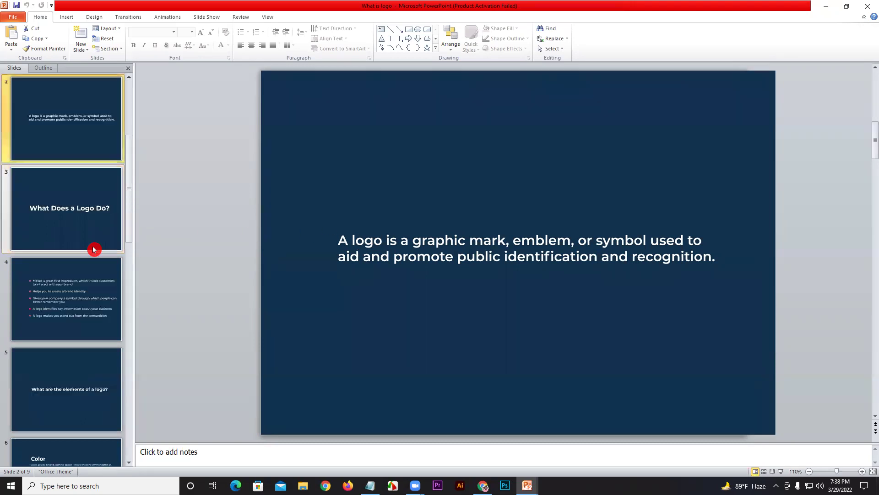
scroll(96, 251, down, 1)
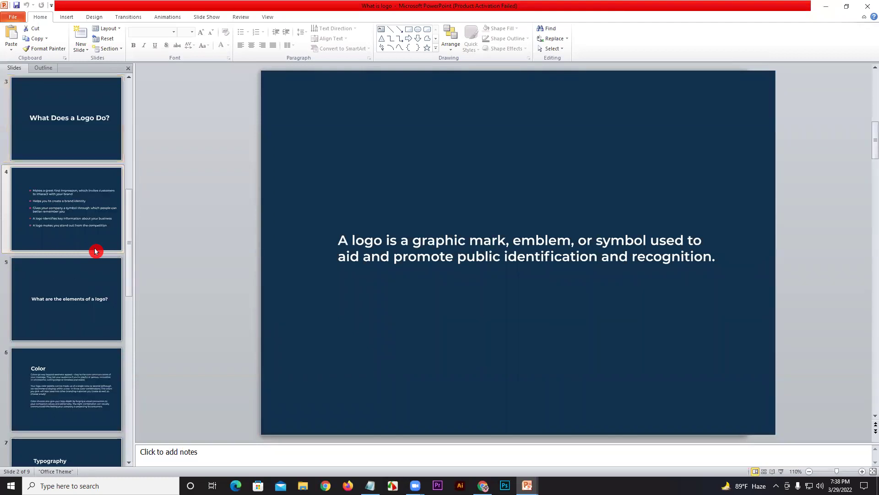
click(98, 298)
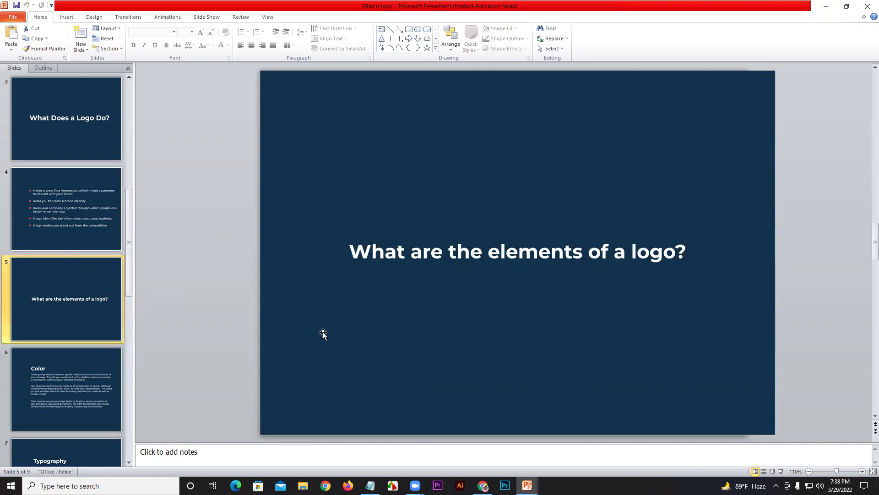
- Page through the Color, Typography and Image slides, then back to Color and Typography
click(41, 397)
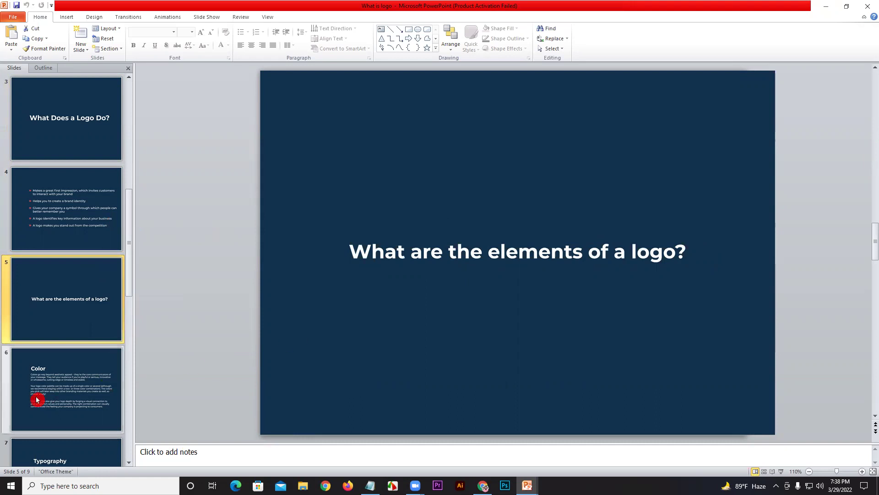
scroll(46, 394, down, 1)
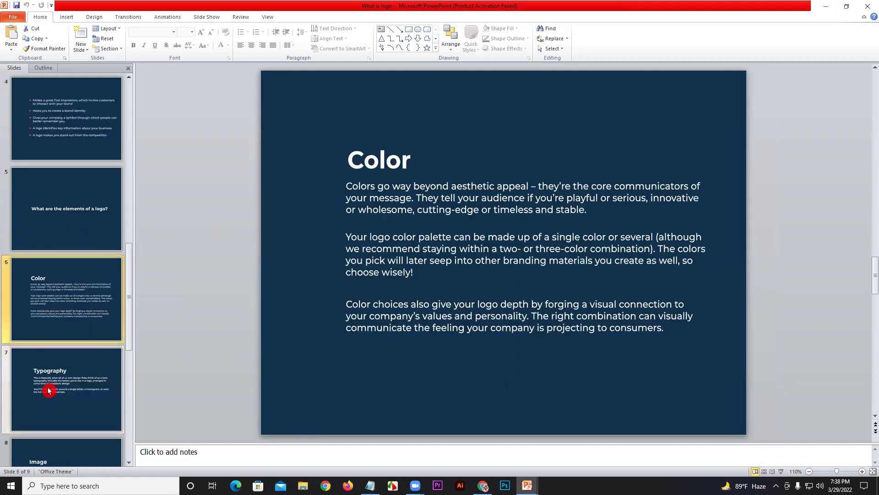
click(49, 390)
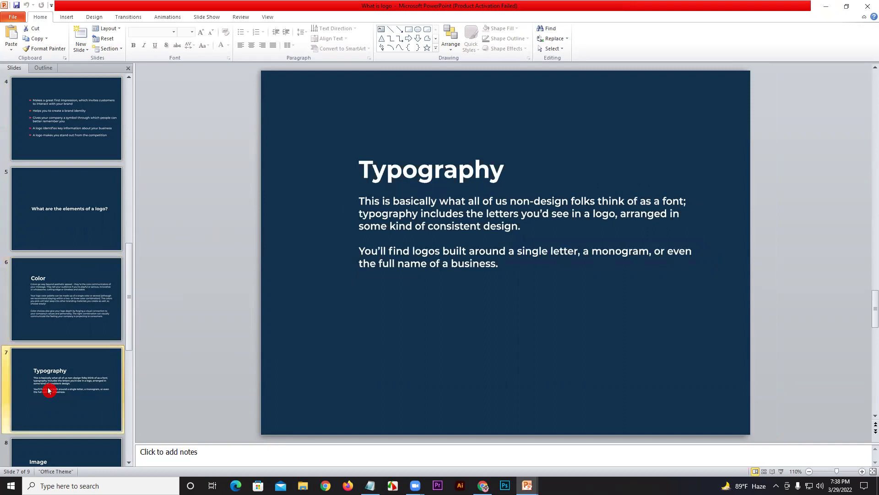
click(50, 453)
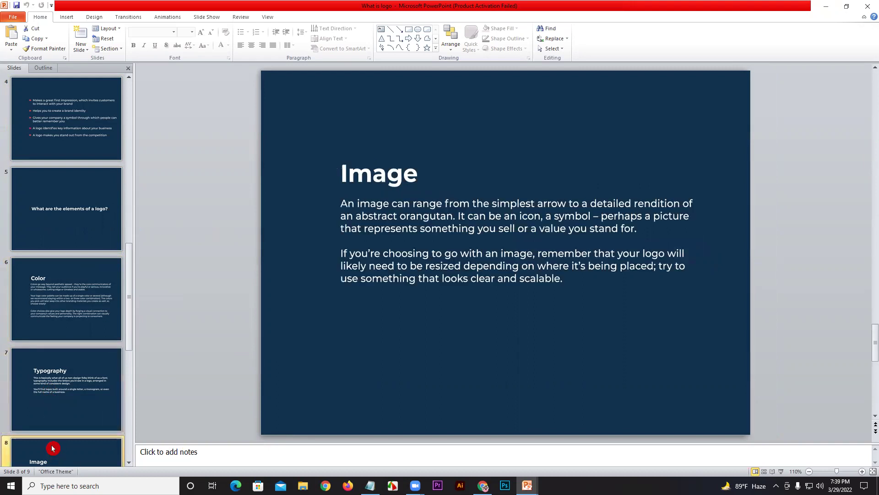
click(65, 298)
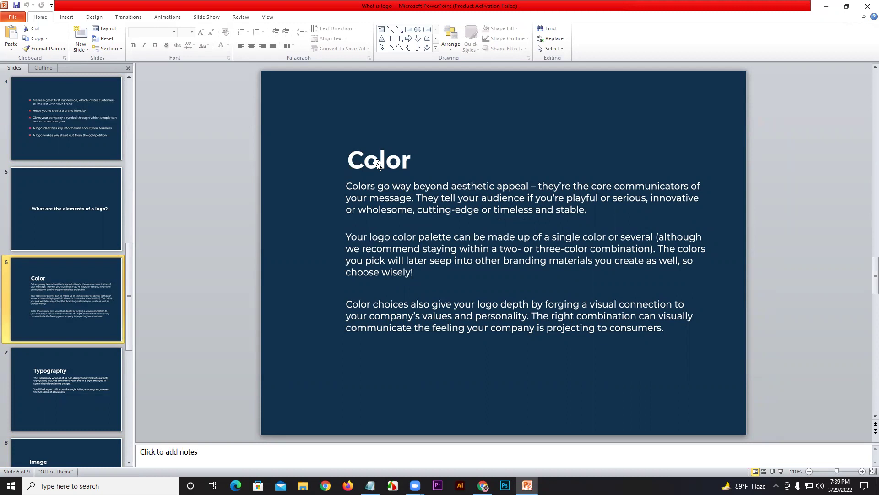
click(61, 387)
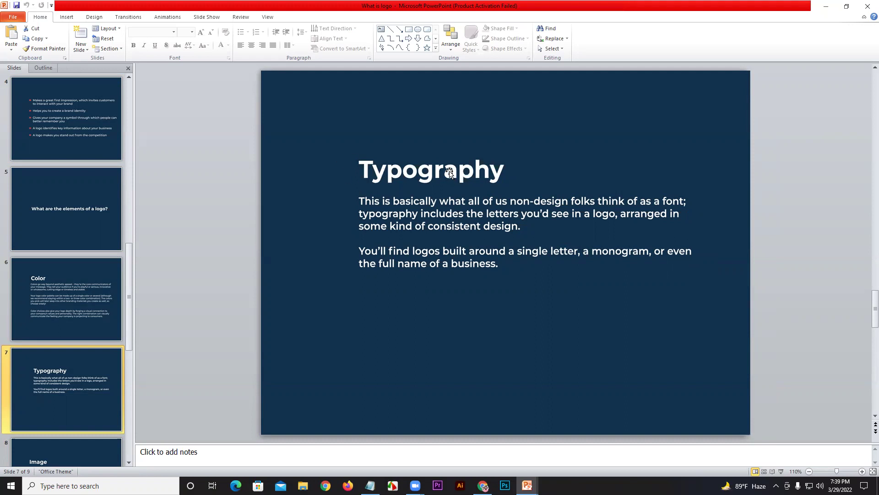
- Show the Image slide, then the deck's final slide 9, 'Tagline'
scroll(67, 387, down, 3)
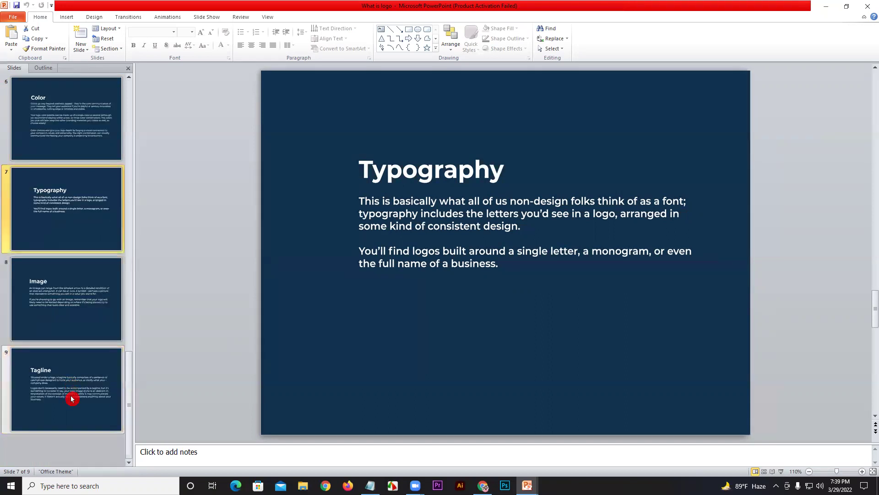
click(70, 392)
click(64, 308)
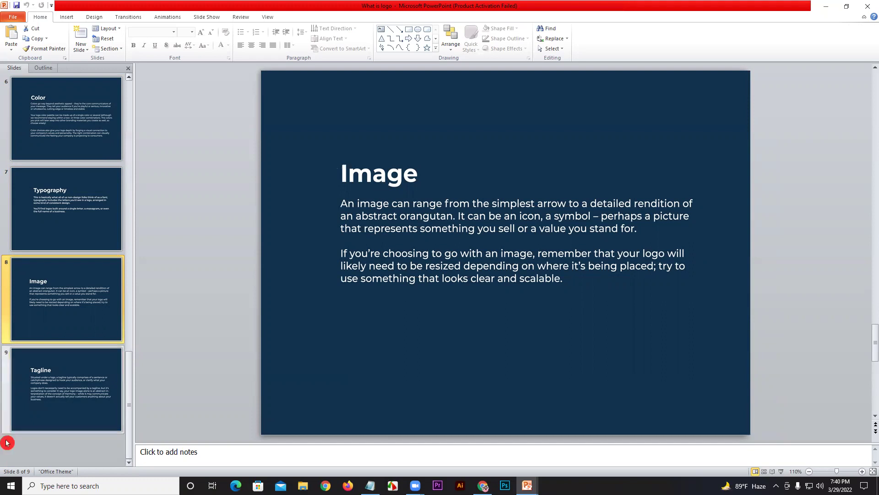
click(61, 390)
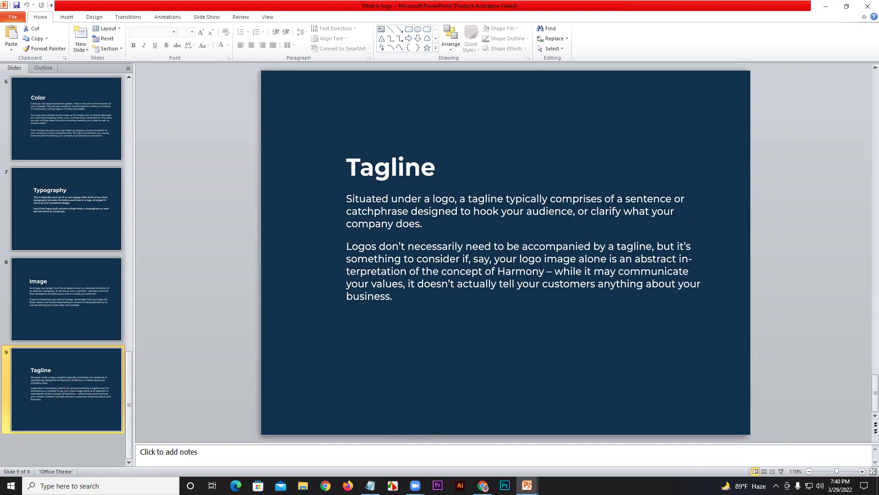
mouse_move(527, 486)
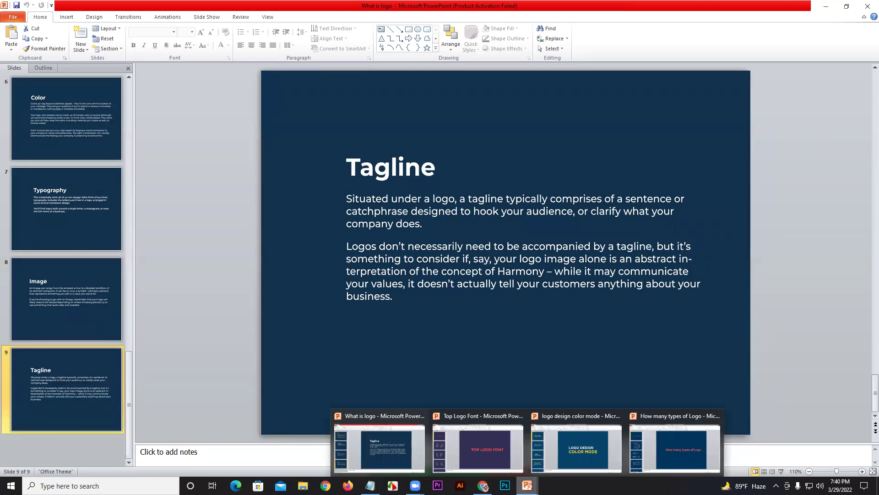
click(647, 443)
click(92, 114)
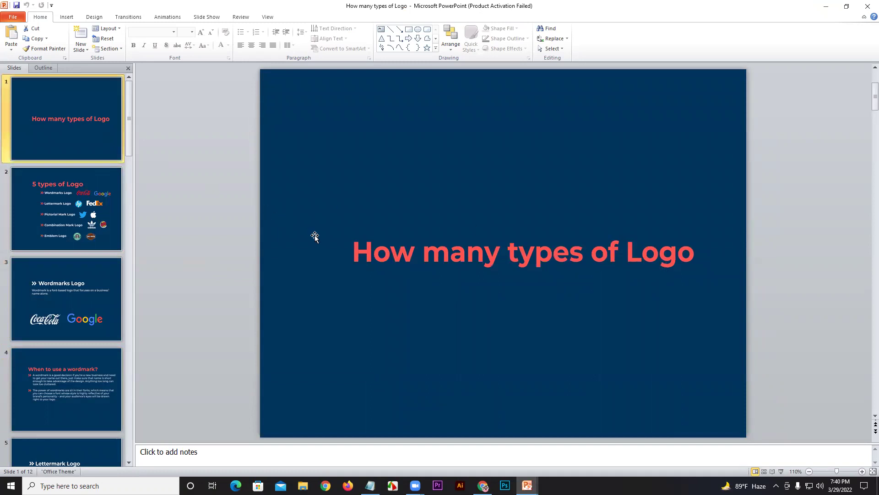
click(104, 193)
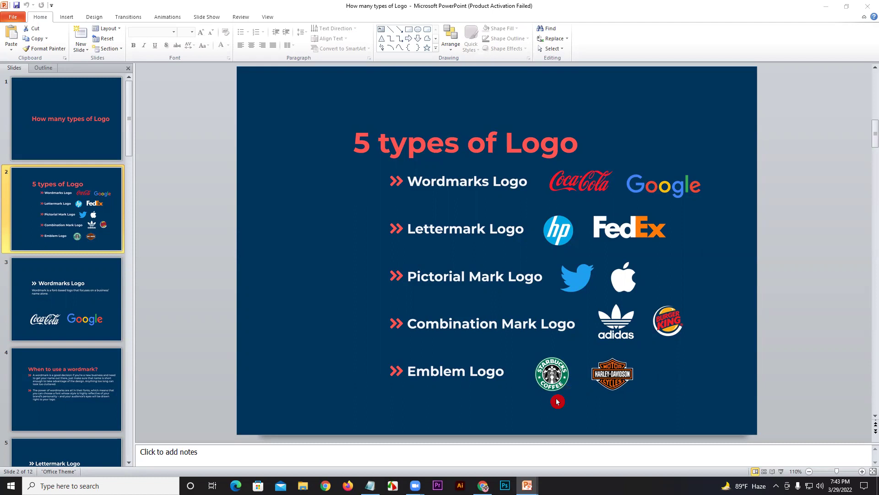
- Show the 'When to use a wordmark?' slide from the Slides pane
click(84, 370)
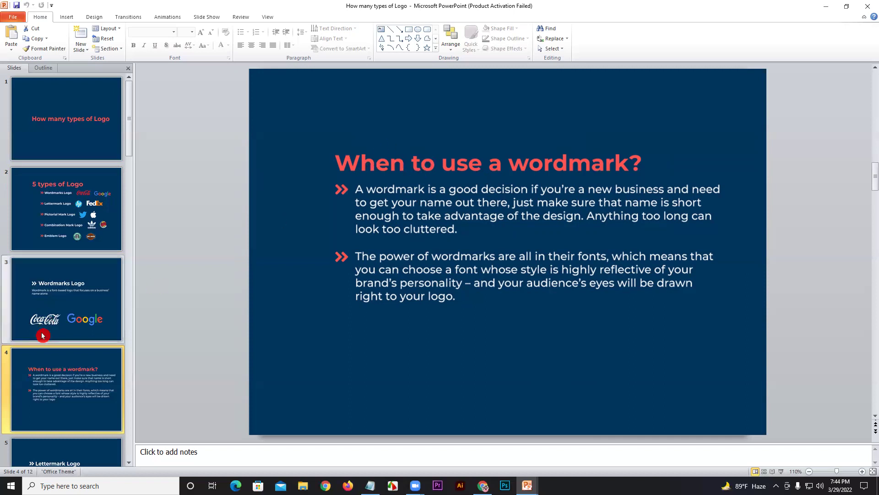
scroll(76, 374, down, 1)
click(78, 381)
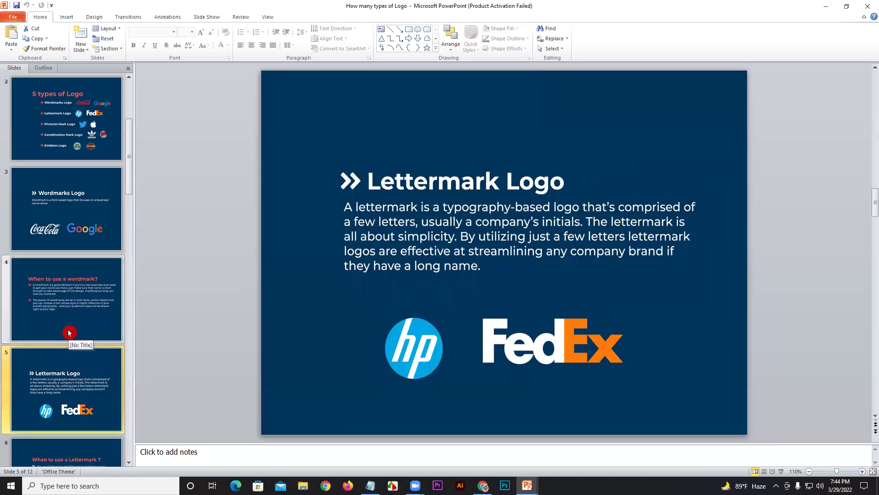
click(100, 292)
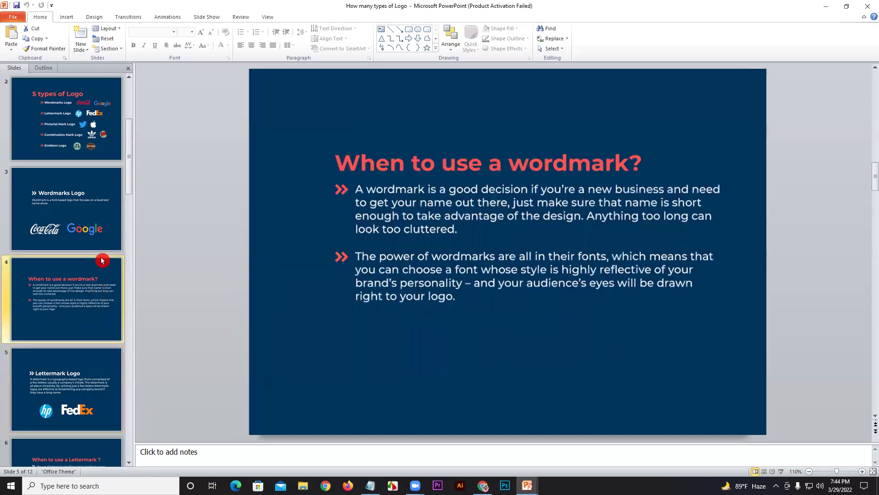
click(100, 220)
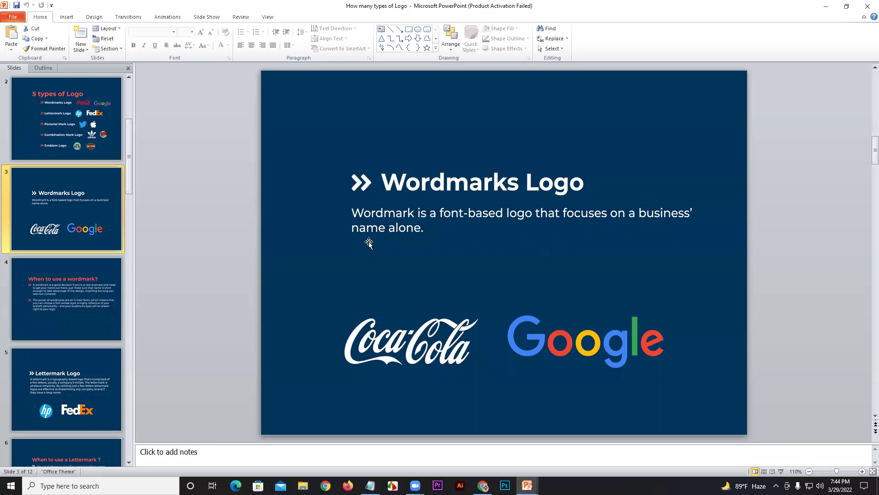
click(96, 376)
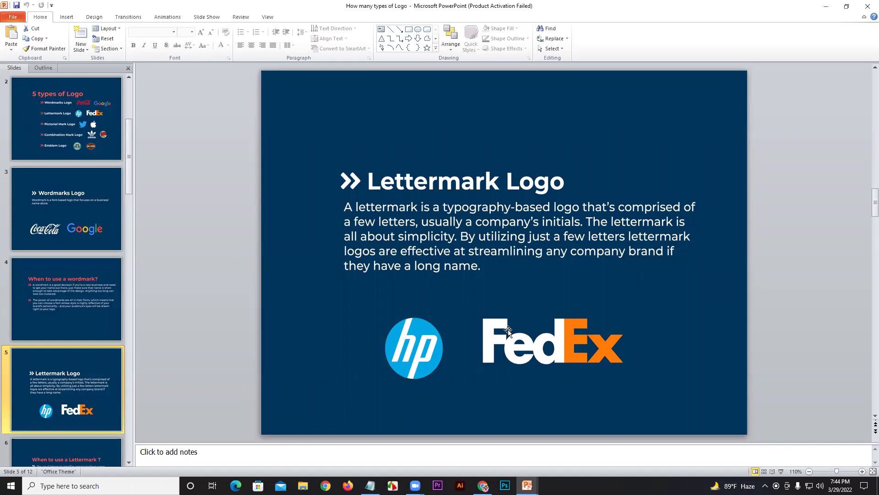
scroll(84, 413, down, 4)
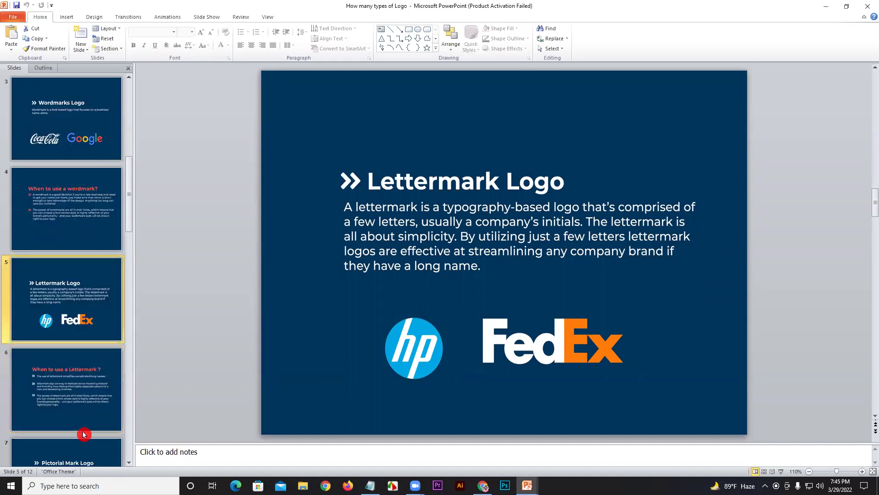
click(63, 297)
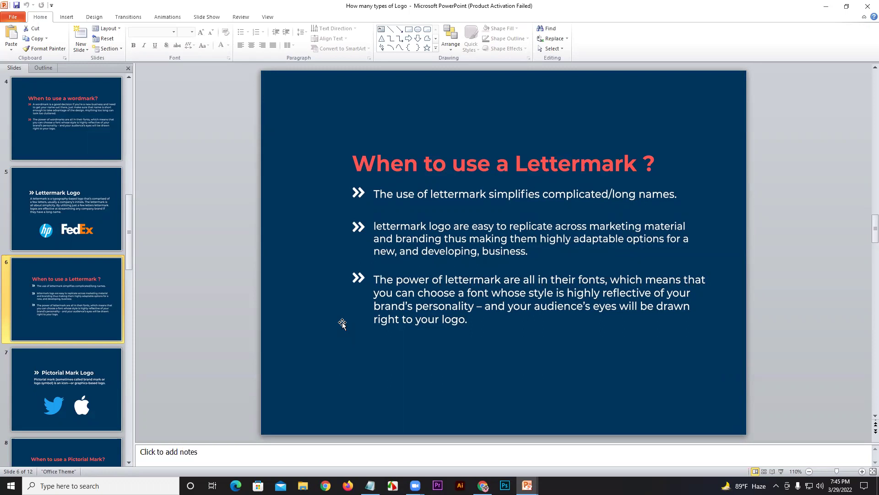
- Display slide 7, 'Pictorial Mark Logo', with its Twitter and Apple examples
click(113, 387)
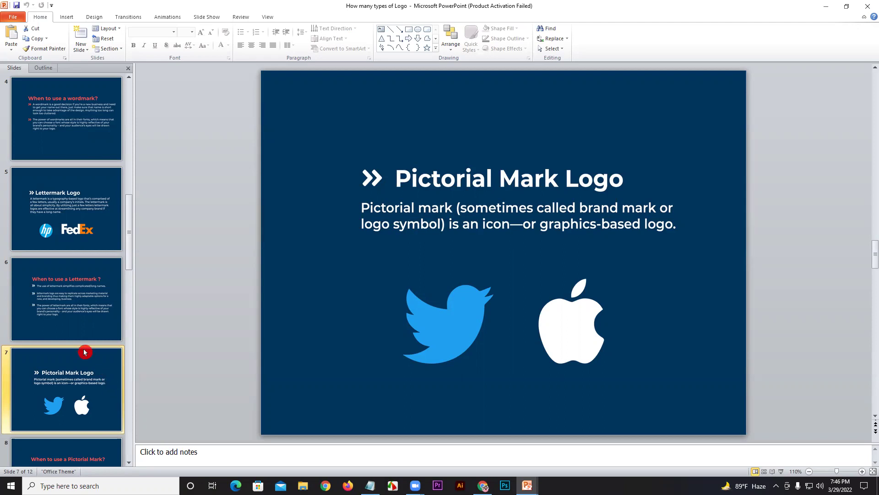
scroll(85, 351, down, 1)
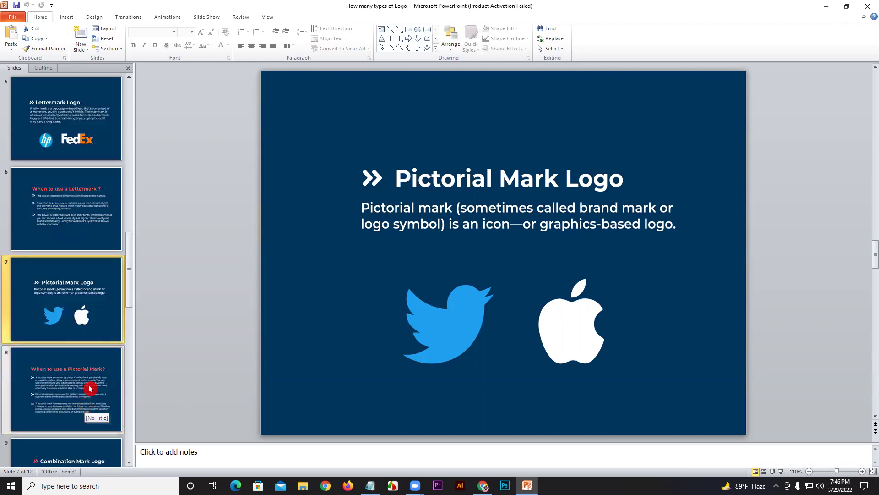
scroll(101, 394, down, 2)
- Display the 'Combination Mark Logo' slide featuring adidas and Burger King
click(87, 310)
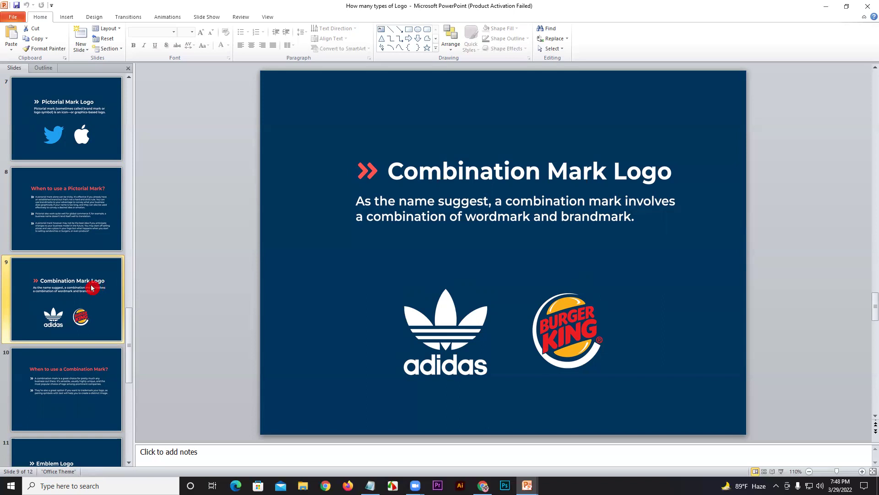
scroll(85, 293, down, 2)
- Display the 'Emblem Logo' slide with Starbucks and Harley-Davidson examples
click(80, 307)
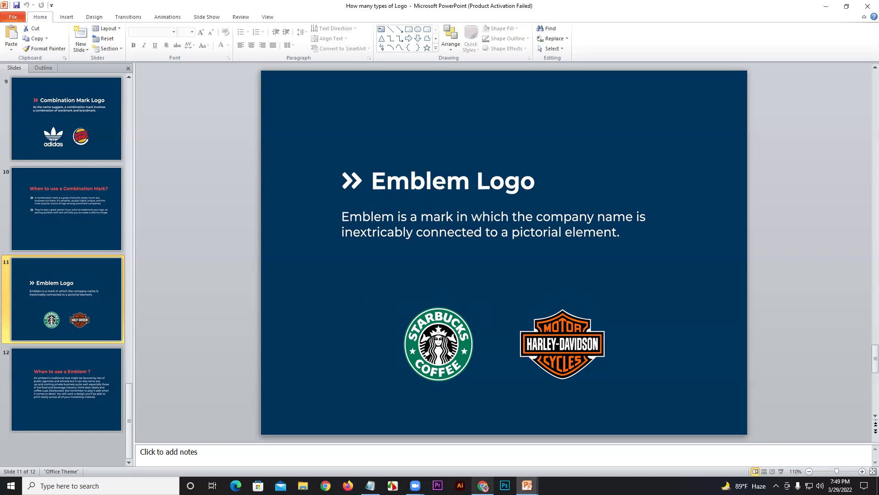
scroll(204, 304, up, 9)
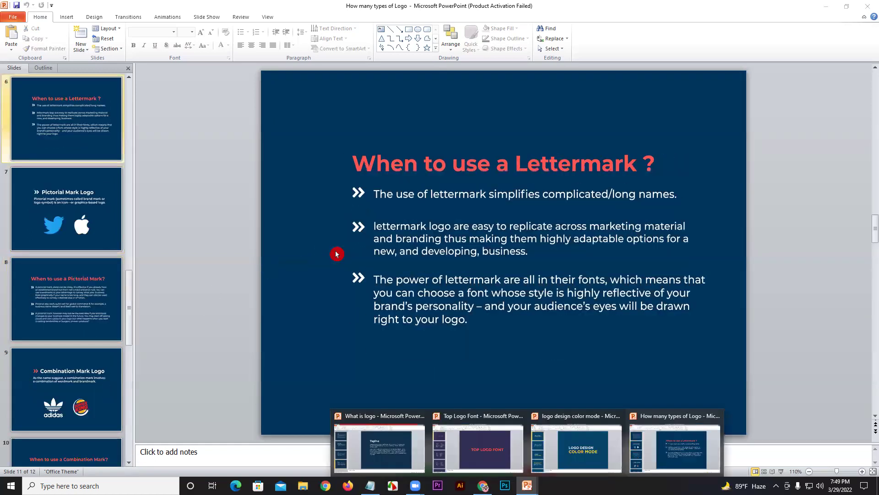
- Bring up the 'logo design color mode' presentation on its title slide
scroll(536, 259, up, 1)
scroll(528, 230, down, 1)
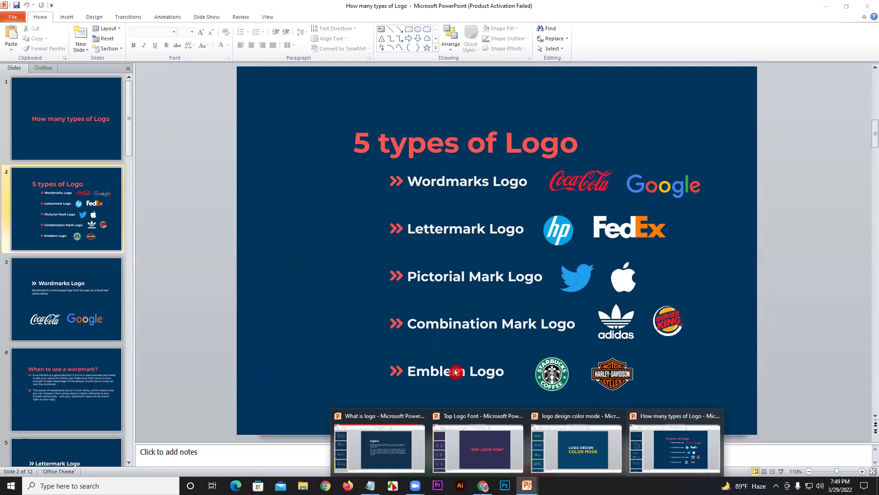
click(577, 447)
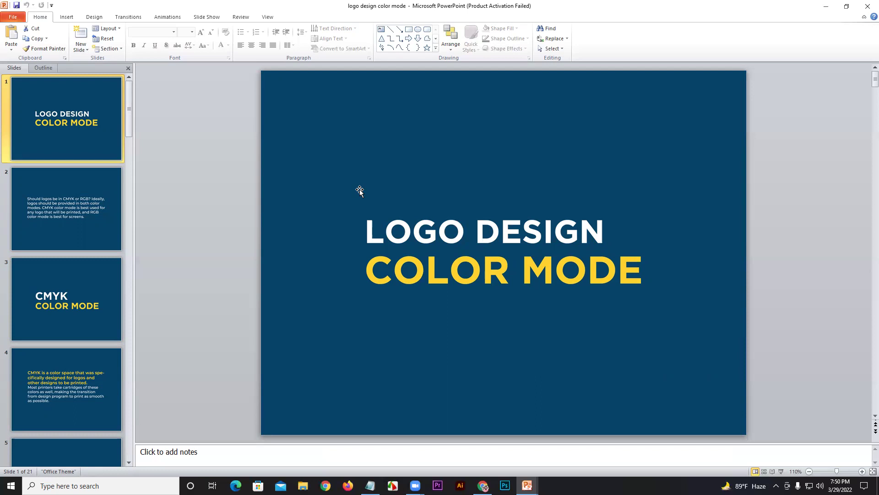
- Step through the RGB digital-screens and 'Switching Between Color Modes' slides, then slides 16 and 17
scroll(69, 274, down, 2)
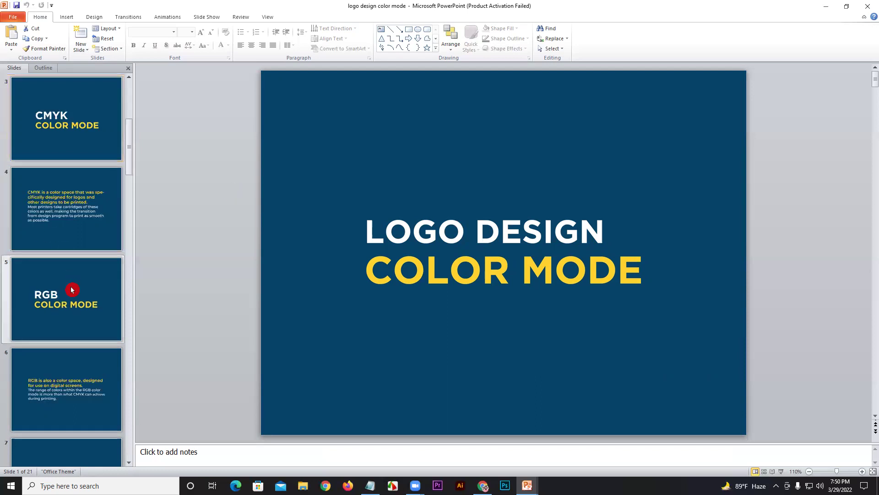
click(90, 390)
scroll(92, 388, down, 1)
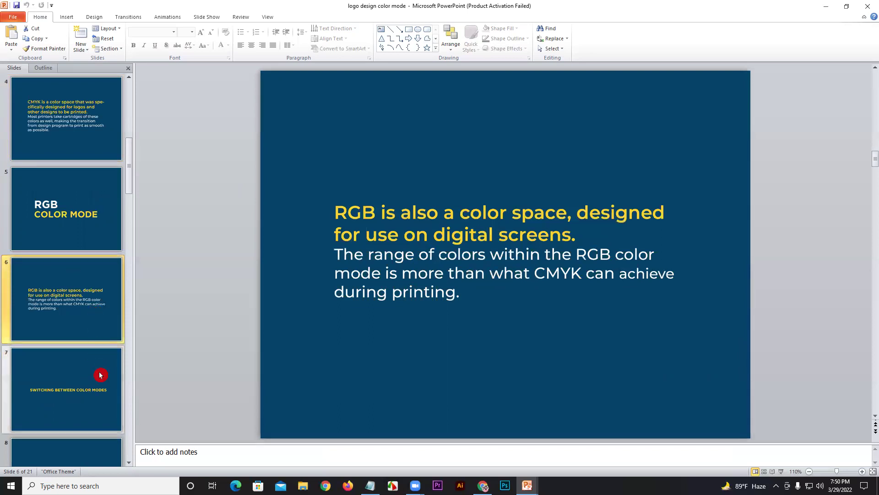
click(95, 400)
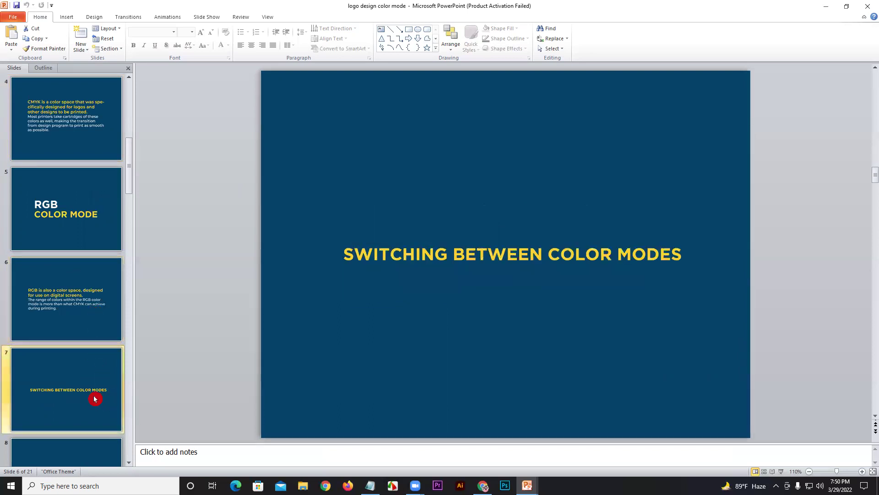
scroll(92, 373, down, 2)
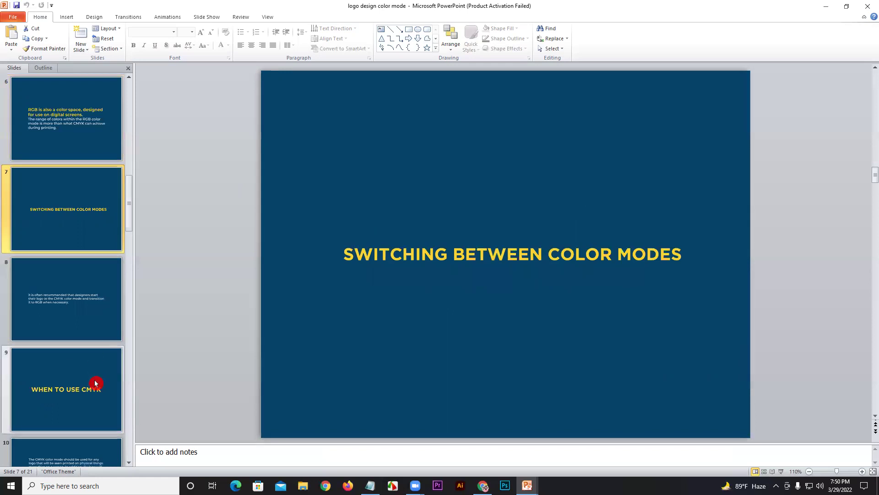
scroll(94, 380, down, 3)
scroll(96, 351, down, 5)
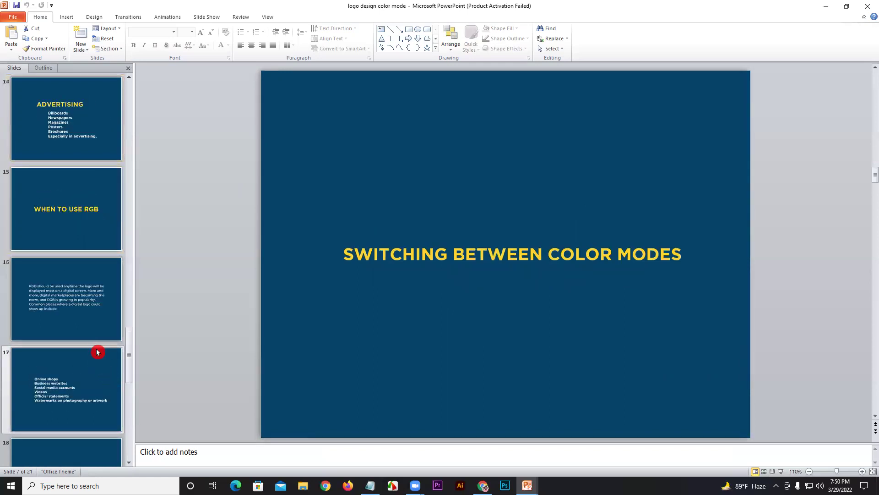
click(96, 326)
click(95, 393)
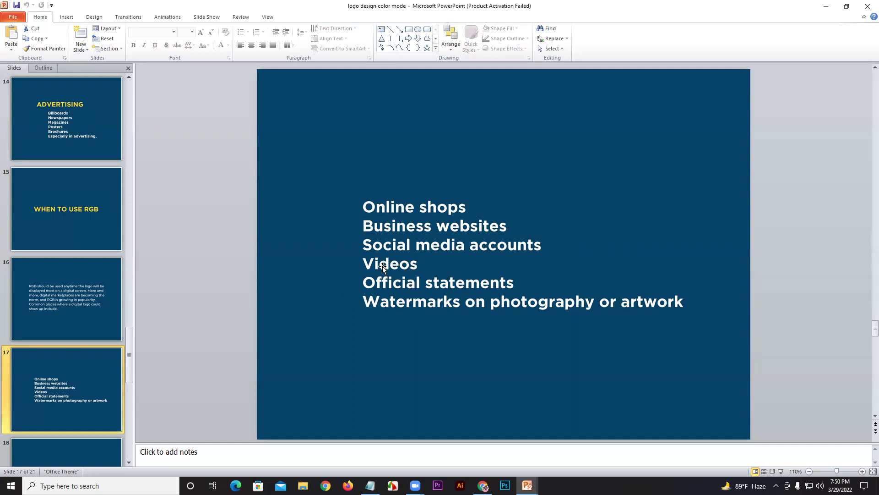
- Go through the Branding, Merchandise, Product Design and Advertising slides
scroll(70, 235, up, 2)
scroll(70, 235, up, 2)
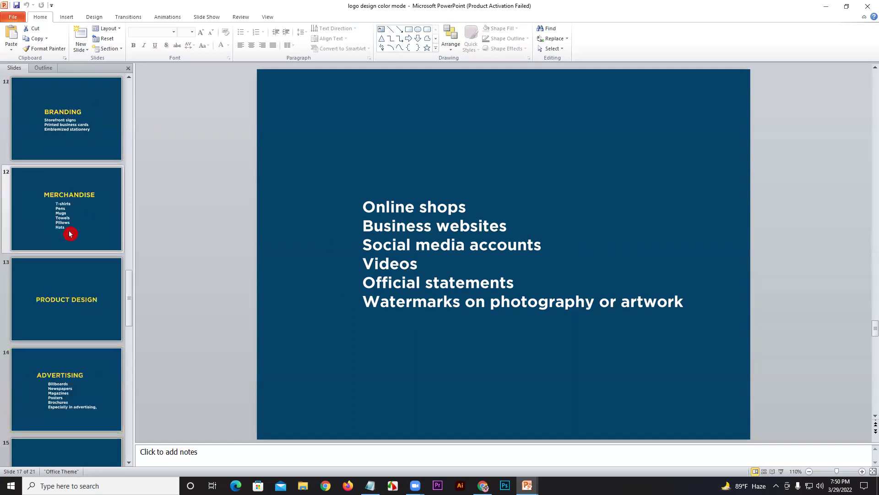
scroll(69, 229, up, 1)
scroll(69, 229, up, 1)
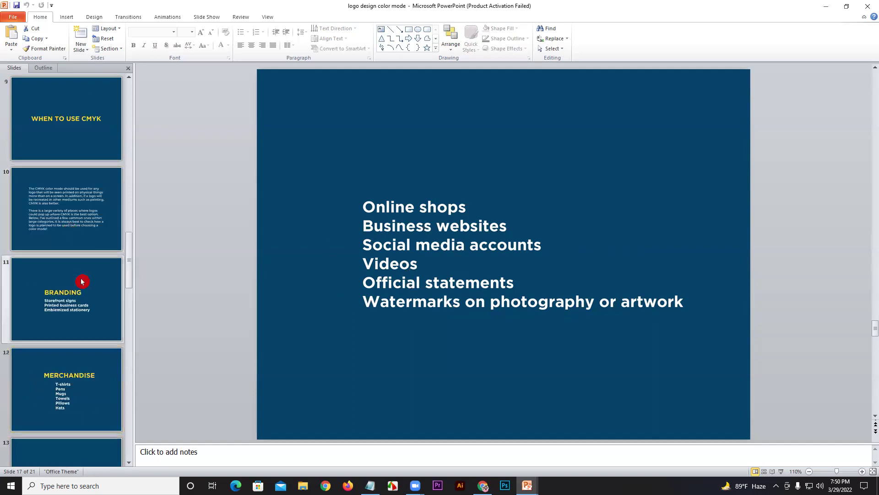
click(73, 292)
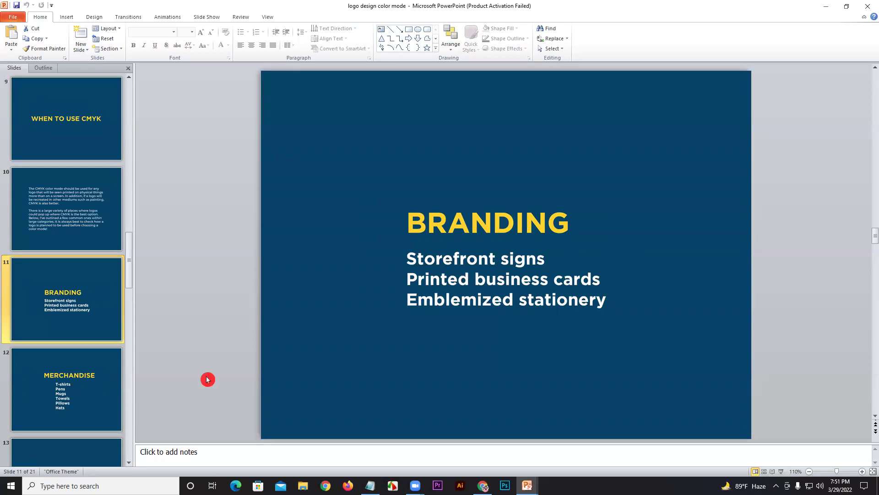
click(87, 379)
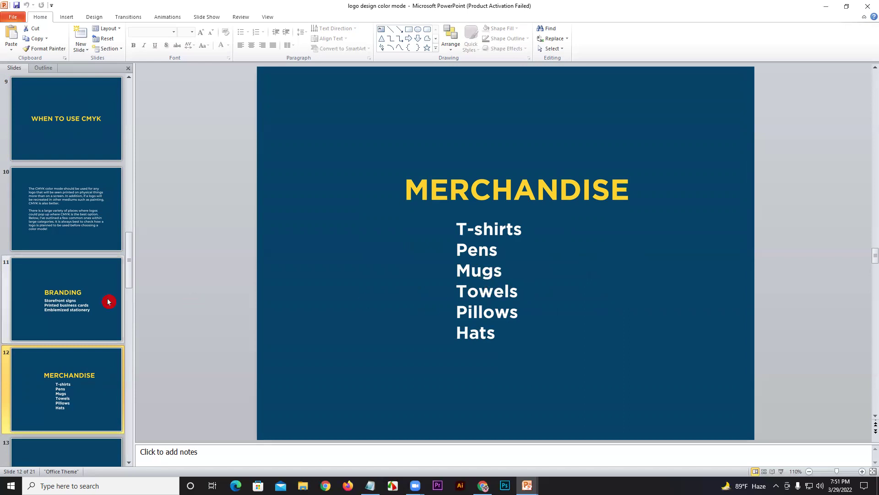
scroll(73, 298, down, 2)
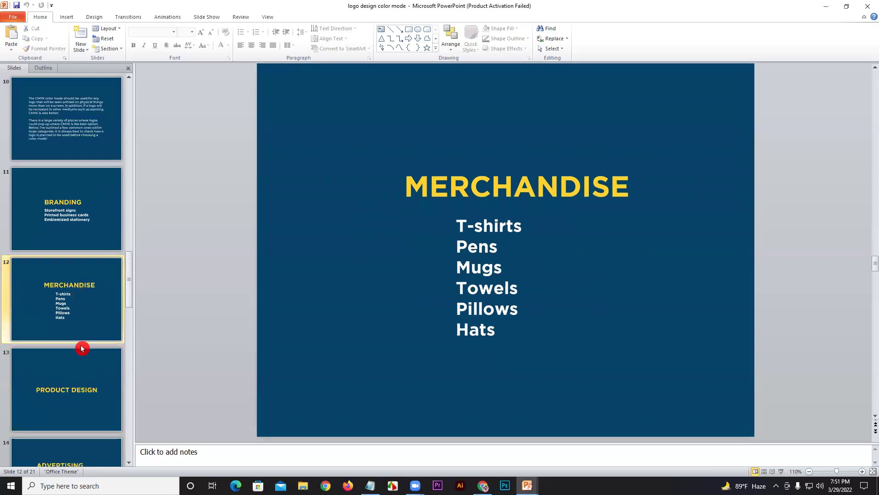
click(79, 373)
scroll(76, 353, down, 2)
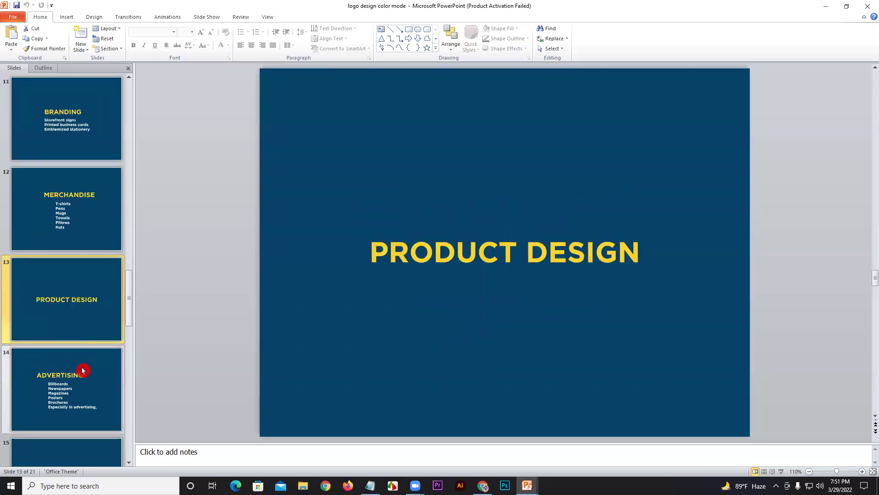
click(61, 388)
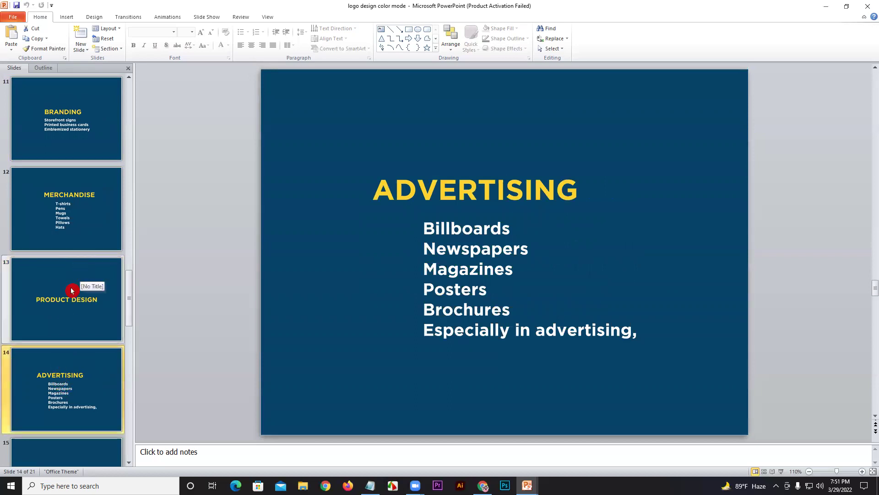
- Bring File Explorer to the front at Quick access
scroll(71, 290, down, 1)
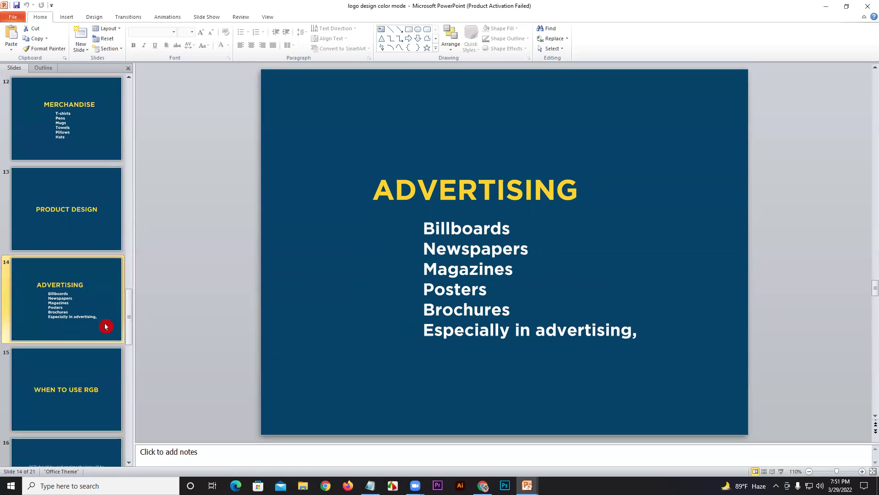
scroll(104, 326, up, 1)
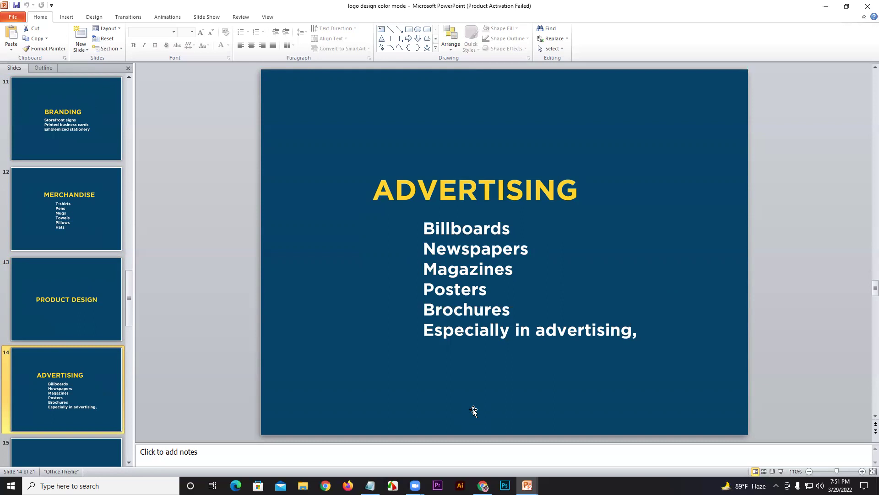
click(303, 485)
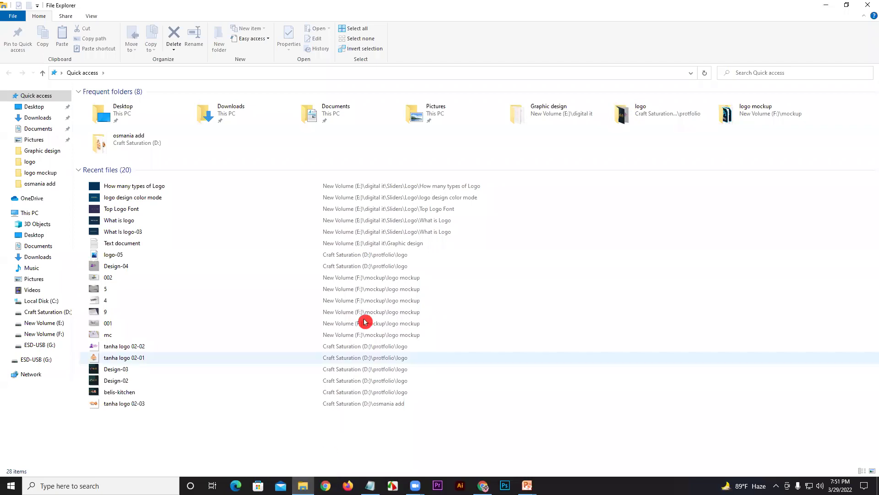
- Browse through the Sliders and Logo folders to the Logo Design Process presentation file
double_click(557, 110)
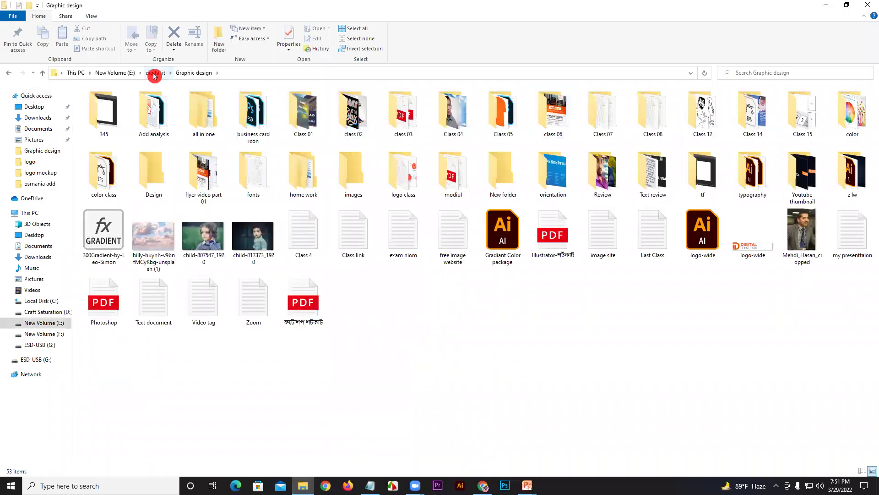
click(155, 73)
double_click(443, 114)
double_click(314, 118)
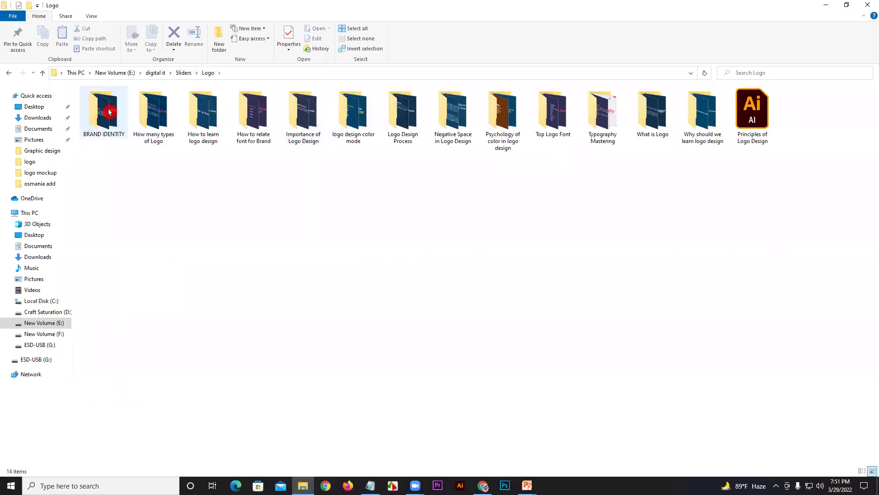
click(311, 116)
click(368, 121)
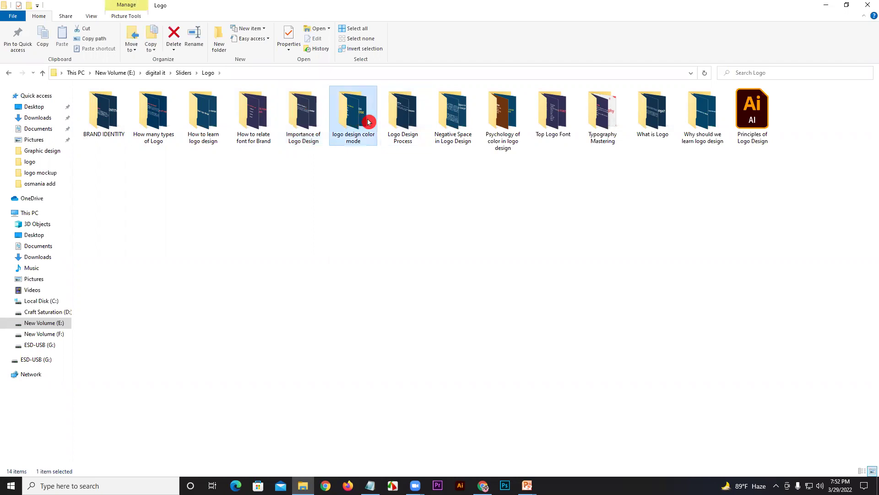
click(400, 120)
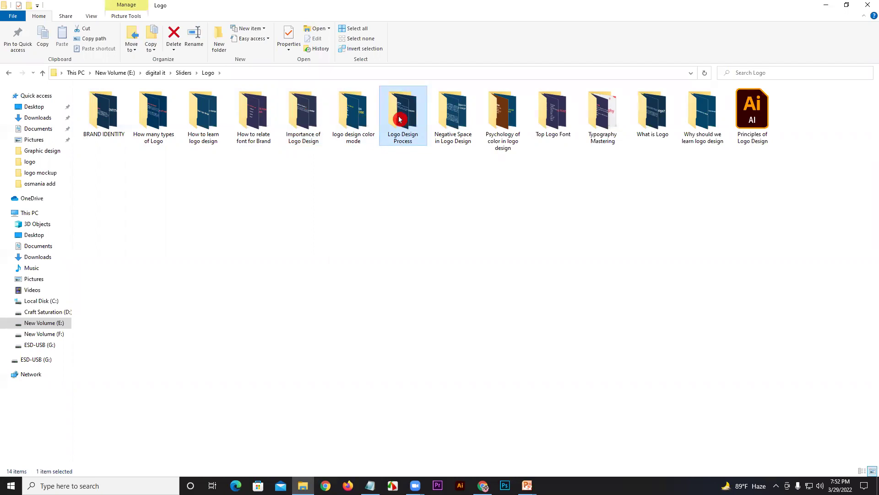
double_click(399, 120)
click(158, 109)
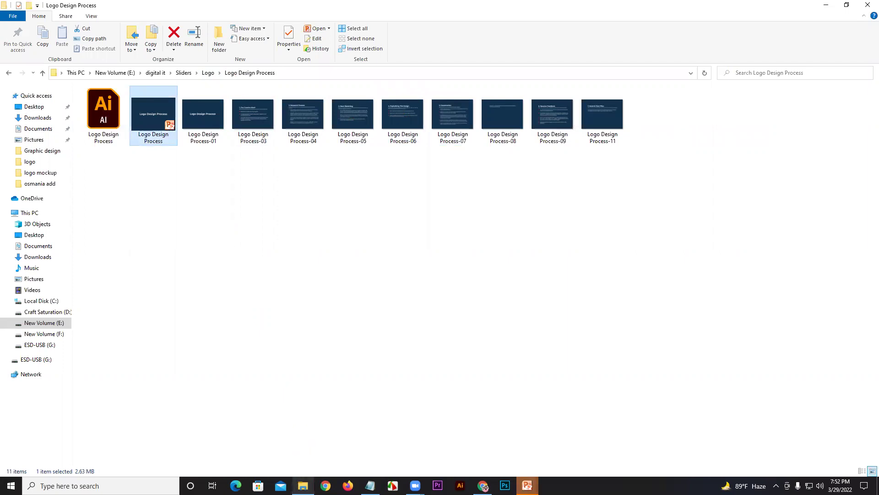
- Open the Psychology of color in logo design folder and select its presentation
click(203, 73)
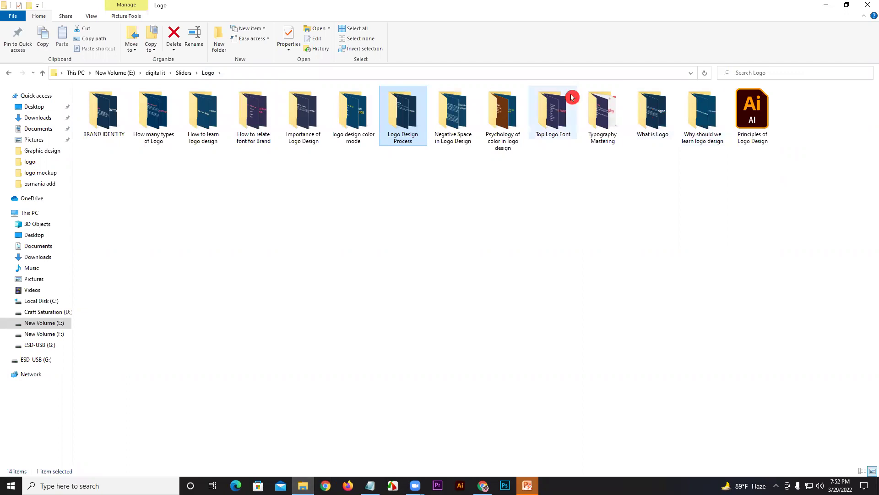
double_click(506, 104)
click(172, 108)
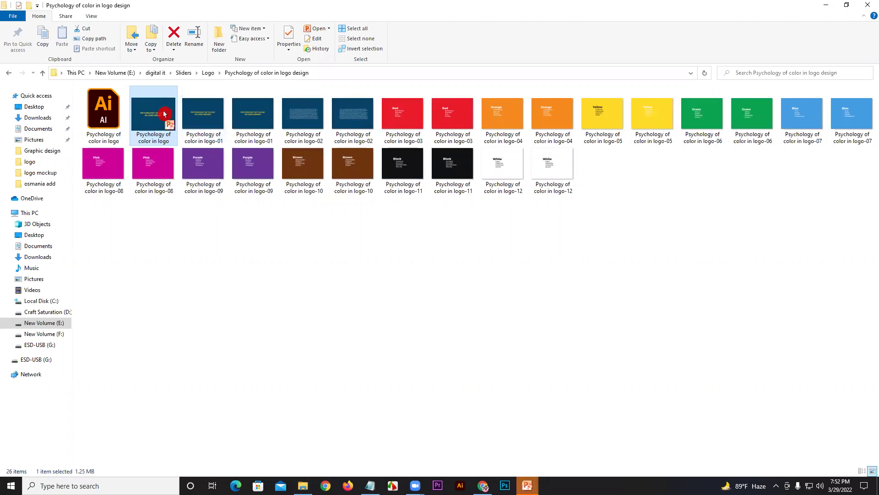
- Bring the Logo Design Process presentation window to the front from the taskbar
click(527, 485)
click(333, 426)
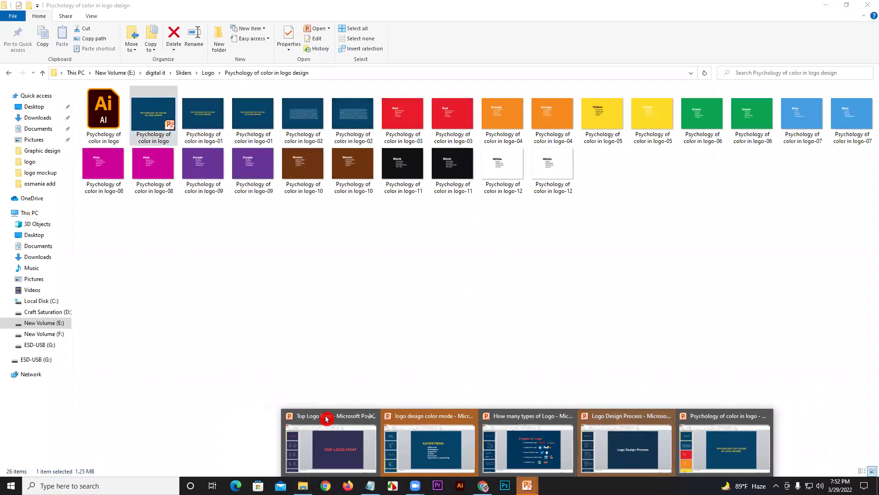
click(403, 441)
click(767, 72)
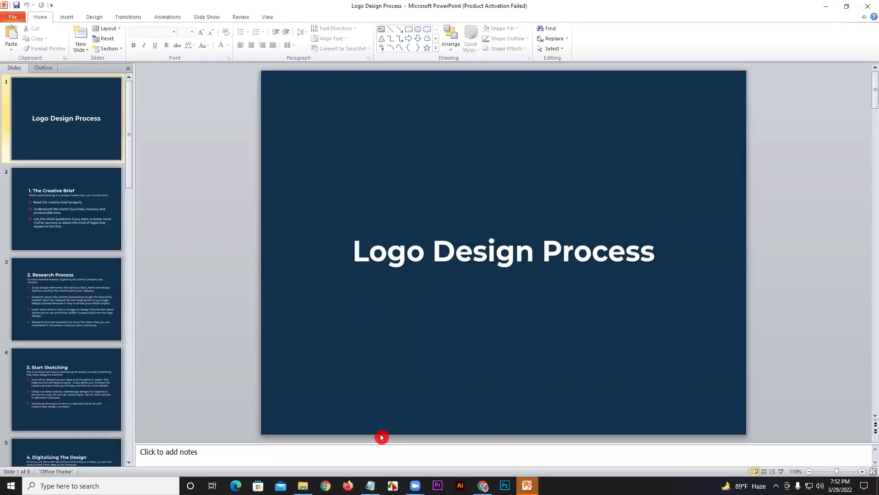
- Close the copied and color-mode presentation windows, then show slide 2, '1. The Creative Brief'
mouse_move(527, 485)
click(375, 418)
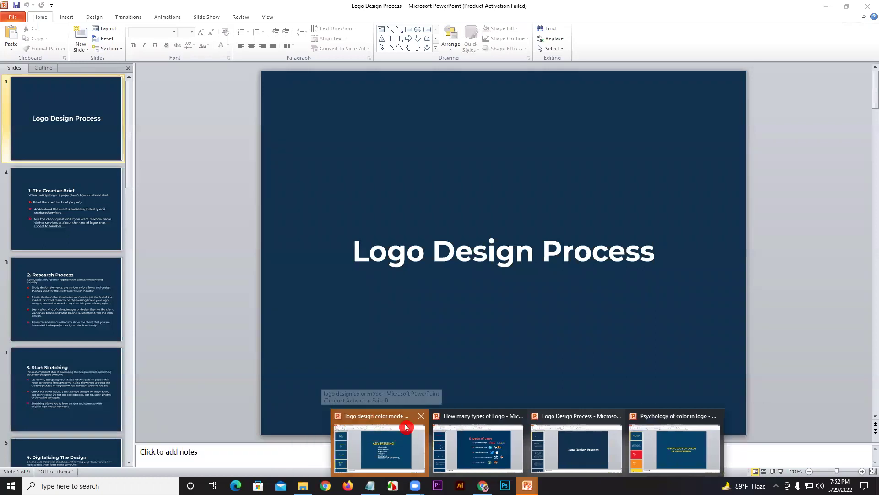
click(421, 416)
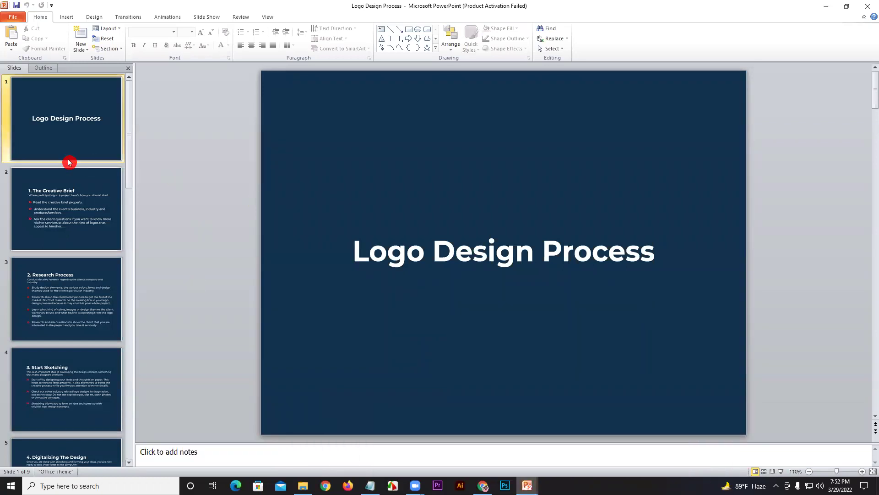
click(58, 135)
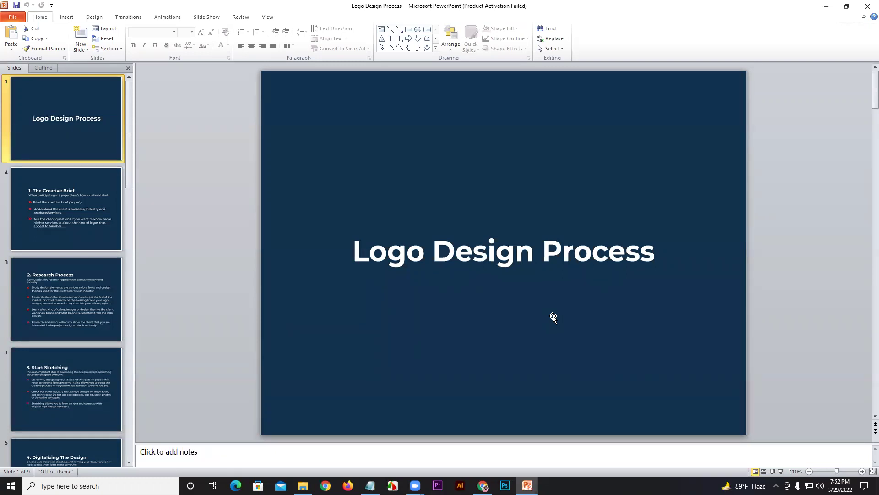
click(18, 215)
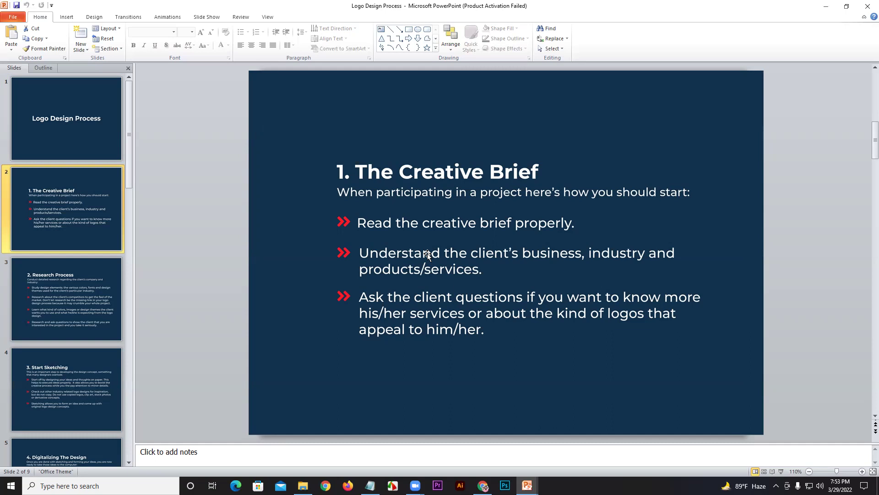
- Show slide 3, '2. Research Process', with its four client and competitor research steps
click(66, 278)
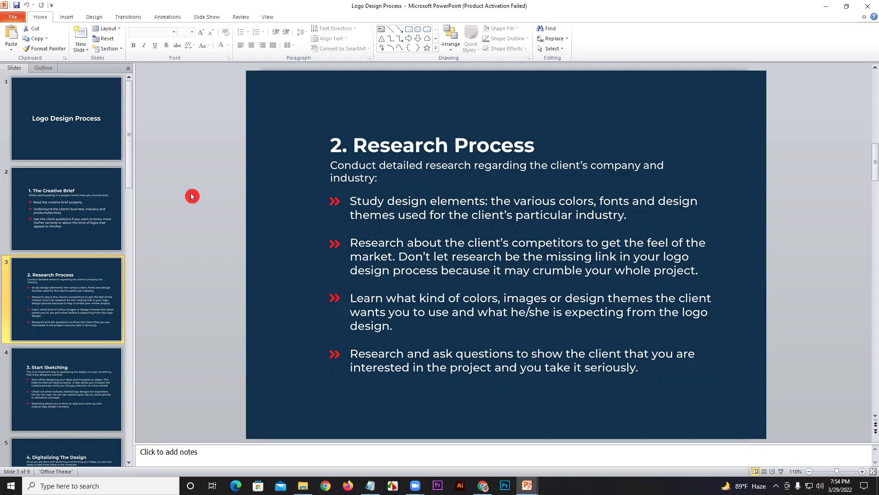
- Show slide 4, '3. Start Sketching', about sketching ideas on paper first
click(69, 390)
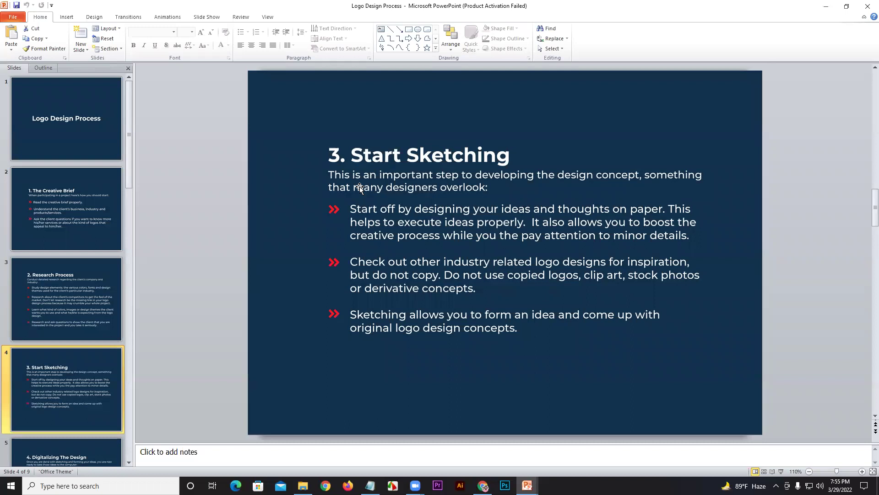
- Step through the Digitalizing, Presentation, Receive Feedback and Submit Final Files slides
scroll(73, 361, down, 2)
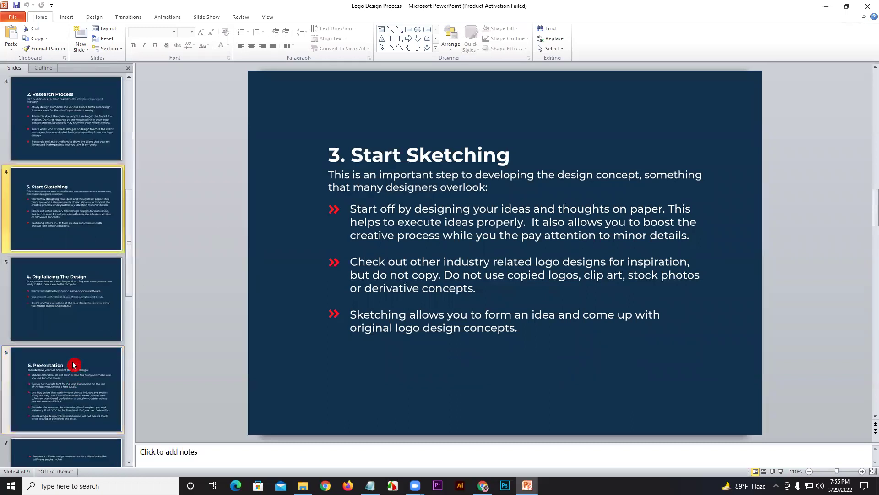
click(96, 295)
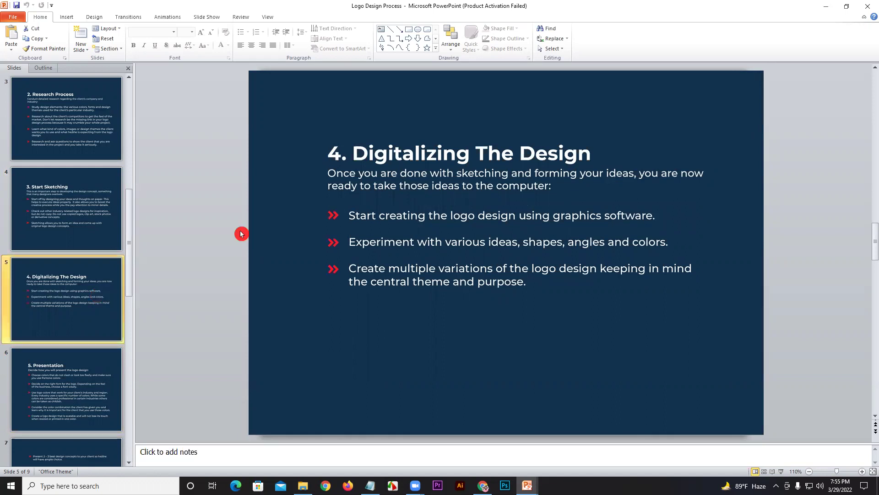
click(98, 403)
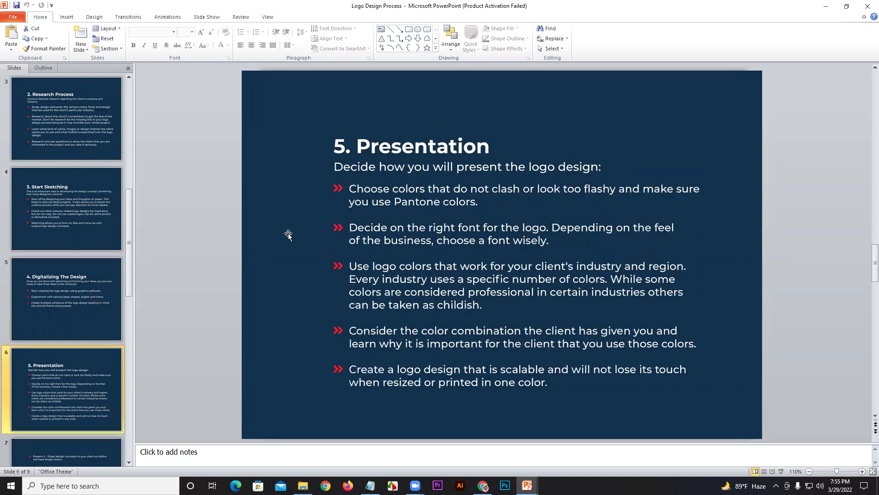
scroll(97, 292, down, 1)
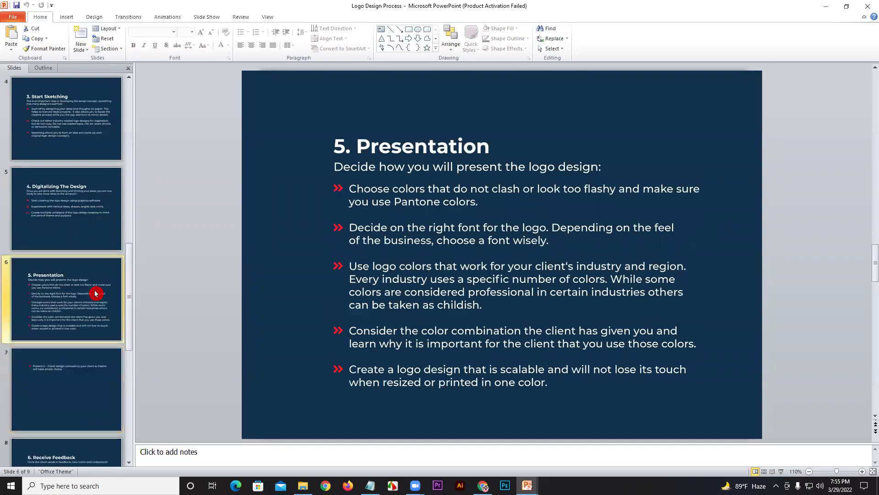
scroll(105, 349, down, 1)
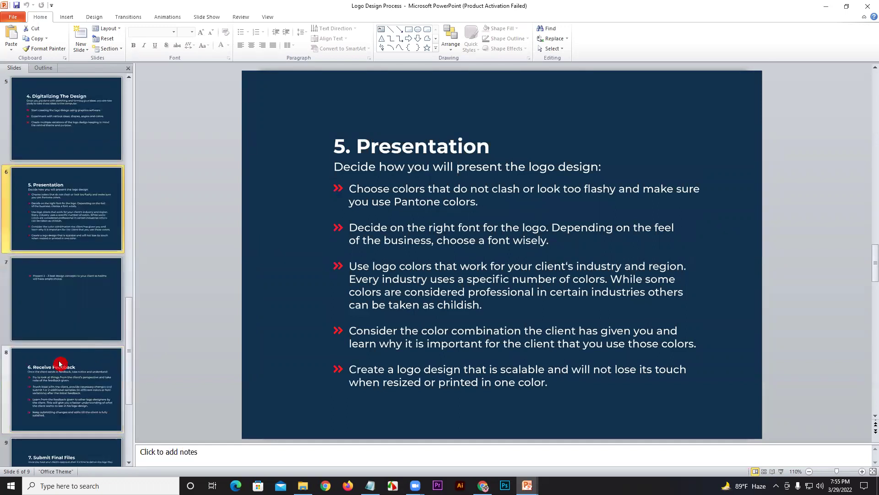
click(60, 370)
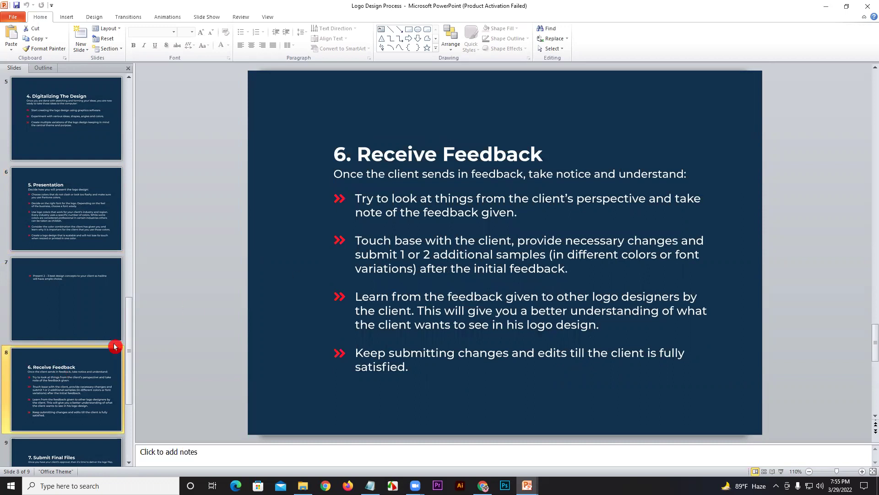
scroll(46, 365, down, 1)
click(82, 364)
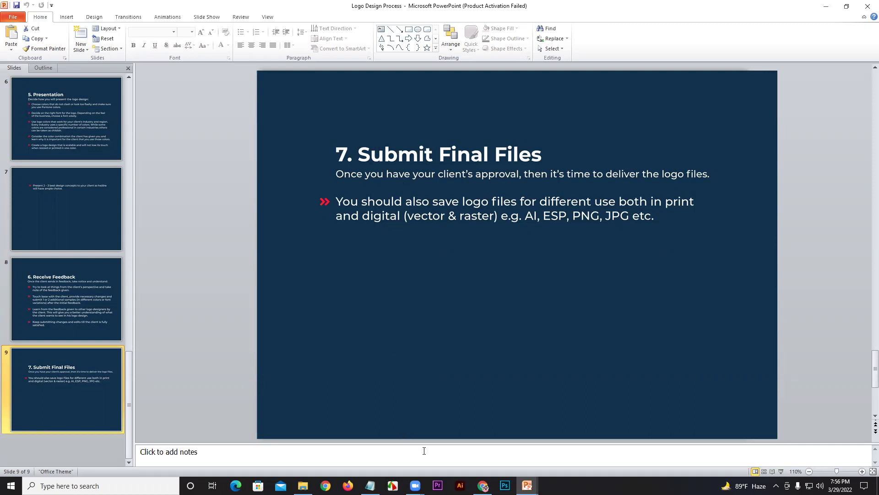
- Scroll back to slide 5 and switch to the Psychology of color in logo presentation
click(227, 248)
drag(874, 380, 873, 238)
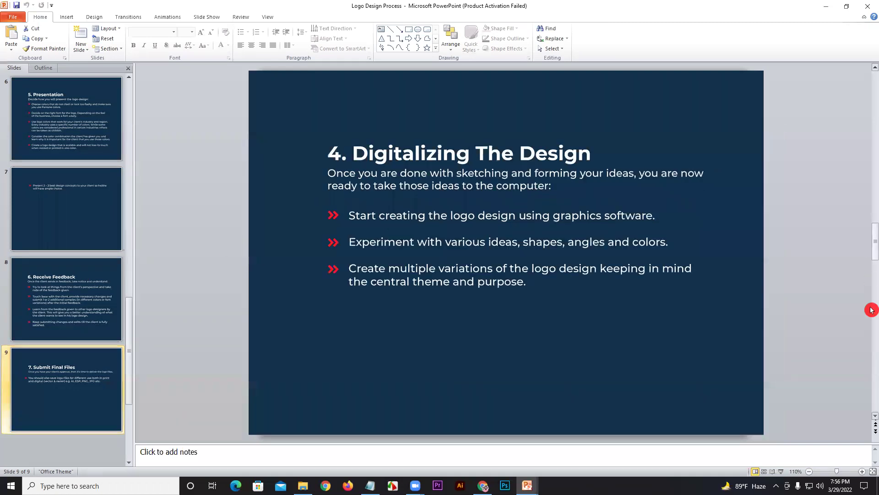
click(798, 324)
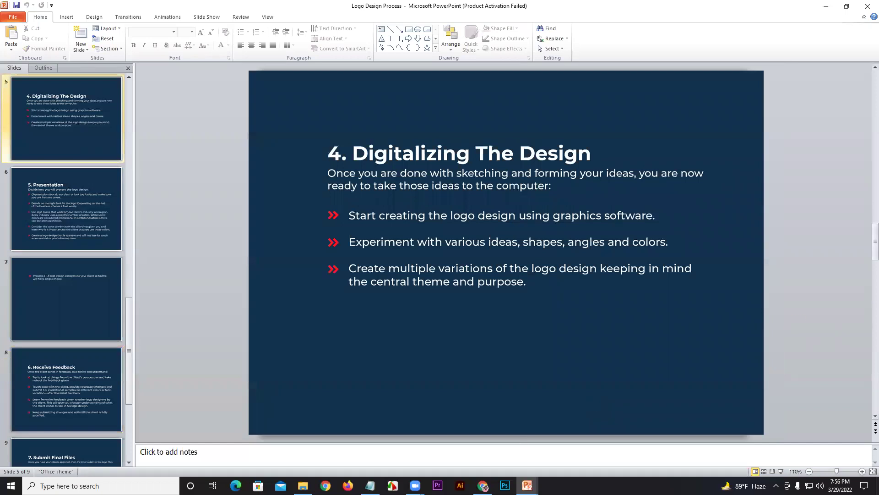
mouse_move(527, 486)
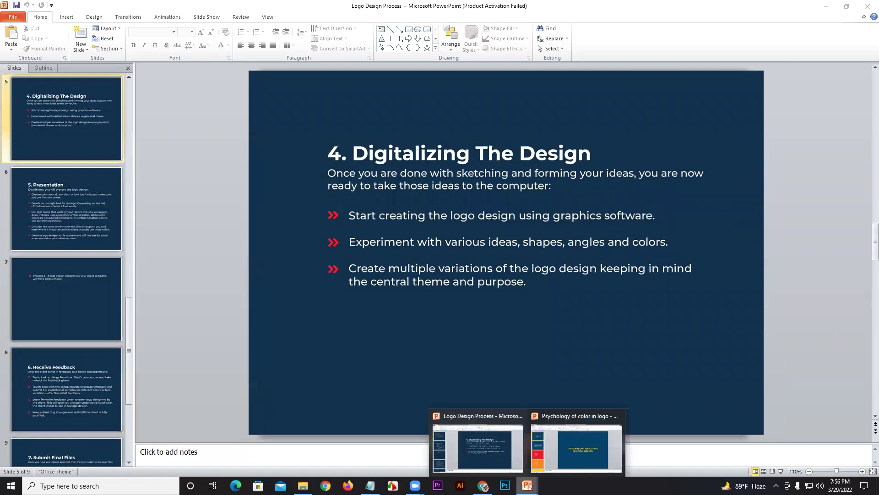
click(563, 455)
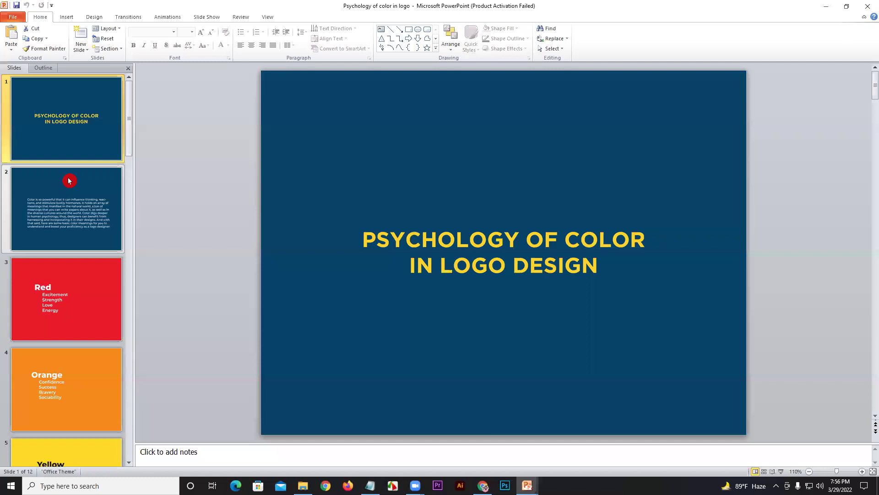
- Show slide 3, 'Red', listing Excitement, Strength, Love and Energy
click(73, 127)
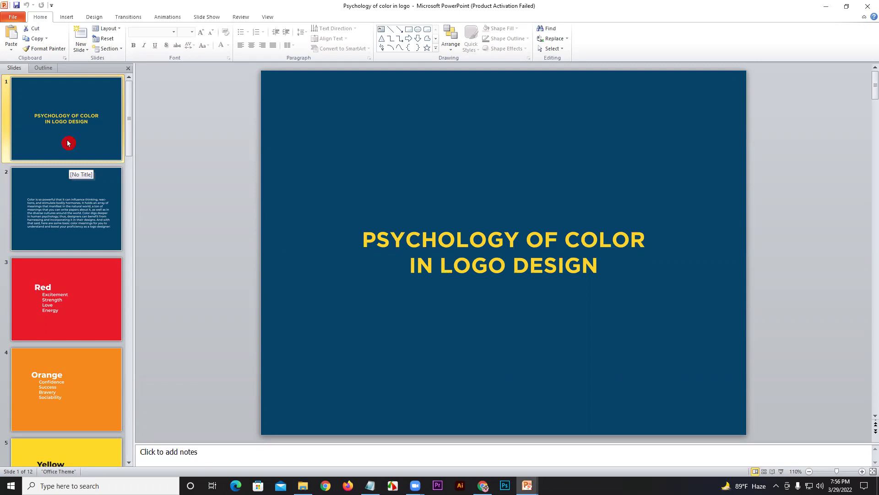
click(69, 322)
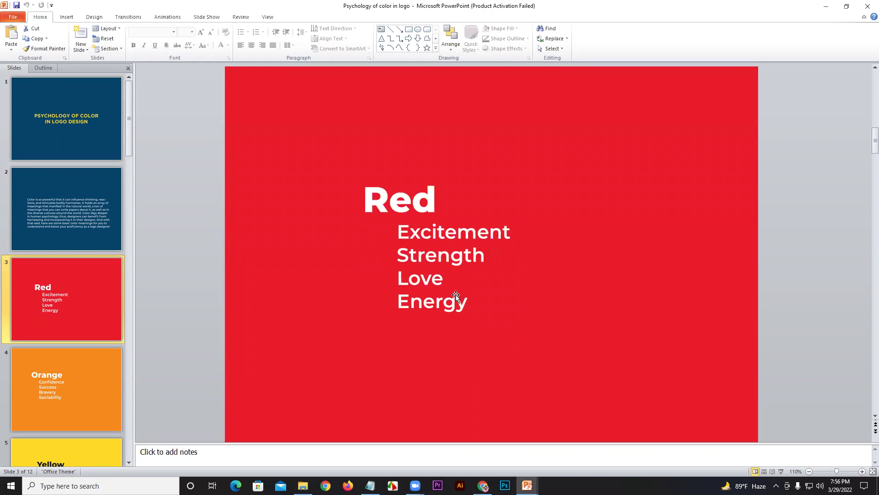
- Move past the Orange slide to the Yellow slide: Creativity, Happiness, Warmth, Cheer
click(93, 392)
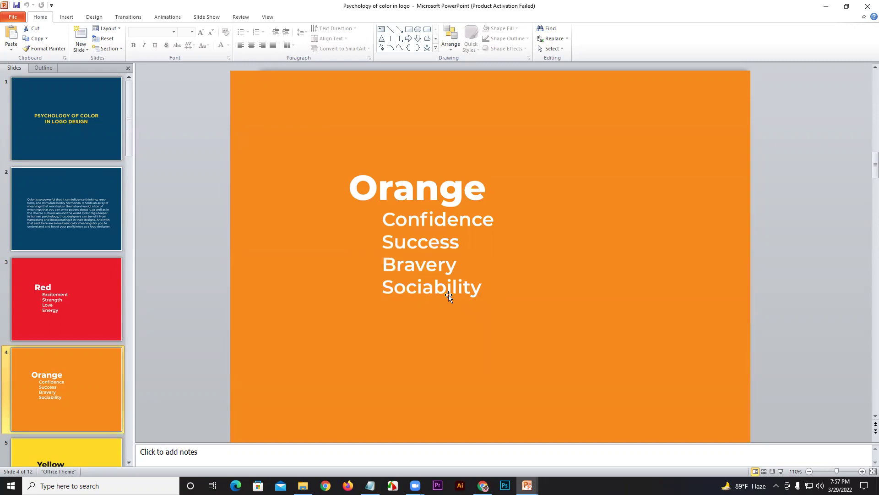
scroll(98, 327, down, 2)
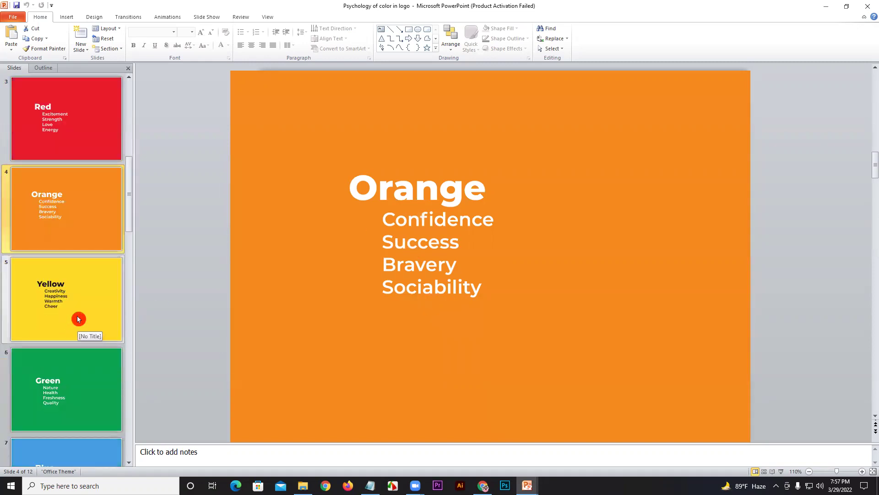
click(79, 320)
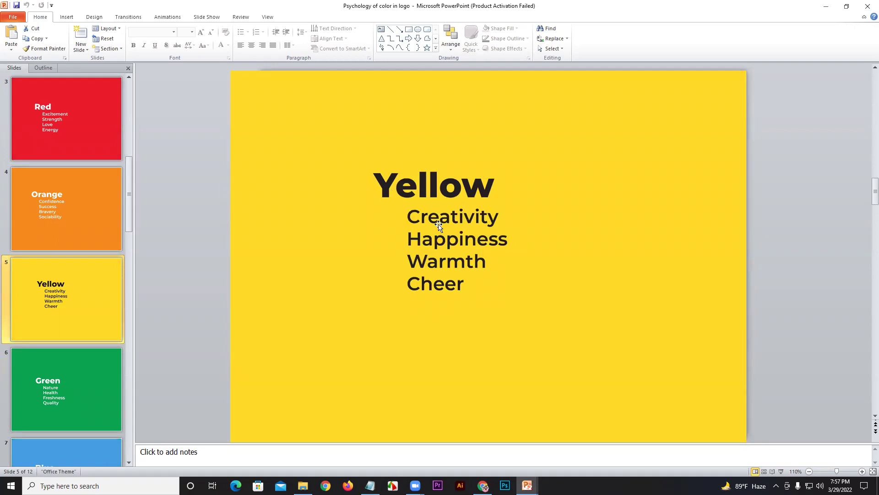
click(102, 136)
- Move from the Green slide on to slide 7, 'Blue': Trust, Peace, Loyalty, Competence
click(108, 381)
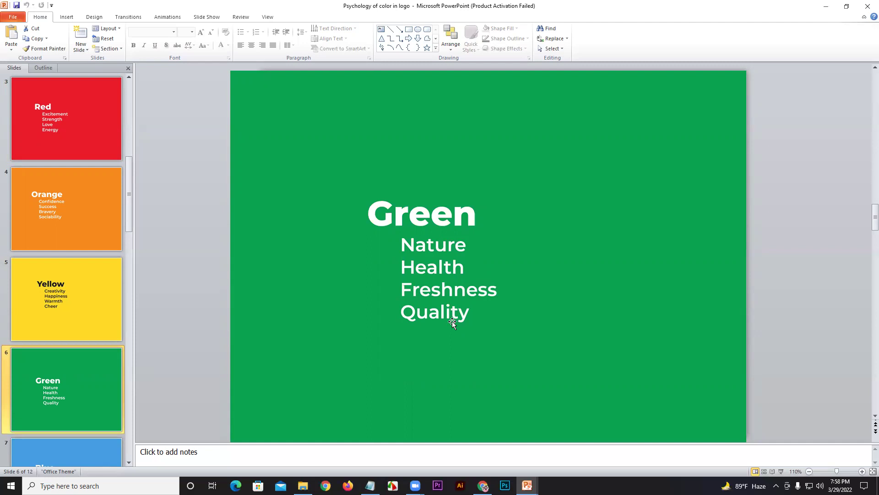
scroll(94, 346, down, 1)
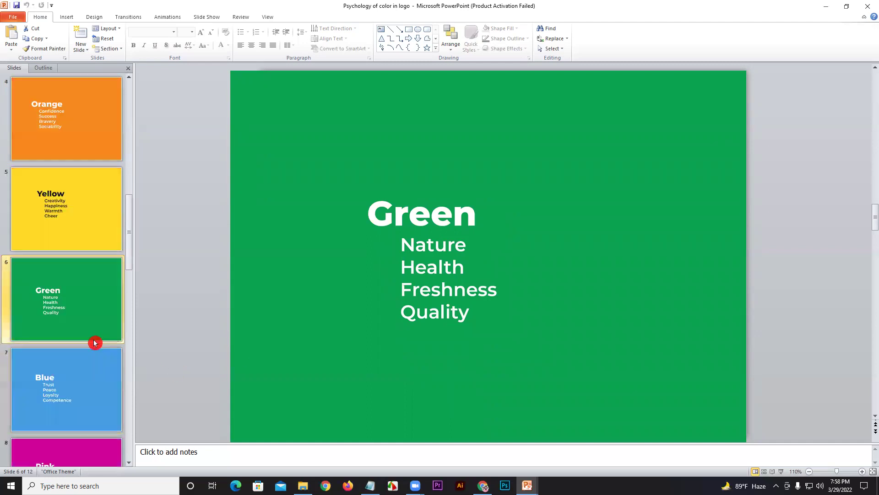
click(102, 396)
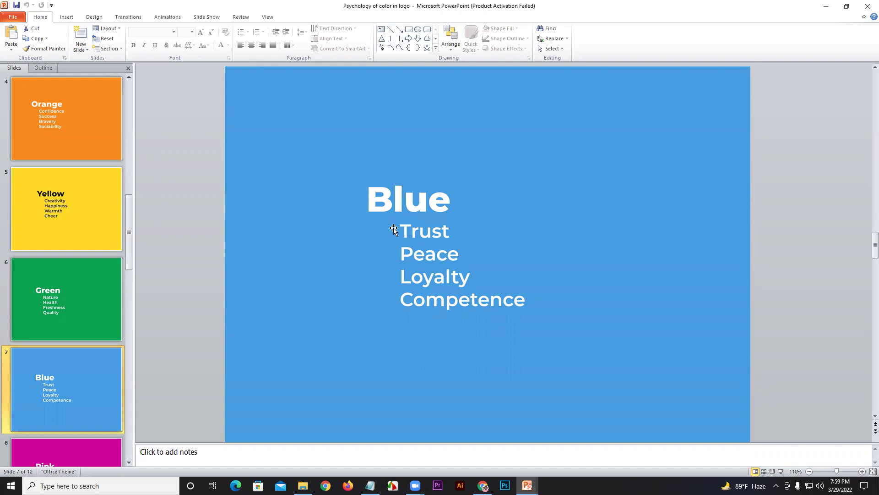
scroll(53, 172, down, 2)
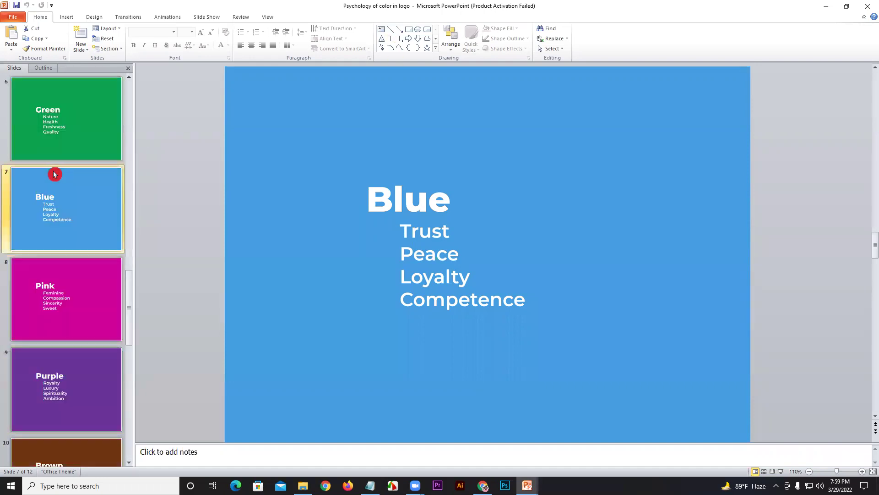
- Step through the Pink, Purple, Brown, Black and White slides, then return to Black
click(91, 296)
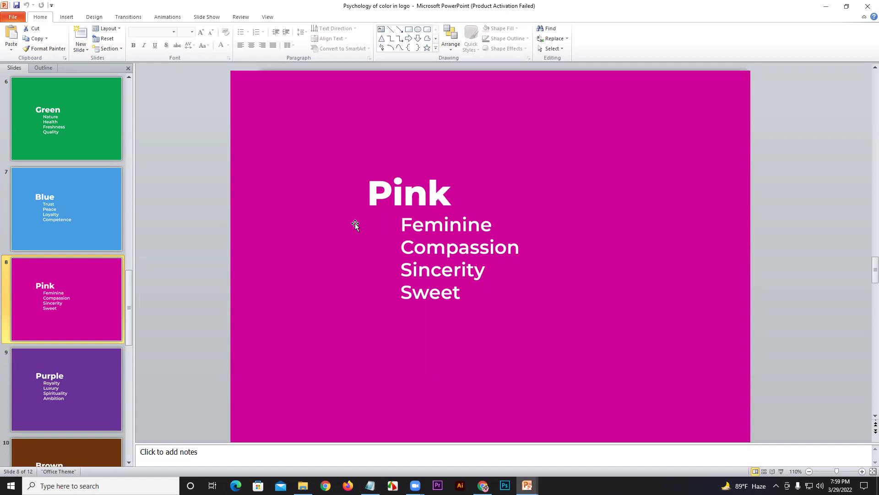
click(39, 403)
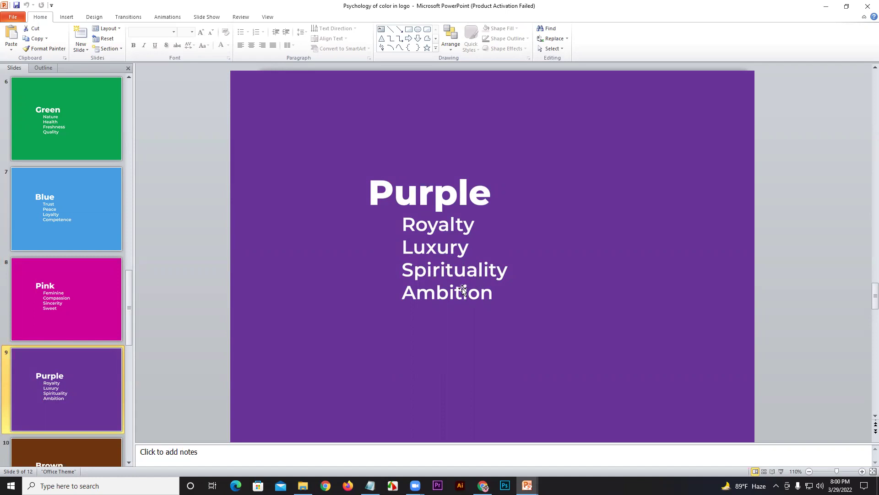
scroll(83, 352, down, 3)
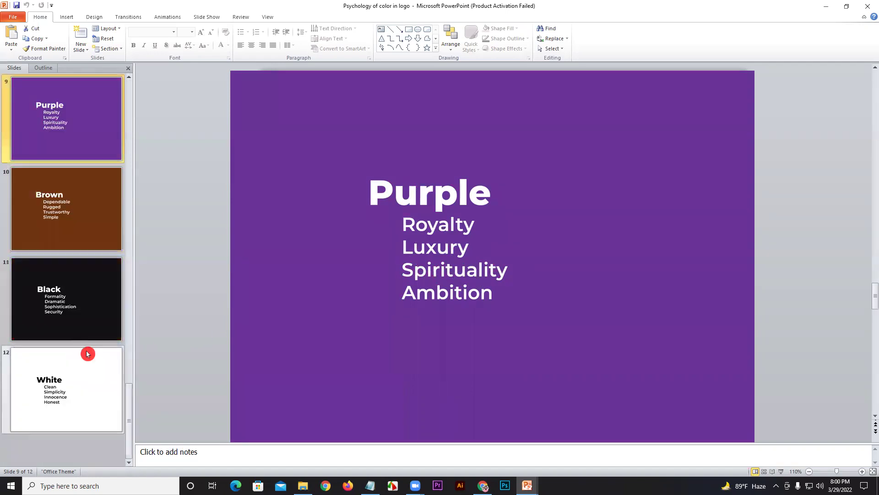
click(73, 212)
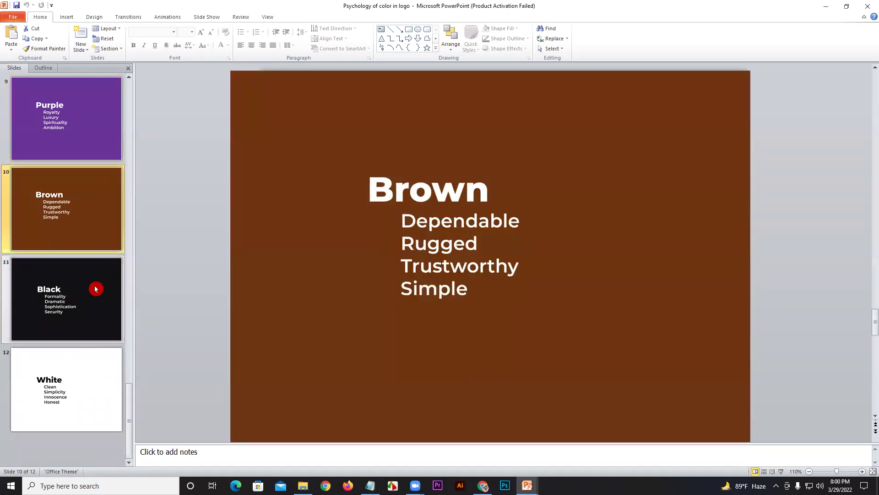
click(96, 289)
click(79, 376)
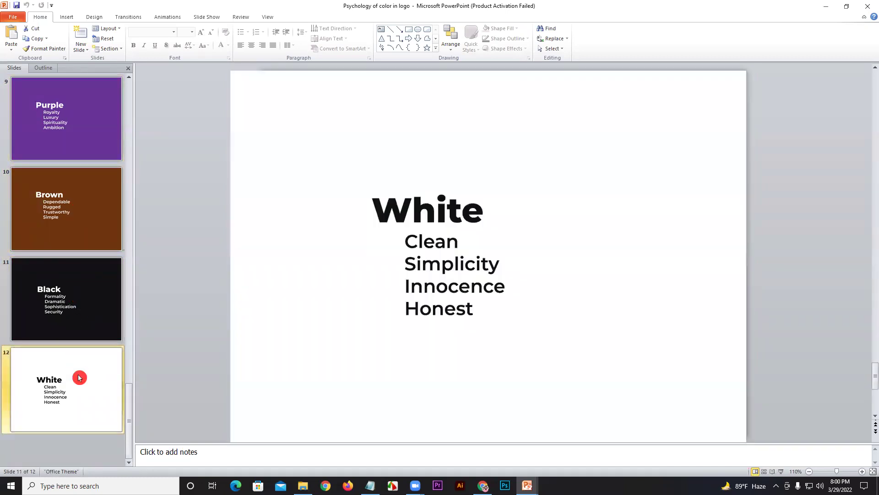
click(60, 309)
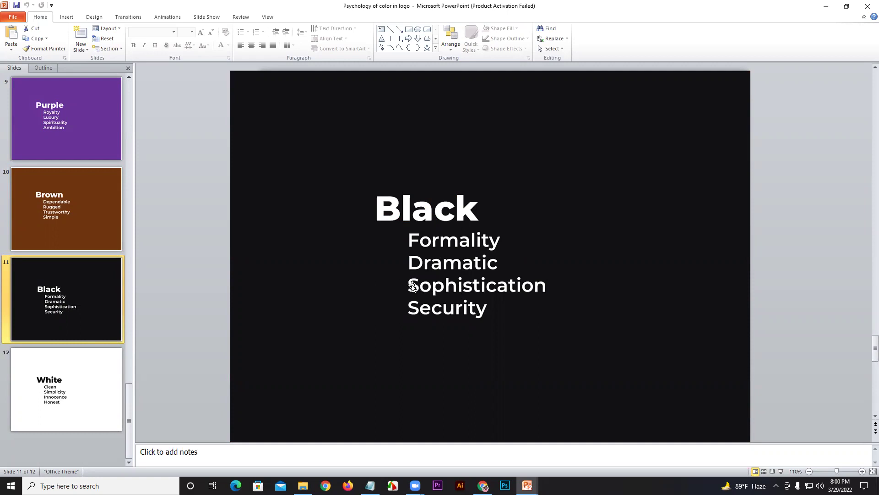
- Return to slide 3, 'Red', then switch over to the Facebook group page in Chrome
click(780, 289)
drag(871, 332, 871, 120)
click(522, 480)
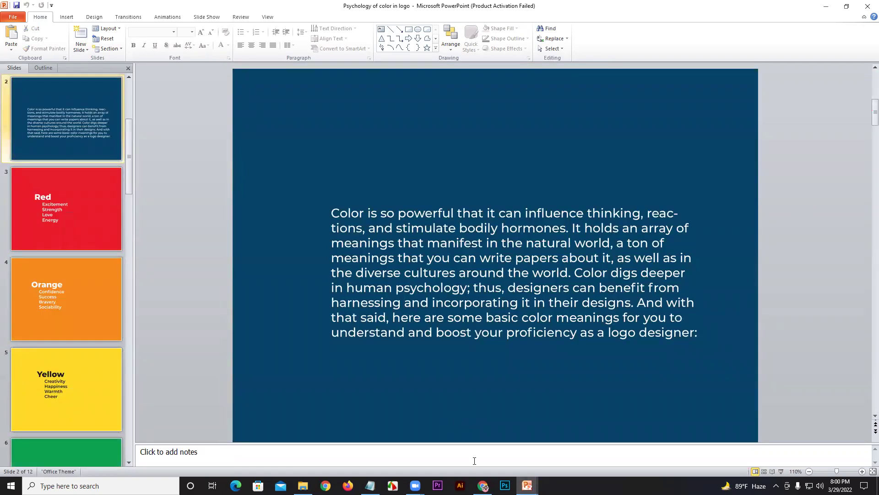
key(Page_Down)
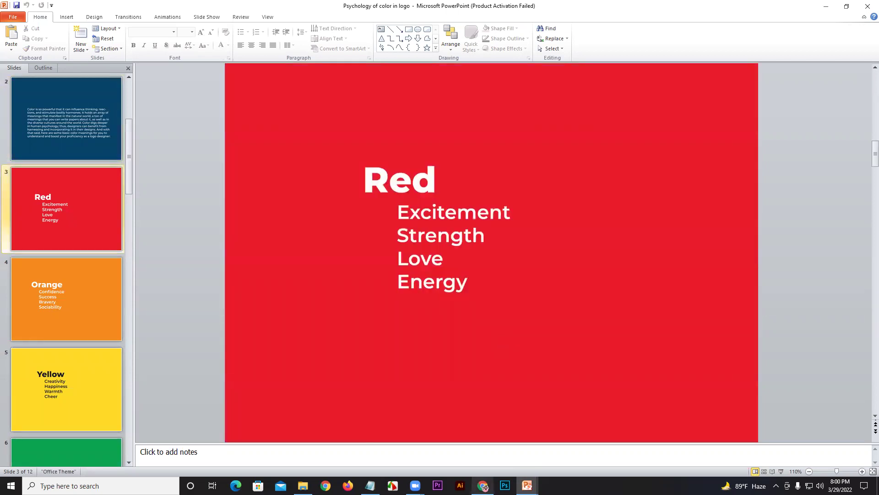
mouse_move(483, 486)
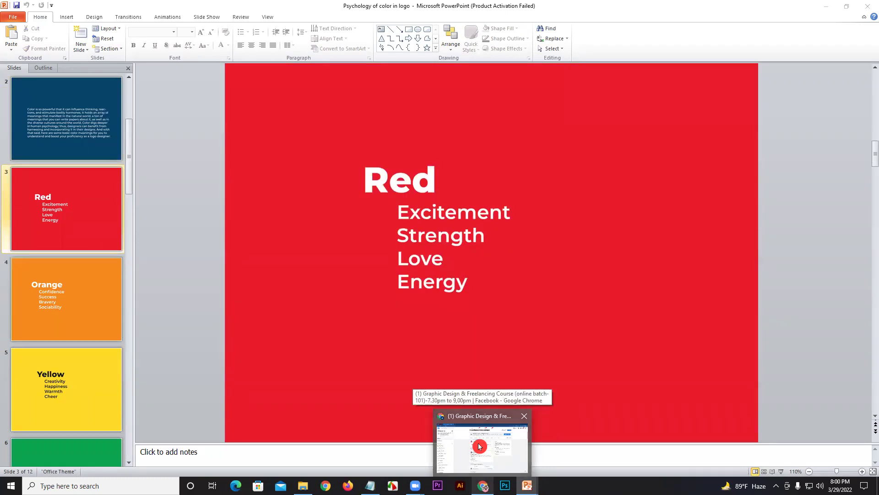
click(480, 446)
- Search Google for 'logo color' in a new Chrome tab
click(175, 8)
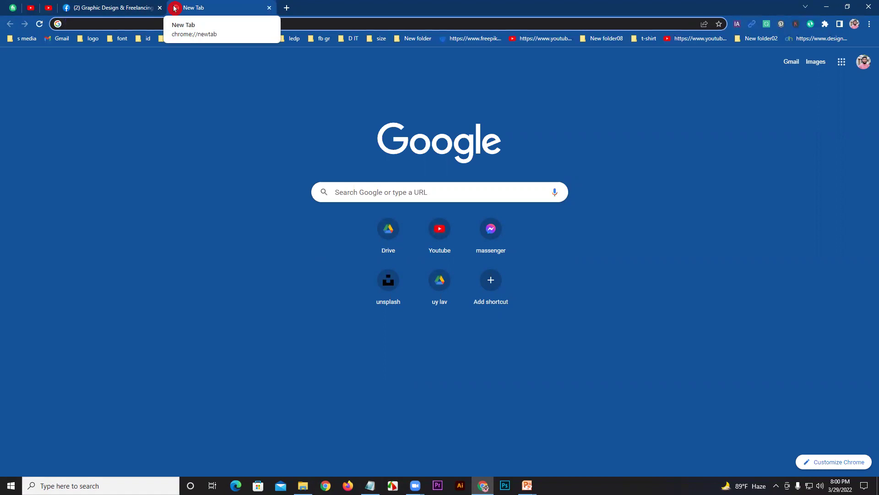
text(lo)
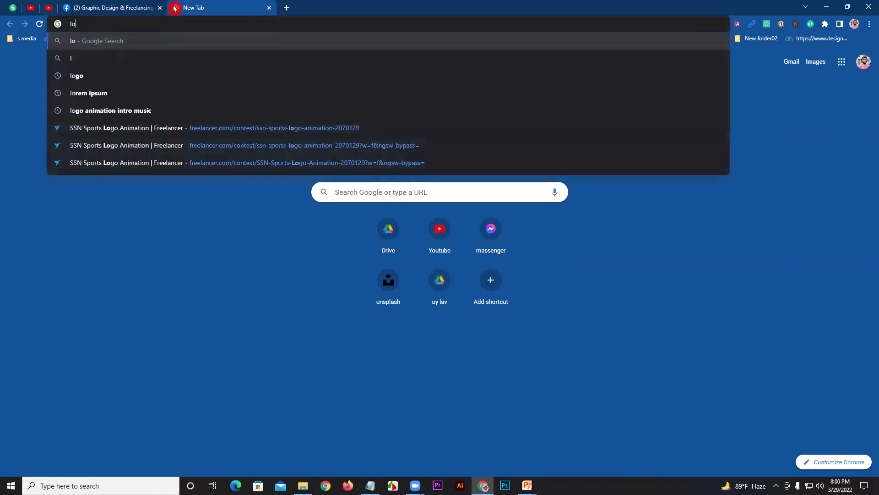
text(go color)
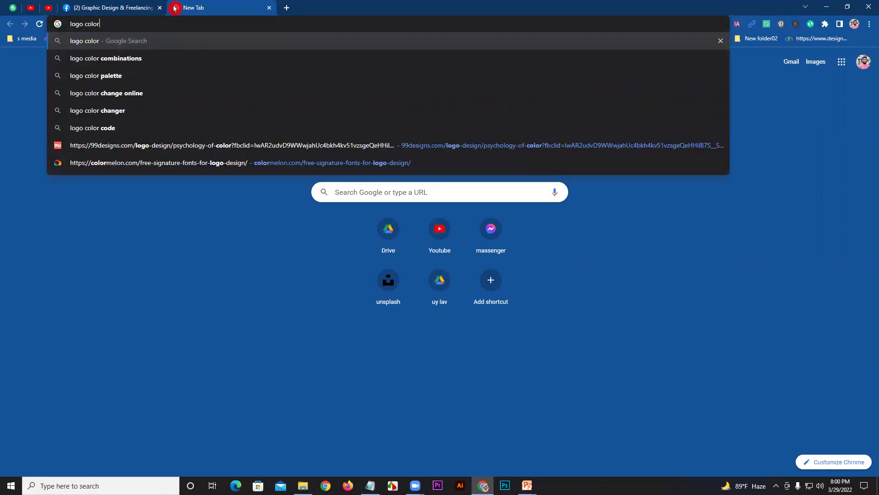
key(Return)
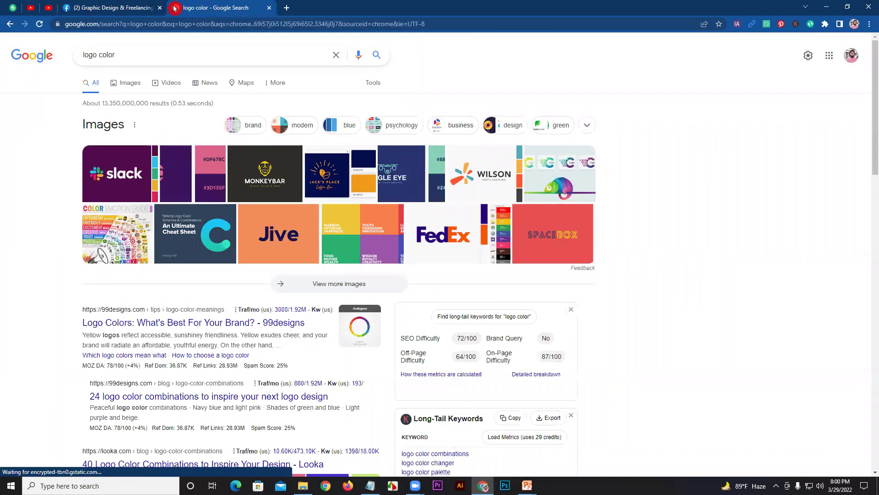
click(123, 232)
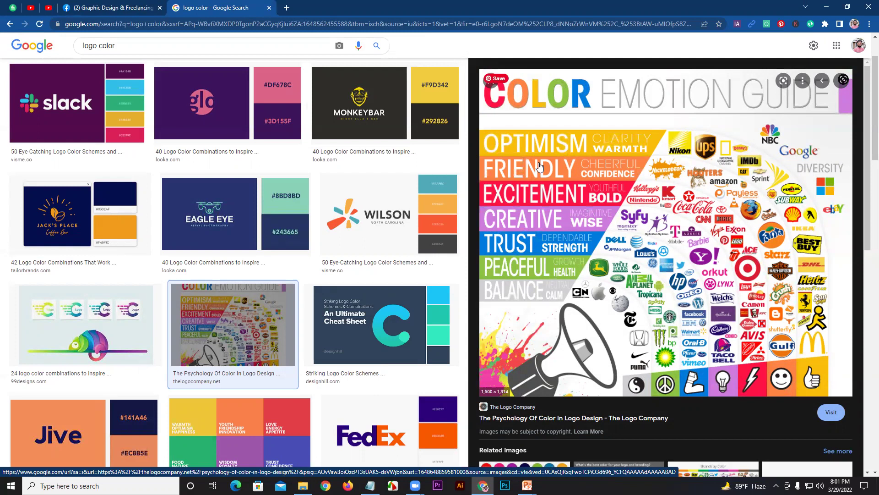
scroll(539, 166, down, 2)
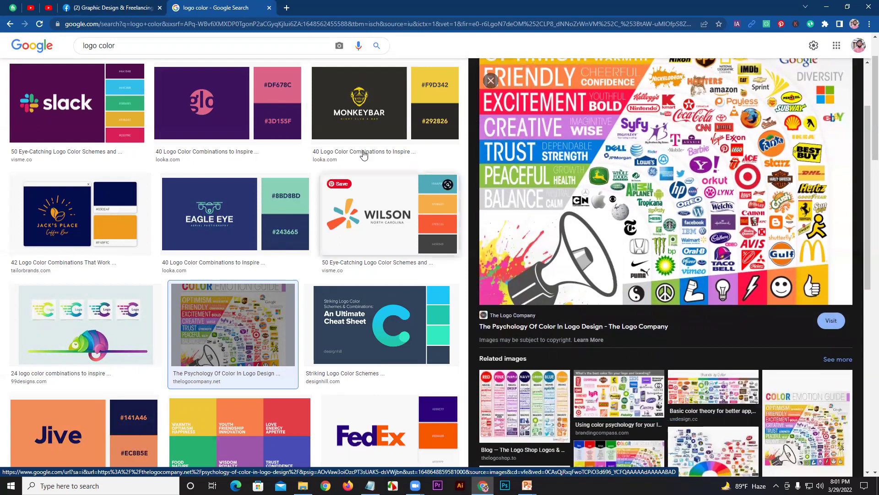
click(141, 50)
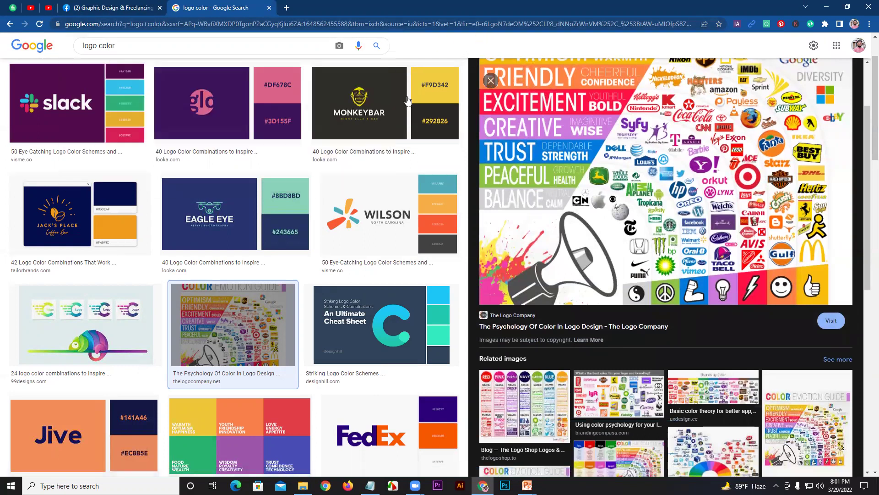
scroll(83, 85, up, 2)
click(83, 84)
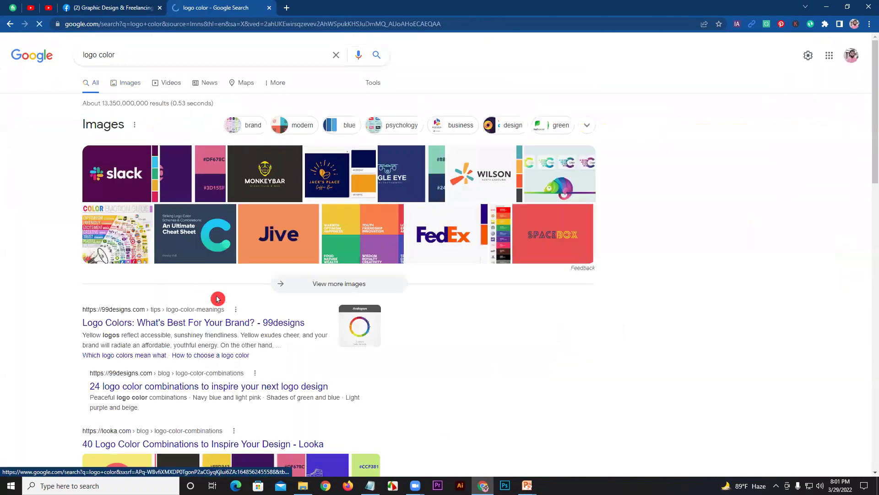
right_click(202, 326)
click(224, 333)
scroll(217, 345, down, 3)
scroll(218, 344, down, 8)
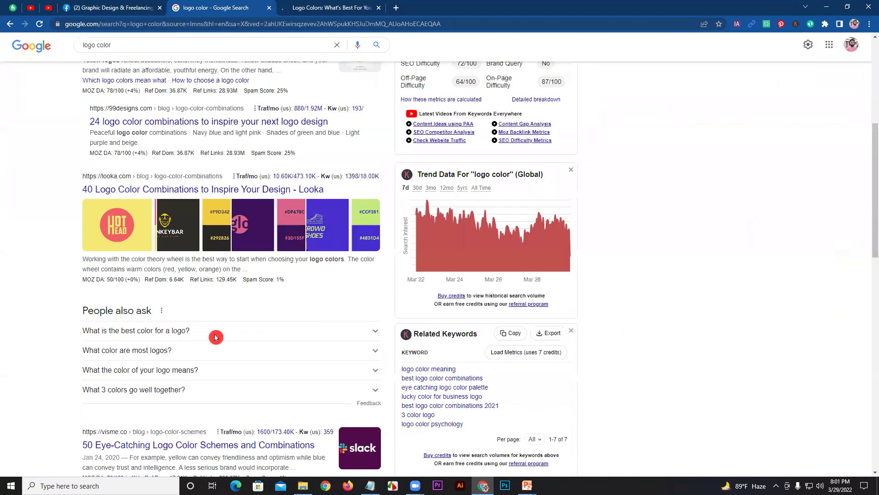
scroll(195, 328, down, 1)
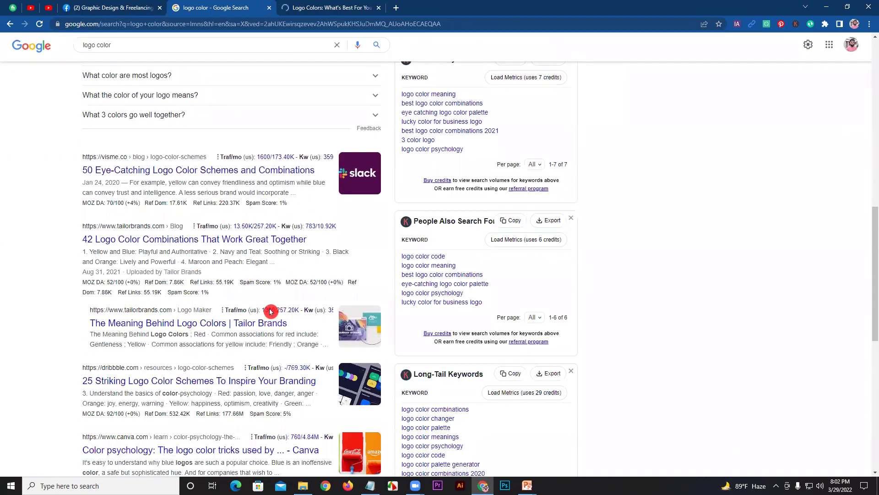
scroll(165, 356, down, 3)
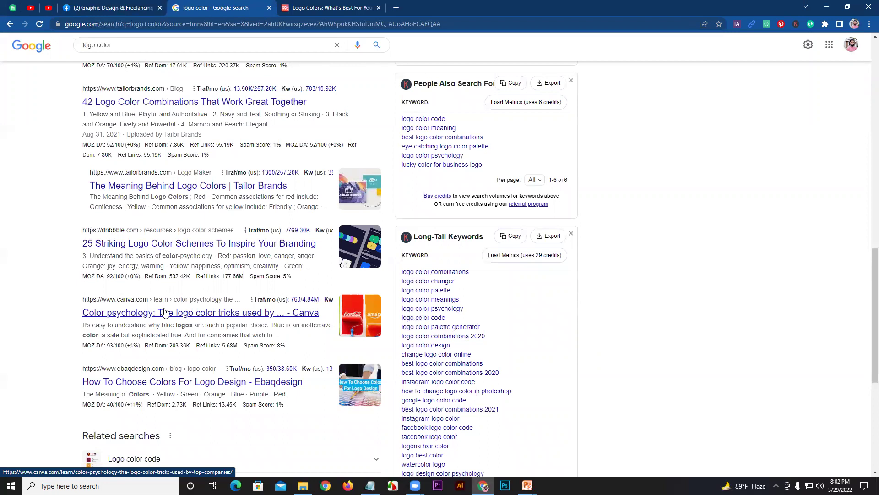
- Show the 99designs Logo Colors article and scroll through its colour-by-colour logo examples
click(352, 8)
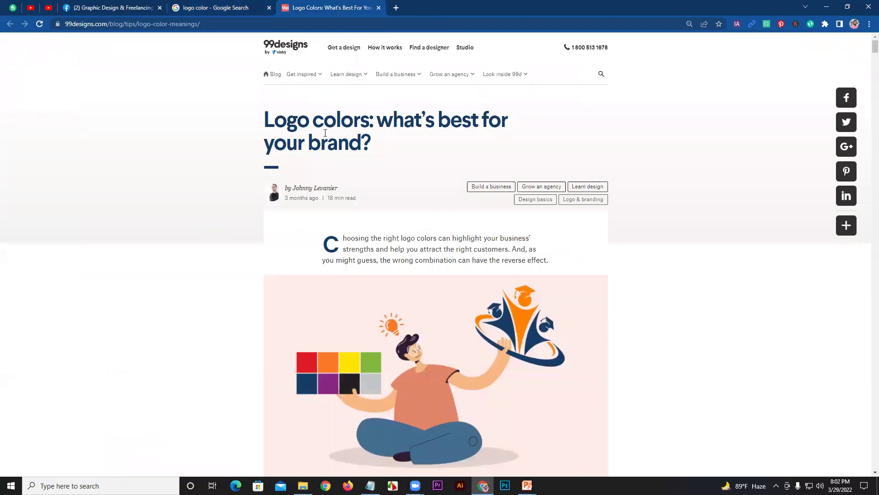
scroll(353, 219, down, 15)
scroll(354, 223, down, 20)
scroll(355, 230, down, 20)
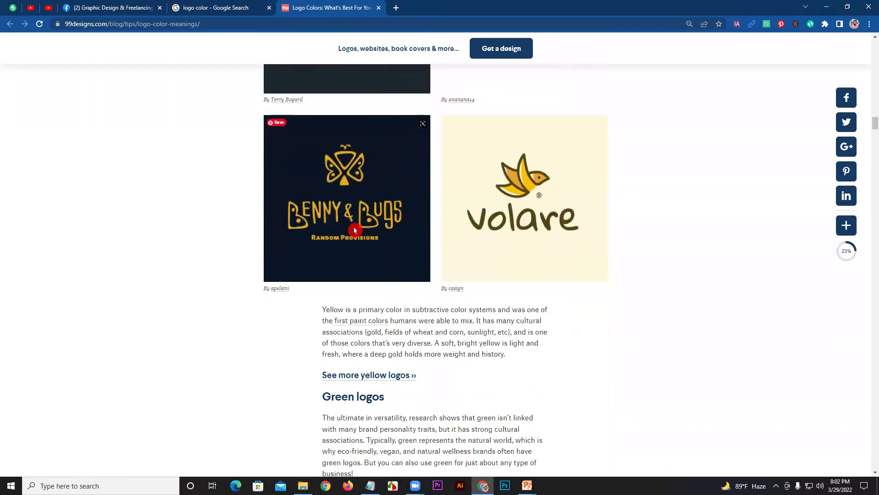
scroll(355, 230, down, 7)
scroll(355, 230, down, 6)
scroll(355, 230, down, 18)
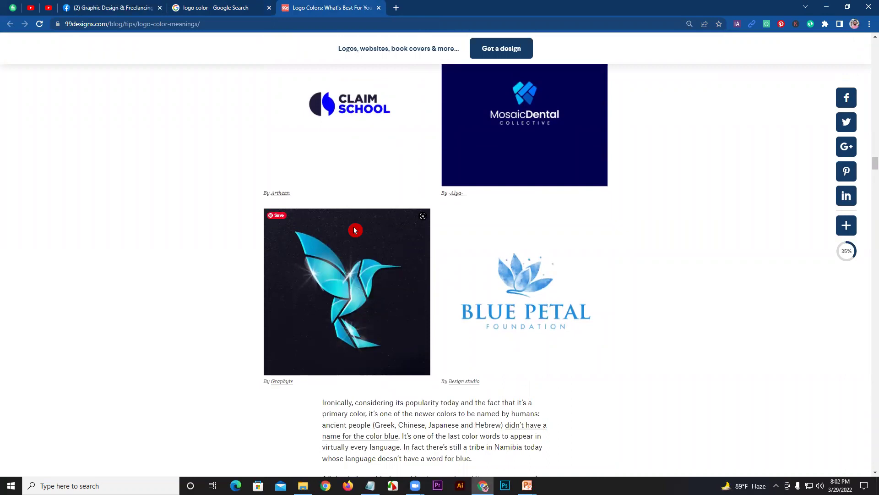
scroll(354, 230, down, 14)
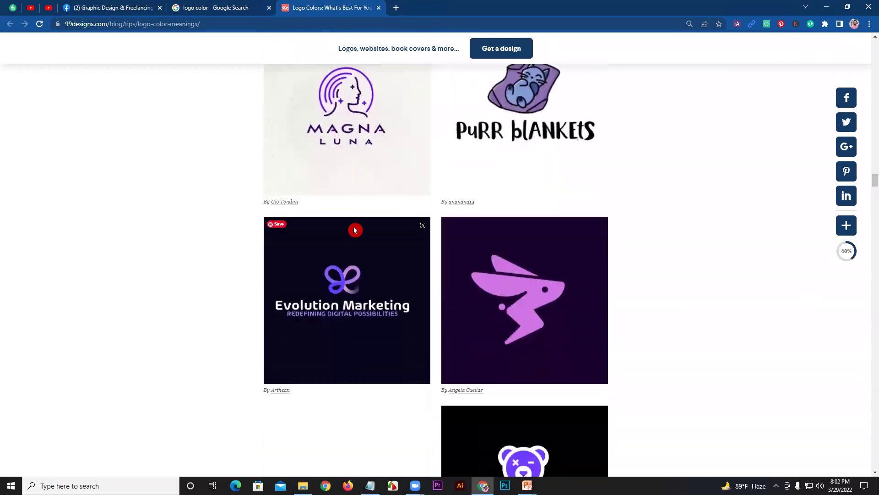
scroll(355, 229, down, 20)
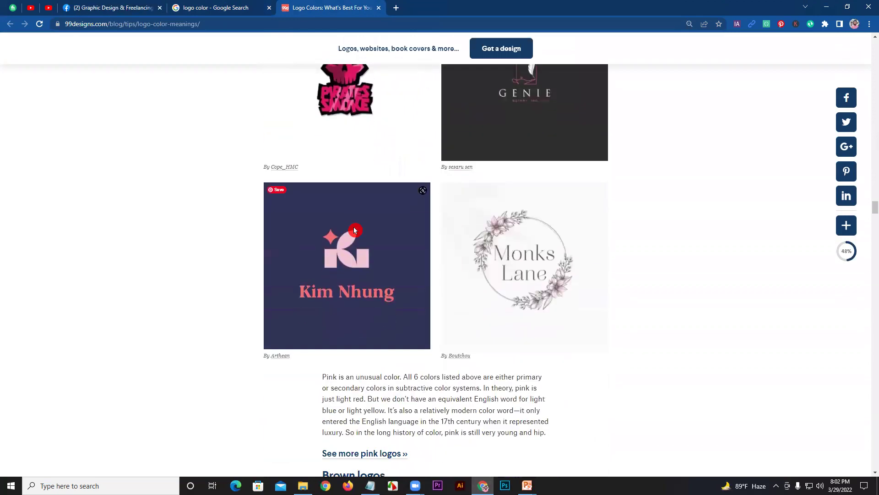
scroll(354, 230, down, 15)
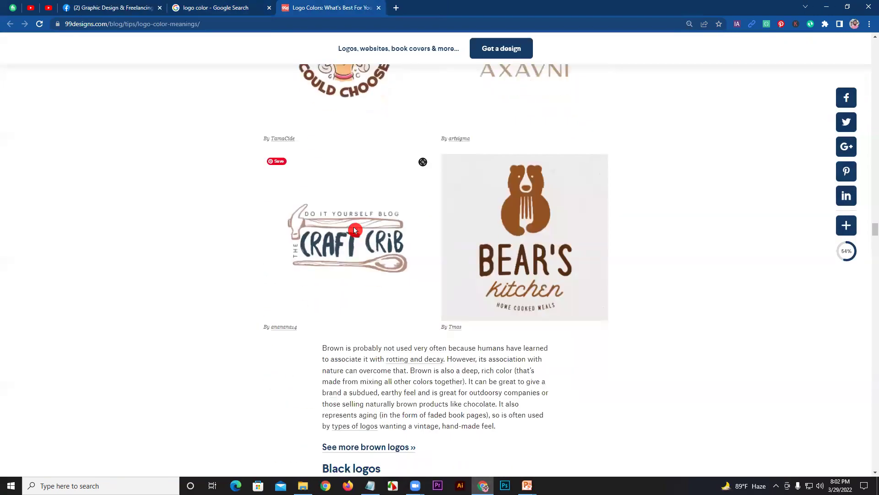
scroll(354, 230, up, 10)
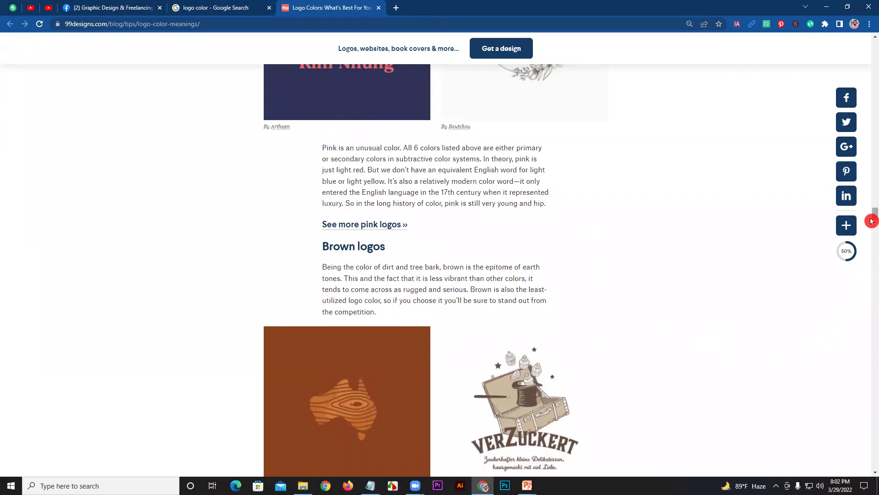
scroll(872, 227, down, 3)
- Read the rest of the article down to the end, then open a new blank tab
drag(871, 228, 856, 294)
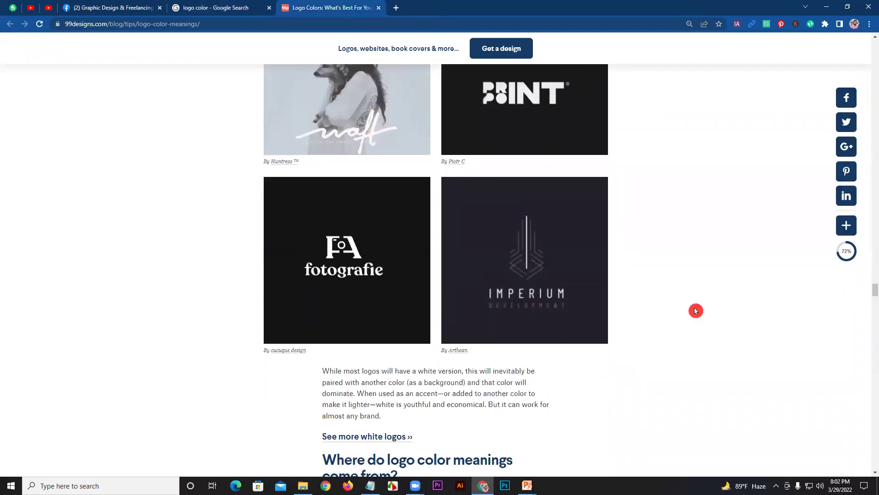
scroll(659, 316, down, 10)
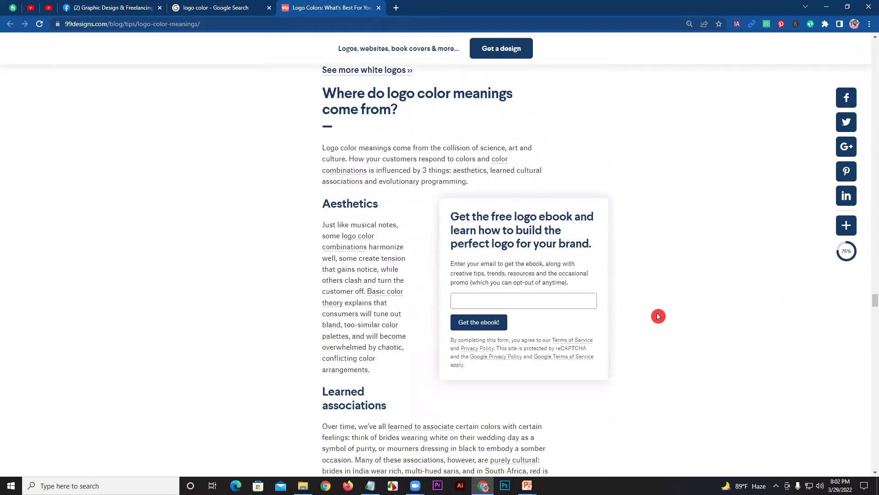
scroll(659, 316, down, 2)
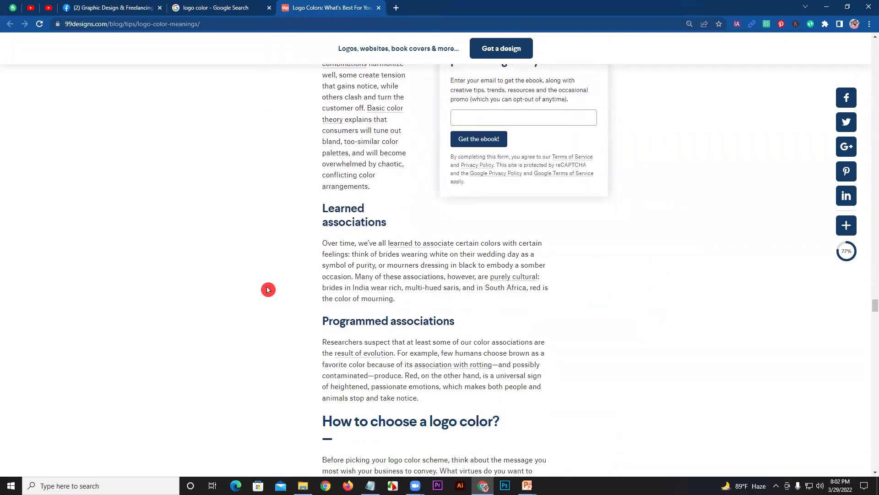
drag(872, 295, 872, 41)
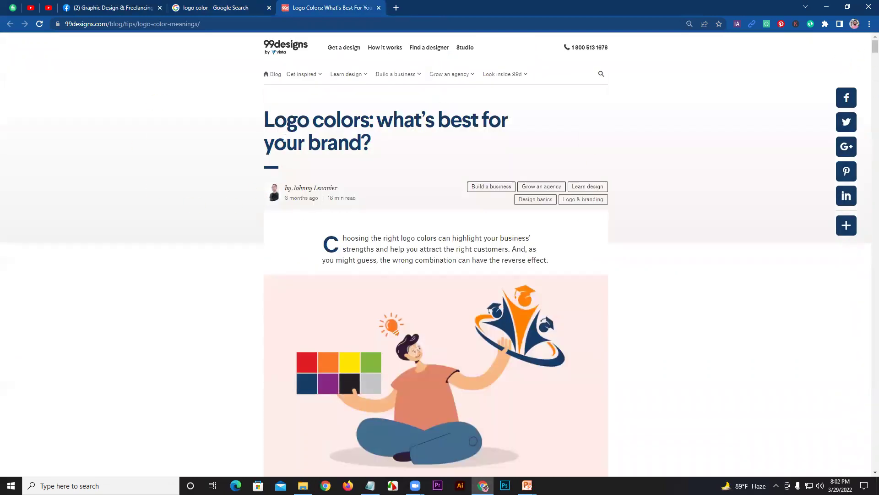
click(265, 148)
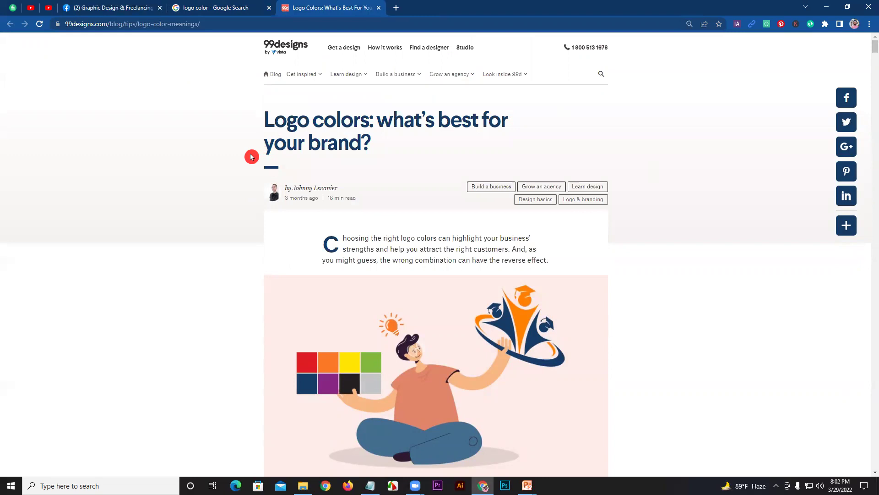
click(397, 8)
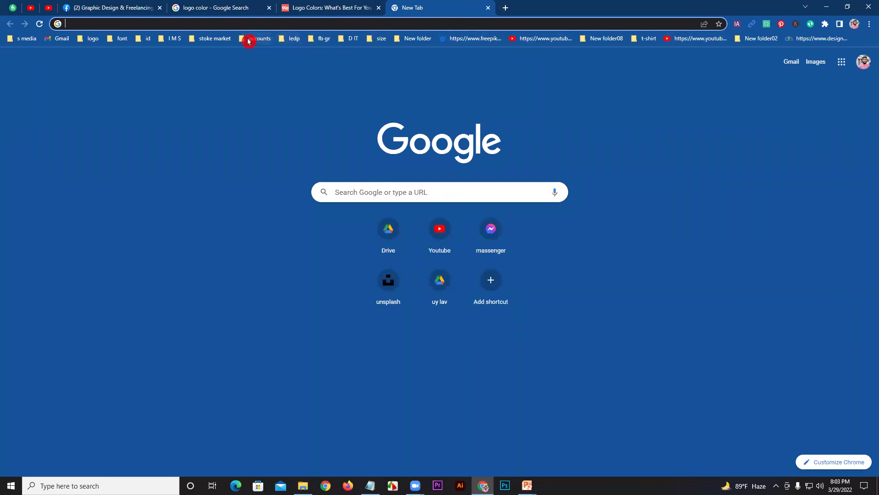
- Open the D IT > collor branding-colors bookmark in a new tab and switch to it
click(350, 38)
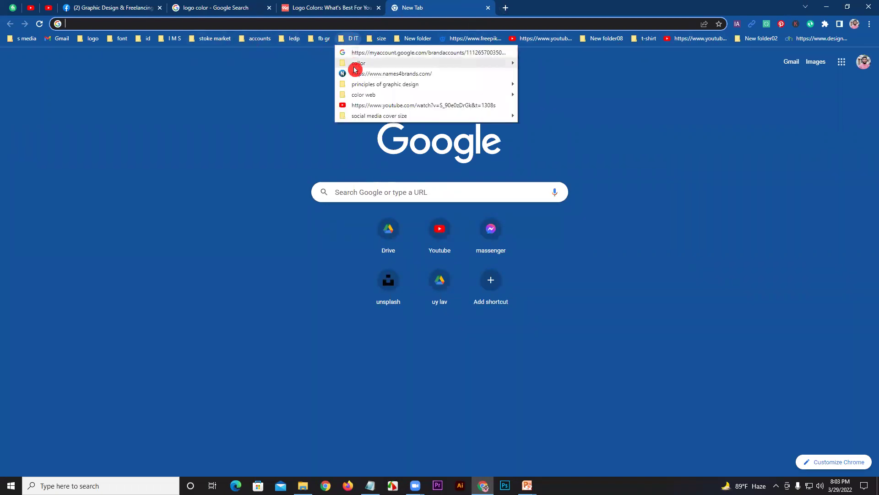
mouse_move(360, 87)
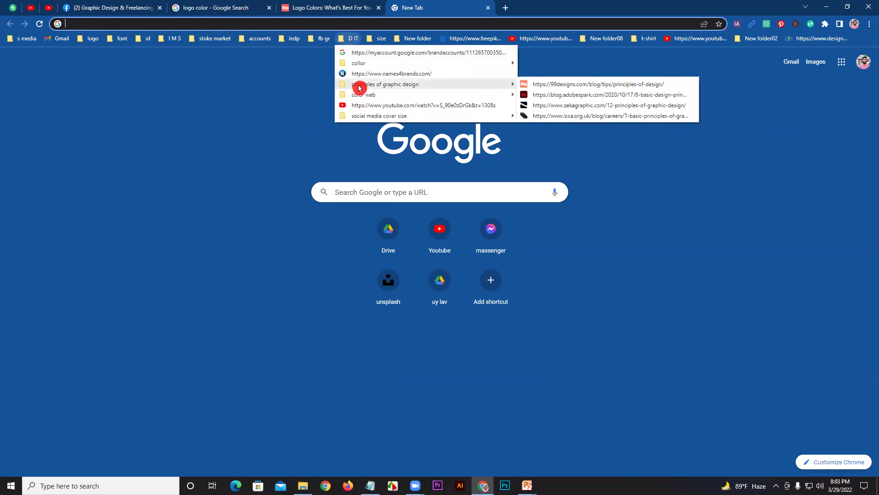
mouse_move(364, 65)
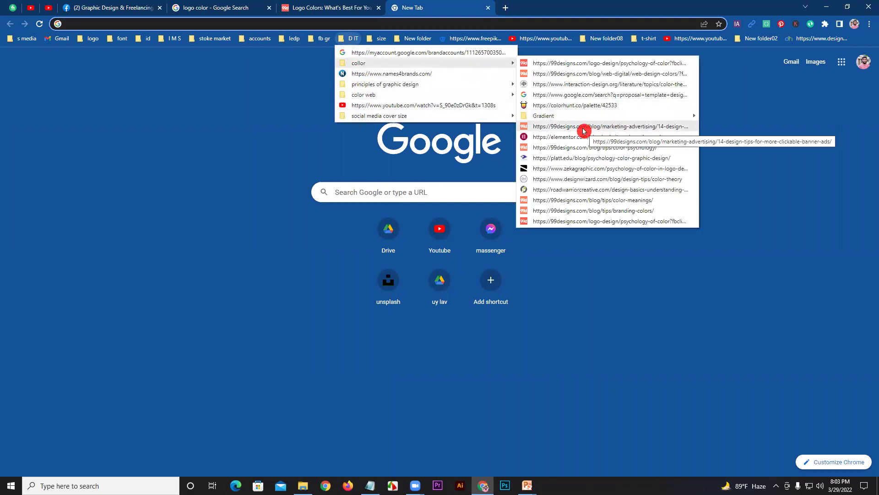
right_click(581, 215)
click(595, 220)
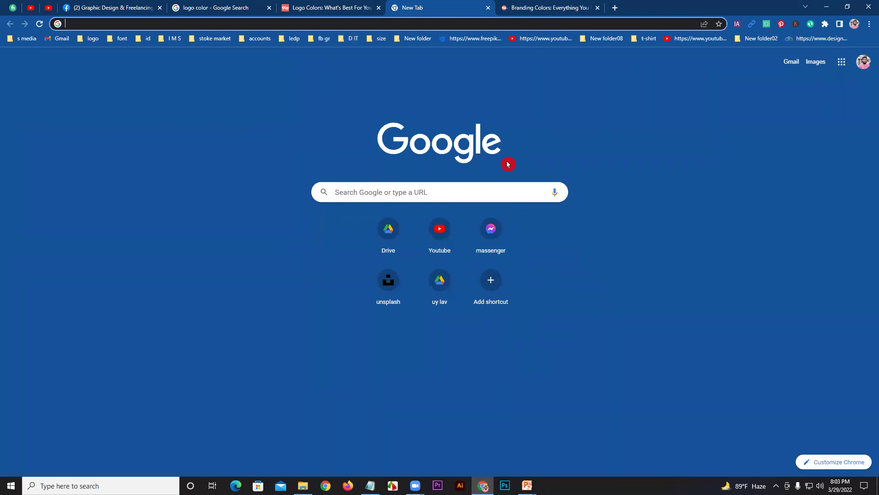
key(ctrl+Tab)
- Autoscroll to the Branding Colors article's spectrum of brand personality traits chart
middle_click(367, 157)
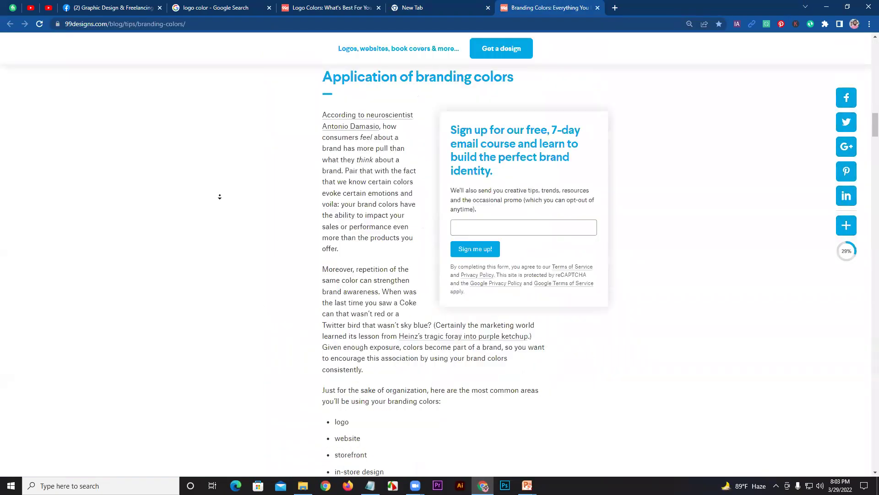
click(221, 193)
scroll(221, 192, up, 2)
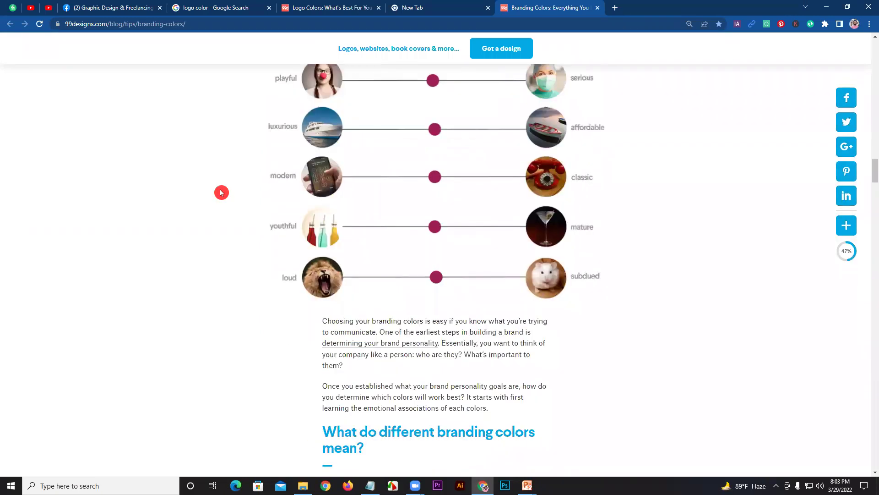
scroll(221, 193, up, 2)
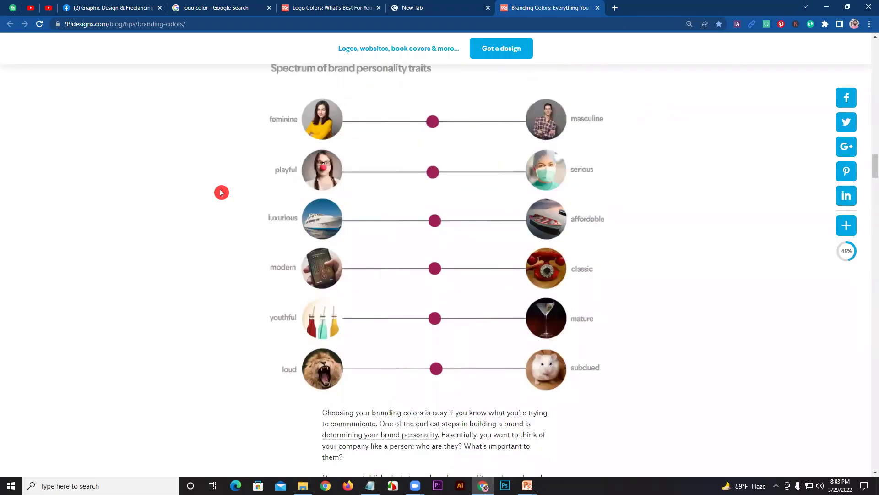
scroll(261, 180, up, 2)
scroll(275, 163, down, 14)
scroll(285, 172, down, 7)
scroll(287, 171, up, 7)
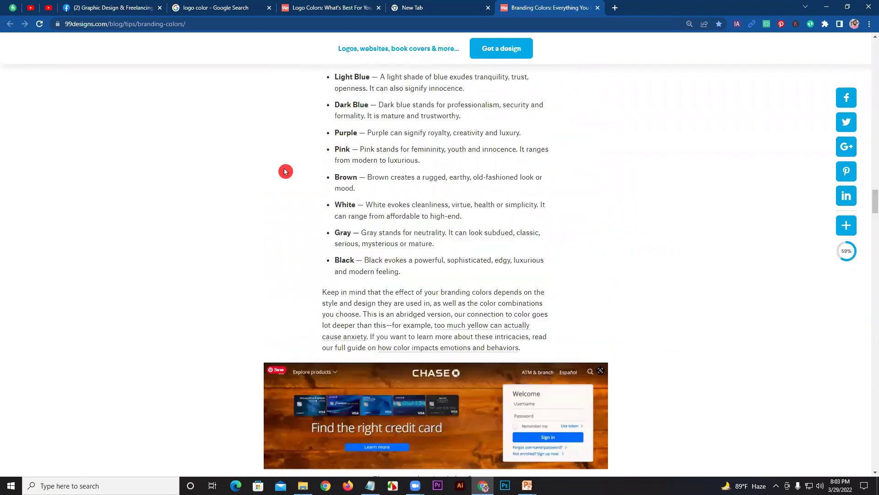
scroll(366, 165, up, 1)
- Highlight the Red and Orange colour meanings, then scroll back up the article
drag(341, 130, 358, 176)
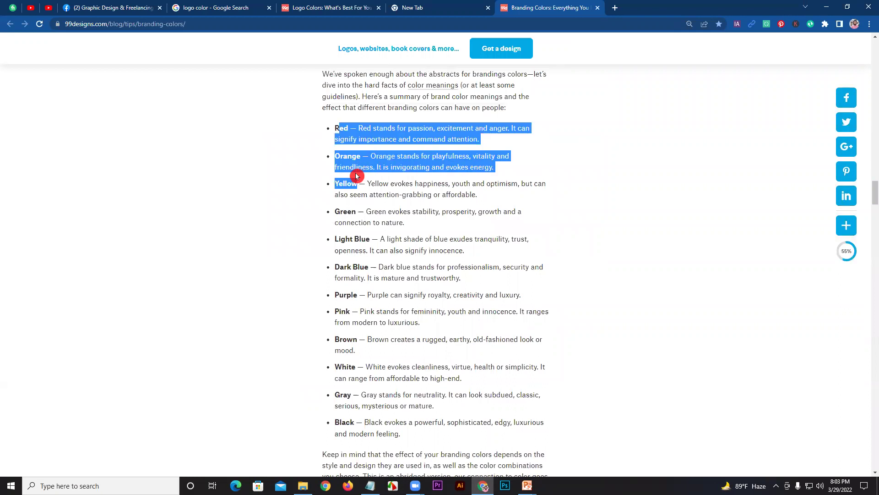
click(357, 176)
scroll(357, 176, up, 10)
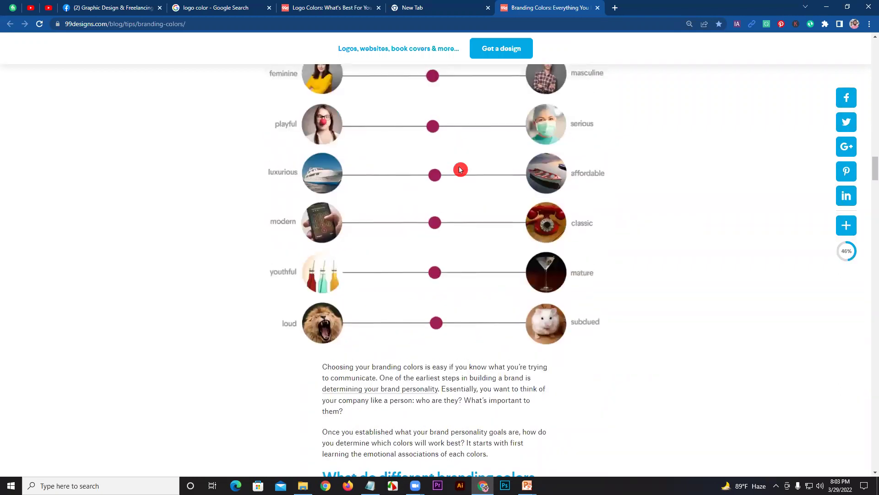
scroll(461, 169, up, 1)
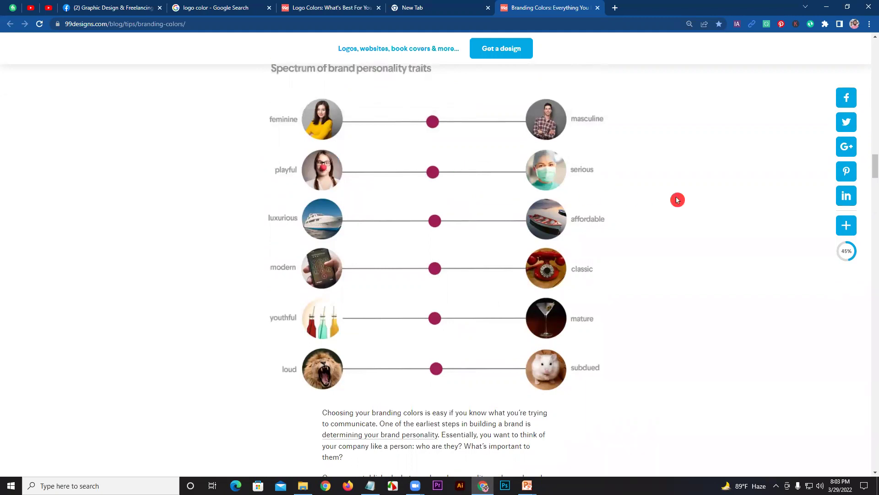
scroll(678, 200, up, 1)
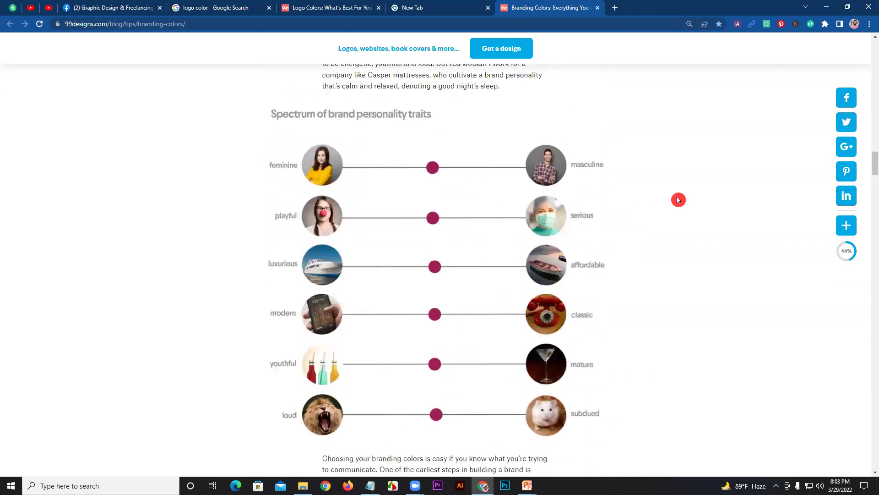
- Open the psychology of color bookmark from the D IT folder in a background tab
click(614, 7)
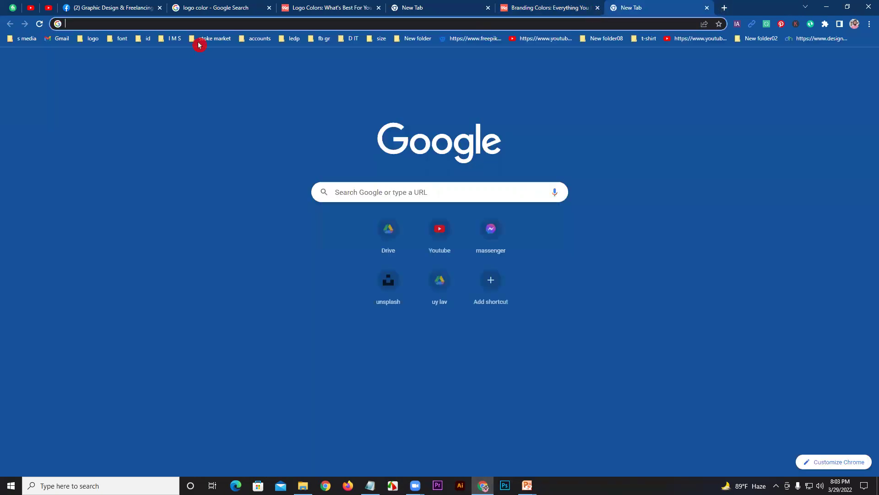
click(423, 41)
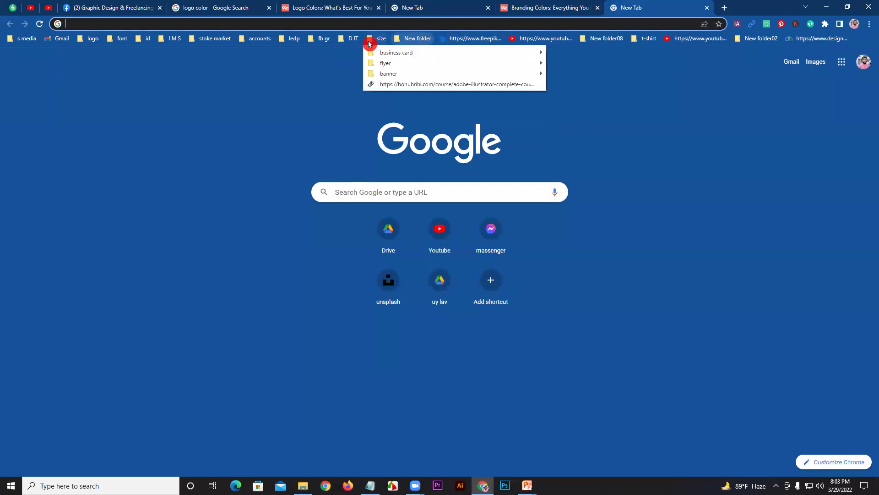
mouse_move(354, 43)
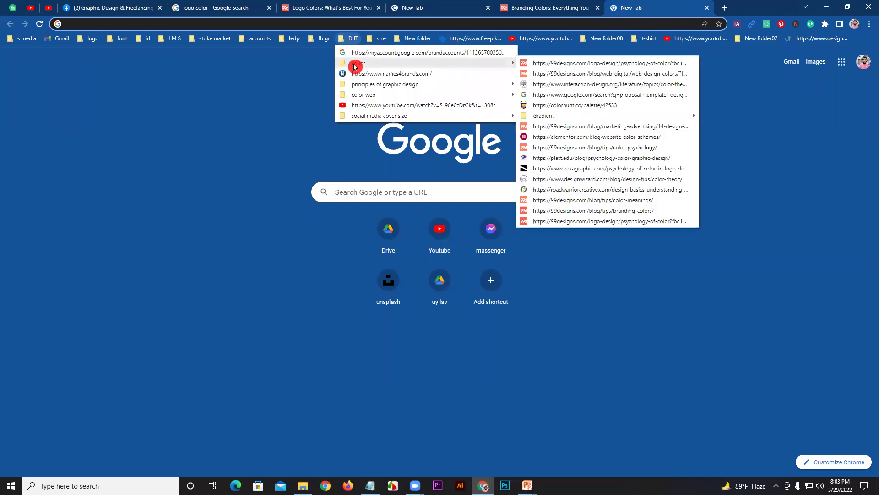
right_click(567, 66)
click(575, 74)
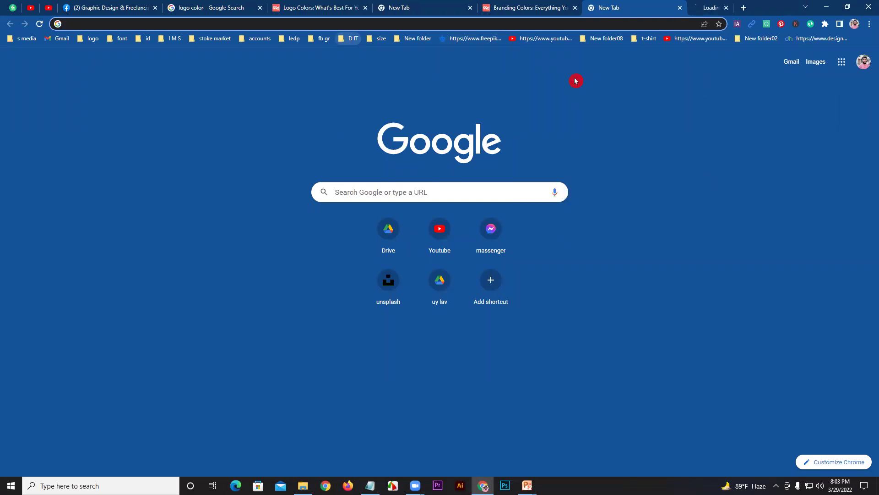
- Open the banner ad and Color Meanings bookmarks from D IT in new tabs
click(358, 41)
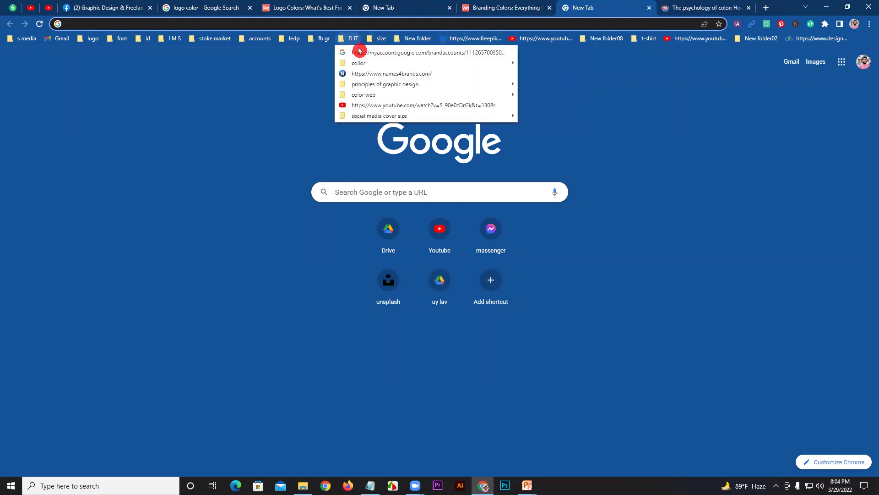
mouse_move(360, 64)
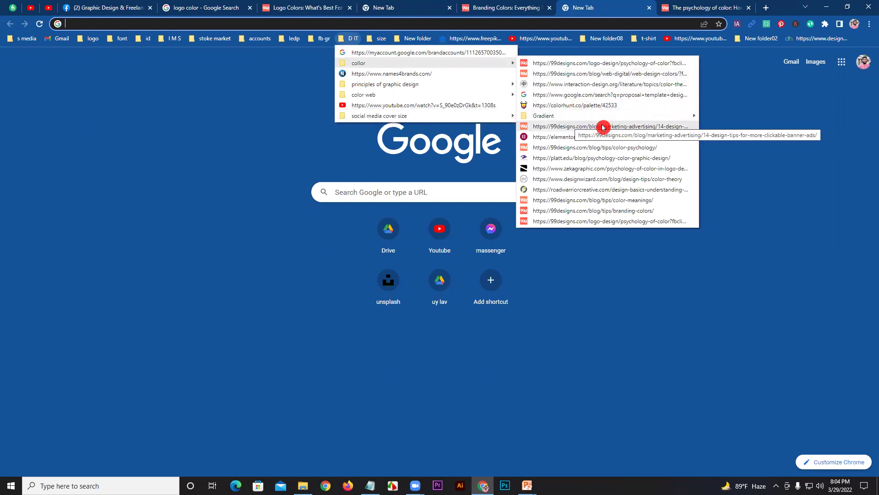
right_click(592, 127)
click(615, 133)
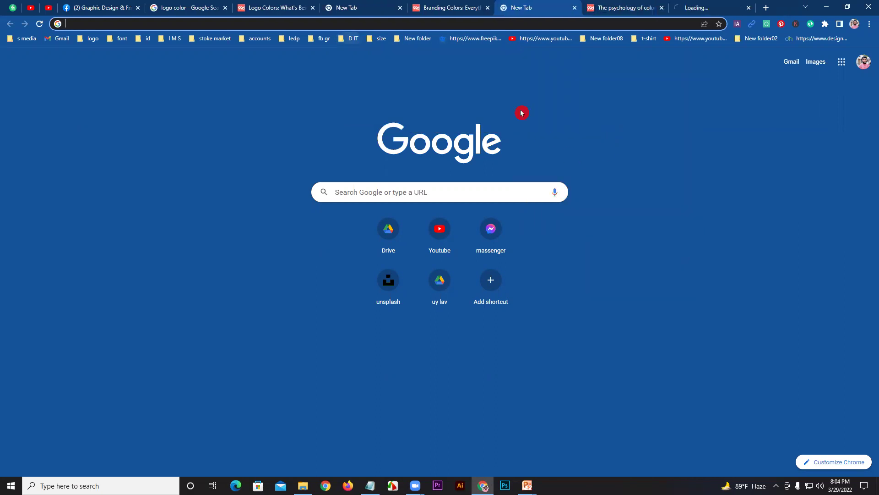
click(354, 40)
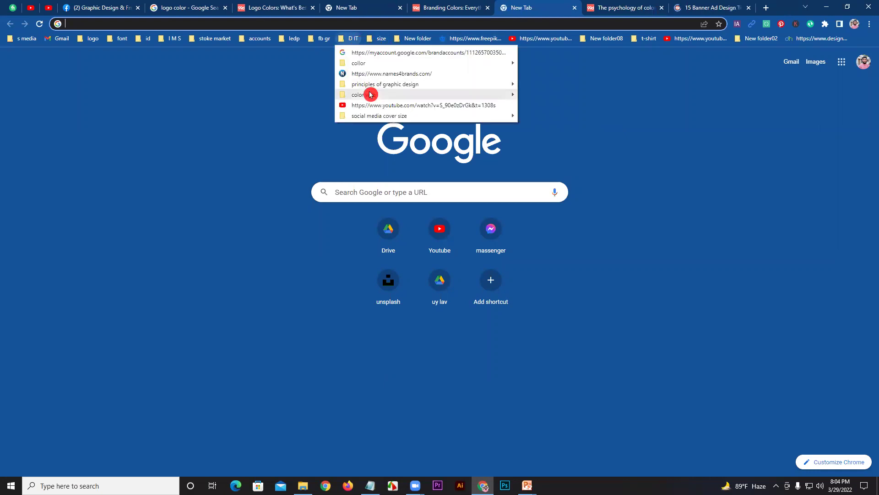
mouse_move(371, 87)
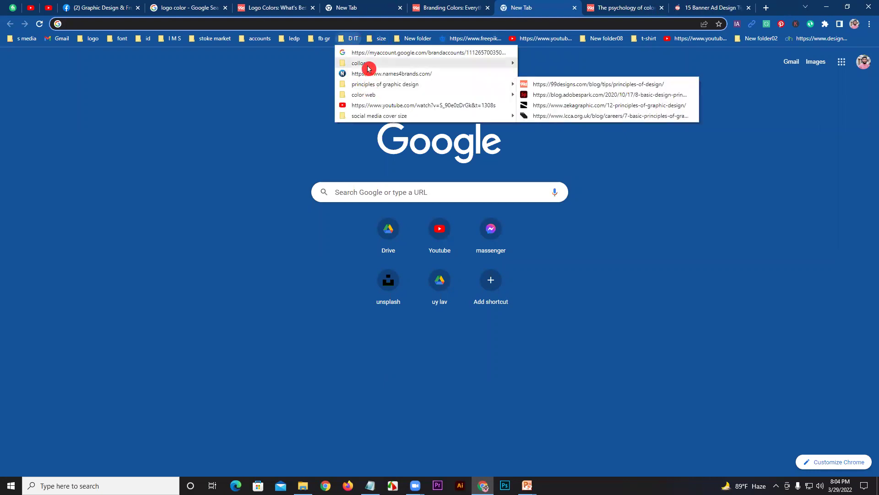
mouse_move(369, 67)
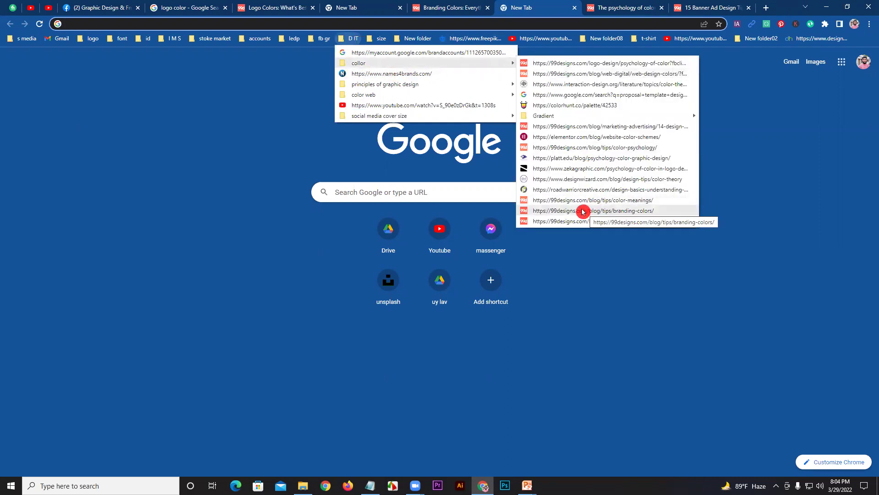
right_click(581, 200)
click(605, 206)
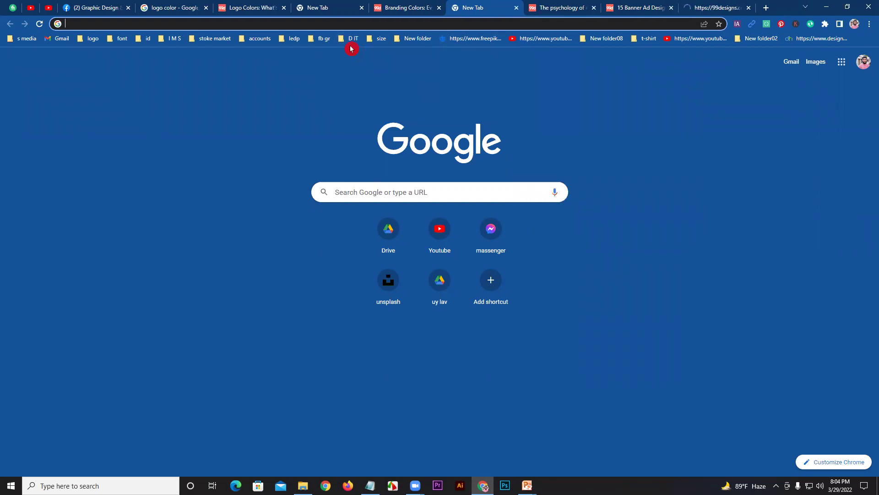
- Select the psychology of color article's web address and switch to the Facebook group
click(341, 42)
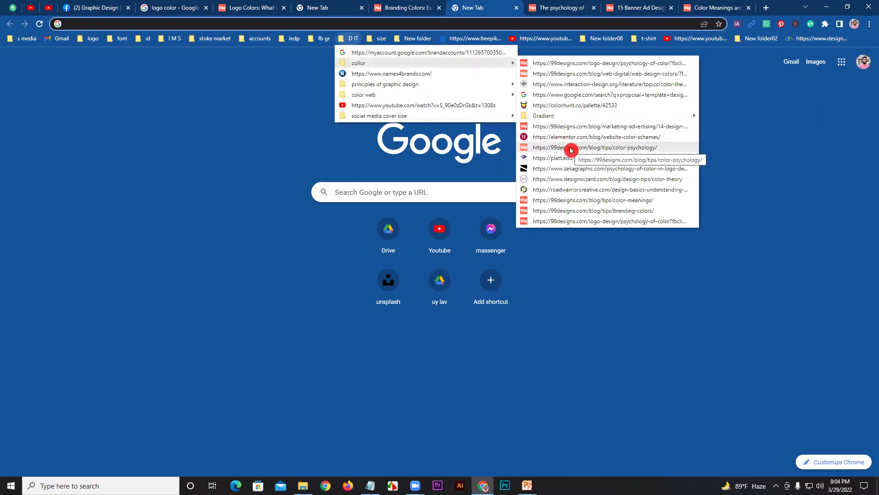
click(584, 8)
click(564, 8)
click(637, 8)
click(546, 9)
scroll(582, 174, down, 13)
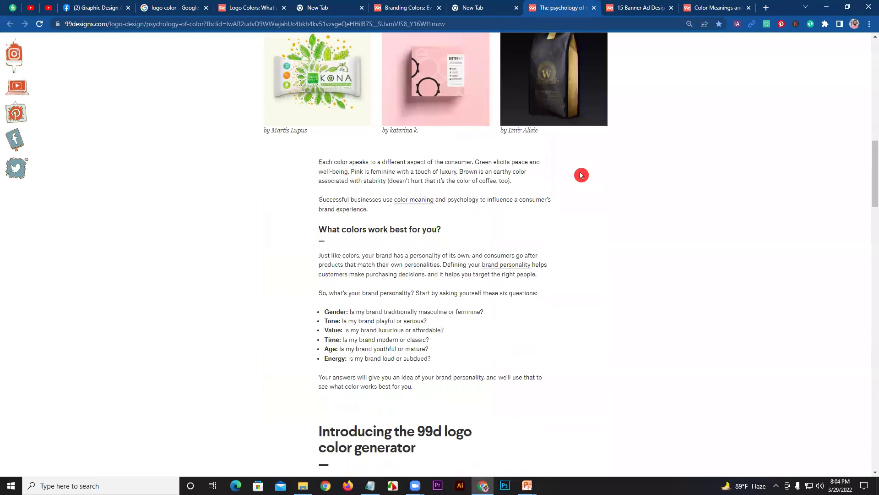
click(486, 24)
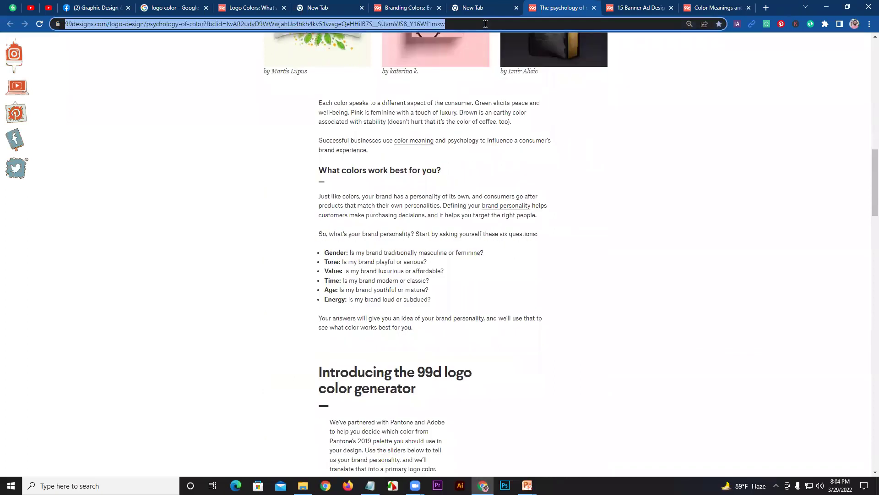
click(99, 8)
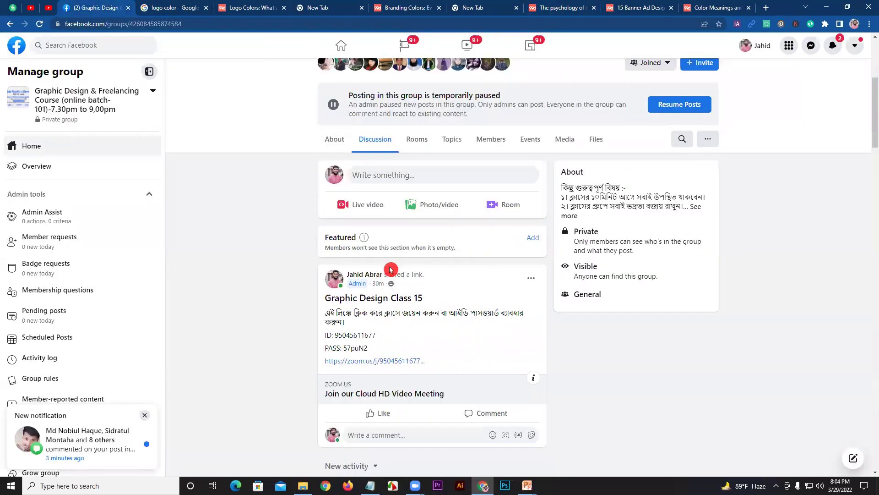
- Paste the psychology of color link into a new group post, publish it, and return
click(383, 180)
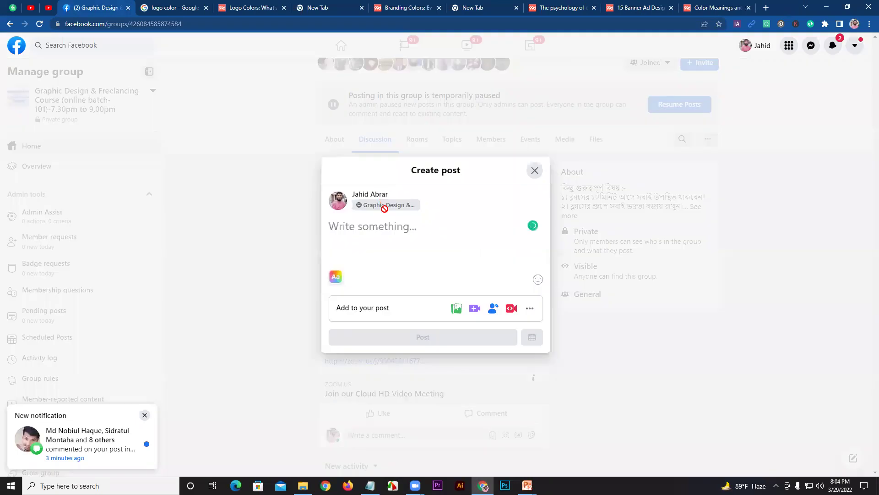
text(https://99designs.com/logo-design/psychology-of-color?fbclid=IwAR2udvD9WWwjahUc4bkh4kv51vzsgeQeHHiIB7S__SUvmVJS8_Y16Wf1mxw)
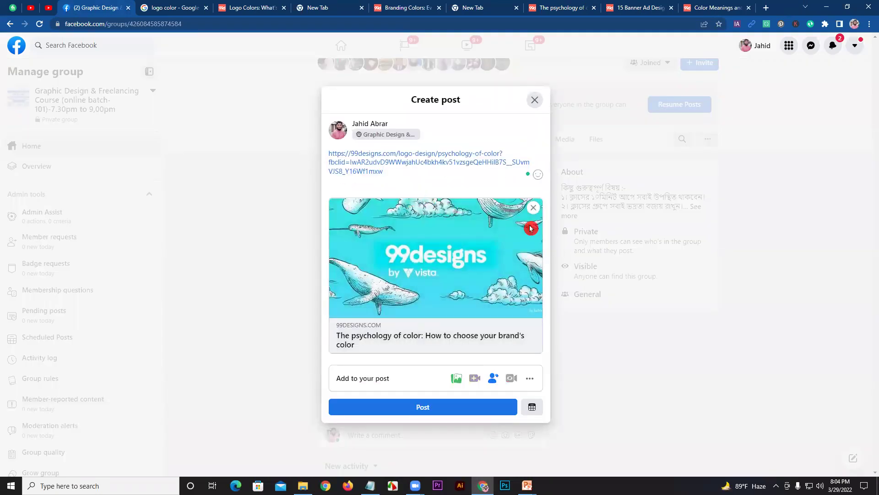
click(413, 408)
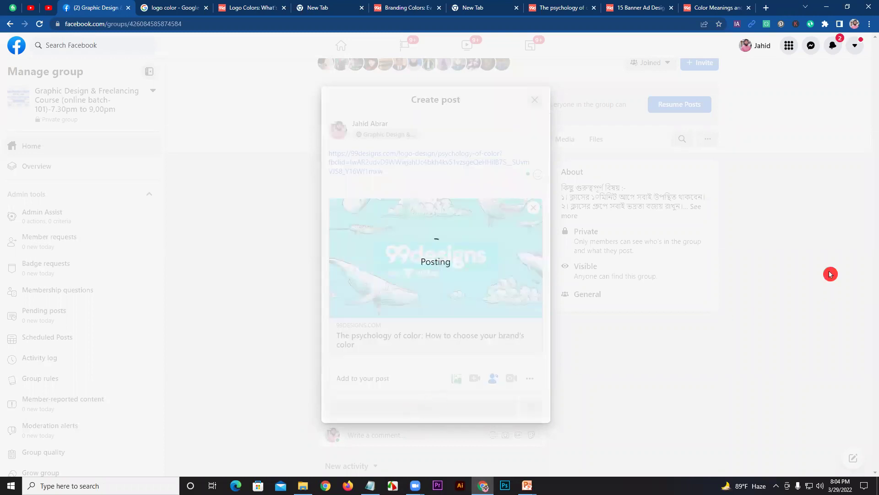
click(576, 6)
- Push the logo color generator's sliders toward Masculine and Mature, then return to Branding Colors
scroll(604, 114, down, 7)
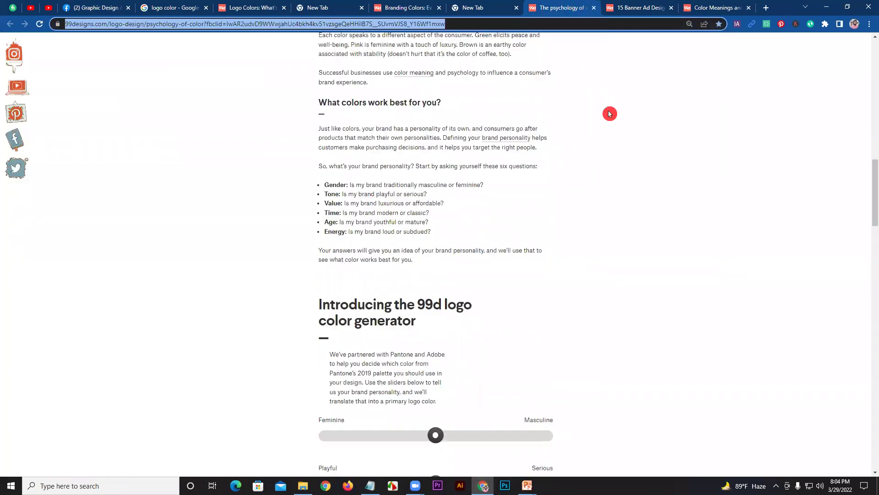
scroll(469, 95, down, 2)
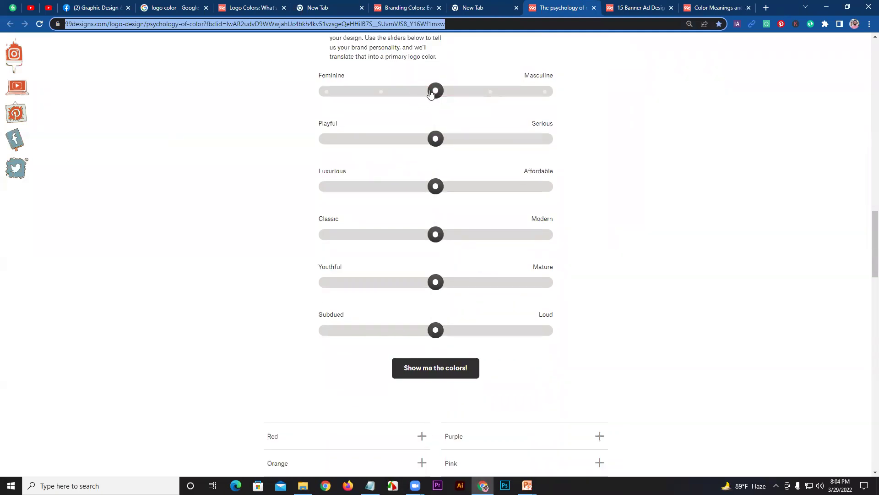
click(349, 88)
drag(346, 86, 553, 85)
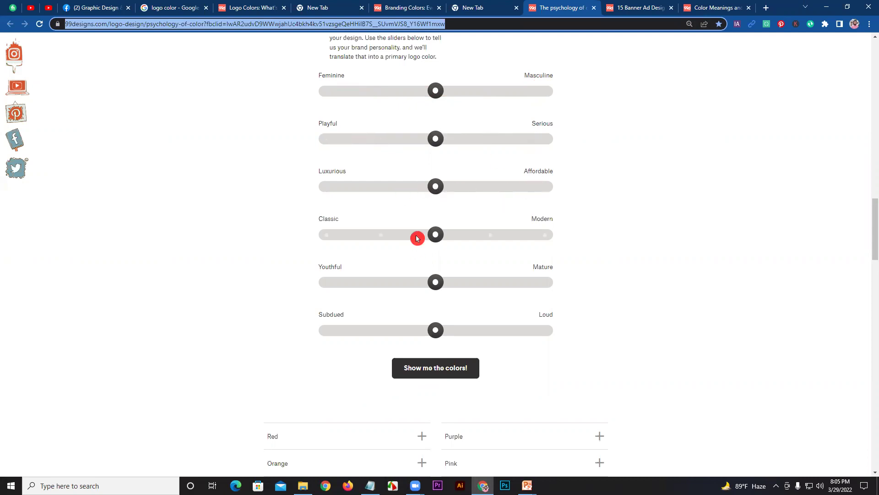
click(342, 280)
mouse_move(338, 278)
mouse_down()
mouse_move(550, 275)
mouse_move(455, 281)
mouse_move(347, 322)
mouse_move(553, 322)
mouse_up()
click(416, 6)
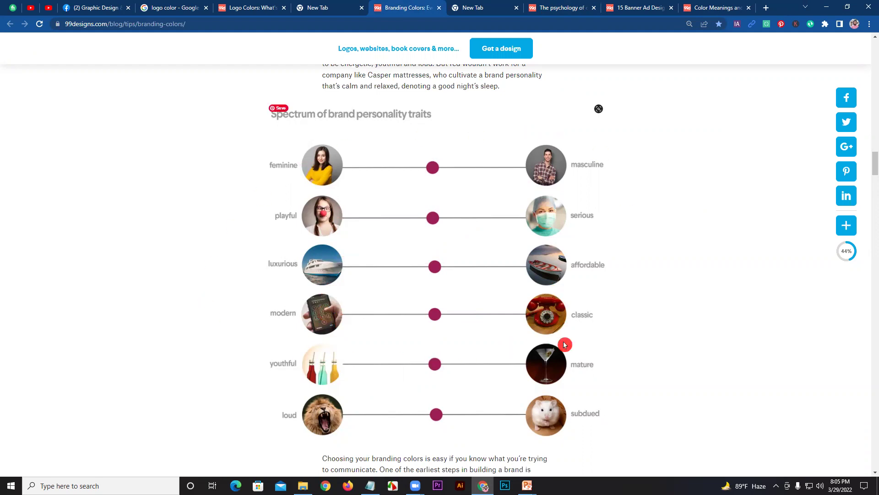
- On the logo colour psychology page, set the sliders to Serious, Affordable and Modern
click(562, 7)
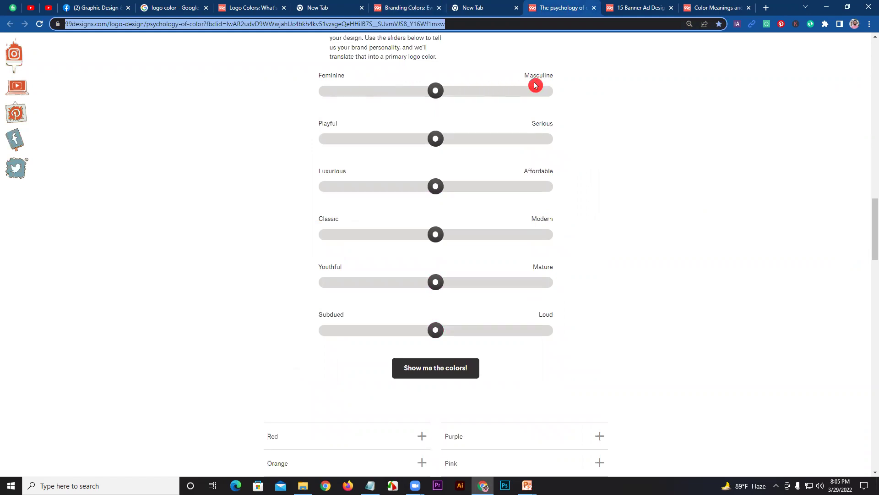
drag(437, 140, 550, 142)
drag(435, 188, 545, 187)
click(457, 236)
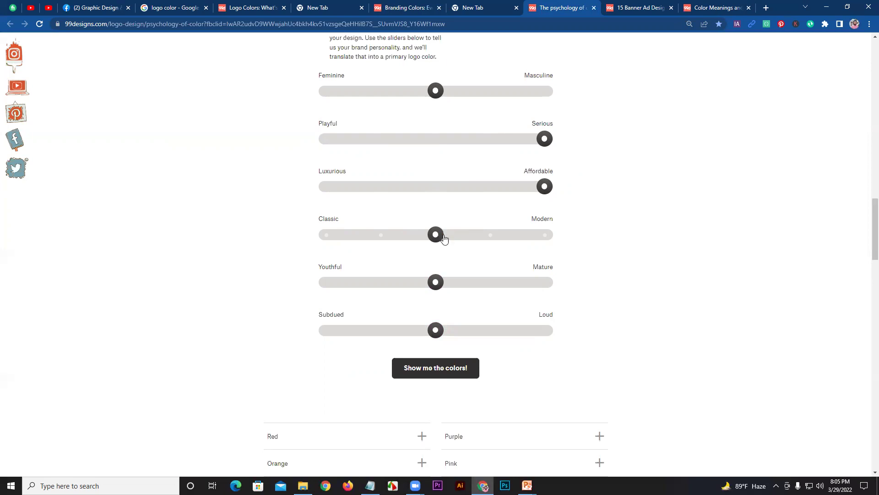
drag(454, 238, 551, 239)
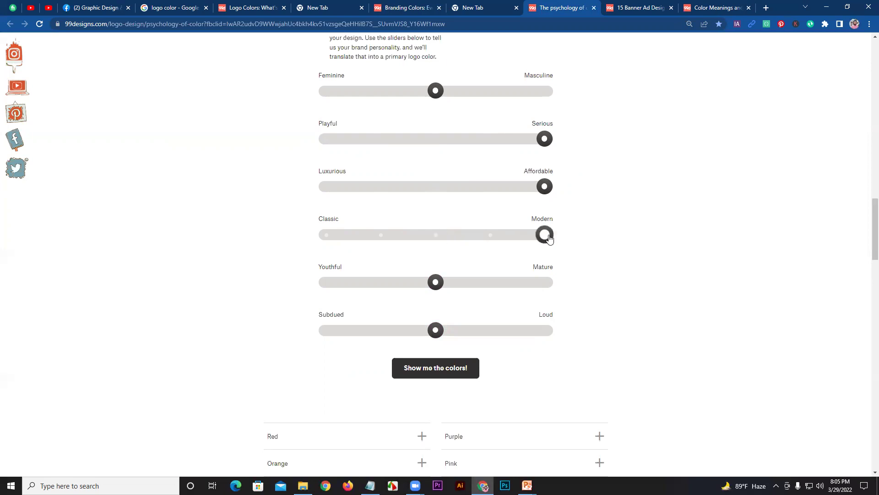
- Adjust the remaining trait sliders and generate a logo colour suggestion
click(344, 278)
click(450, 321)
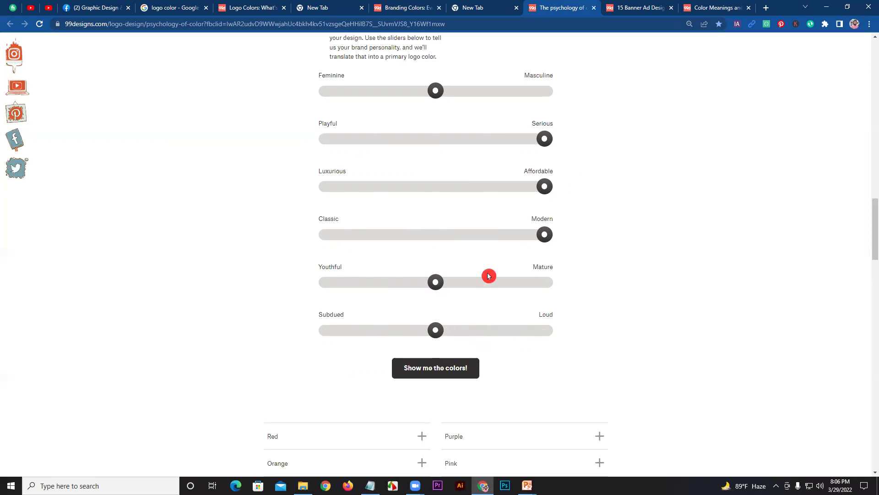
click(443, 293)
click(436, 369)
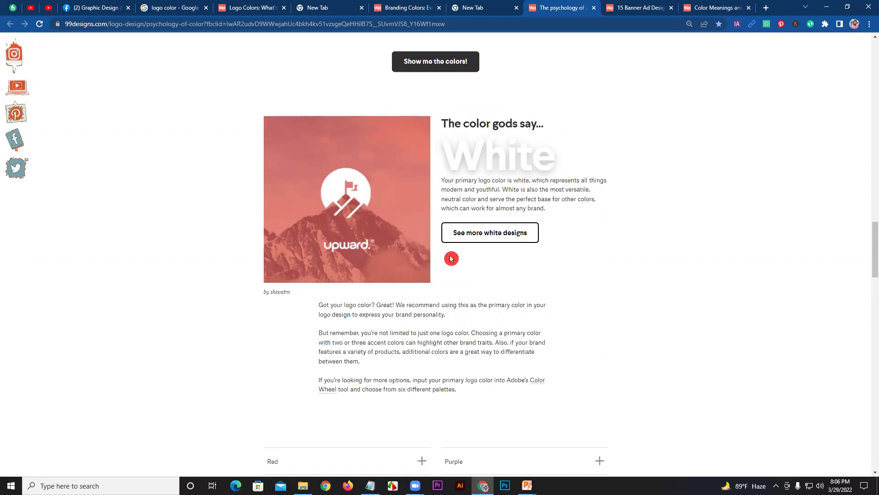
- Read the White result explanation, then set the Subdued–Loud slider to Loud
drag(455, 182, 493, 200)
click(516, 205)
drag(547, 211, 456, 187)
click(456, 187)
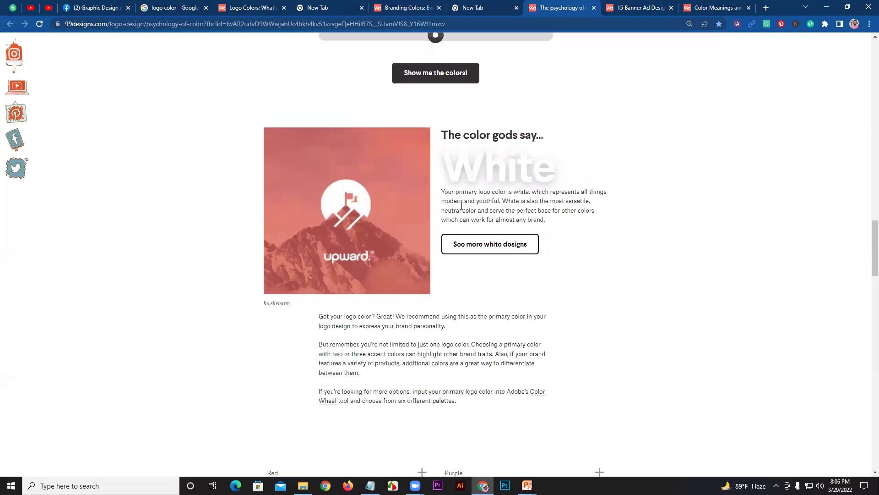
scroll(463, 216, up, 4)
drag(438, 209, 542, 212)
- Regenerate, set Youthful–Mature to Youthful, and generate a new colour suggestion
click(436, 244)
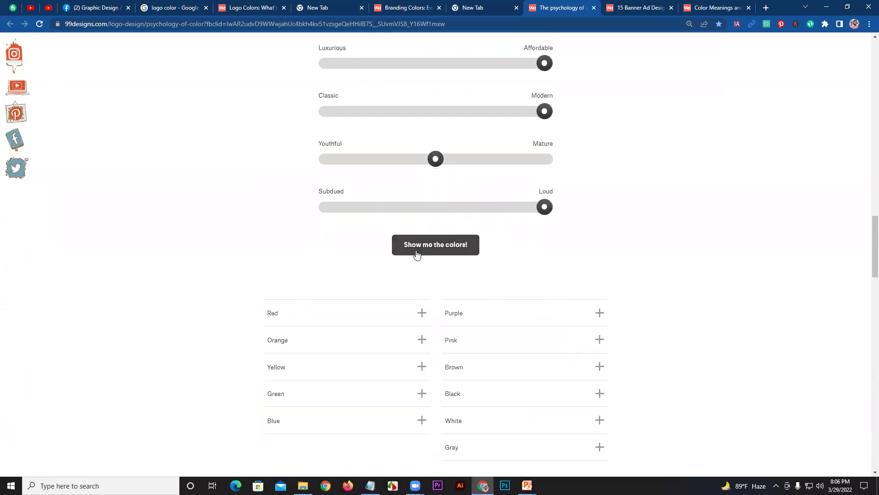
scroll(416, 251, down, 3)
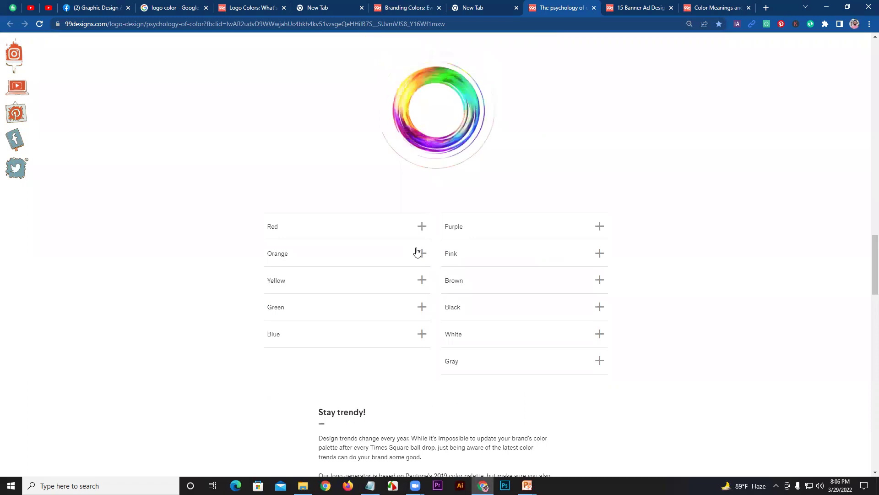
click(418, 252)
scroll(540, 268, up, 5)
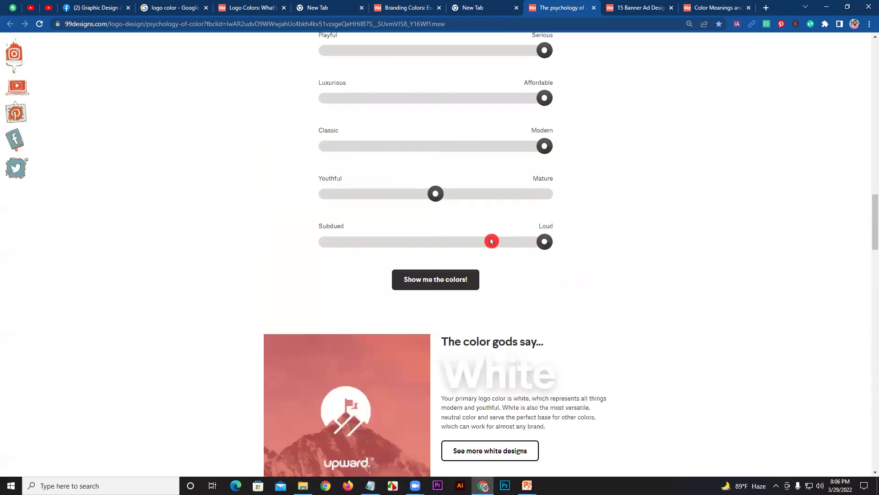
click(347, 209)
click(443, 297)
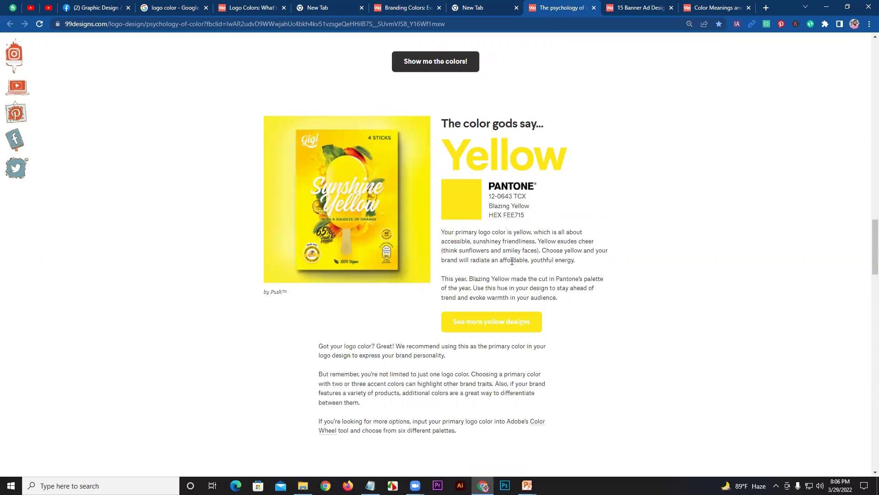
- Read the Yellow result, return Luxurious–Affordable to the middle, and regenerate
drag(448, 241, 491, 279)
click(509, 229)
drag(875, 261, 869, 213)
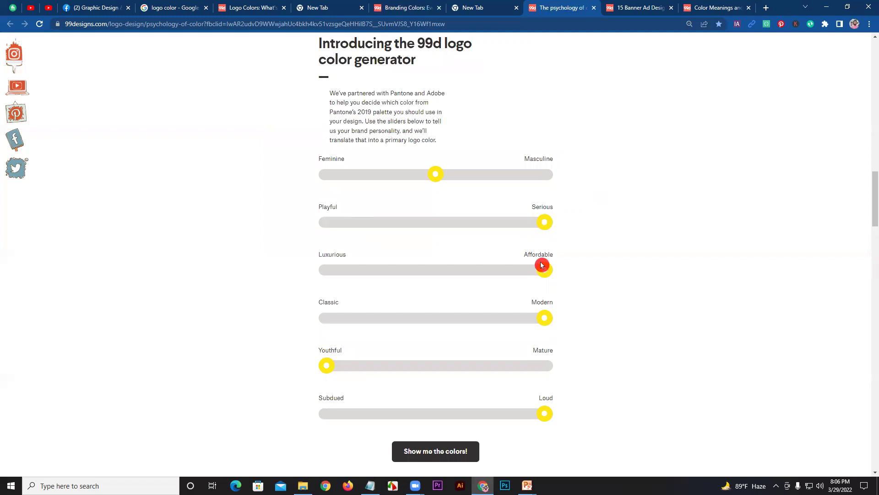
click(437, 270)
click(334, 262)
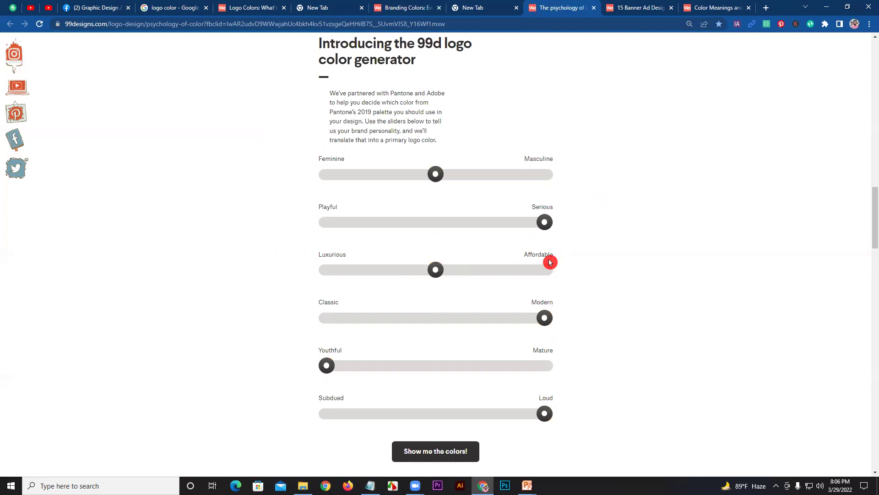
click(449, 451)
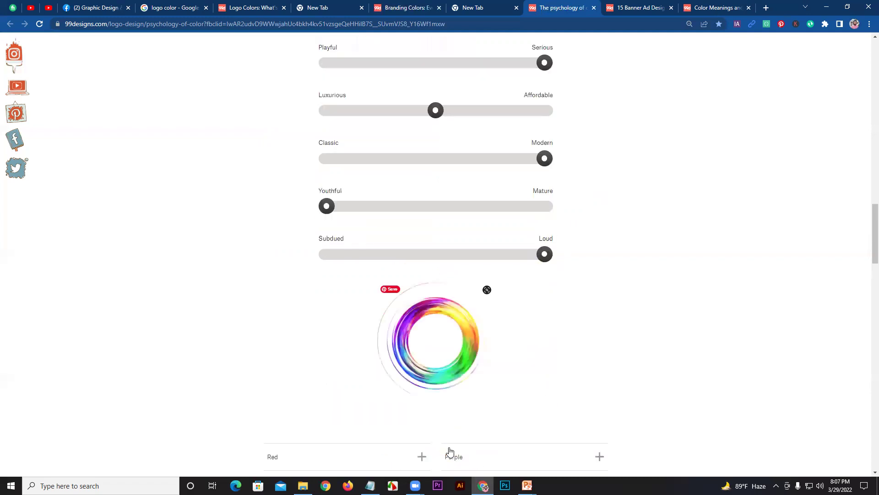
- Centre Playful–Serious, max Masculine, and regenerate to get Orange, Pantone Flame Orange FB8B23
click(444, 440)
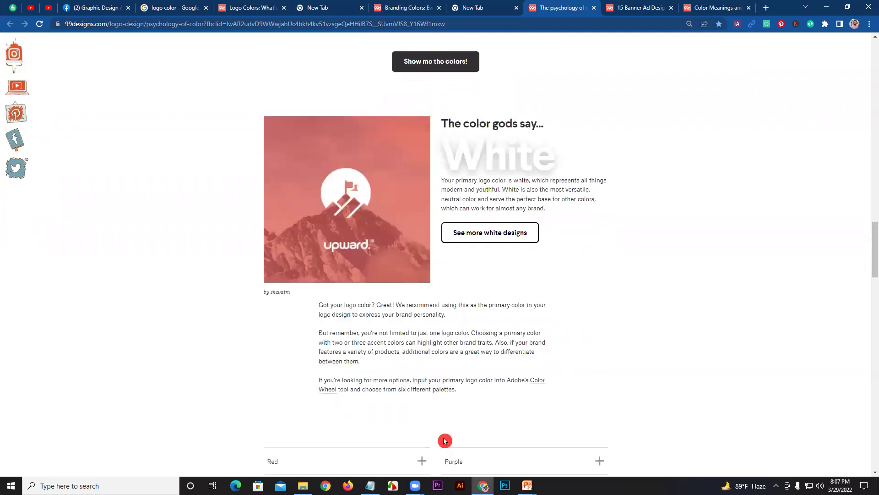
drag(871, 265, 871, 197)
mouse_move(544, 259)
mouse_down()
mouse_move(312, 265)
mouse_move(428, 265)
mouse_move(437, 257)
mouse_up()
click(444, 213)
drag(510, 210, 562, 207)
scroll(559, 220, down, 5)
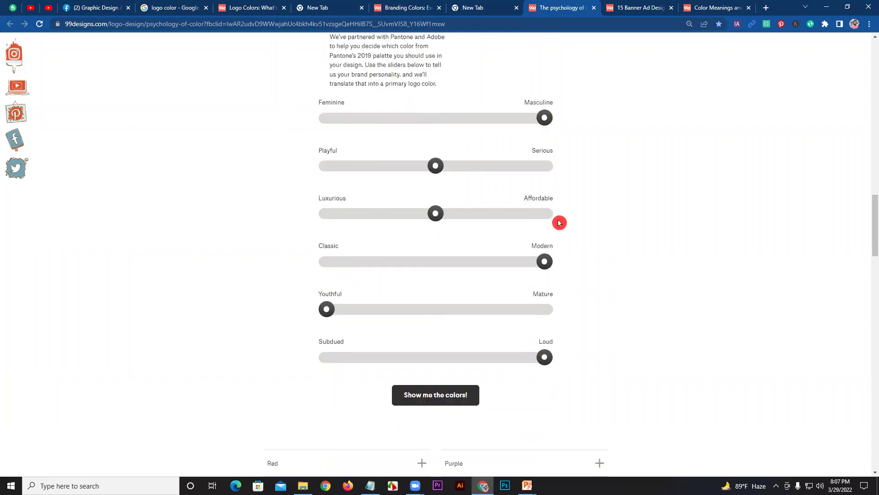
click(460, 258)
scroll(460, 257, down, 4)
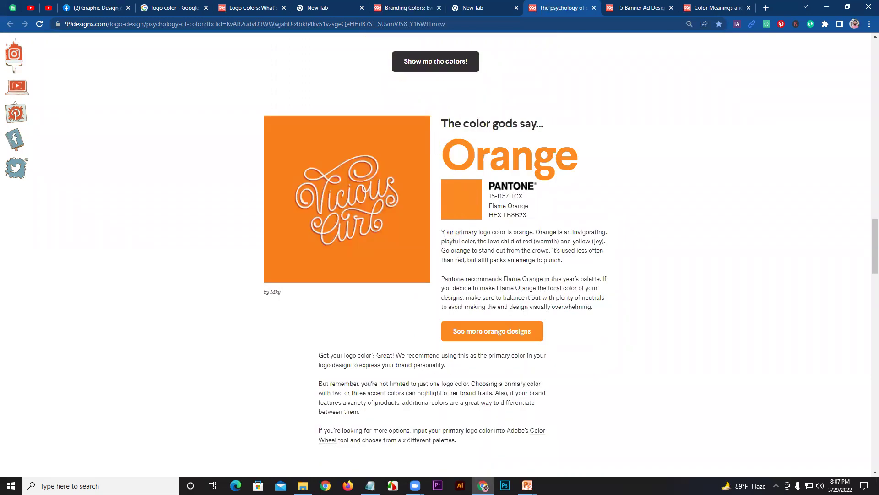
drag(443, 232, 496, 297)
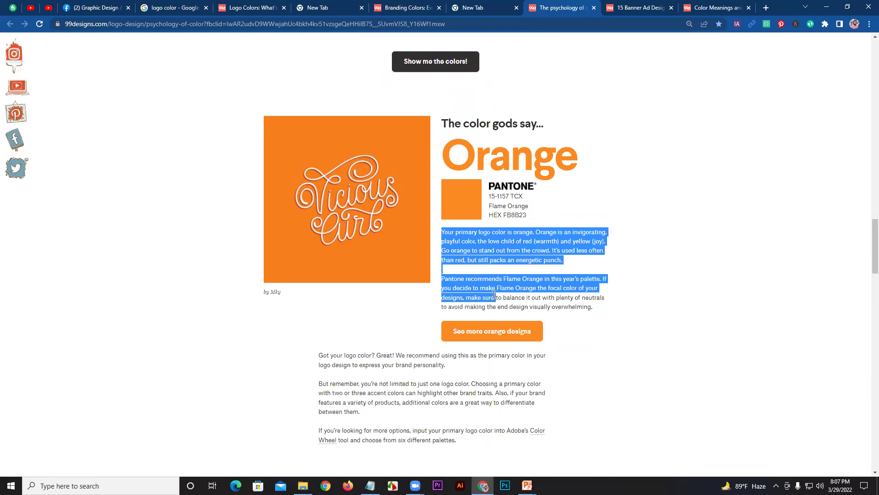
click(492, 295)
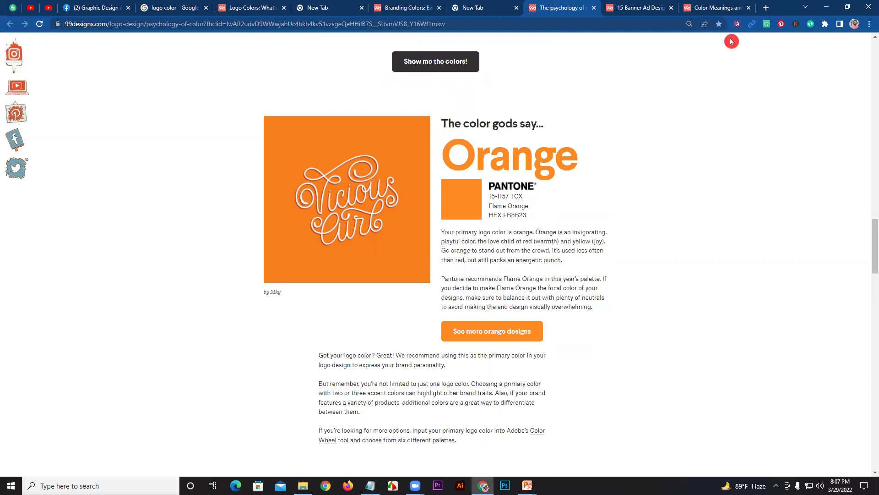
- In a new tab, search Google Images for 'health logo'
click(766, 8)
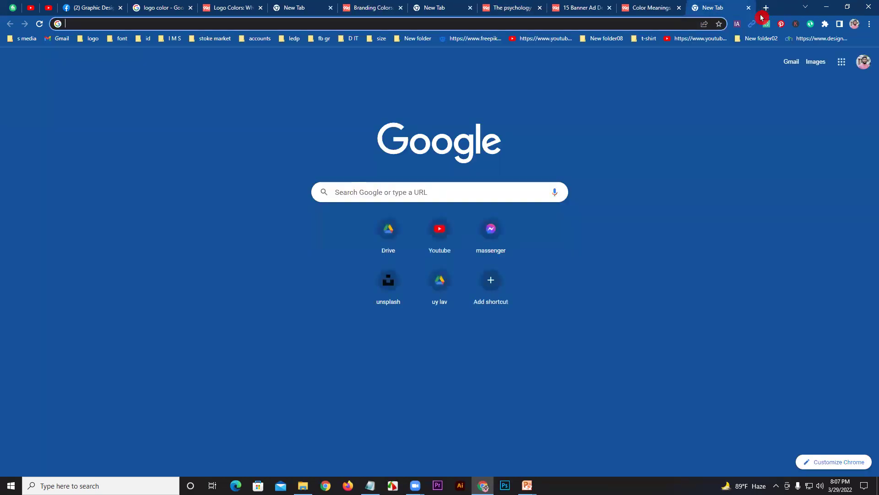
text(heat)
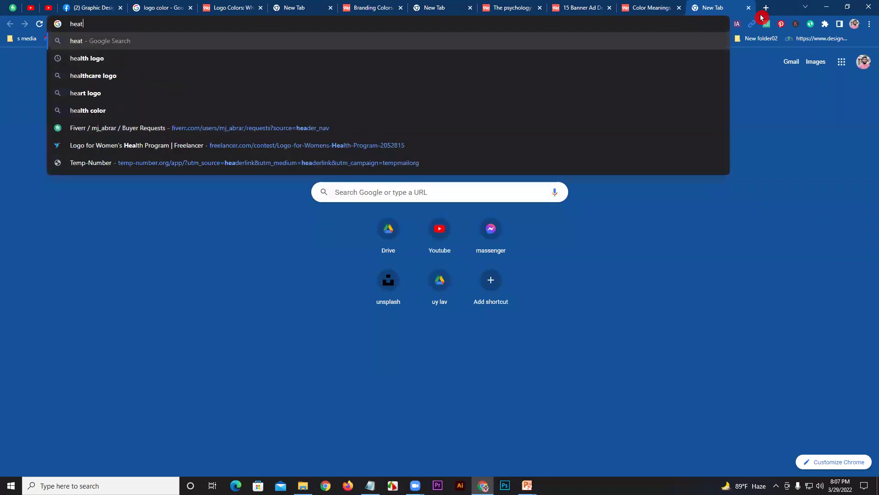
key(BackSpace)
text(lth)
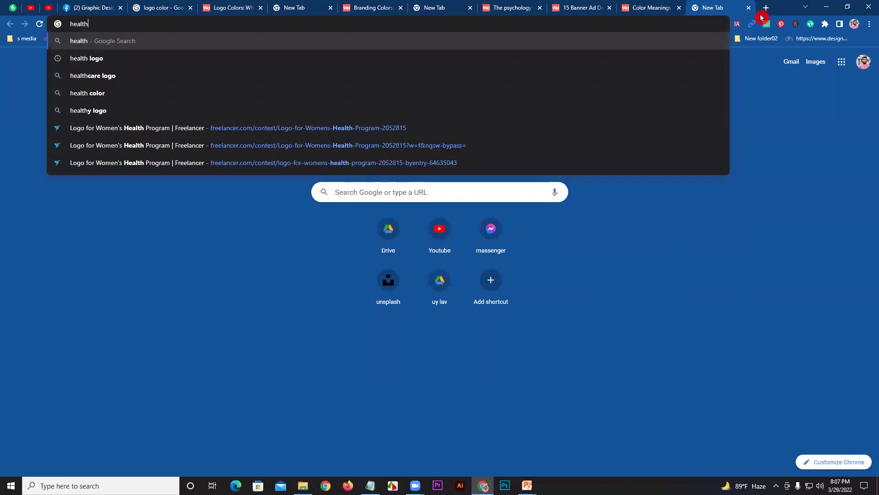
click(106, 59)
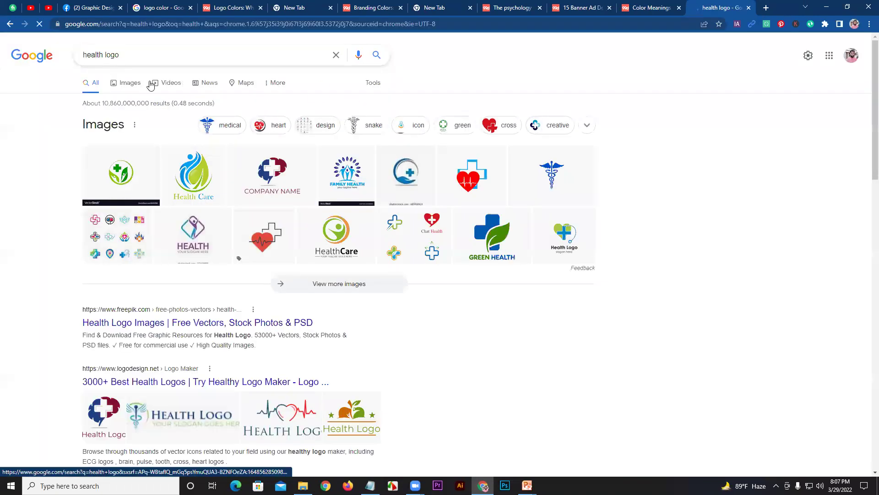
click(124, 85)
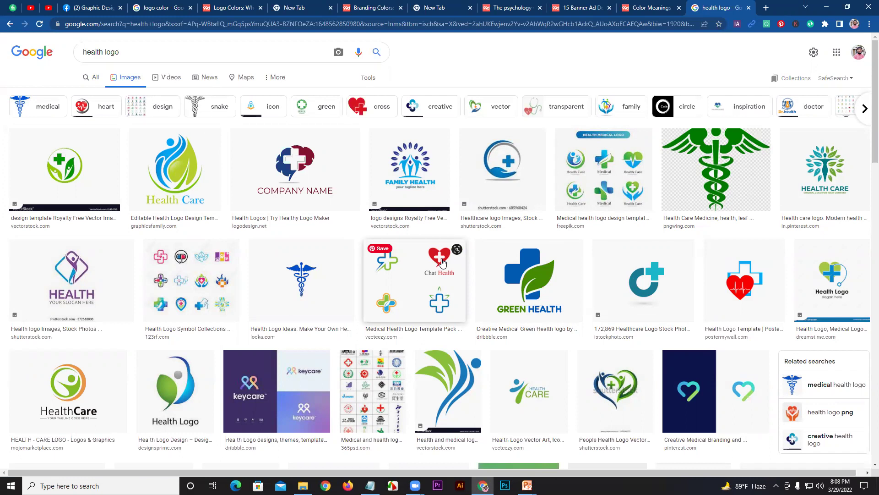
- Scroll through the health logo image results for inspiration
scroll(445, 251, down, 5)
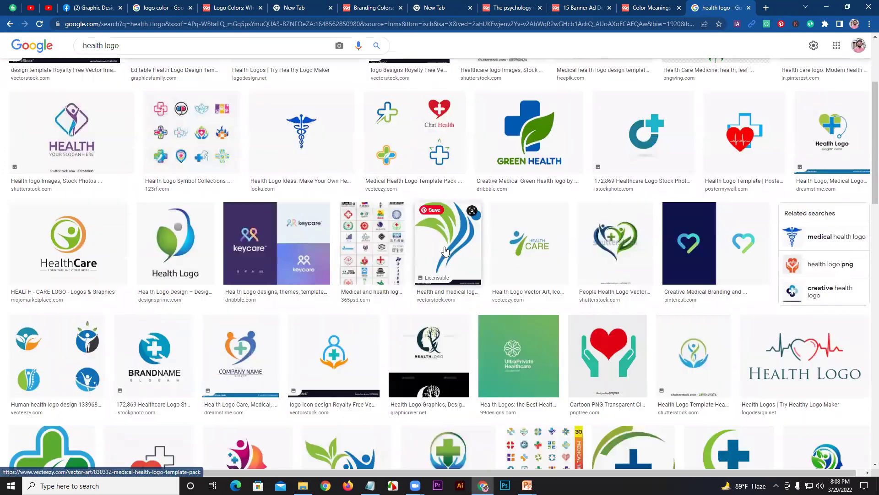
scroll(441, 251, down, 5)
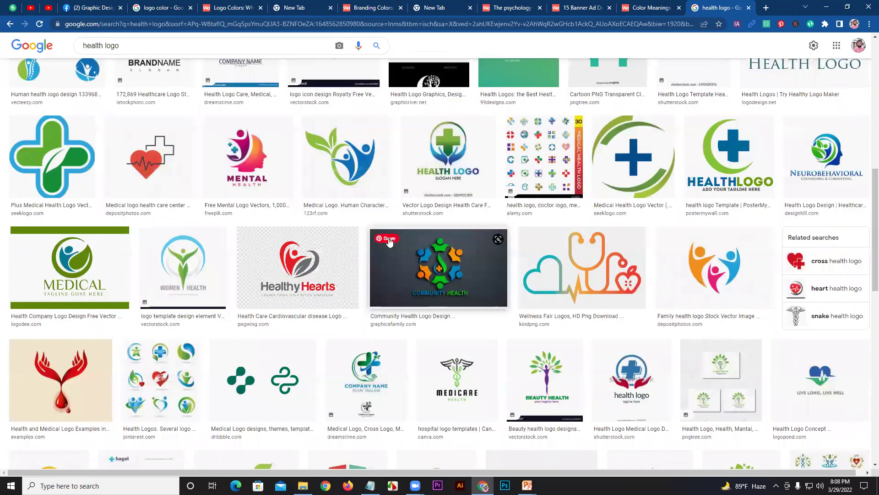
scroll(337, 243, down, 6)
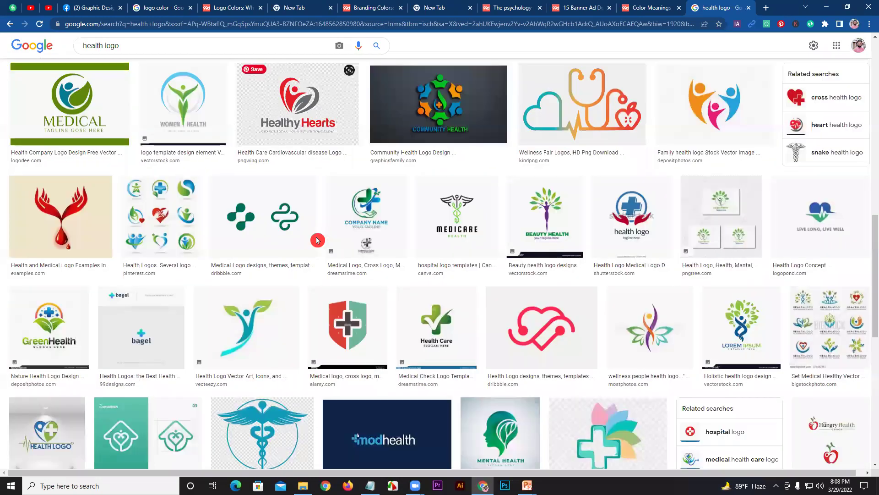
scroll(387, 264, down, 2)
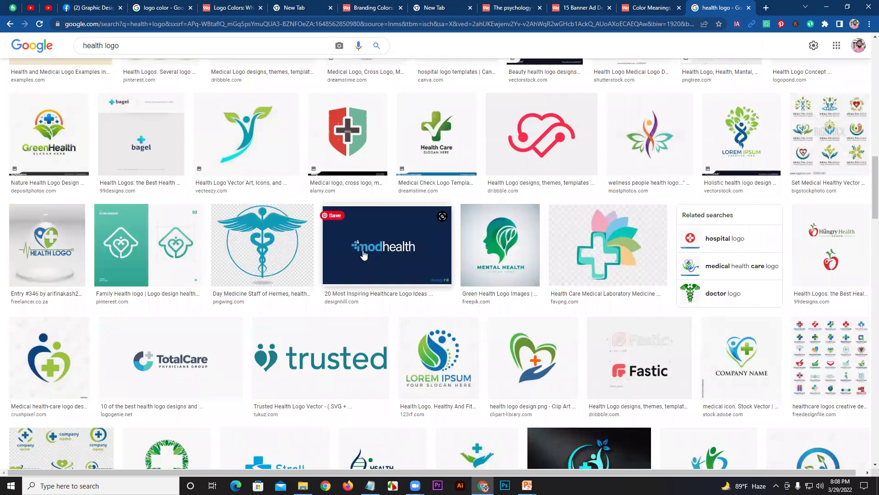
scroll(363, 255, up, 10)
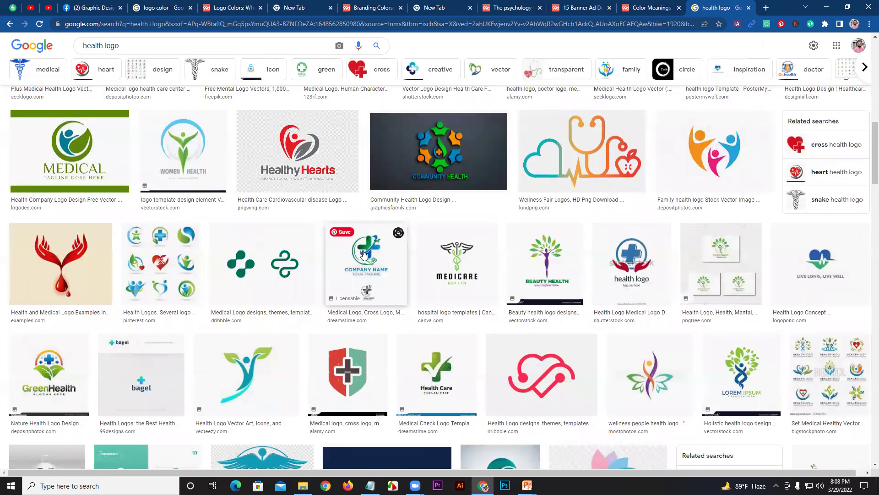
scroll(492, 41, up, 3)
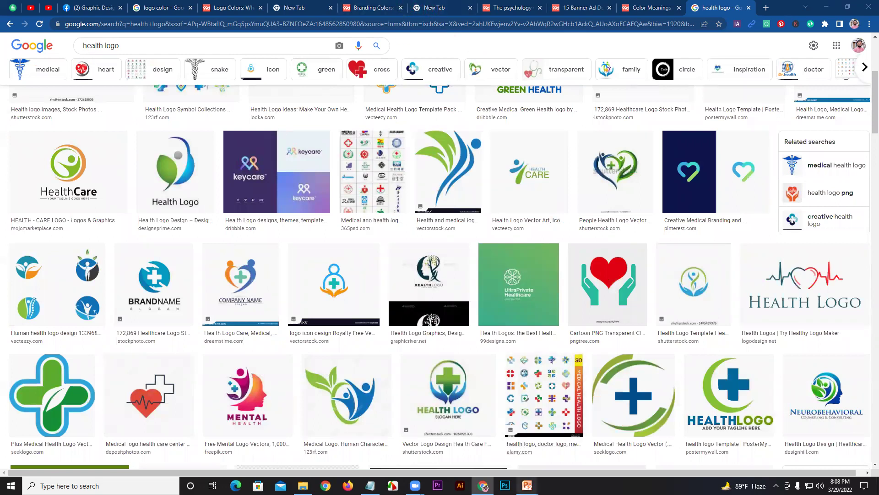
mouse_move(527, 486)
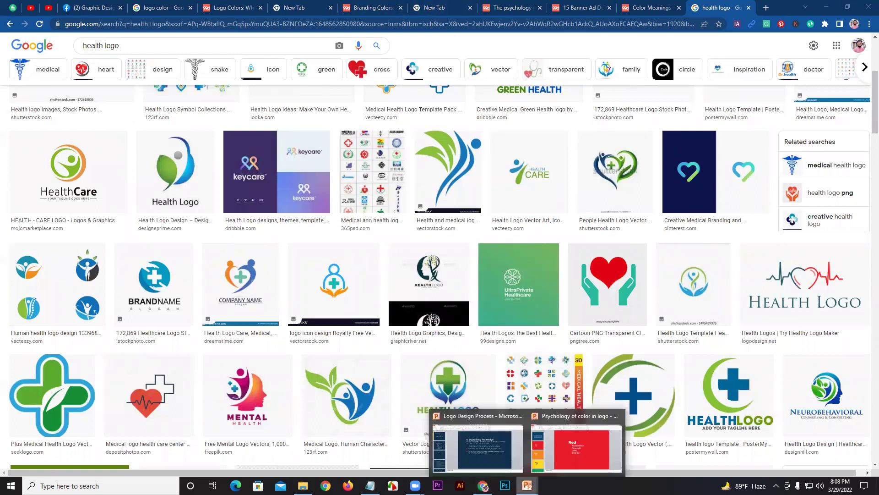
- Close the Logo Design Process presentation and open the Top Logo Font folder
click(521, 416)
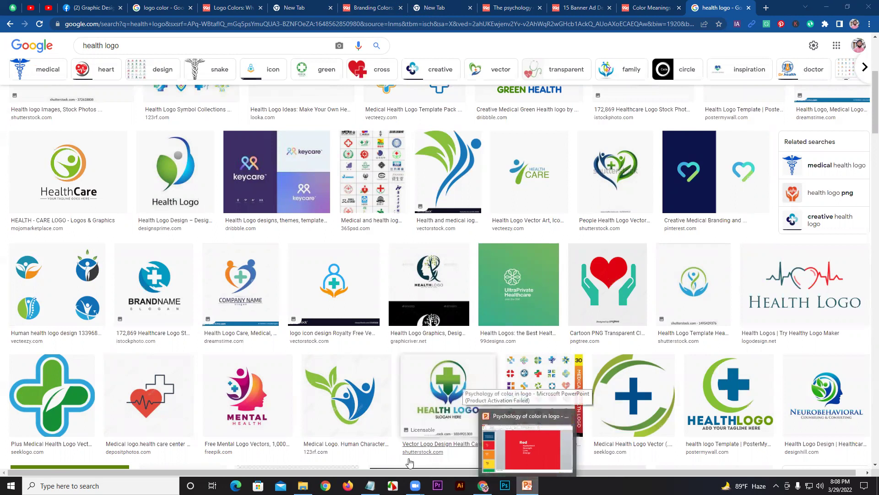
key(alt+Tab)
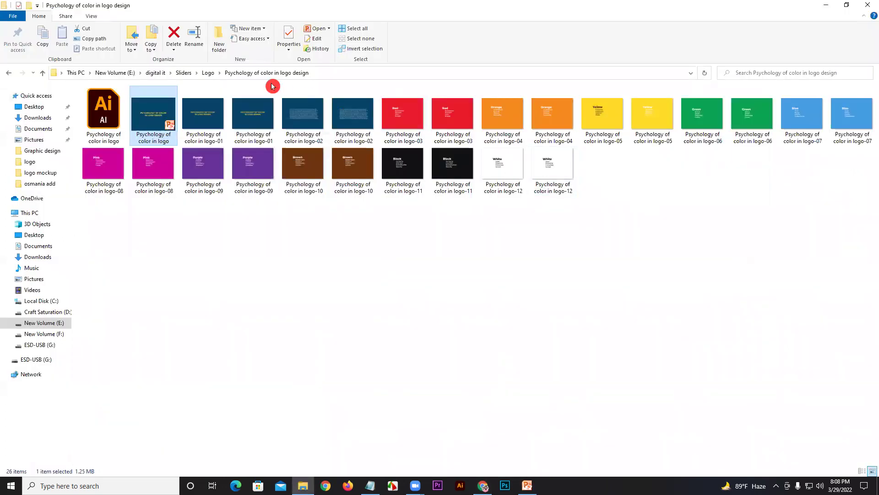
click(206, 74)
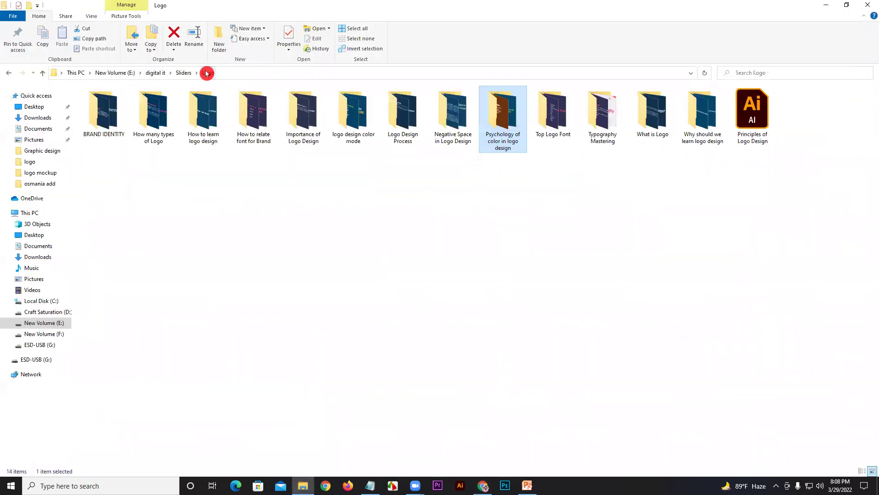
double_click(557, 121)
- Bring the Top Logo Font presentation to the front and view slide 2's font list
click(155, 120)
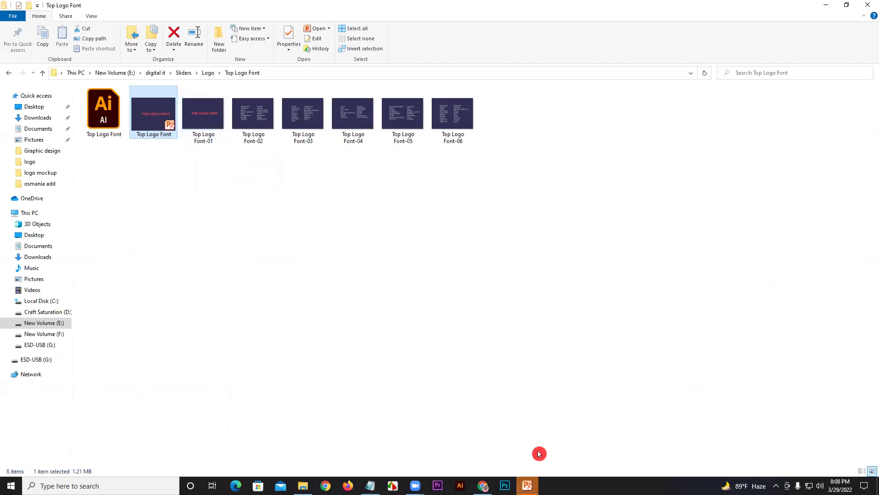
mouse_move(527, 486)
click(573, 441)
click(67, 193)
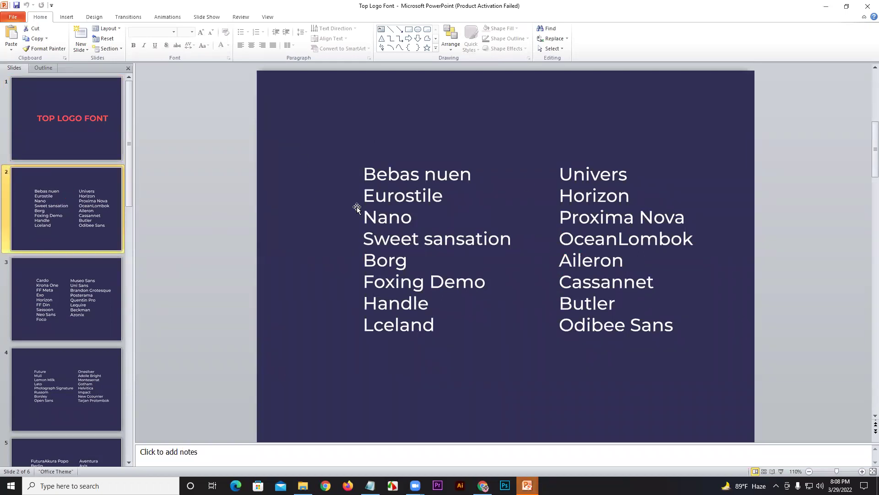
- Review the font lists on Top Logo Font slides 3, 4 and 5
click(26, 295)
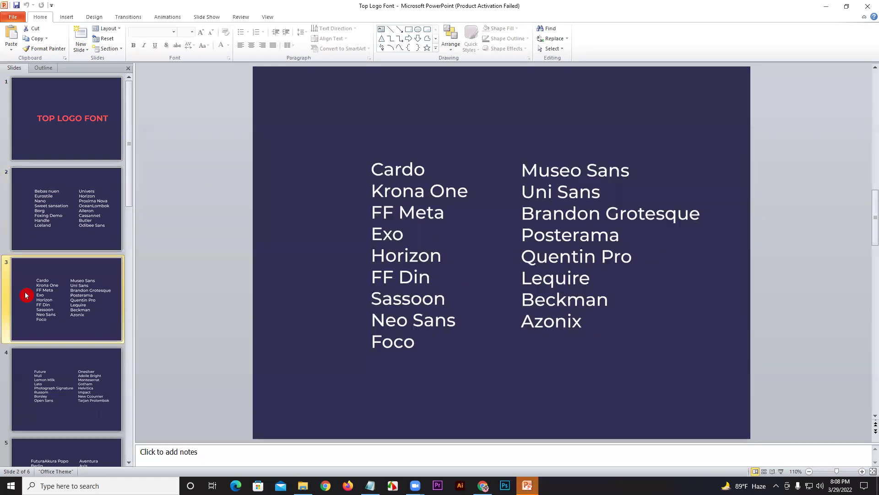
scroll(60, 297, down, 2)
click(63, 316)
click(62, 360)
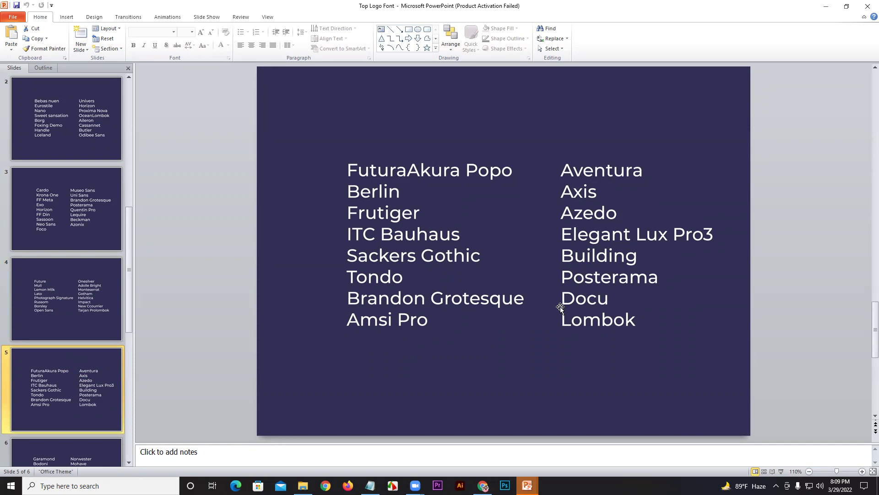
scroll(18, 289, down, 2)
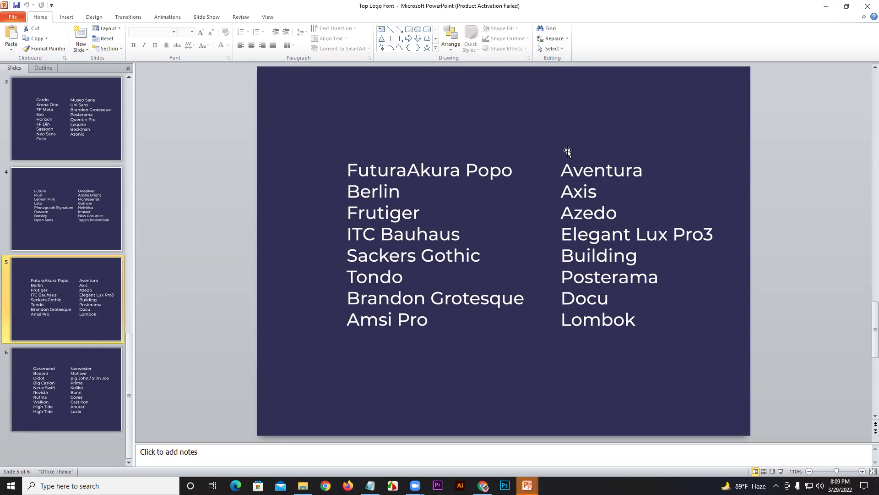
- Close the Top Logo Font deck and open the Typography Mastering folder
click(871, 8)
click(207, 74)
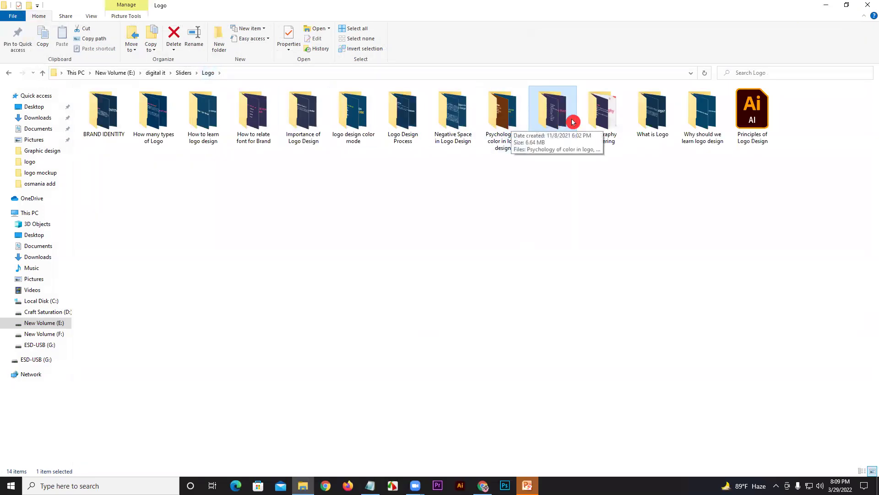
double_click(594, 114)
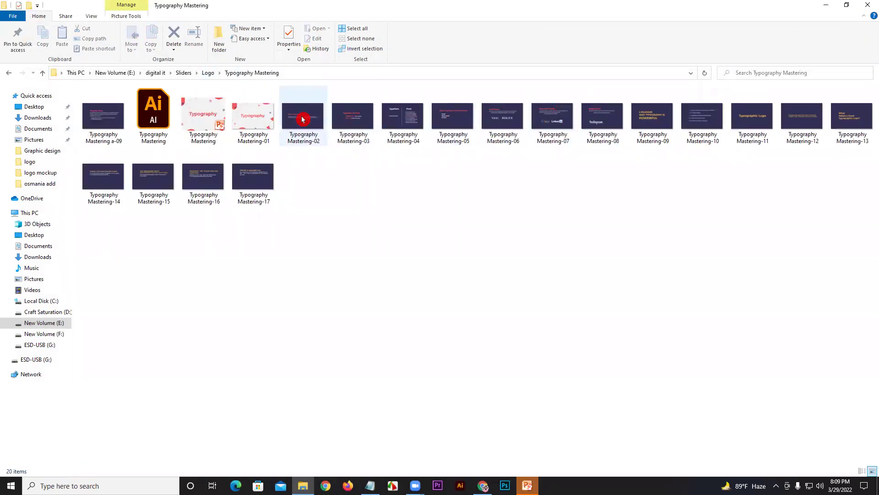
- Open the Typography Mastering presentation and step through to the Typeface VS Font slide
double_click(207, 117)
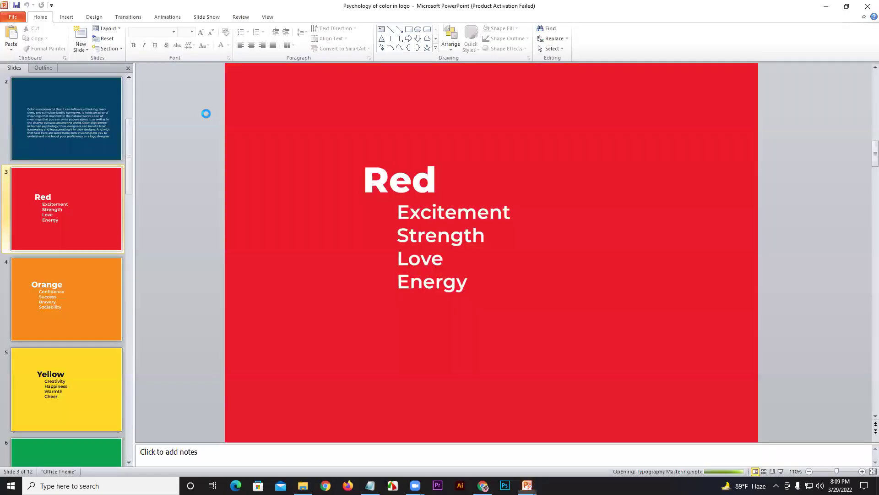
click(86, 198)
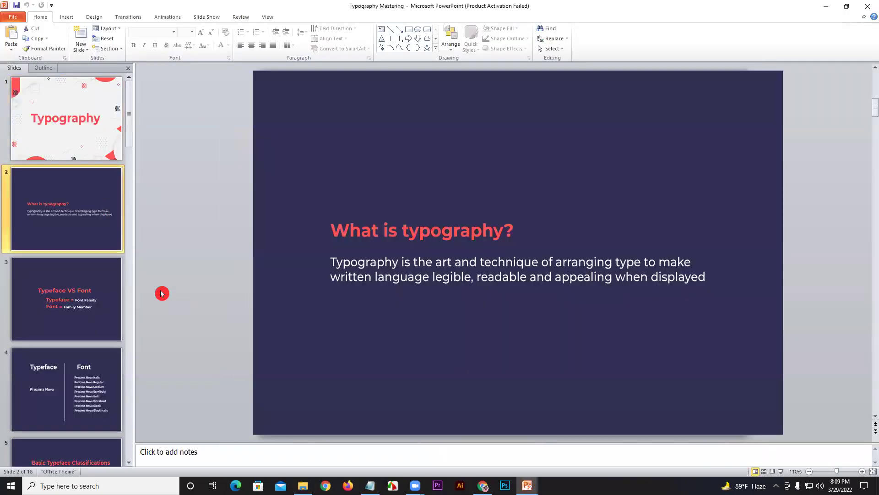
click(58, 301)
click(53, 376)
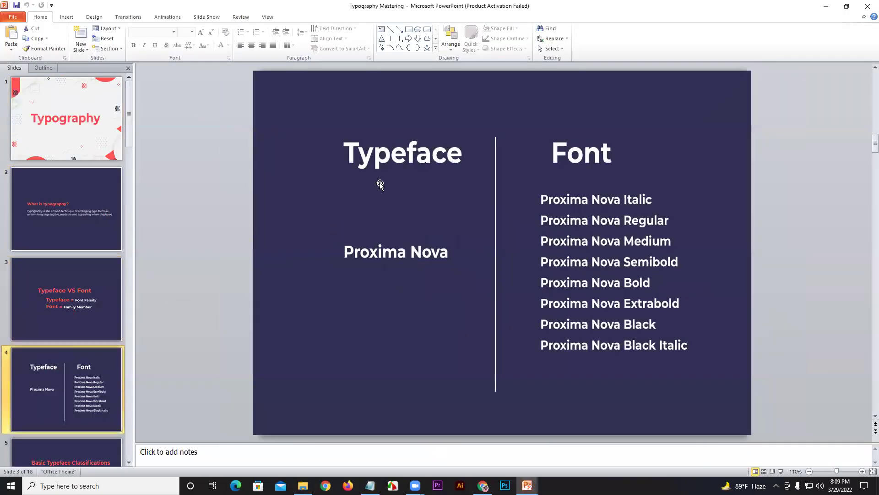
click(79, 294)
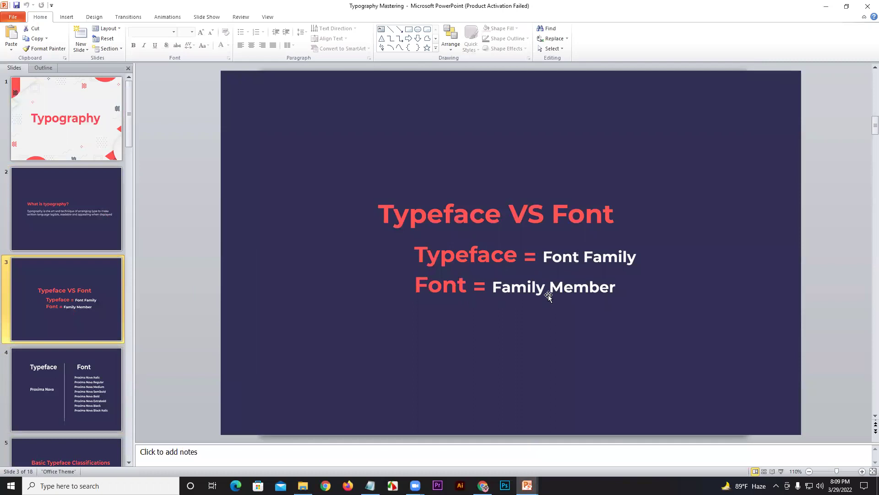
- Continue to the Typeface and Font comparison and Basic Typeface Classifications slides
click(79, 385)
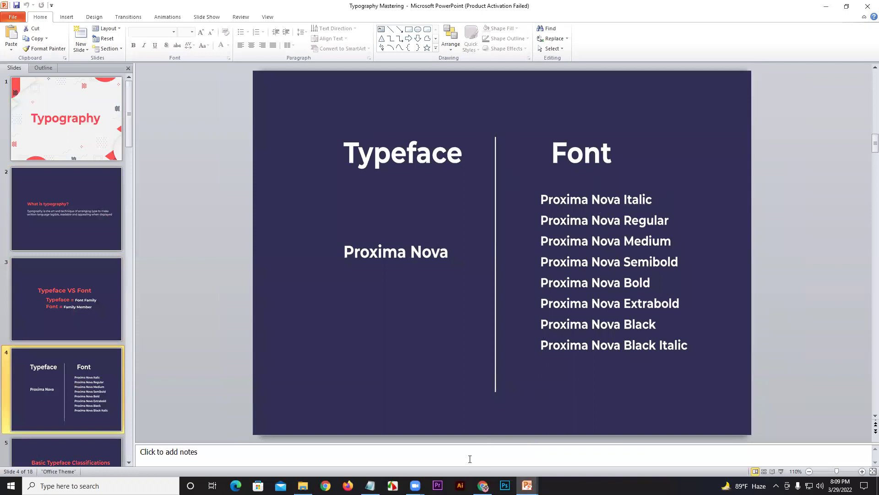
click(507, 177)
scroll(69, 320, down, 2)
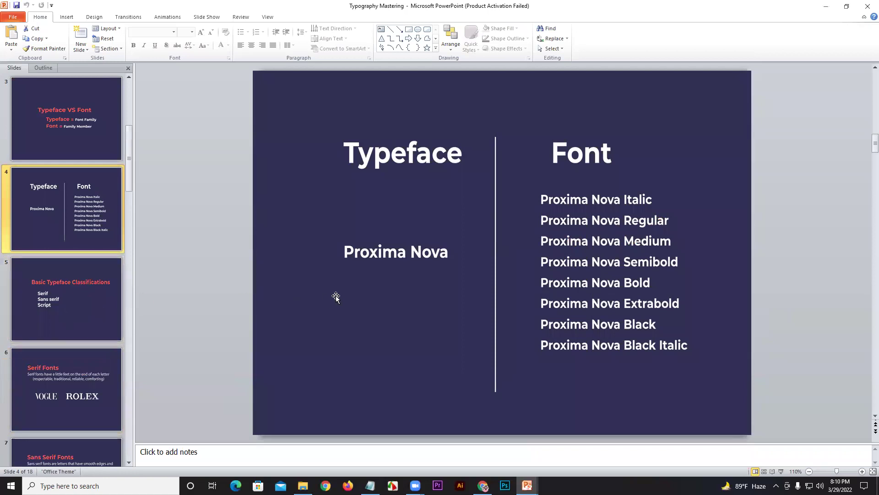
click(82, 296)
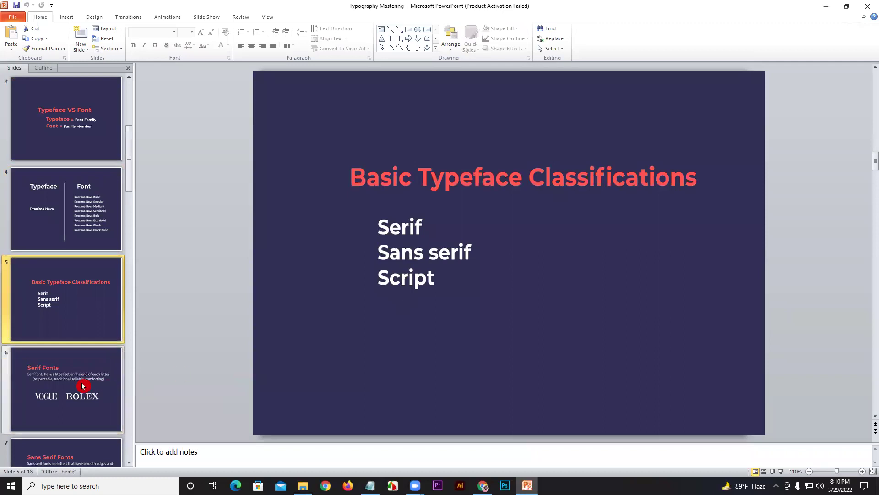
- View slide 6, Serif Fonts, then slide 7, Sans Serif Fonts
click(99, 387)
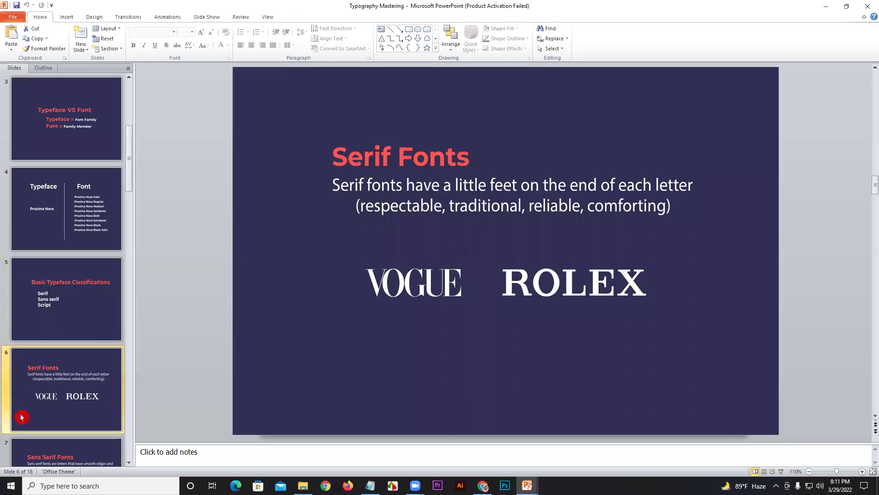
scroll(59, 404, down, 2)
click(64, 312)
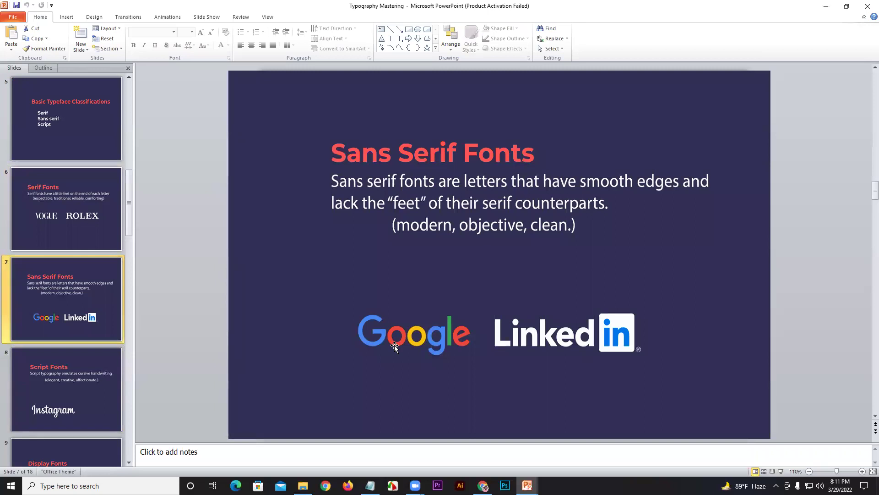
- View the Script Fonts and Display Fonts slides, then return to the health logo image results
click(79, 388)
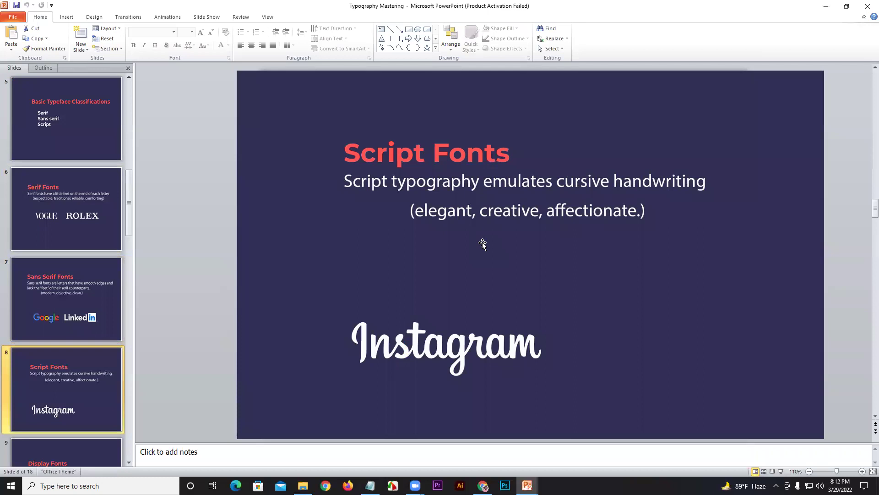
scroll(69, 298, down, 2)
click(74, 319)
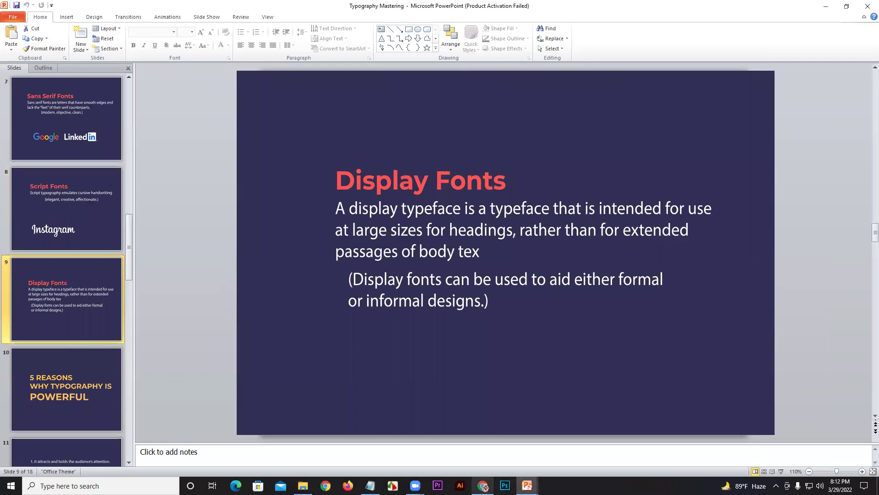
mouse_move(483, 487)
click(483, 453)
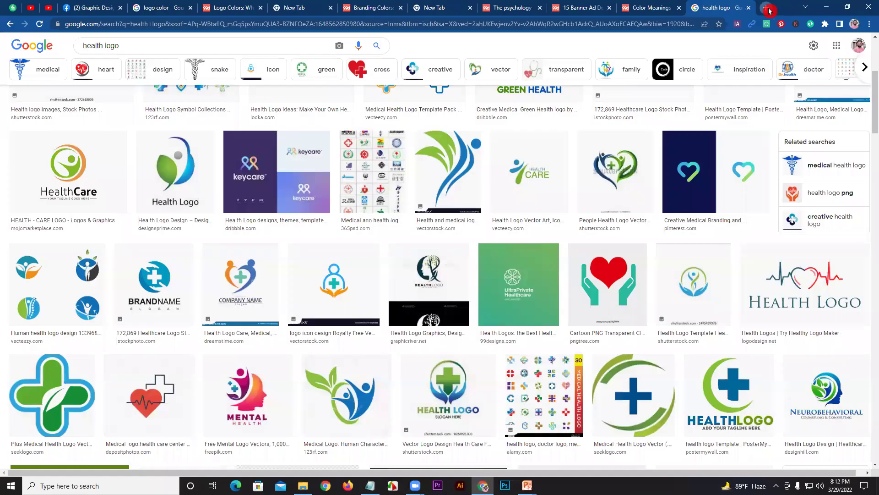
- In a new tab, search Google for 'display font logo design'
click(767, 8)
text(display logo)
key(Return)
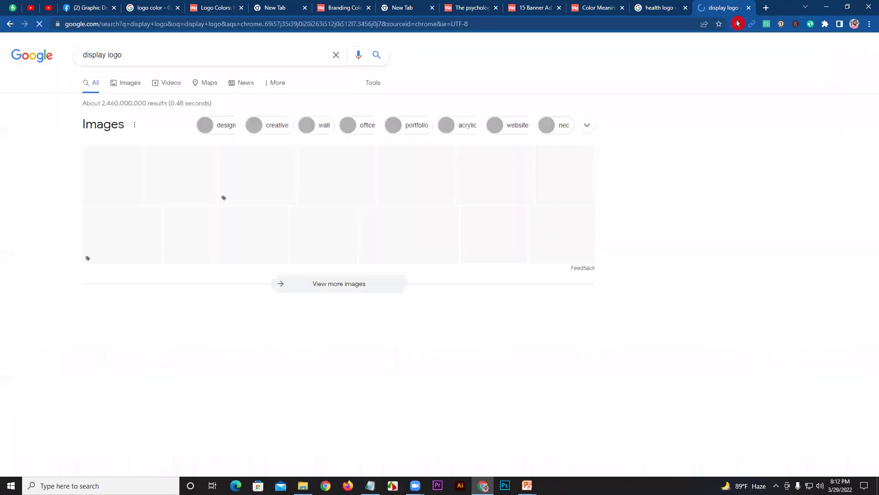
click(154, 56)
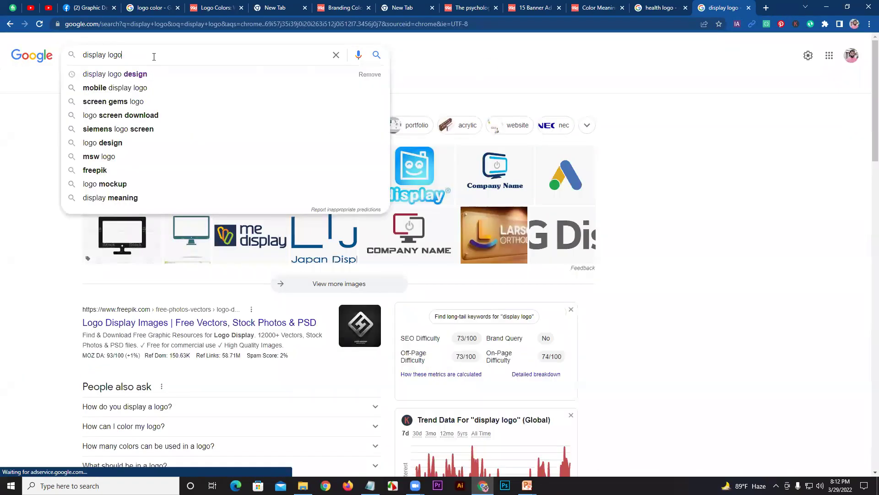
click(146, 74)
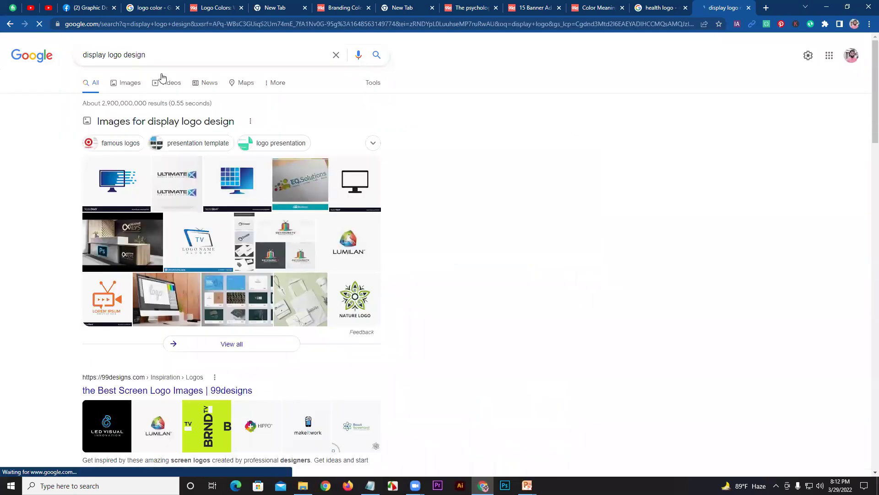
click(106, 56)
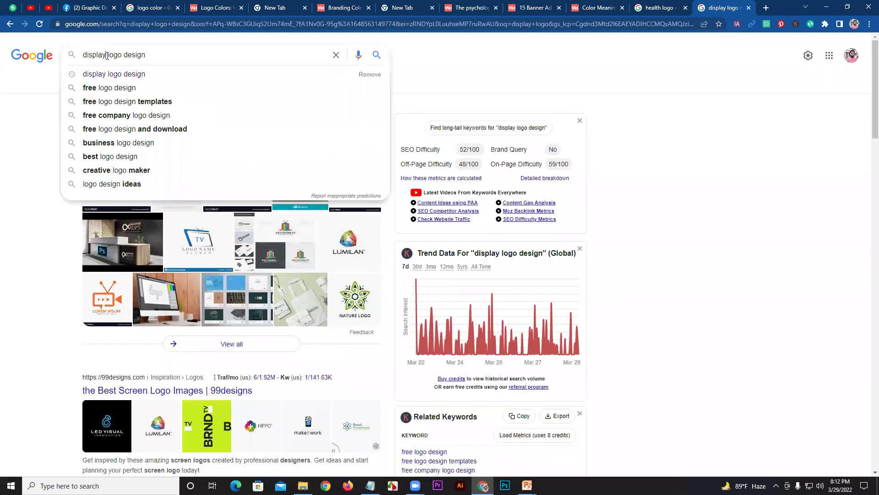
text(foont)
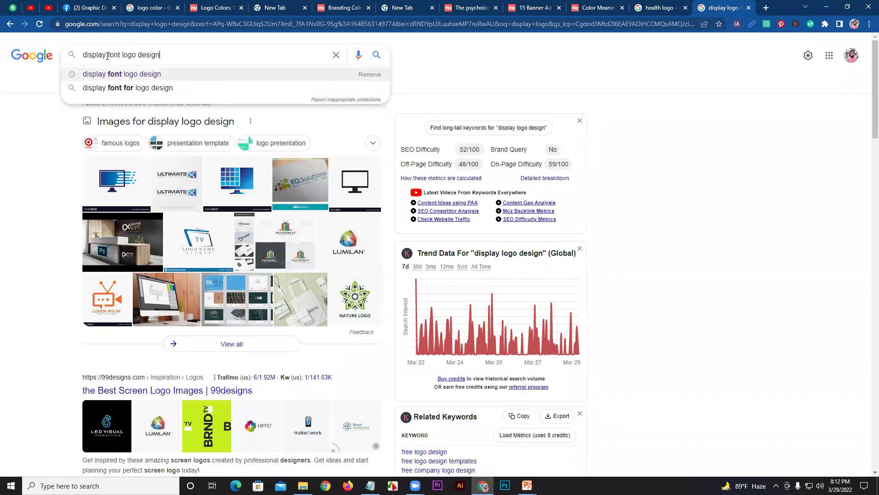
key(Return)
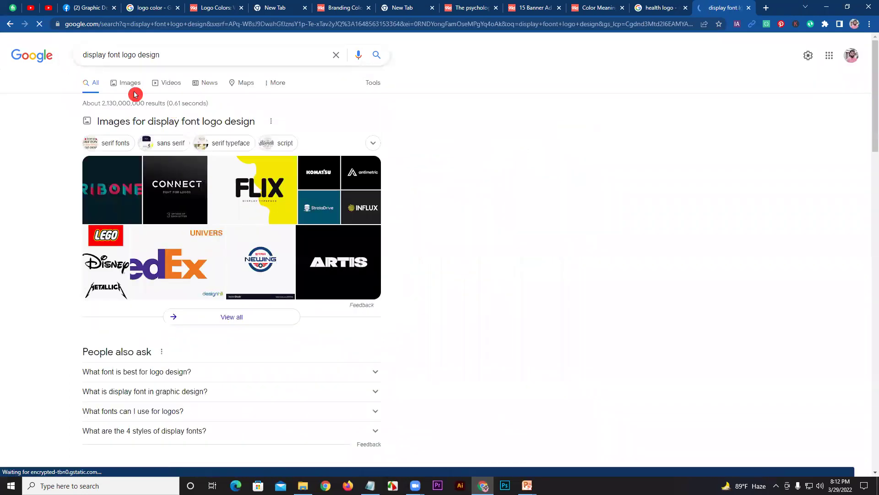
- Preview the LEGO, Disney and Metallica example image and close five old tabs
click(192, 234)
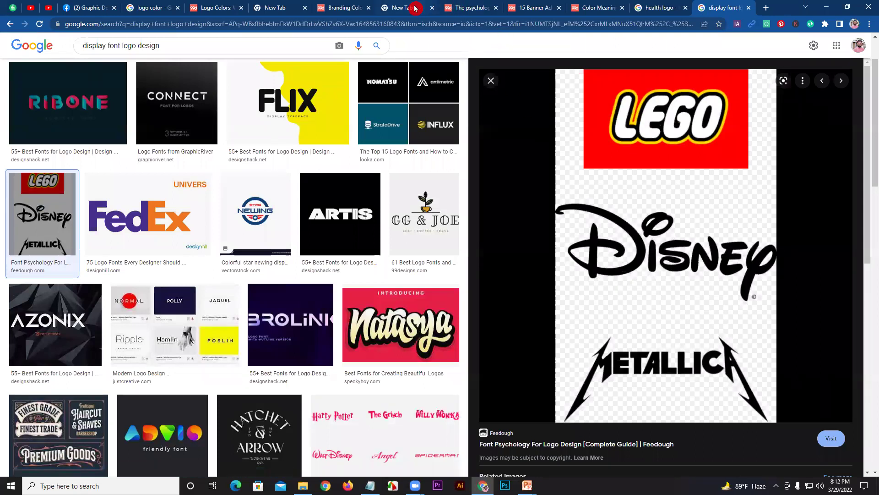
click(369, 8)
click(369, 8)
click(369, 9)
click(369, 9)
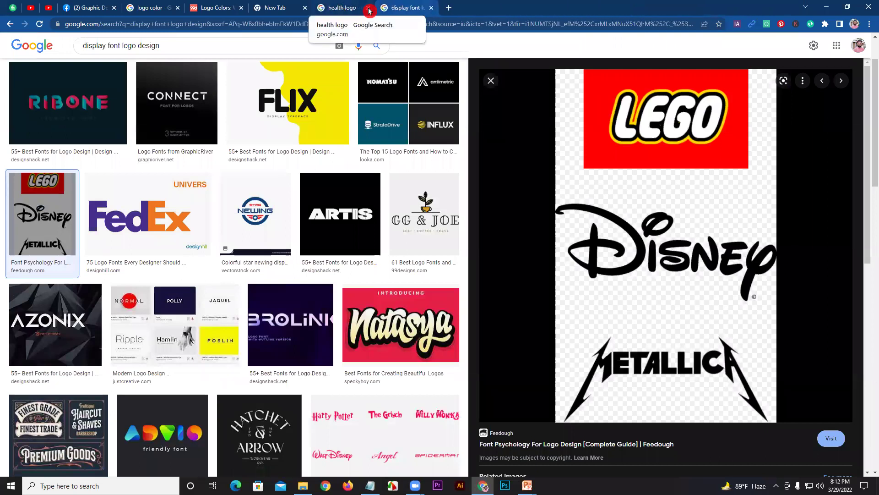
click(369, 8)
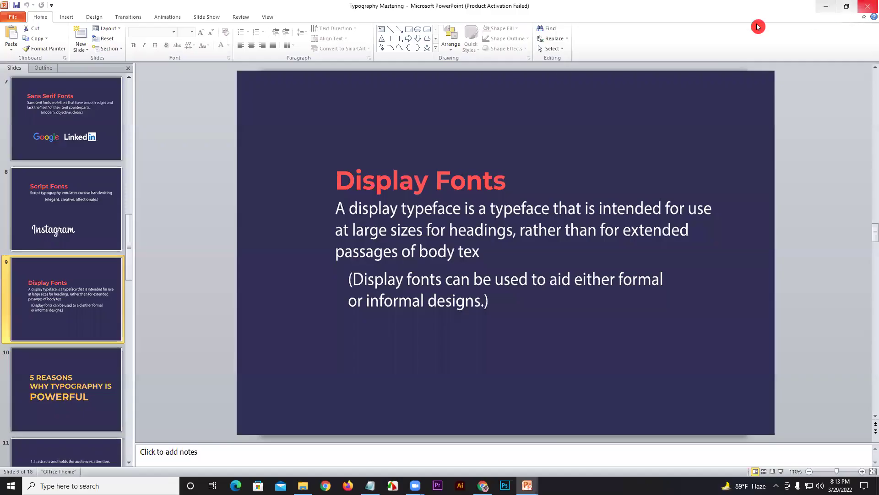
- Close Chrome to return to the Display Fonts slide and launch Adobe Illustrator
click(868, 7)
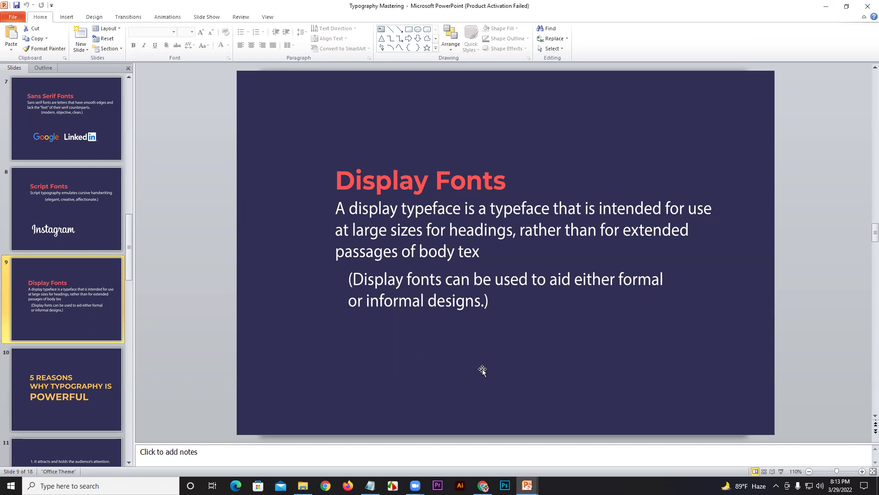
click(460, 485)
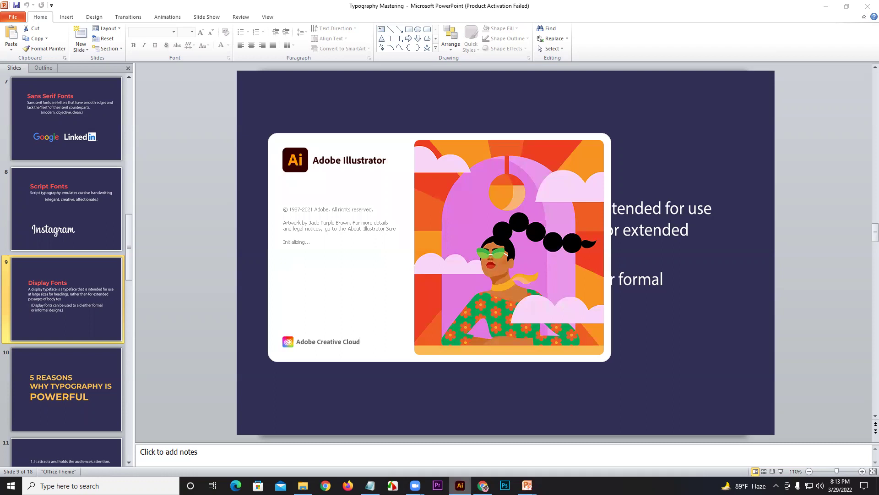
- Create a new document from the 1000 × 1000 px preset
click(425, 483)
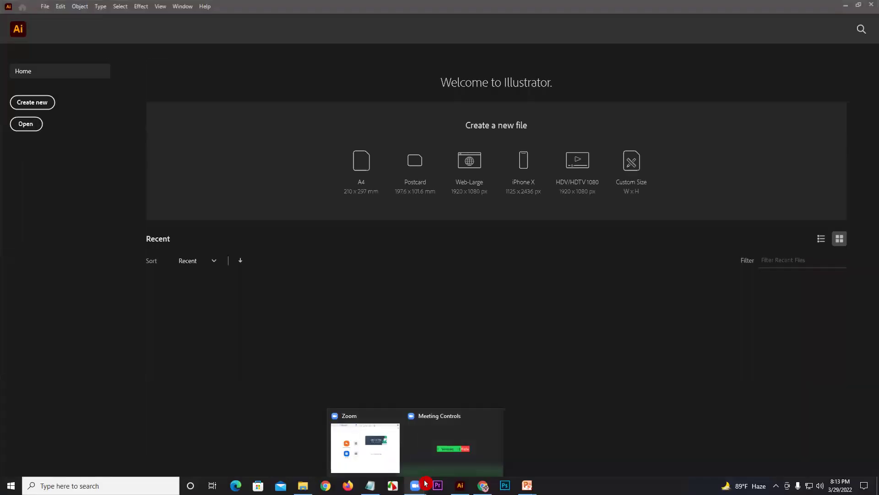
click(521, 390)
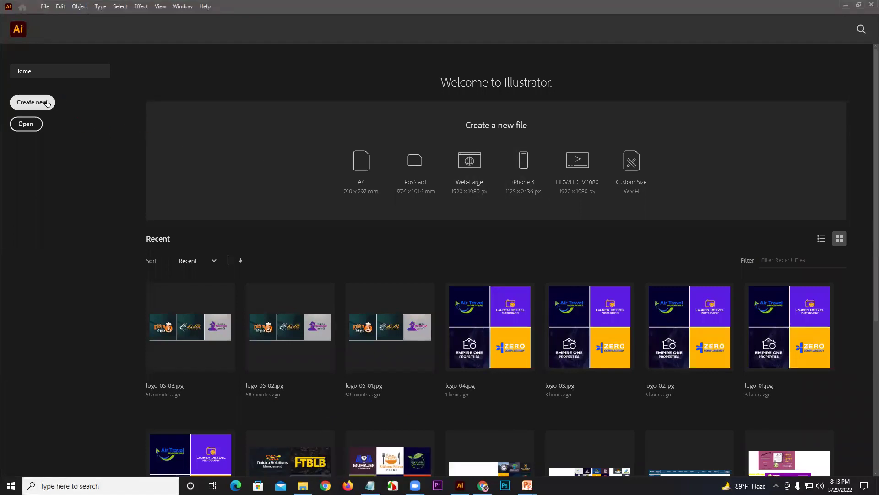
click(25, 110)
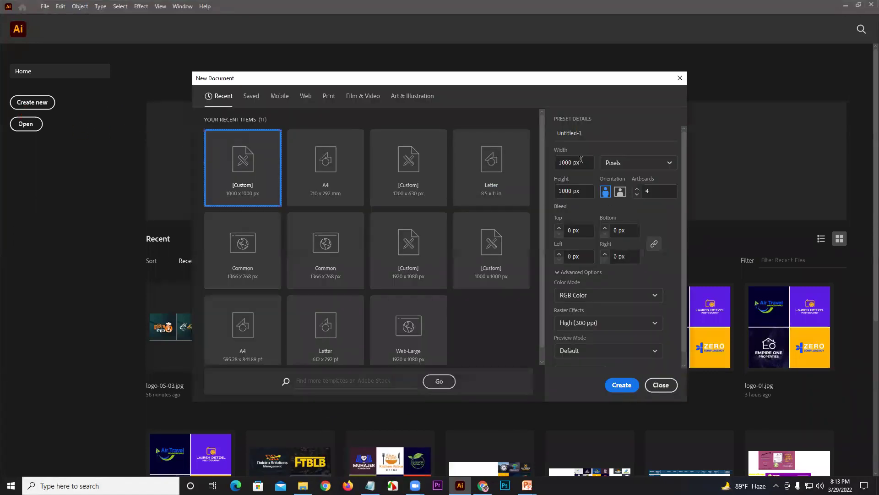
click(620, 384)
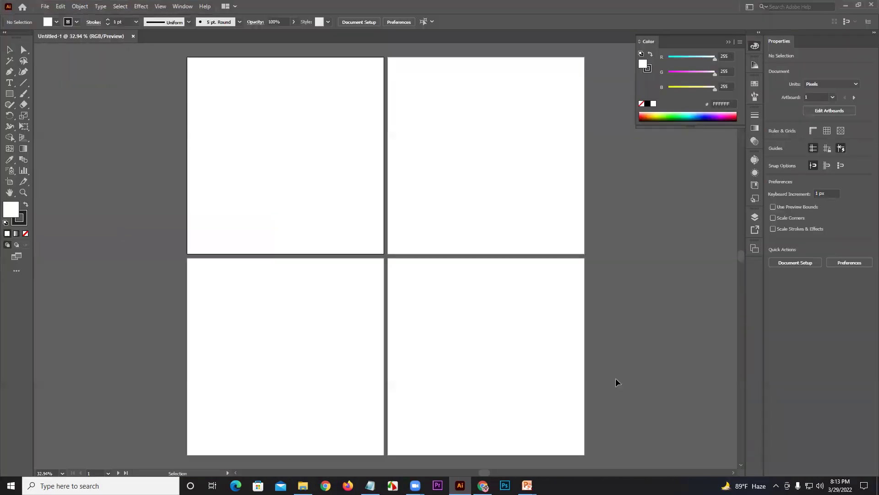
- Delete artboards 2–4 so only one 1000 × 1000 px artboard remains
click(9, 195)
click(12, 185)
click(474, 347)
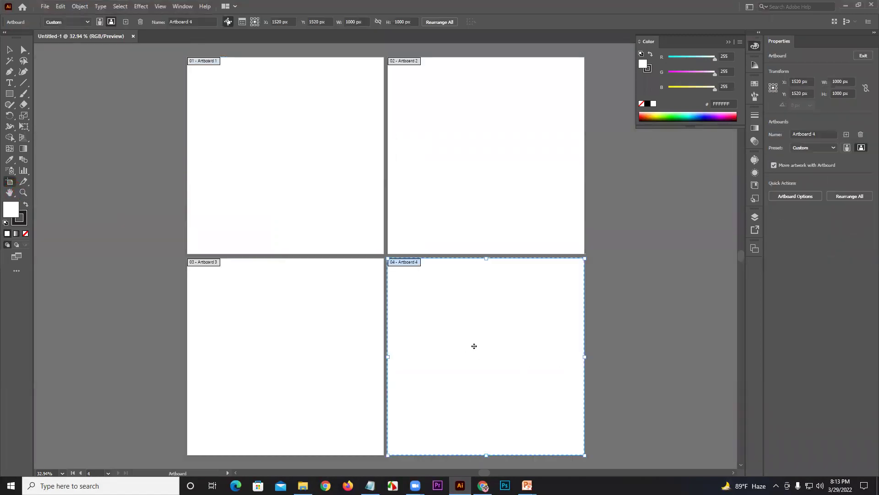
key(Delete)
key(Delete)
key(Delete)
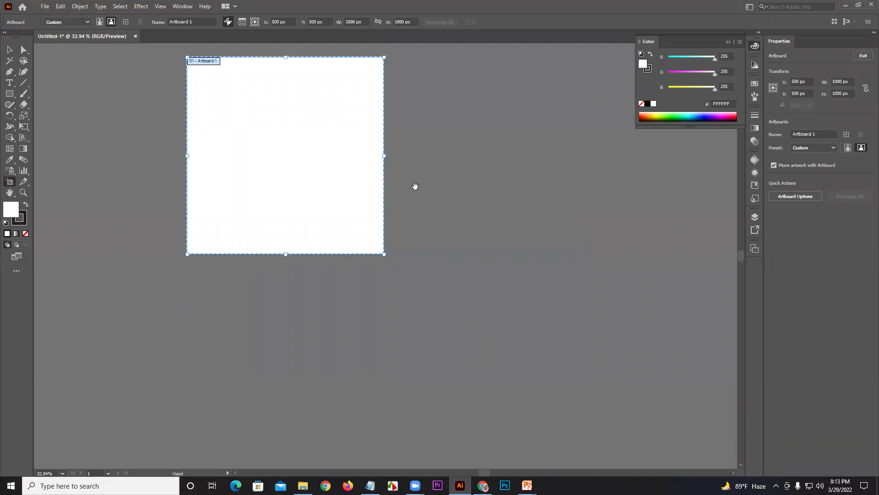
drag(415, 186, 528, 288)
scroll(425, 202, up, 1)
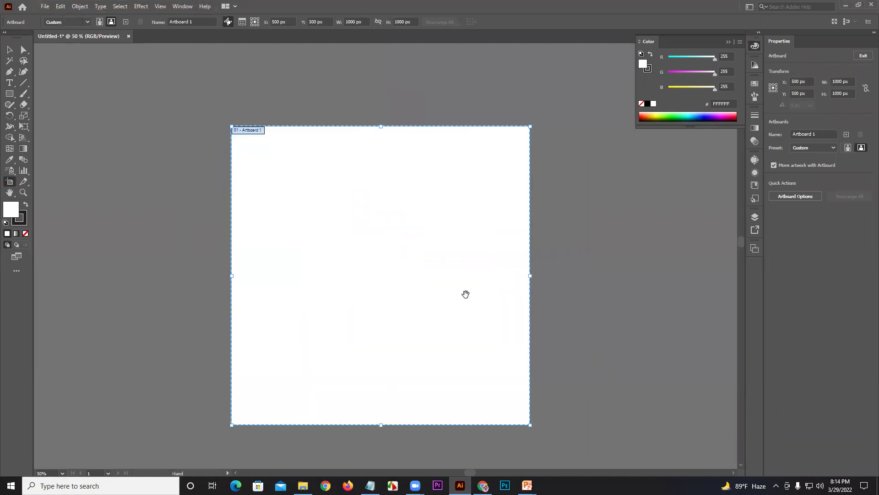
drag(465, 294, 465, 262)
click(10, 50)
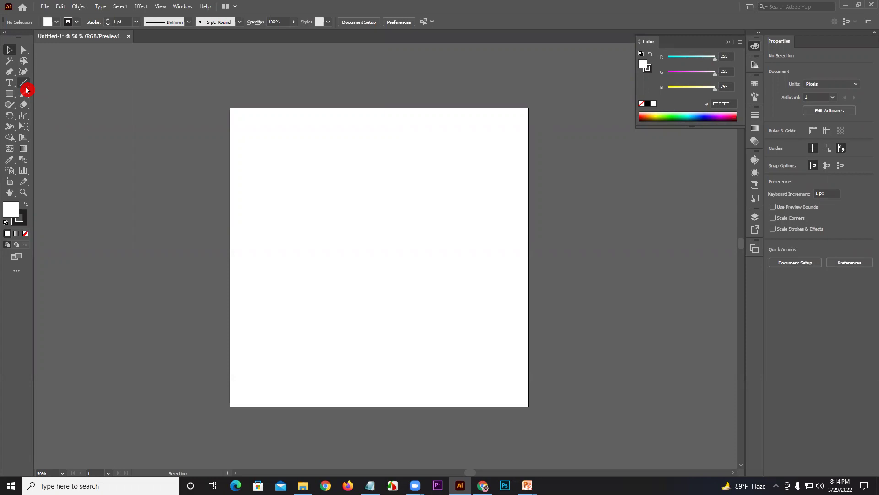
key(v)
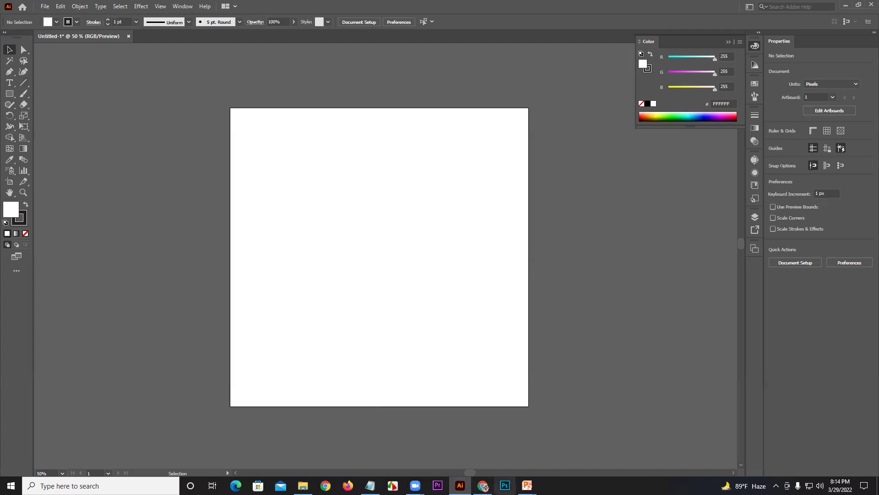
- Preview the FedEx and CONNECT font logo examples in the image results
click(484, 485)
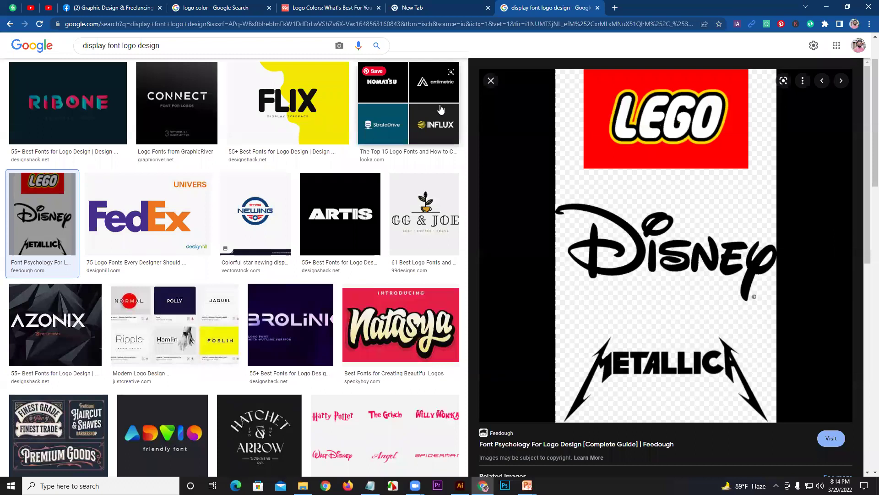
click(187, 200)
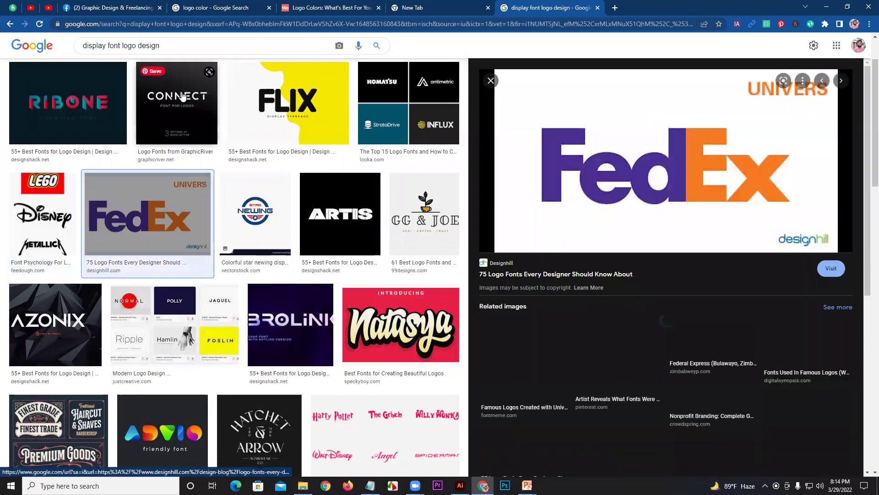
click(177, 98)
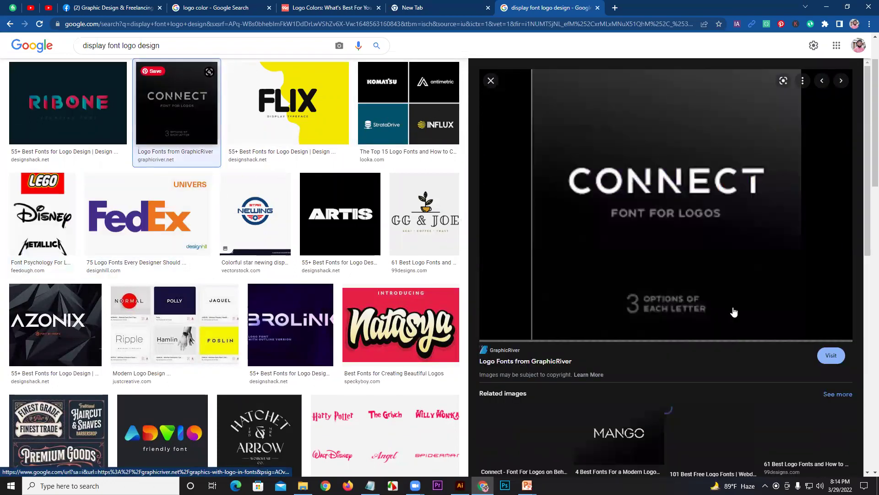
scroll(687, 320, down, 1)
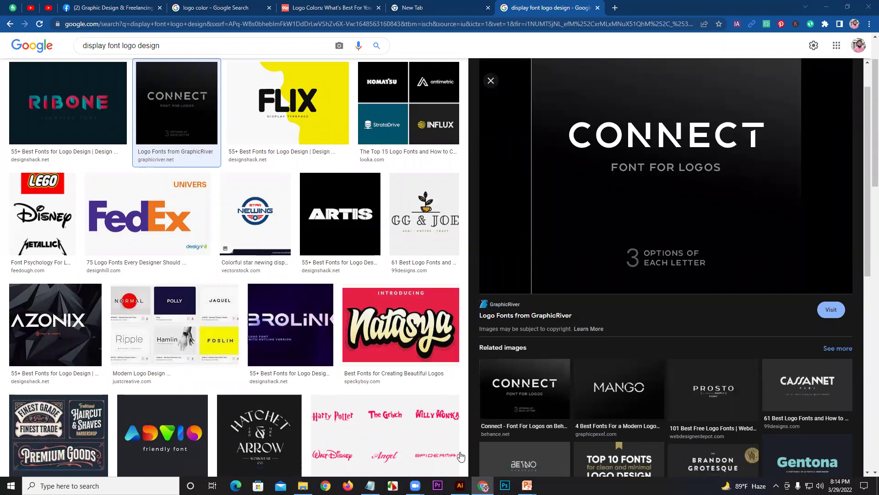
- Search Google Images for 'typography logo' in a new tab and browse the results
click(615, 8)
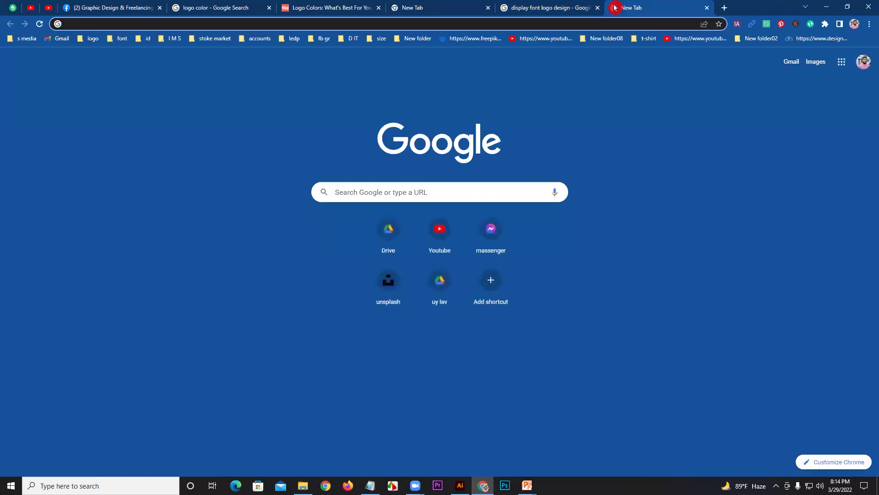
text(typ)
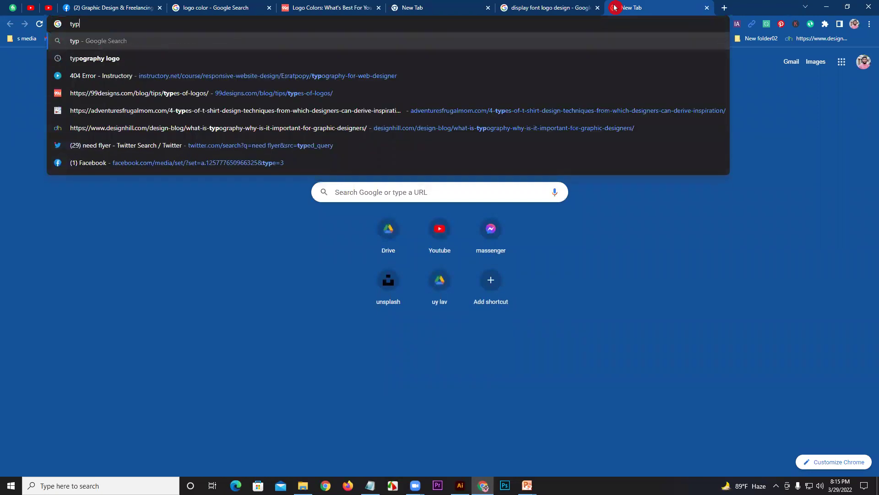
text(ogra)
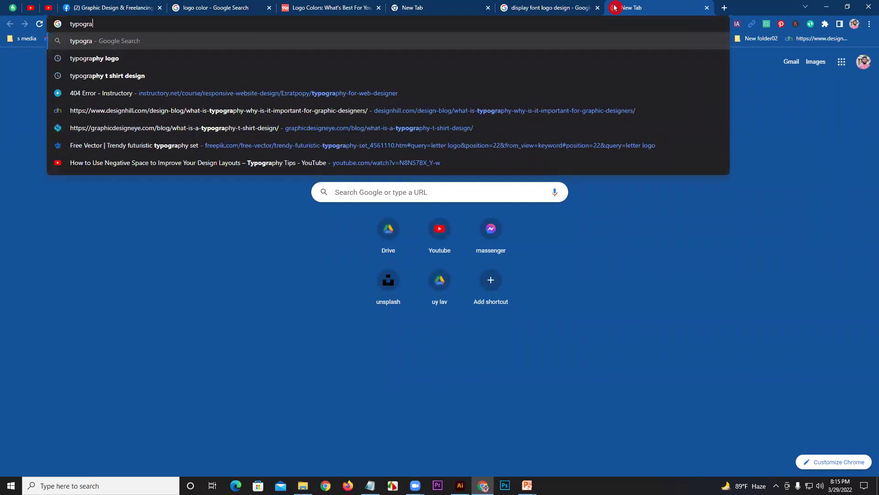
text(phy )
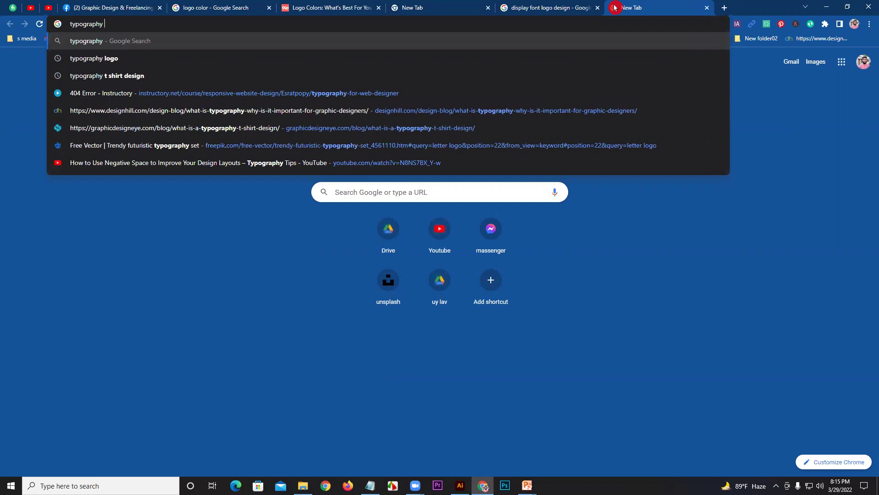
text(logo)
key(Return)
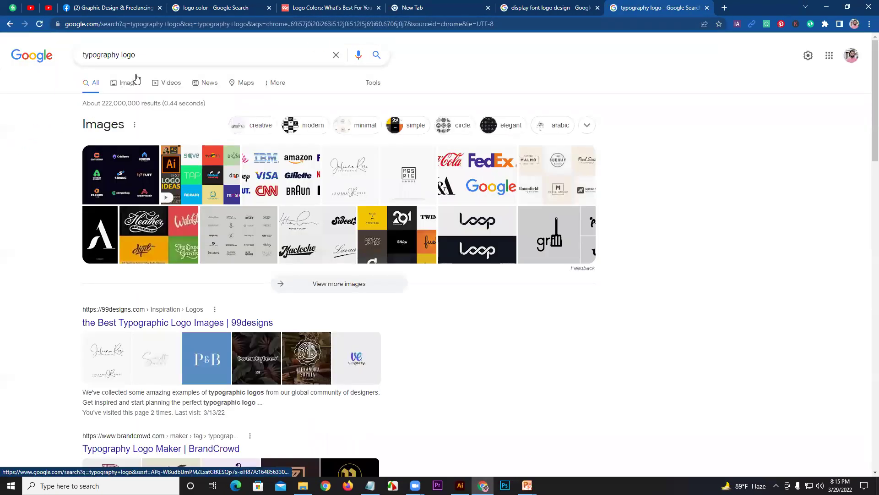
click(136, 79)
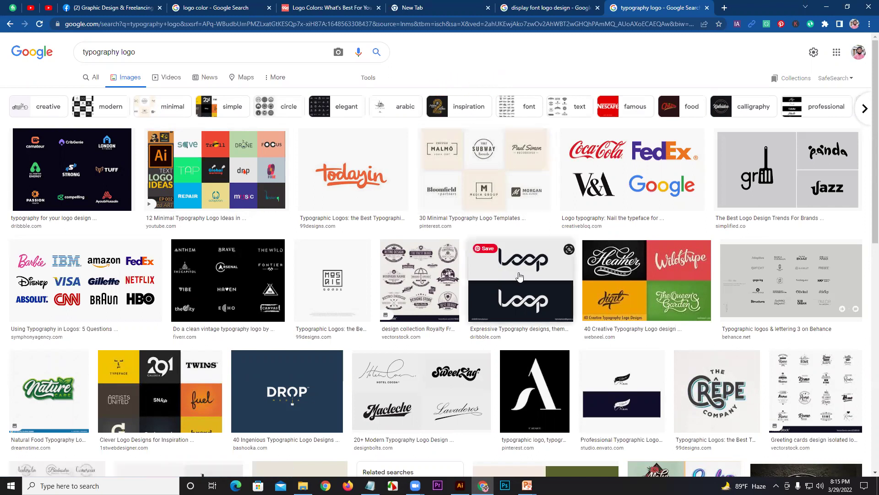
scroll(366, 284, down, 3)
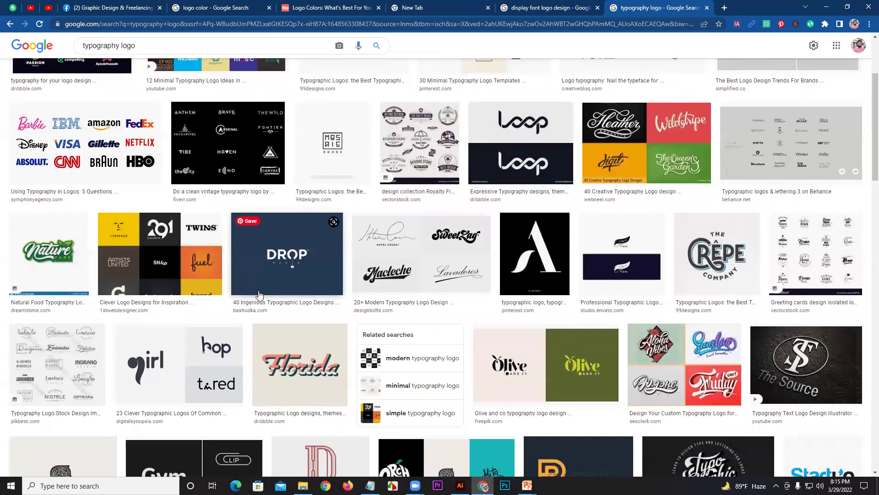
scroll(258, 294, down, 2)
scroll(259, 291, down, 2)
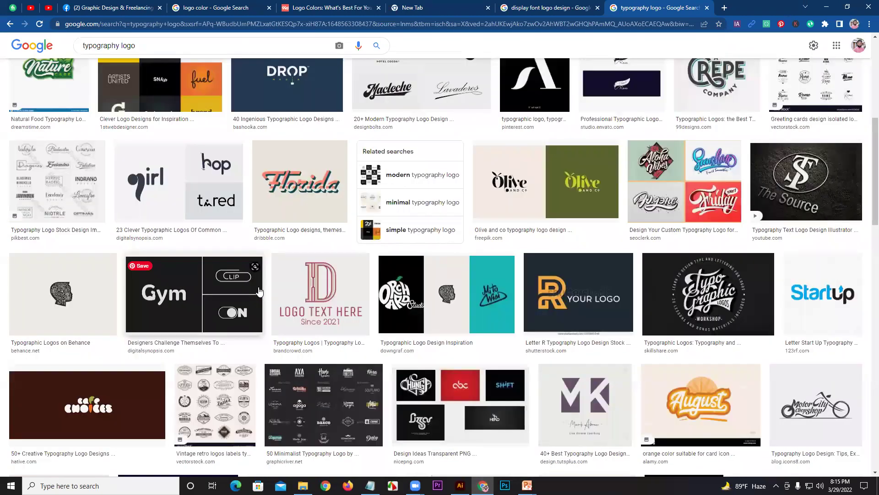
scroll(259, 293, down, 4)
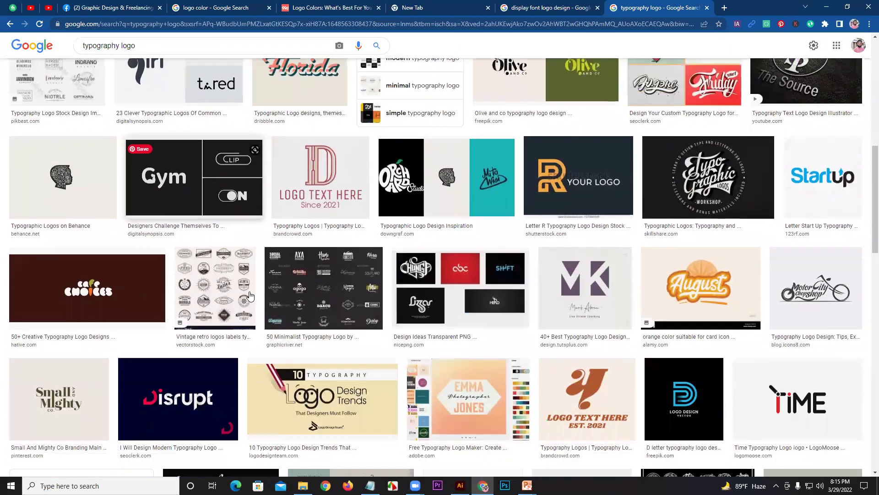
scroll(256, 299, down, 5)
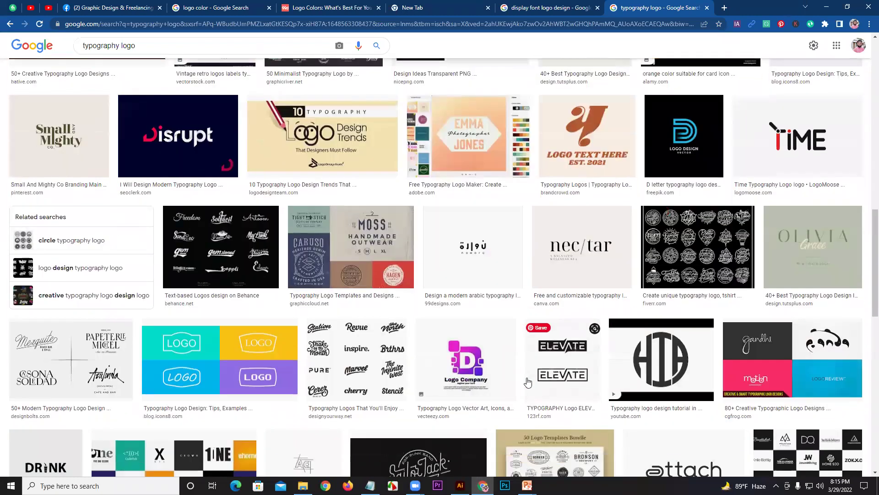
scroll(529, 382, down, 3)
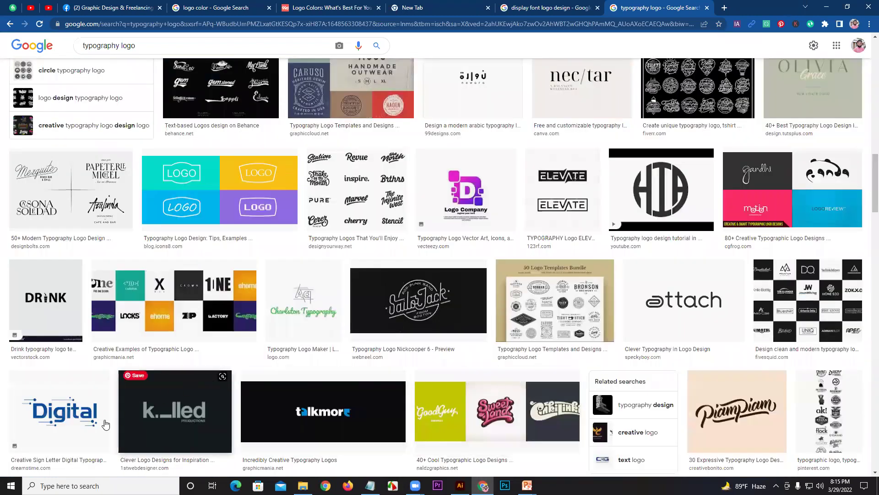
scroll(865, 390, up, 11)
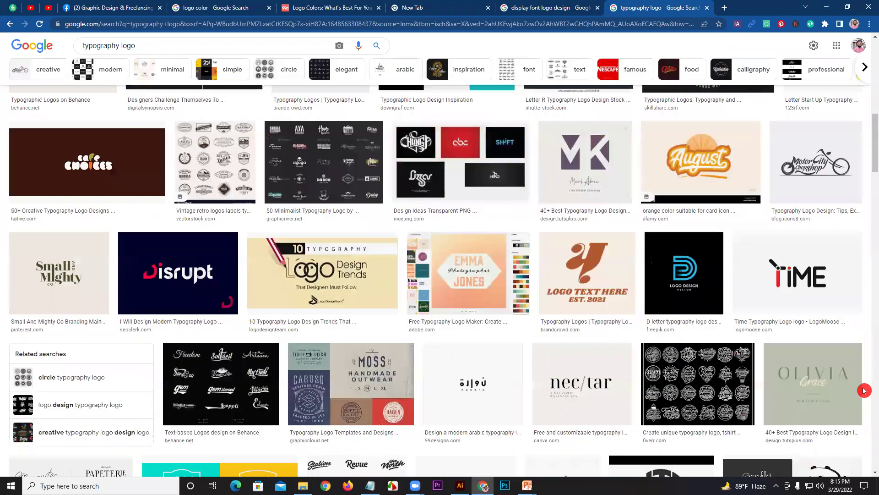
scroll(865, 390, up, 8)
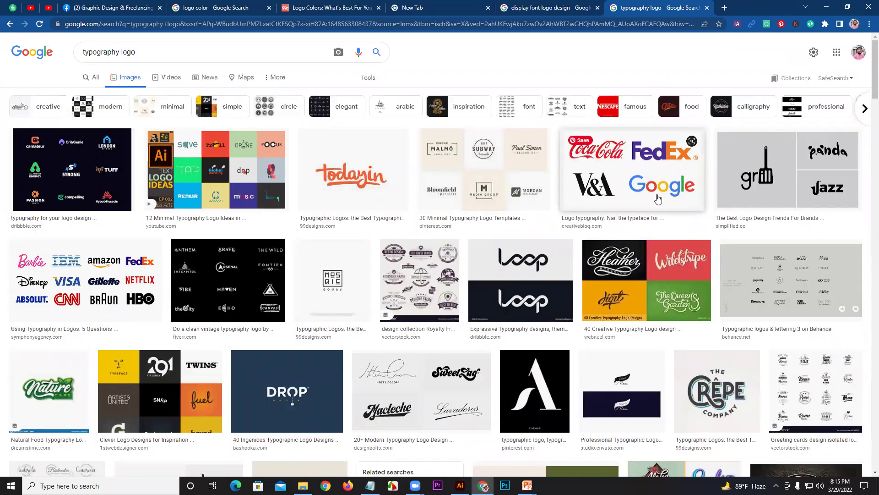
- Preview the Coca-Cola/FedEx and Barbie/IBM/CNN logo sets, then close the preview
click(623, 201)
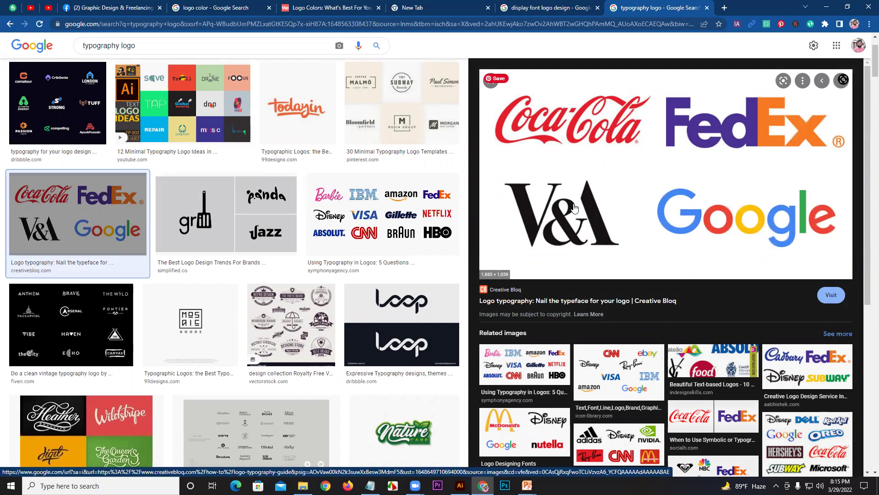
click(551, 346)
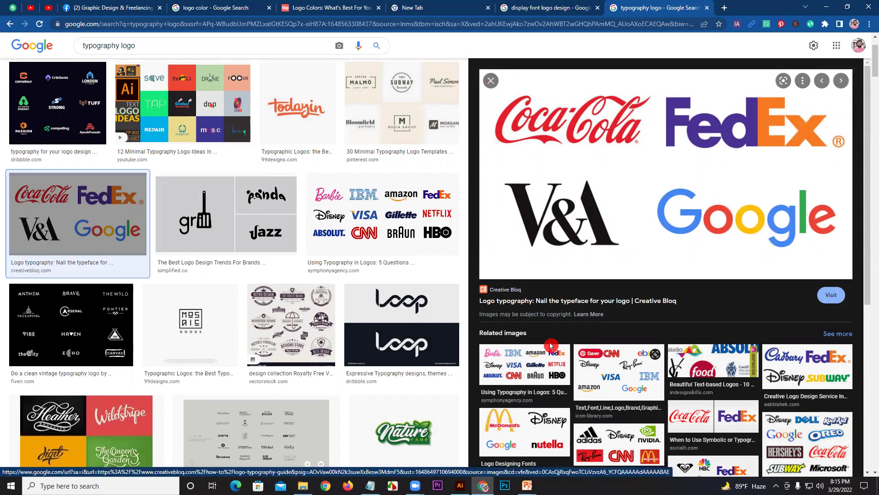
click(389, 246)
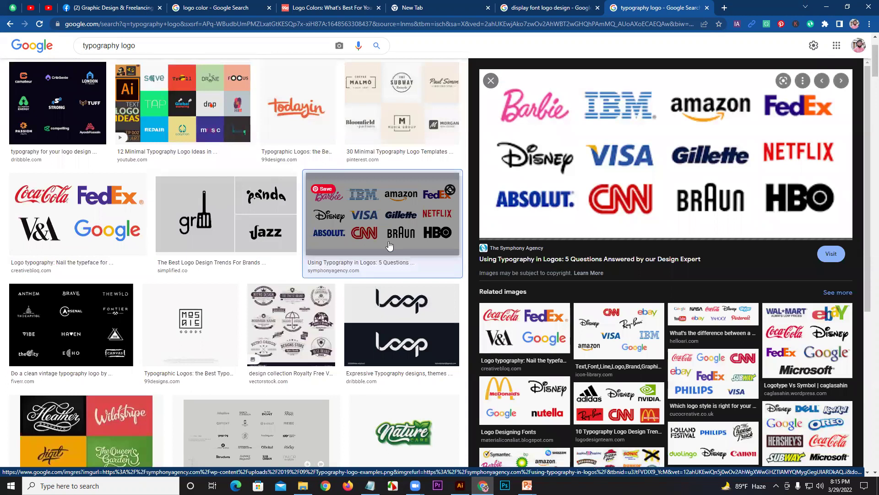
click(489, 82)
scroll(412, 239, down, 2)
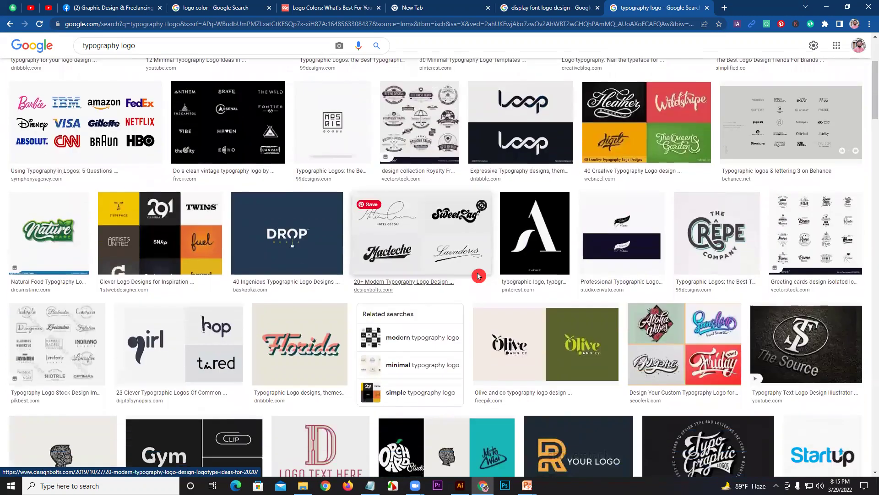
- Preview the black A logo, then the DROP logo, scrolling to its related images
click(536, 238)
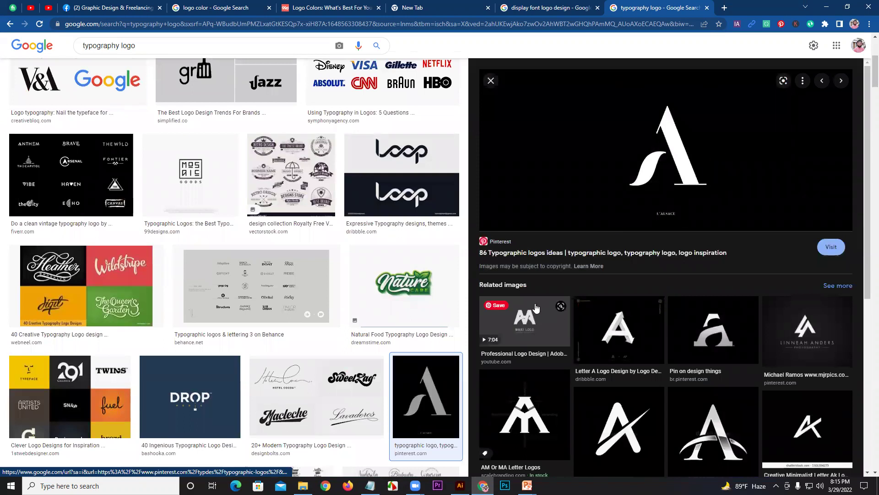
click(491, 81)
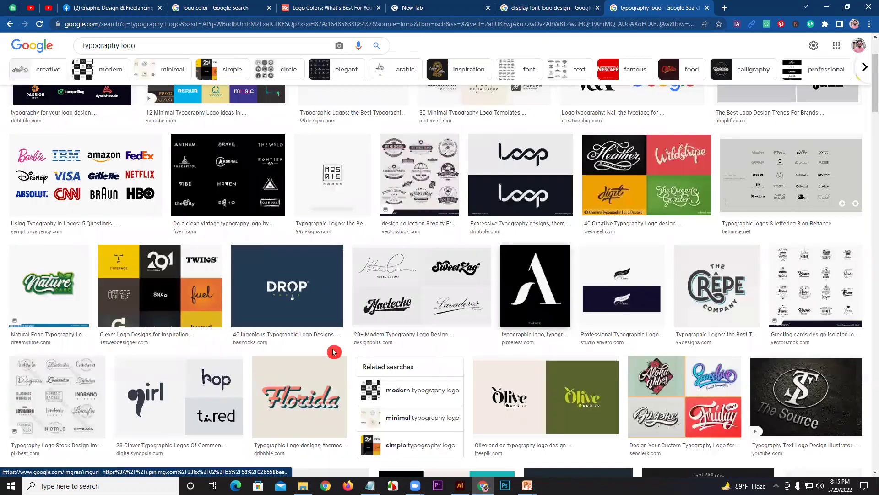
click(300, 302)
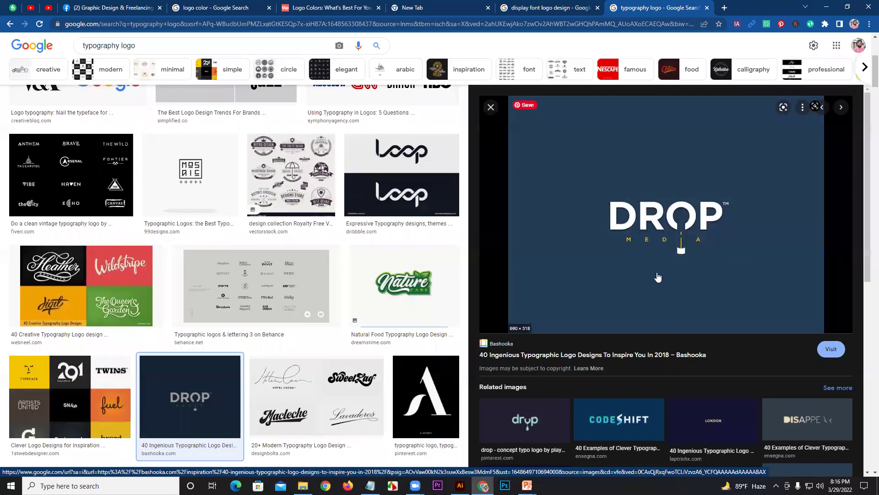
scroll(658, 278, down, 7)
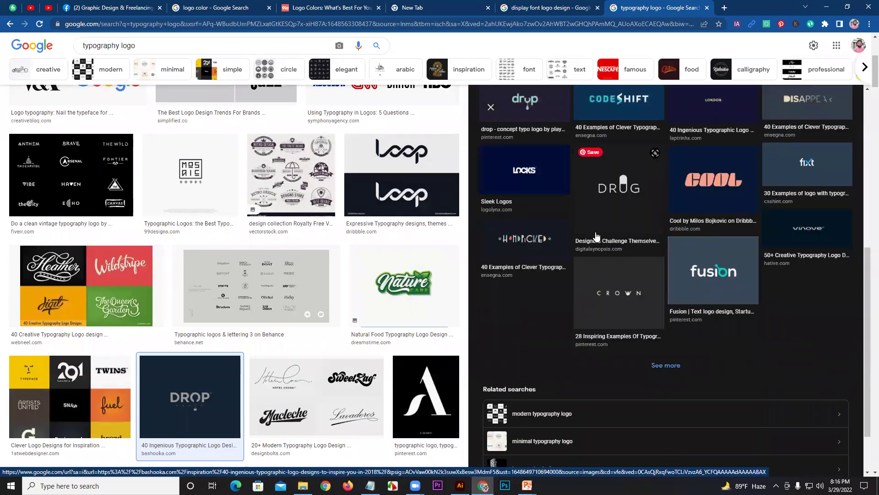
scroll(531, 261, down, 3)
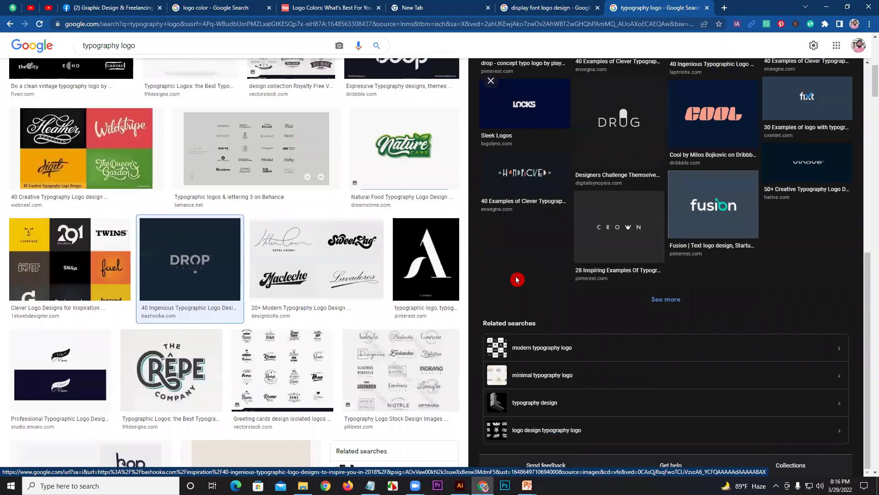
- Open a new tab and glance at the saved social media bookmarks folder
click(729, 7)
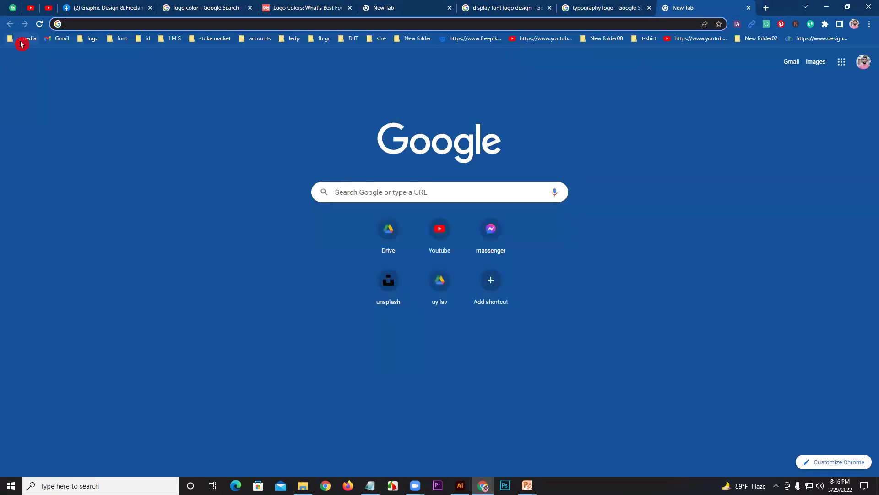
click(21, 41)
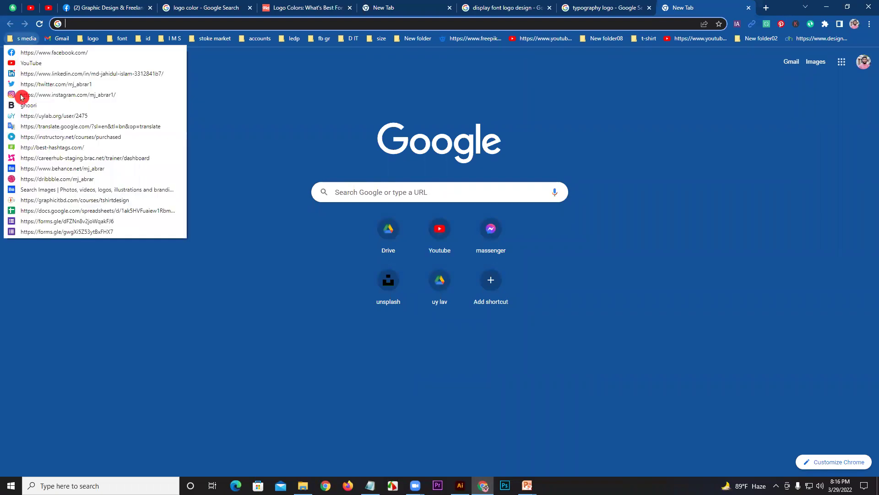
click(292, 264)
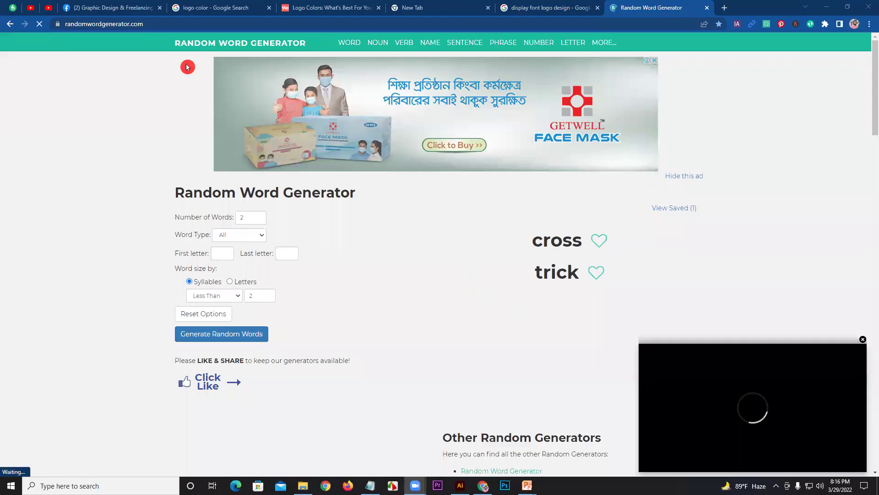
click(157, 21)
key(ctrl+c)
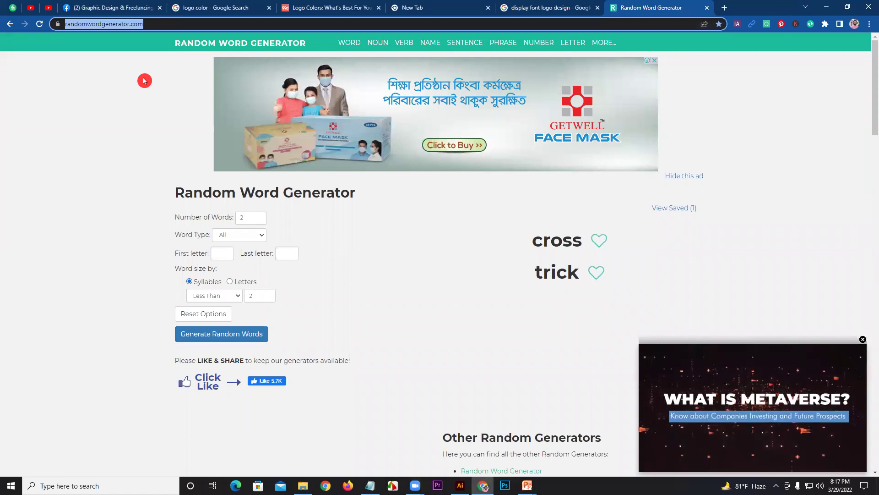
click(776, 208)
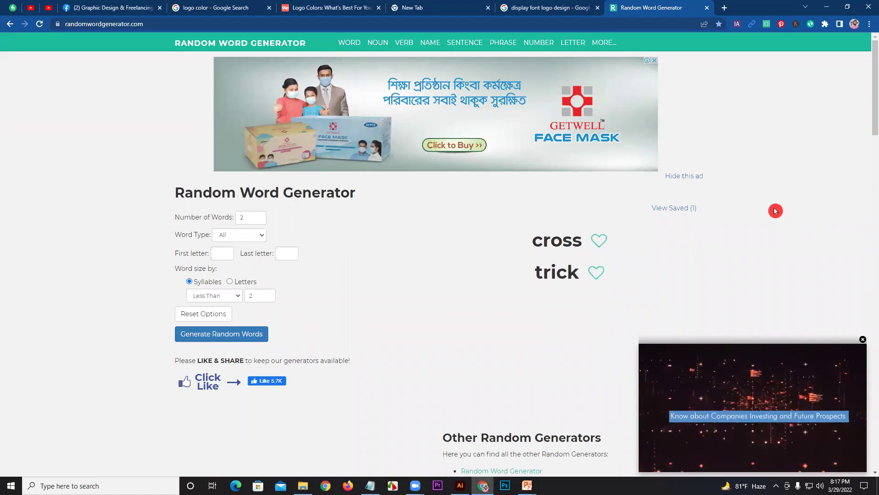
click(257, 432)
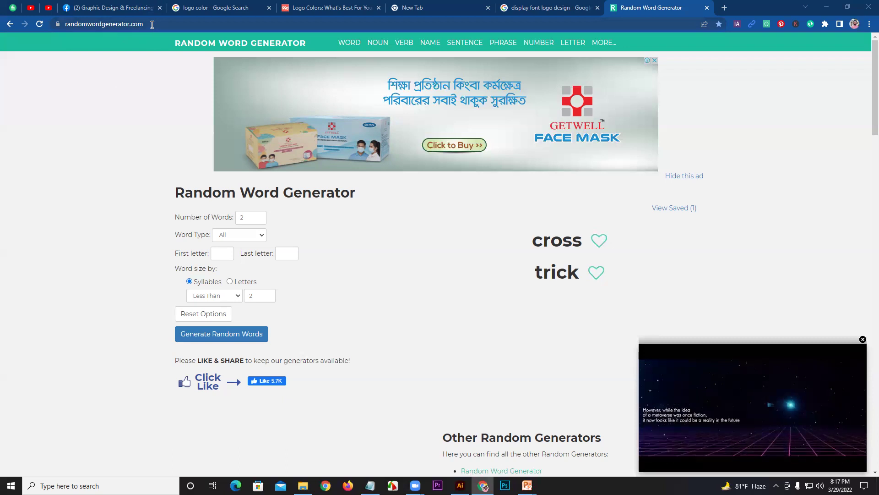
- Post the randomwordgenerator.com link in the Facebook graphic design group
click(136, 8)
click(426, 174)
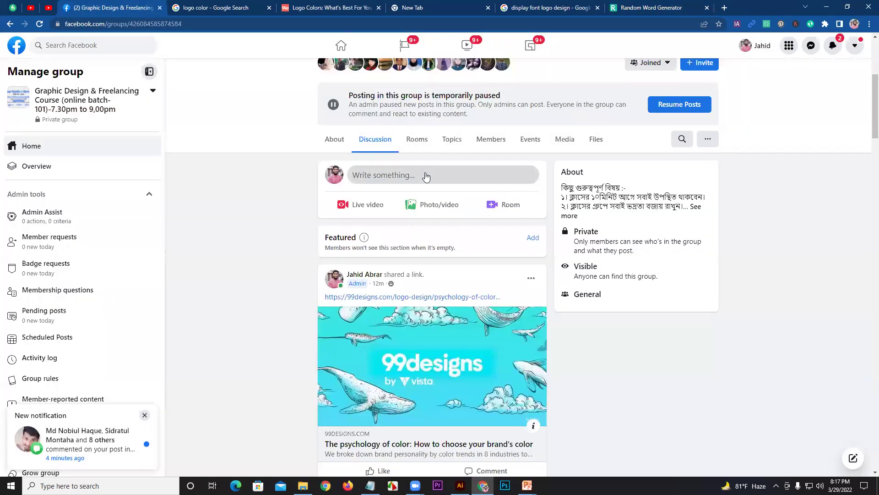
key(ctrl+v)
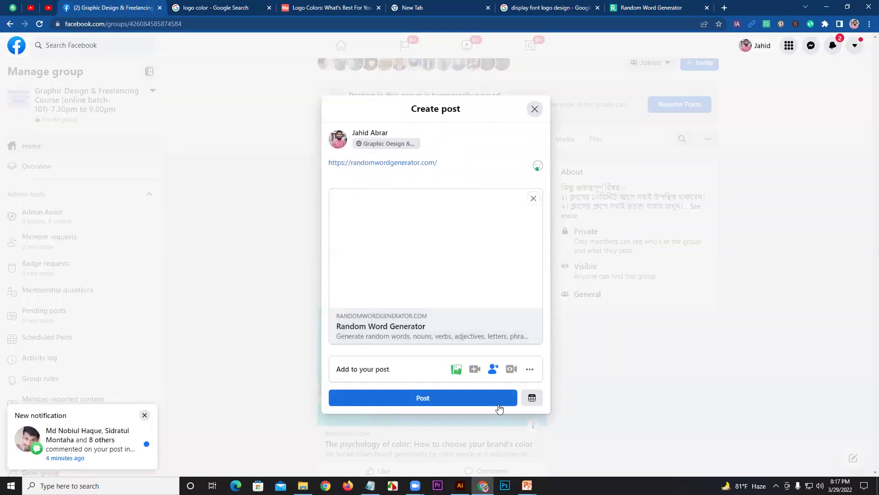
click(447, 404)
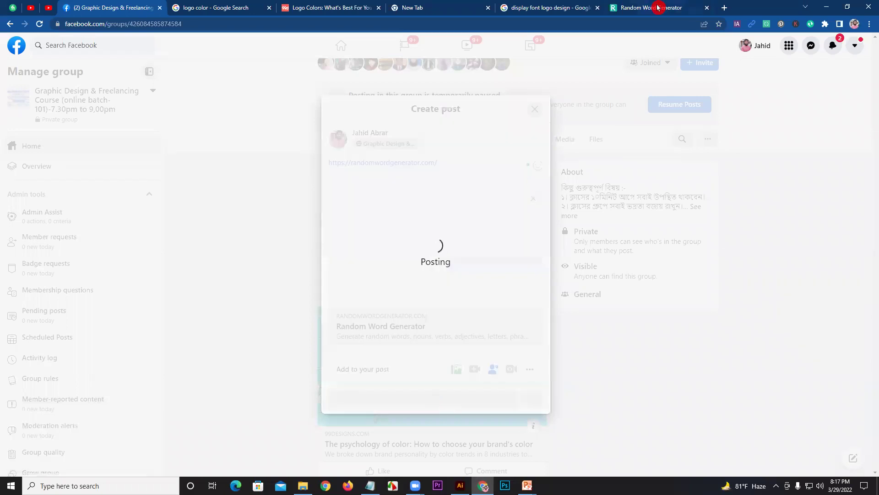
click(653, 8)
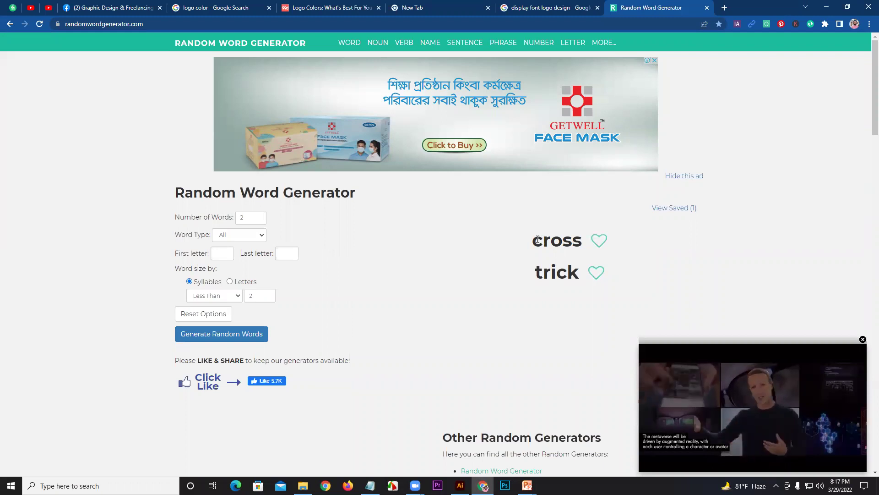
- Set Number of Words to 1 and generate a single random word
drag(541, 242, 585, 287)
click(351, 249)
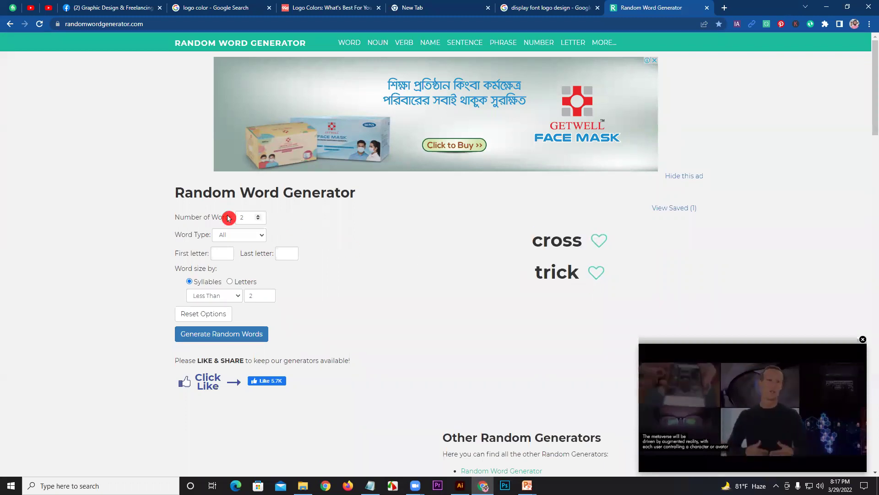
click(259, 222)
click(251, 341)
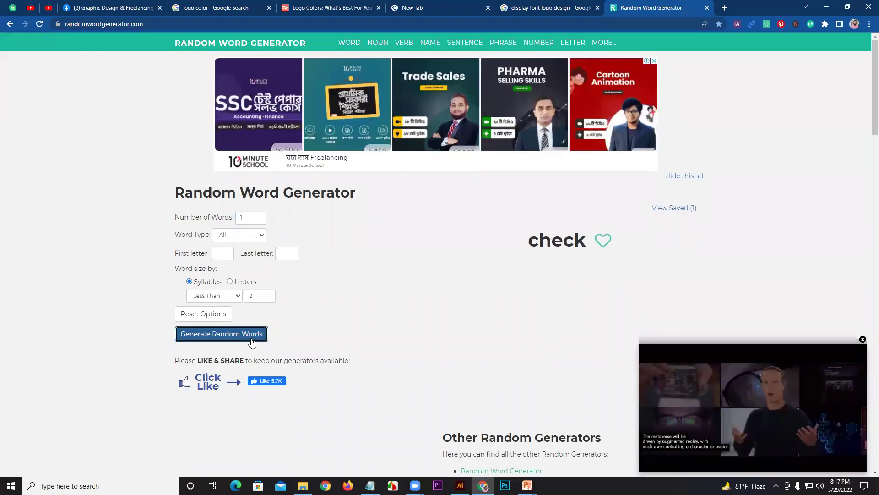
drag(264, 312, 264, 235)
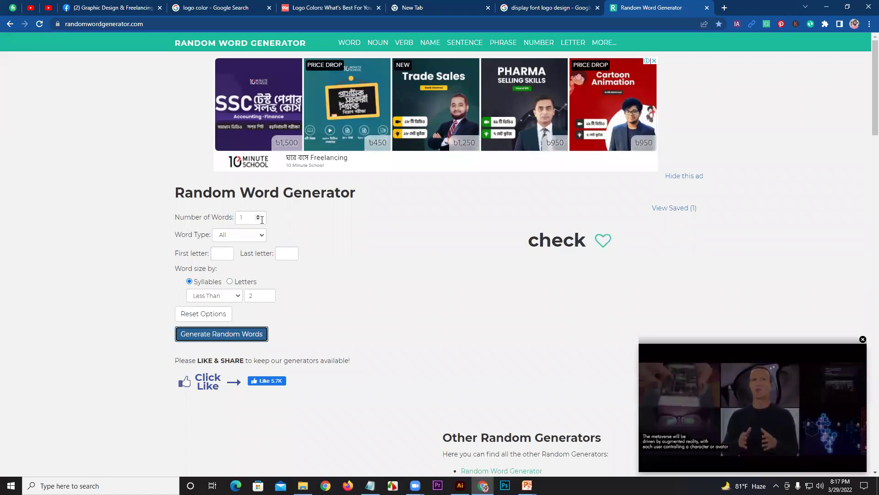
- Raise Number of Words to 3 and generate three random words
click(257, 217)
click(260, 215)
click(260, 215)
click(236, 334)
- Go back to 1 word, generate 'guide' and copy it
click(266, 224)
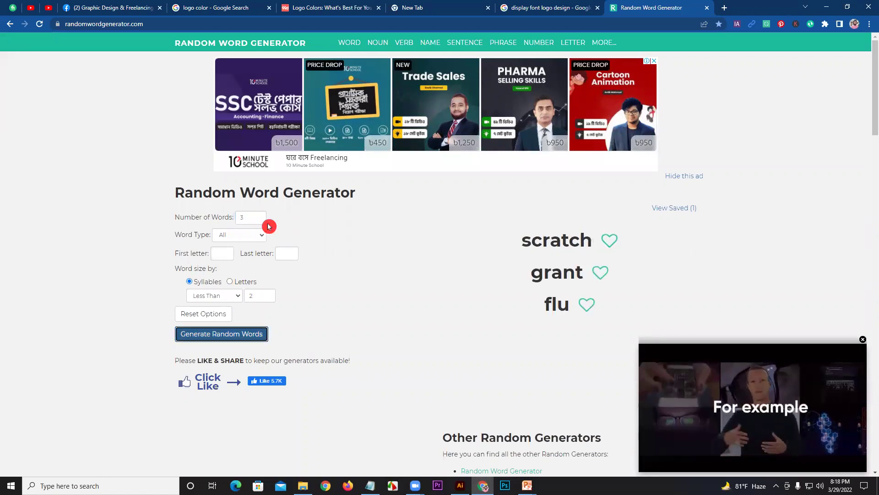
click(260, 220)
click(259, 221)
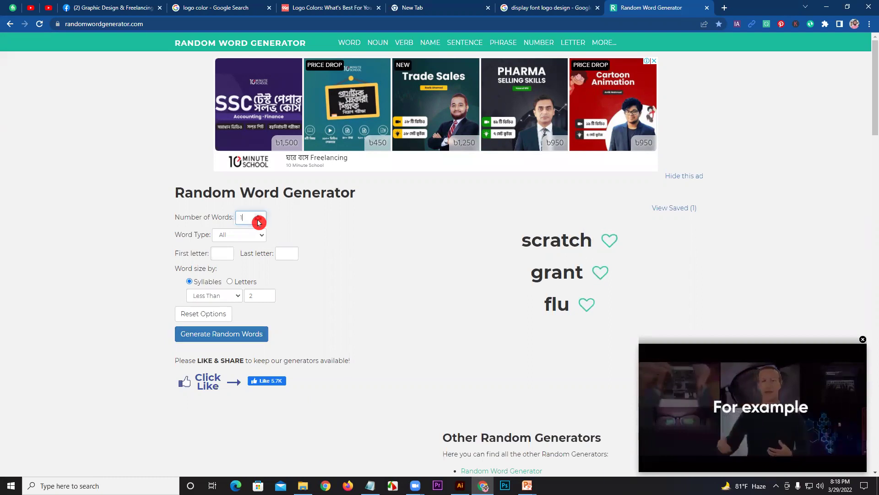
click(235, 334)
drag(630, 266, 530, 243)
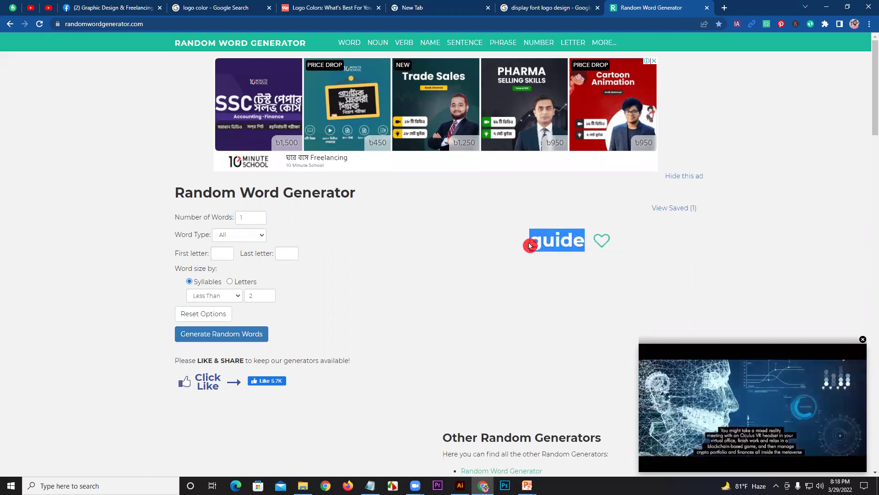
right_click(566, 244)
click(584, 255)
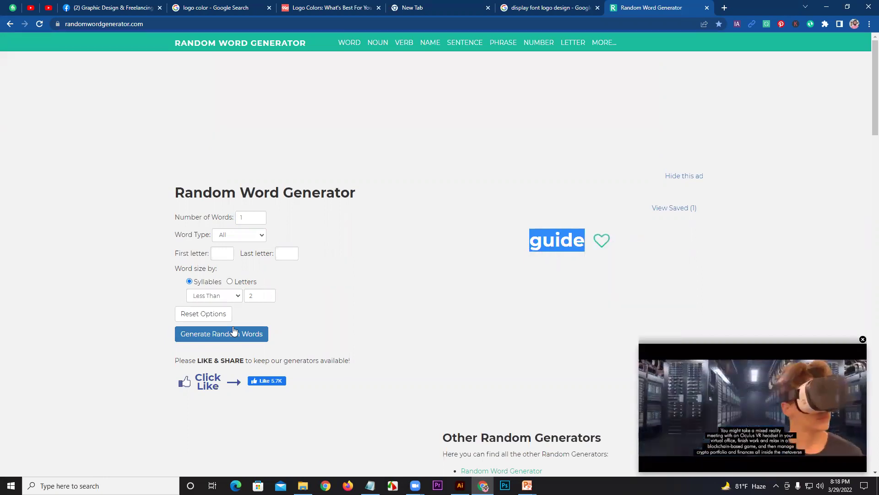
- Keep generating single random words until 'waste' appears
click(232, 338)
click(232, 338)
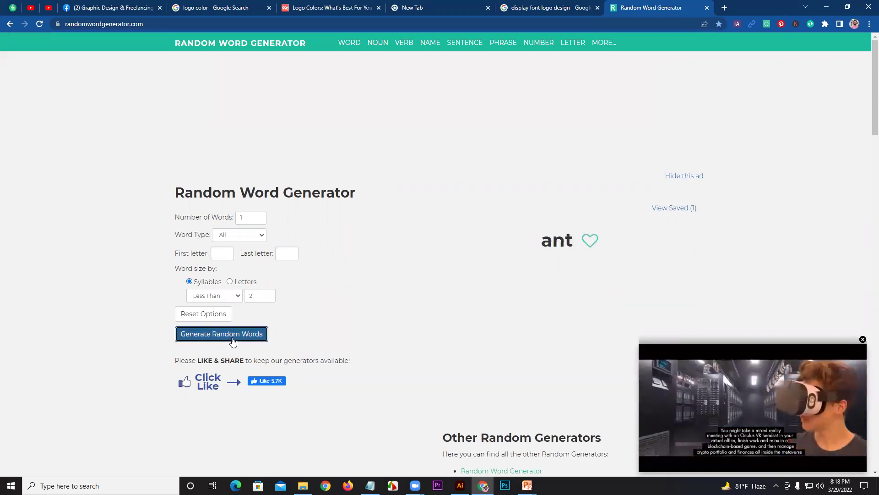
click(208, 335)
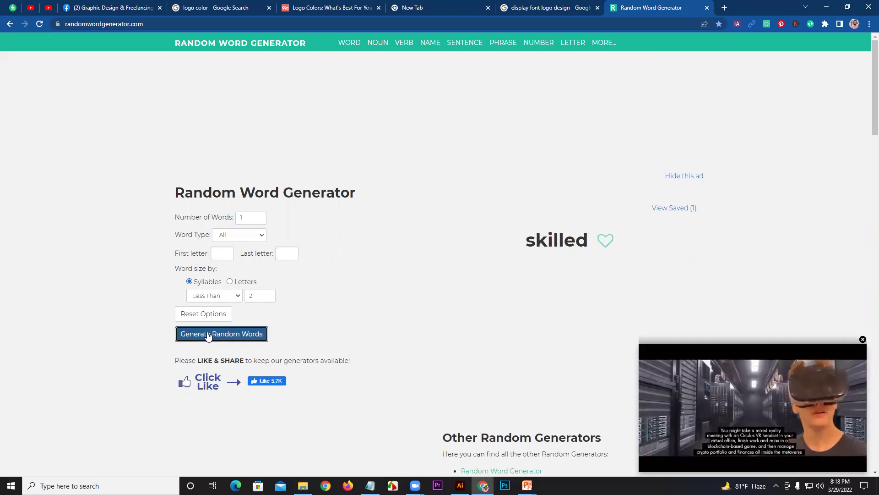
click(209, 335)
click(208, 335)
click(208, 335)
click(208, 335)
click(209, 335)
click(208, 335)
click(209, 334)
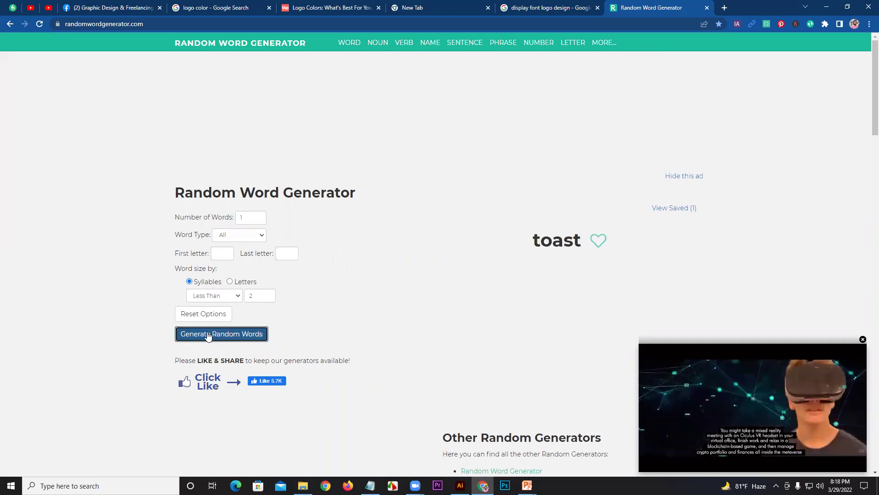
click(7, 24)
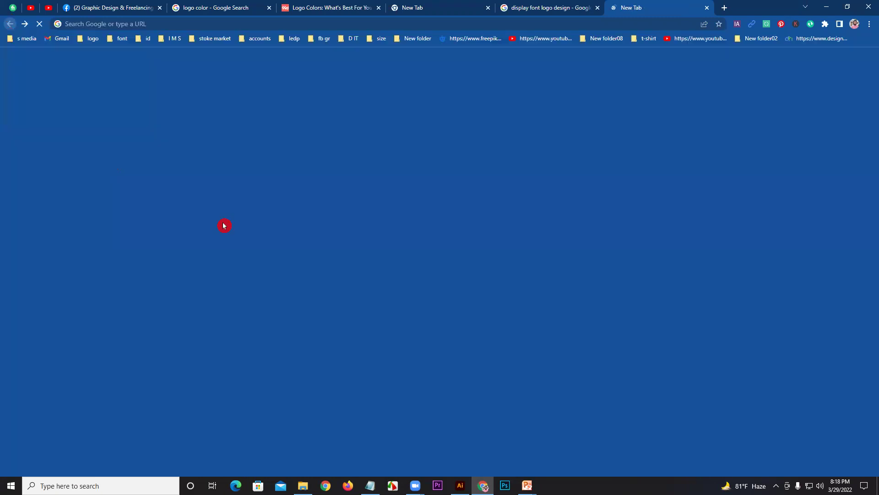
click(21, 25)
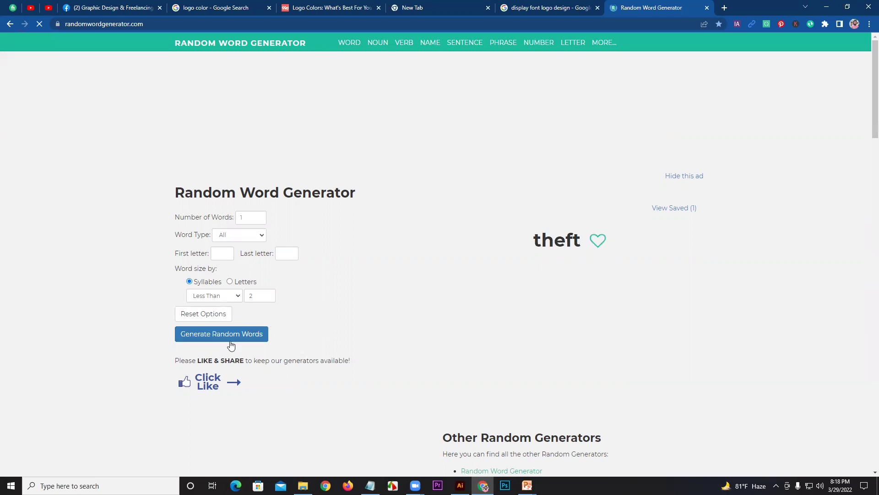
click(233, 335)
click(233, 335)
click(232, 335)
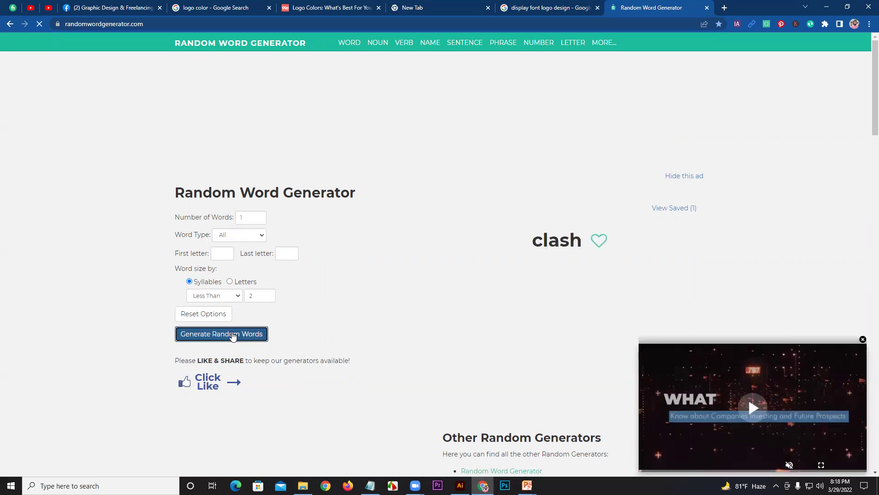
click(233, 335)
click(232, 335)
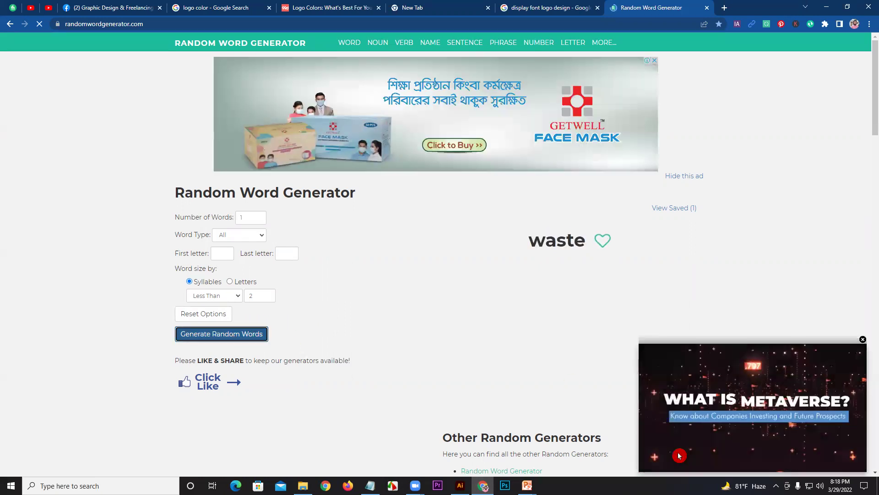
- Paste 'guide' onto the Illustrator artboard and scale it up to about 164 pt
click(461, 485)
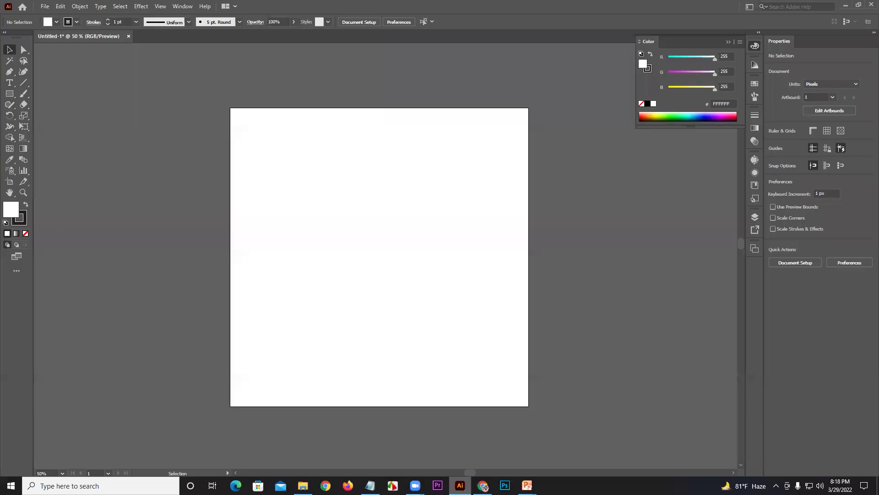
key(a)
key(ctrl+v)
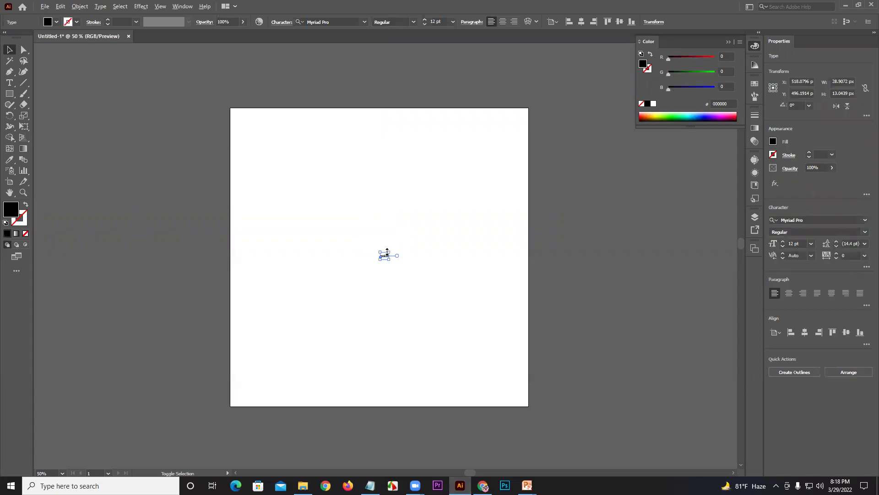
drag(391, 250, 443, 229)
click(443, 189)
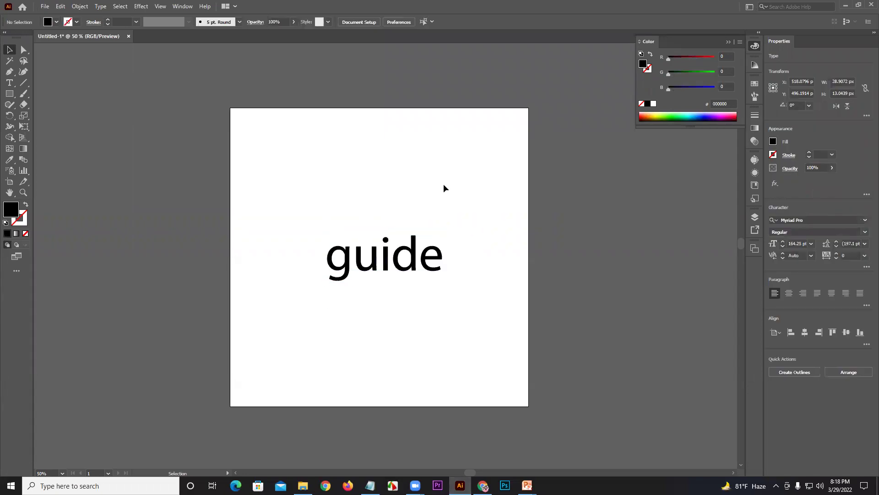
key(ctrl+a)
key(ctrl+plus)
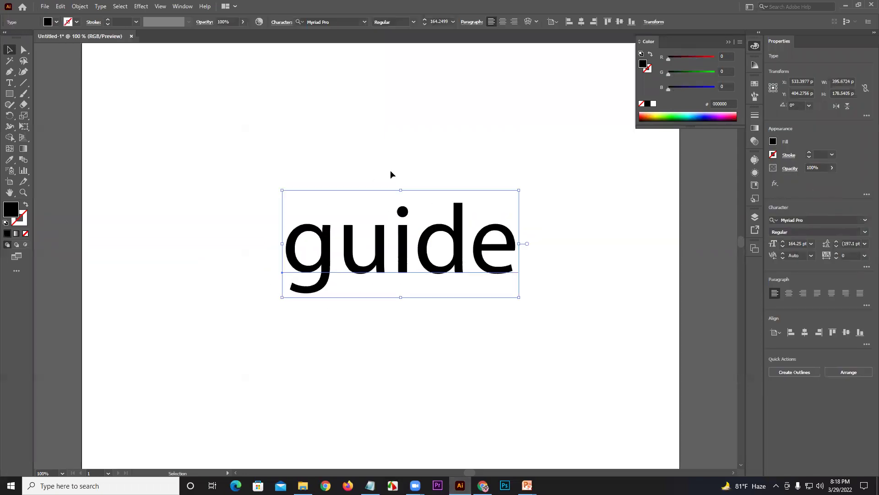
key(ctrl+minus)
click(520, 196)
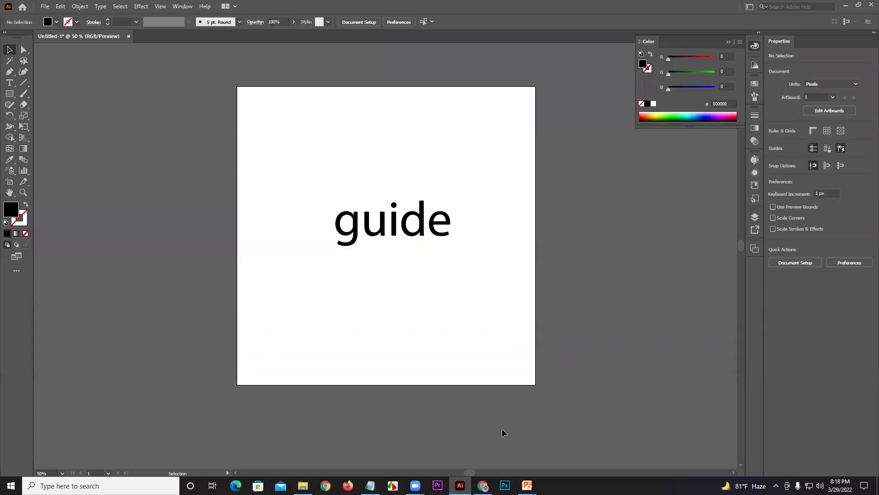
click(466, 324)
- Regenerate single random words until 'sword' comes up
key(alt+Tab)
click(247, 331)
click(248, 330)
click(248, 330)
click(247, 330)
click(248, 330)
click(248, 331)
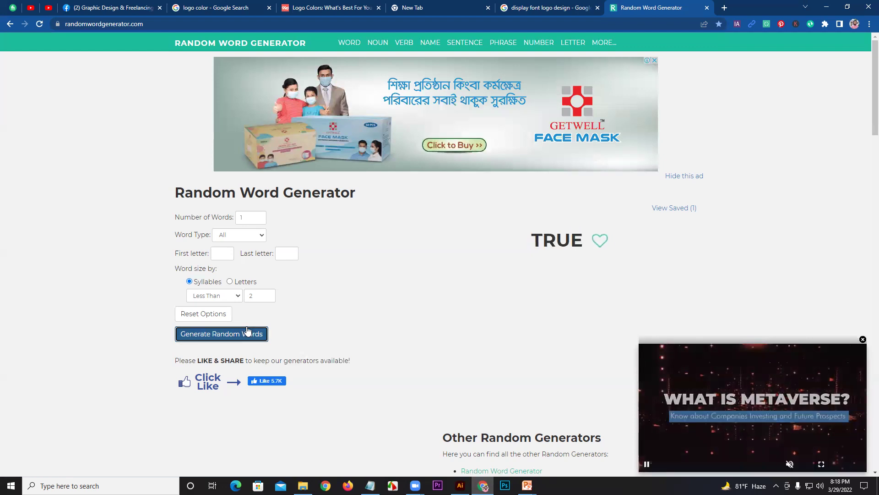
click(247, 331)
click(247, 330)
click(247, 331)
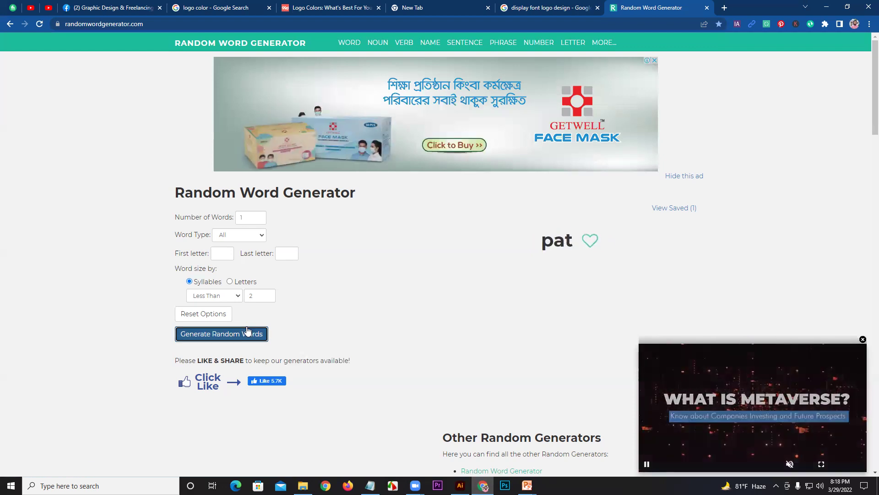
click(247, 331)
click(247, 330)
click(247, 330)
click(247, 331)
click(247, 331)
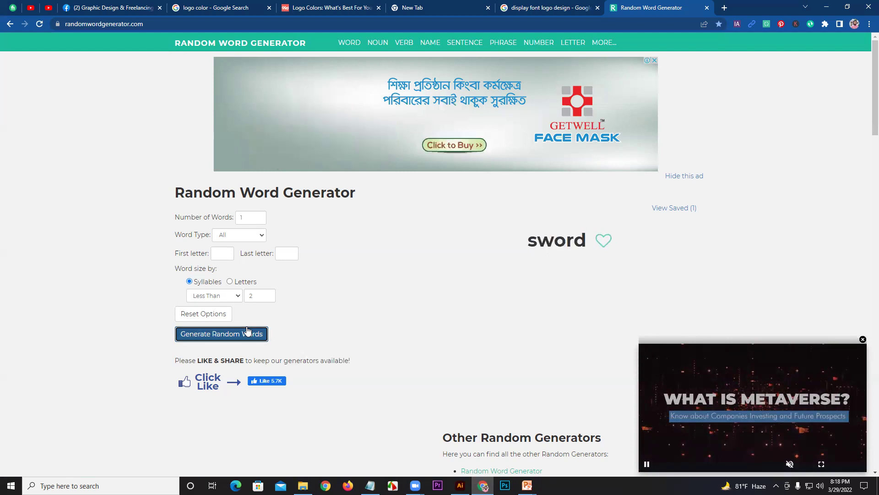
- Copy the generated word 'sword'
double_click(551, 241)
right_click(555, 245)
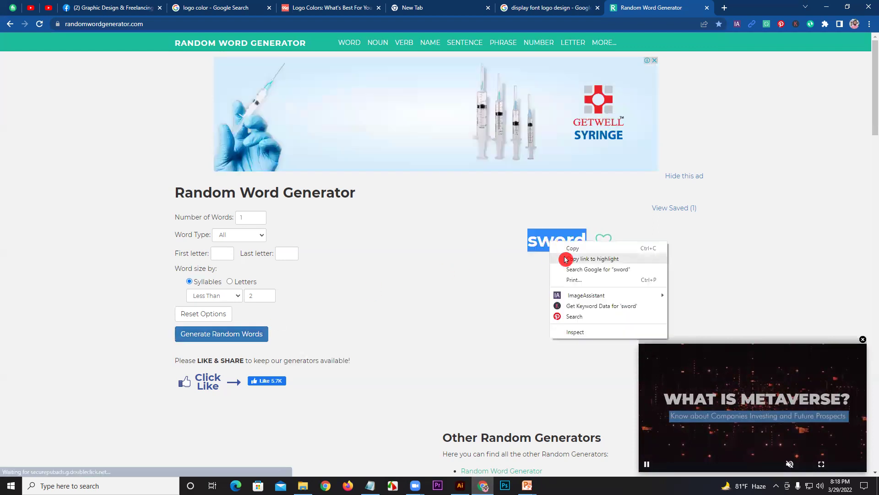
click(518, 455)
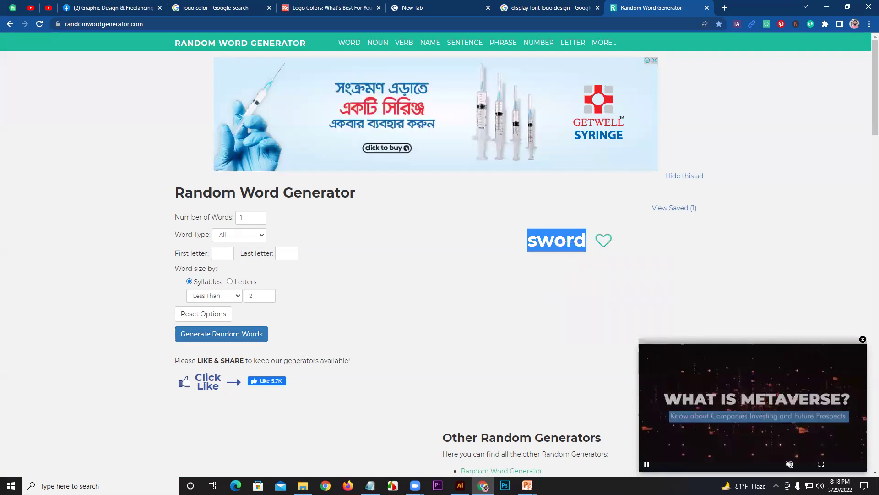
- Paste 'sword' into Illustrator and delete the old 'guide' text
key(alt+Tab)
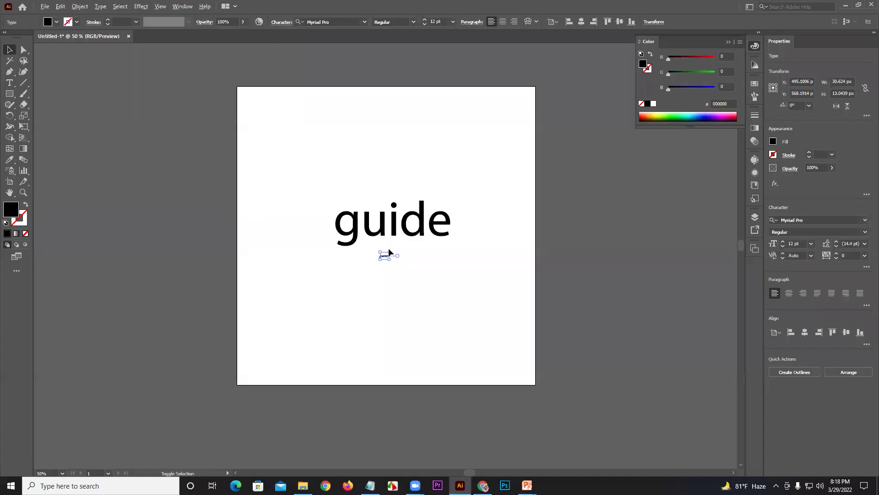
key(ctrl+v)
drag(439, 259, 460, 277)
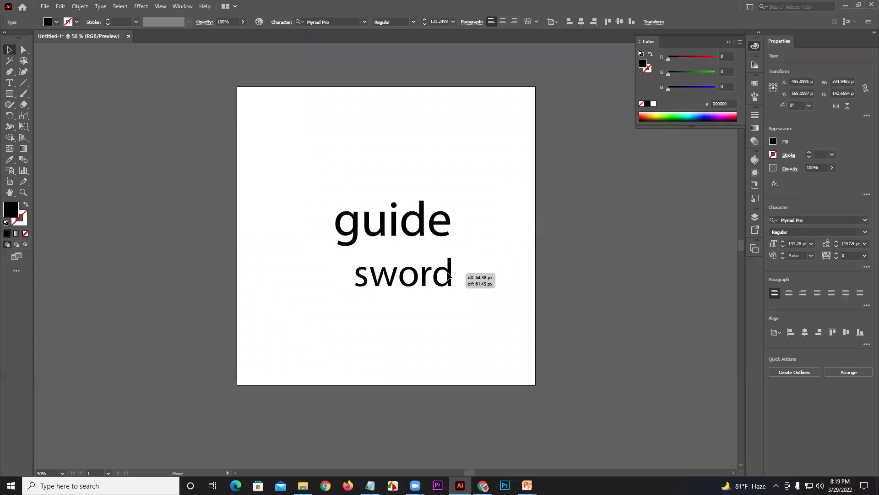
drag(411, 215, 452, 232)
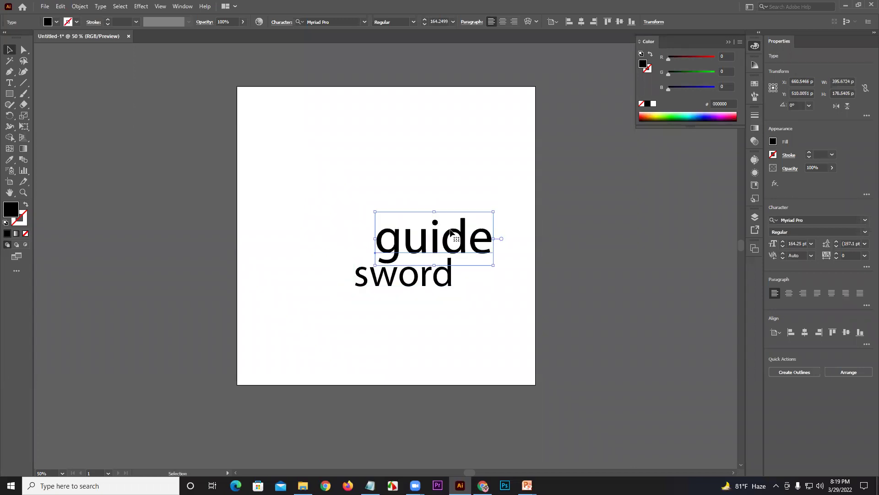
key(Delete)
- Enlarge 'sword' to about 224 pt and move it toward the artboard centre
click(450, 277)
drag(454, 252, 489, 237)
drag(462, 277, 444, 219)
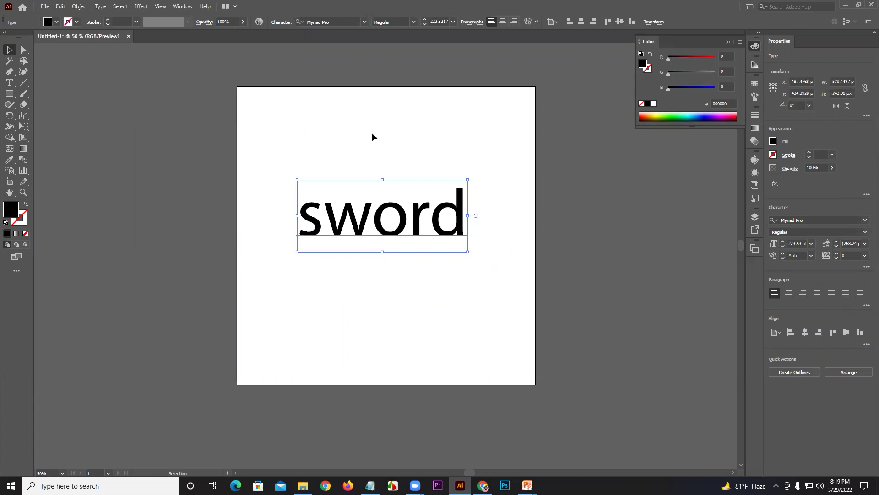
scroll(372, 133, up, 3)
scroll(371, 134, up, 1)
key(space)
drag(393, 182, 392, 126)
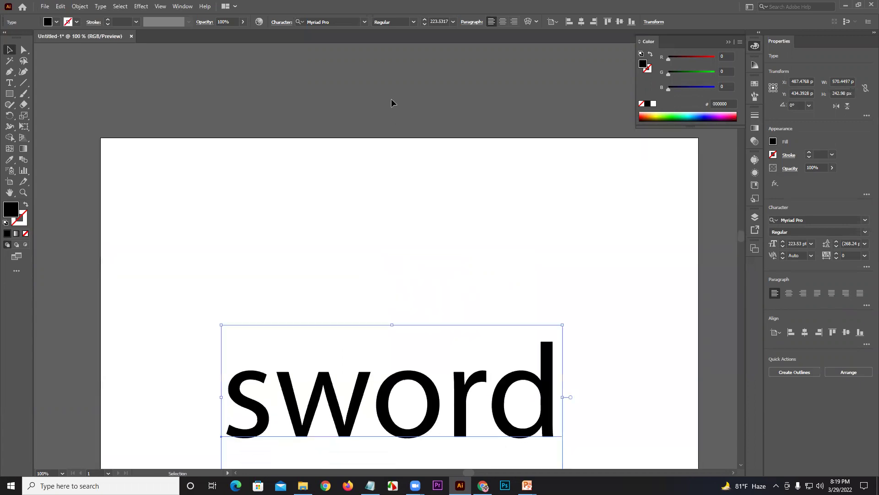
- Apply the AXIS Extra Bold font so the word reads as capital SWORD
click(366, 23)
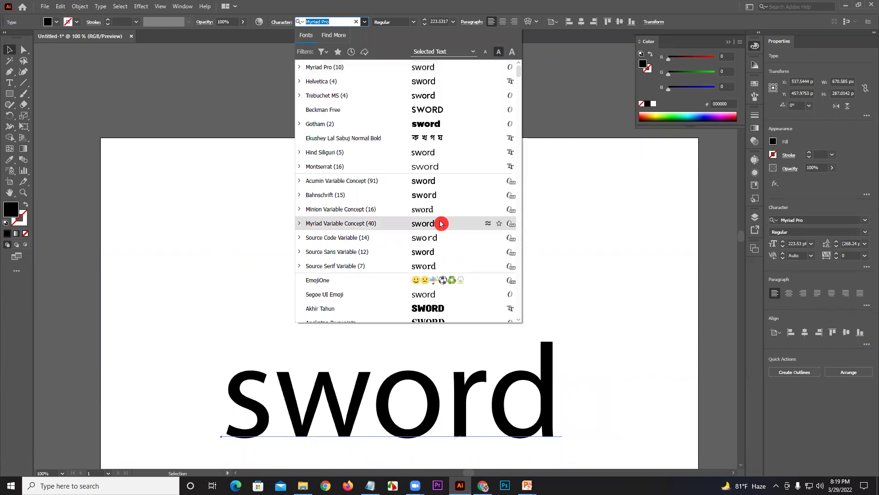
scroll(441, 223, down, 15)
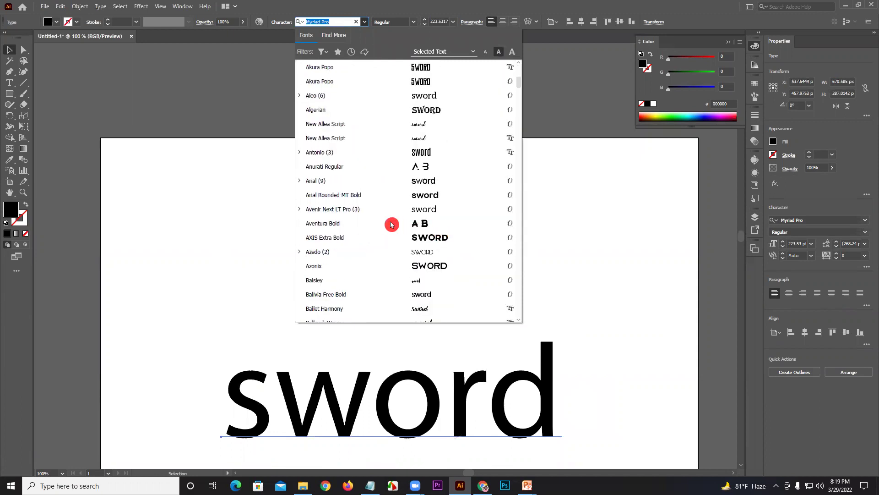
scroll(399, 231, down, 4)
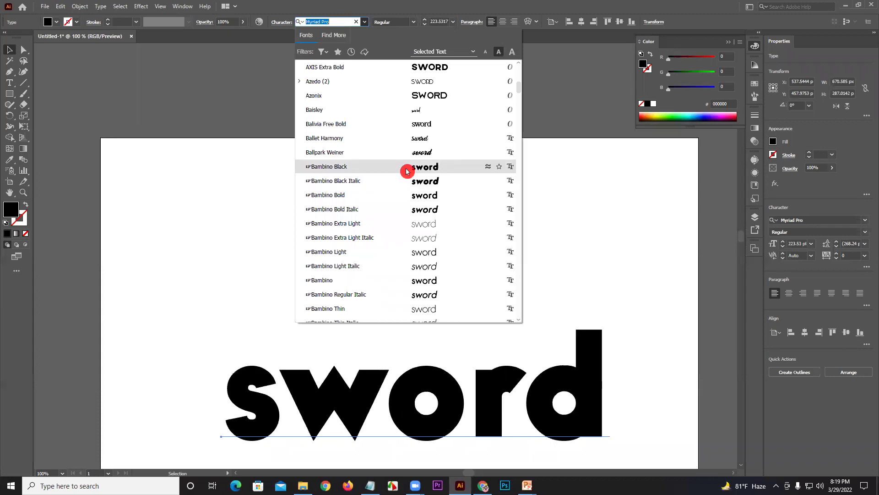
scroll(407, 171, up, 1)
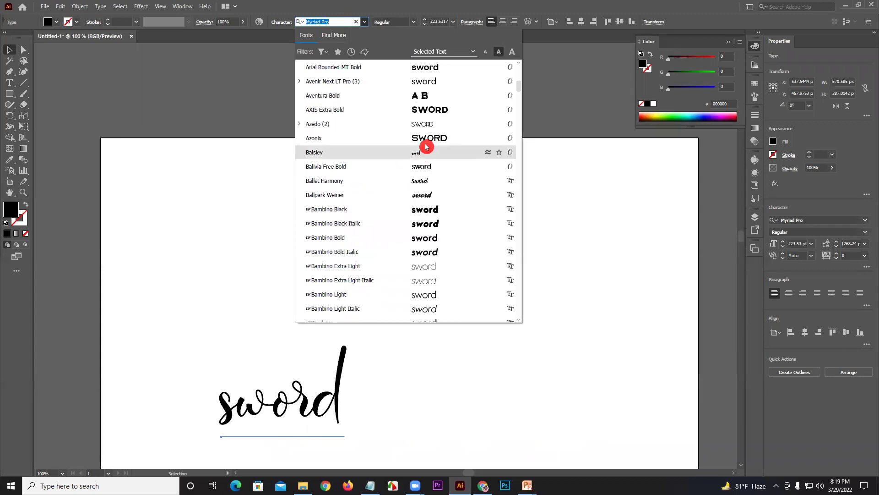
click(421, 110)
drag(694, 403, 552, 341)
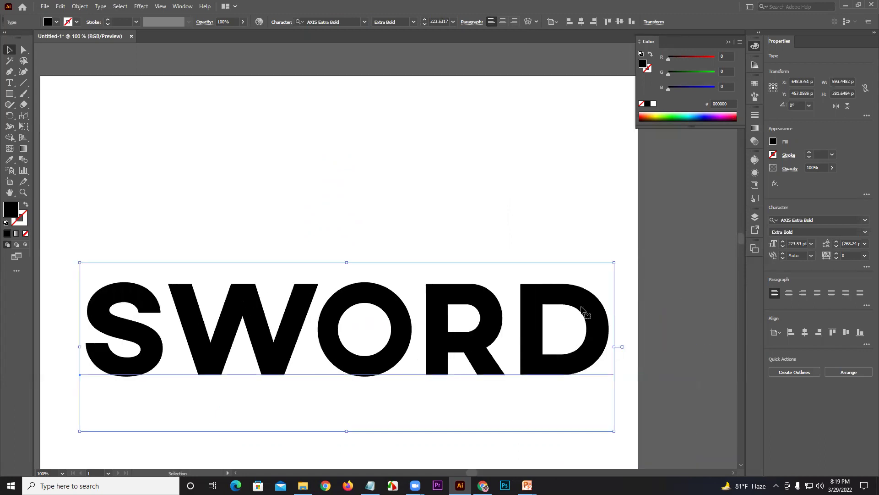
- Change the SWORD text fill from black to bright purple using the blue and red sliders
scroll(573, 298, down, 2)
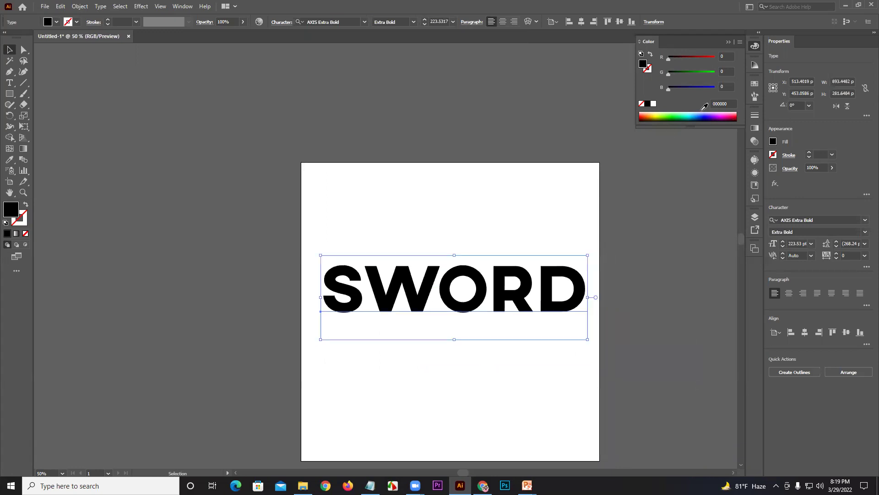
drag(709, 87, 728, 86)
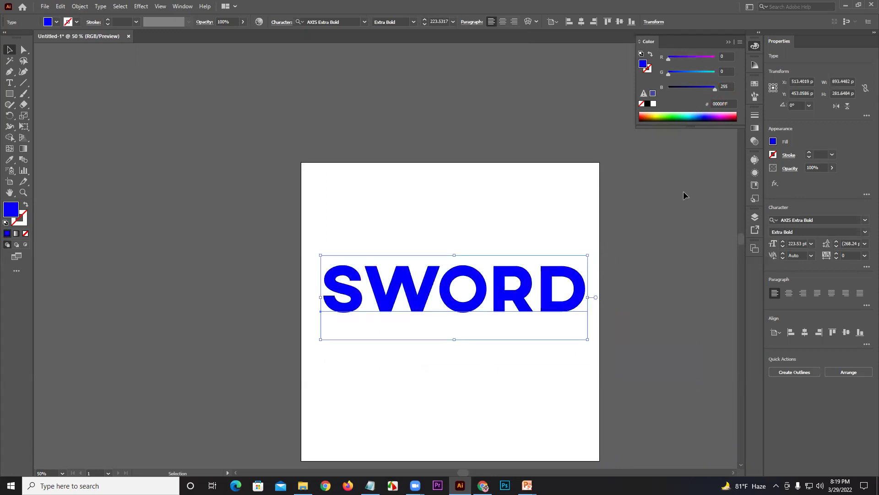
drag(669, 58, 704, 60)
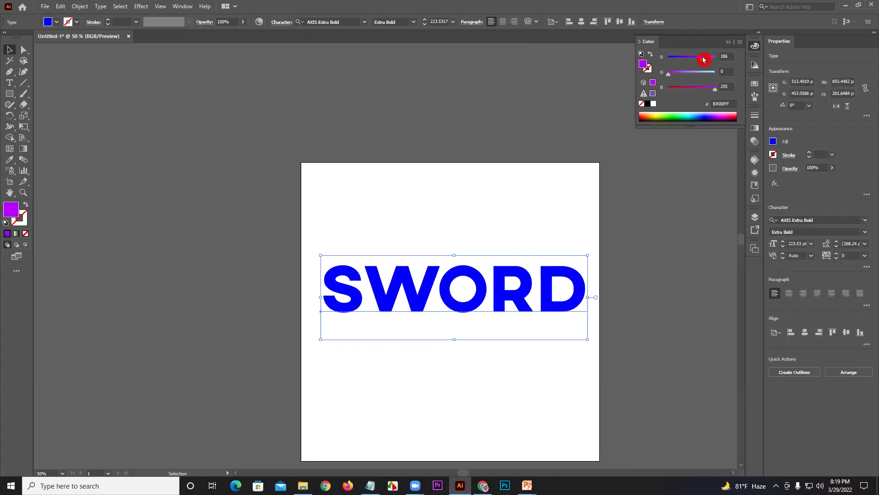
click(554, 215)
scroll(497, 308, up, 1)
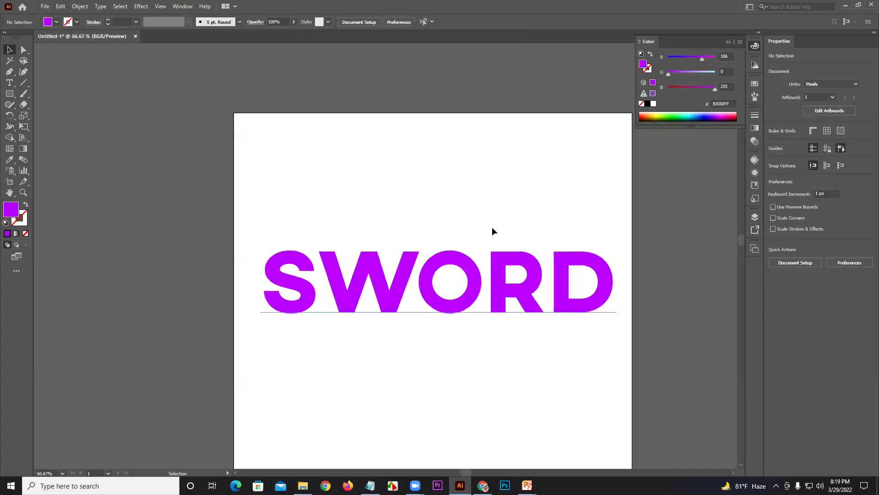
- Close the colour settings and reframe the view around the purple AXIS Extra Bold SWORD
click(519, 294)
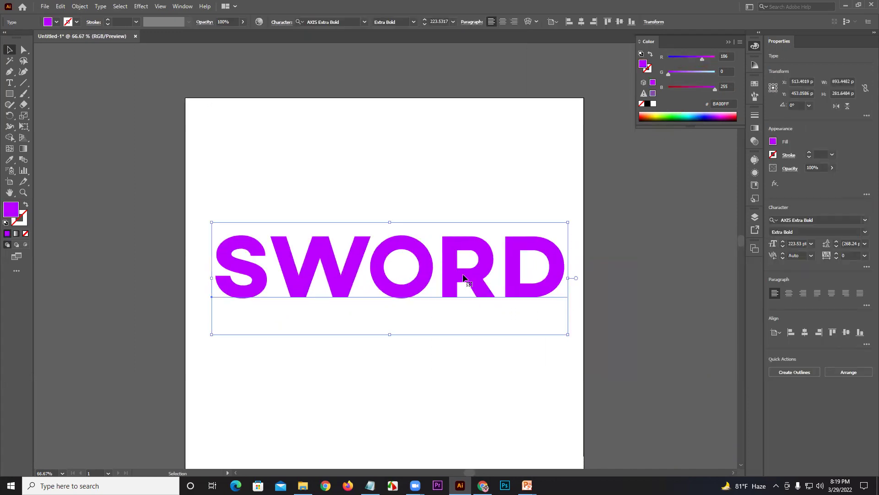
key(ctrl+equal)
key(ctrl+equal)
drag(451, 298, 509, 300)
key(ctrl+minus)
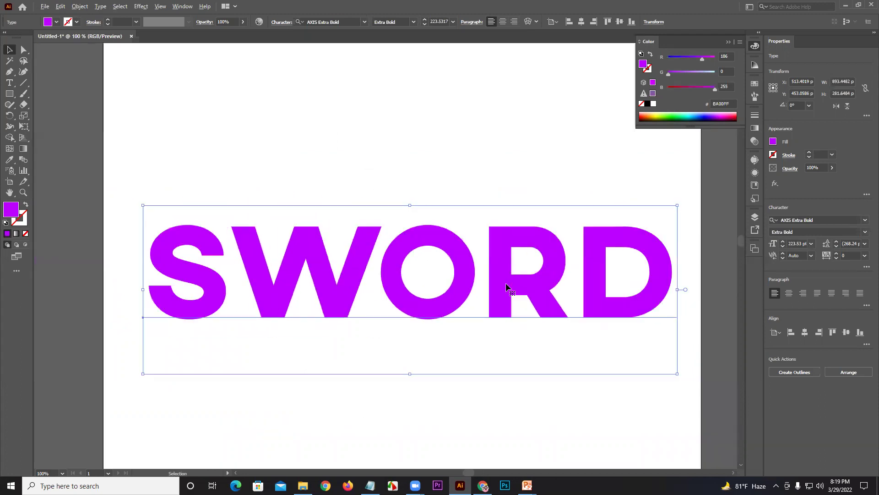
drag(418, 183, 408, 243)
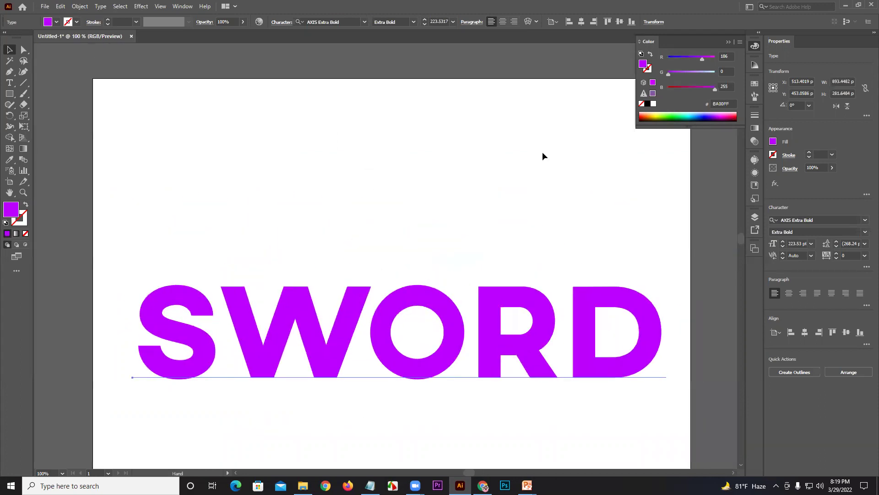
click(728, 42)
click(575, 202)
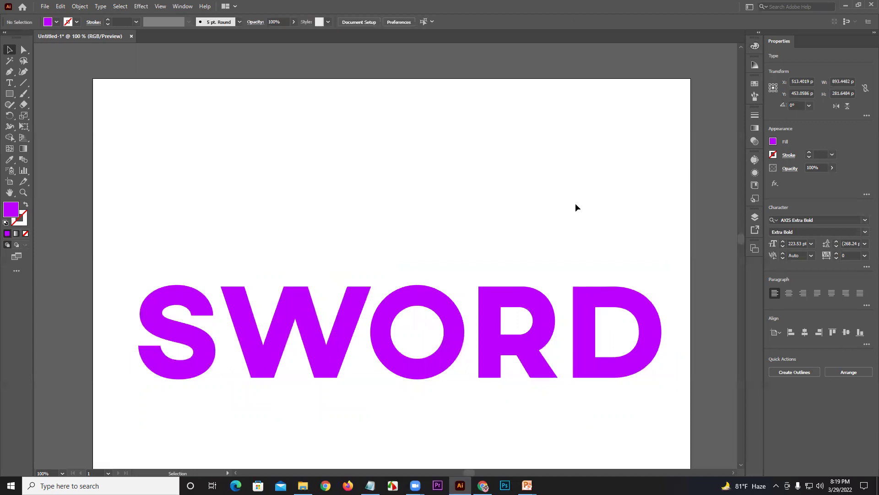
scroll(575, 203, down, 1)
drag(618, 240, 539, 210)
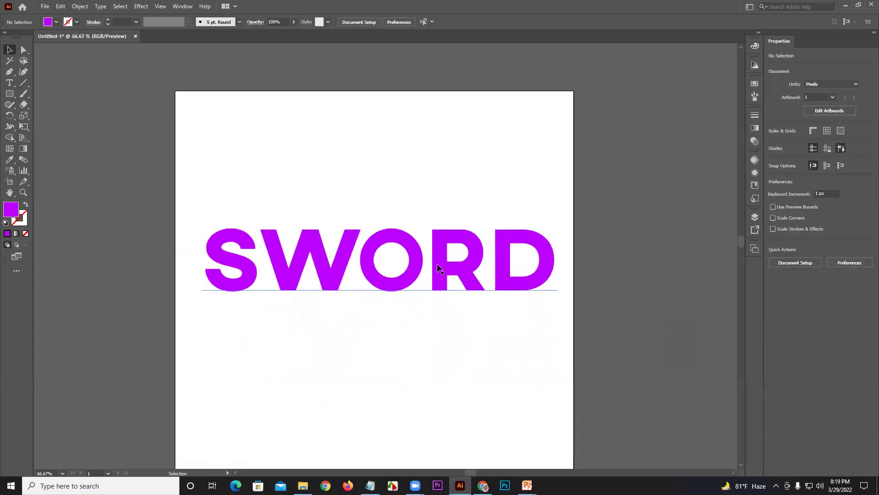
click(387, 265)
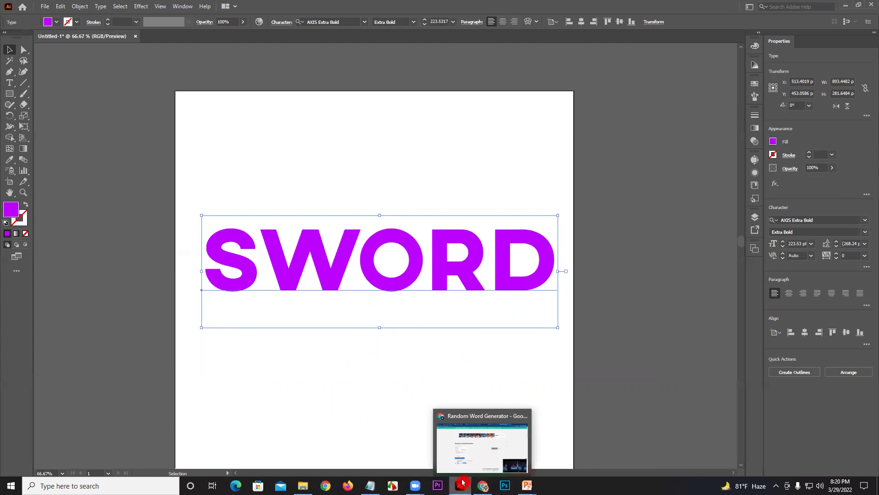
- Bring up the Chrome window's Random Word Generator preview from the taskbar
mouse_move(412, 483)
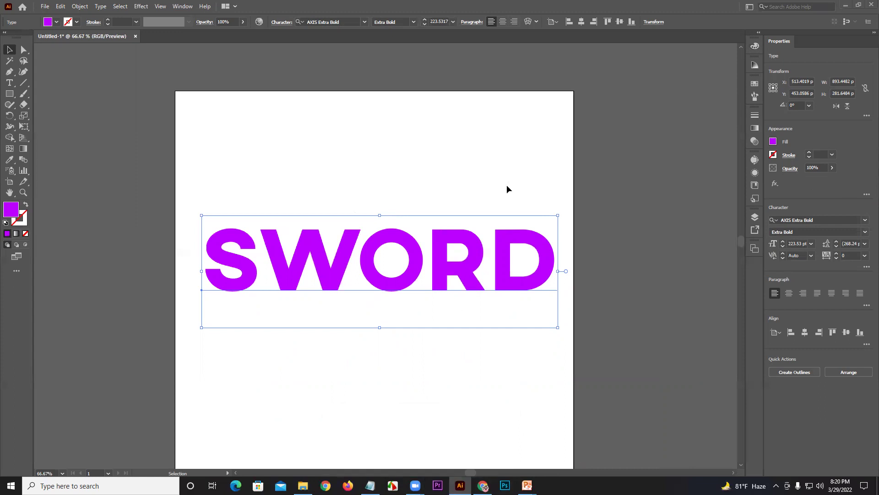
key(space)
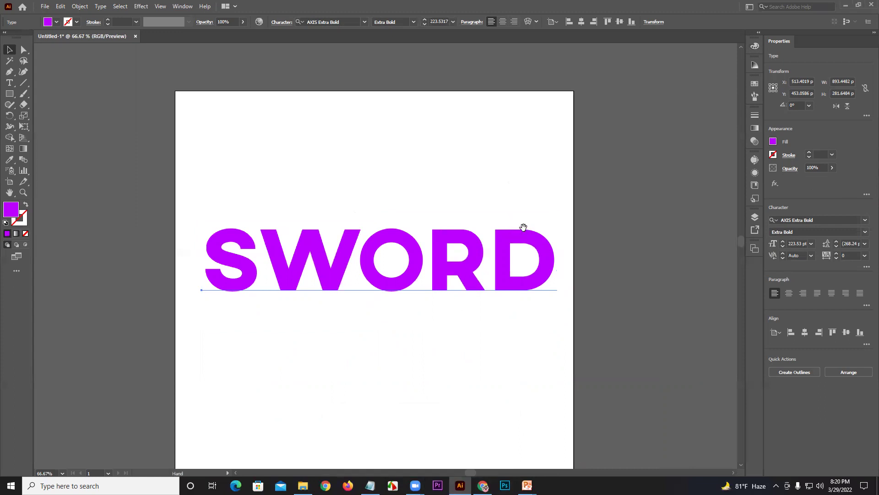
drag(523, 227, 562, 233)
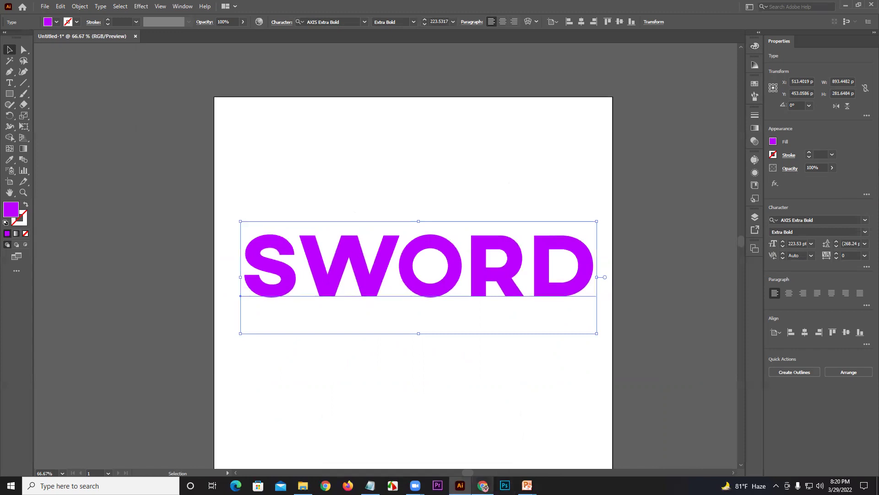
click(486, 472)
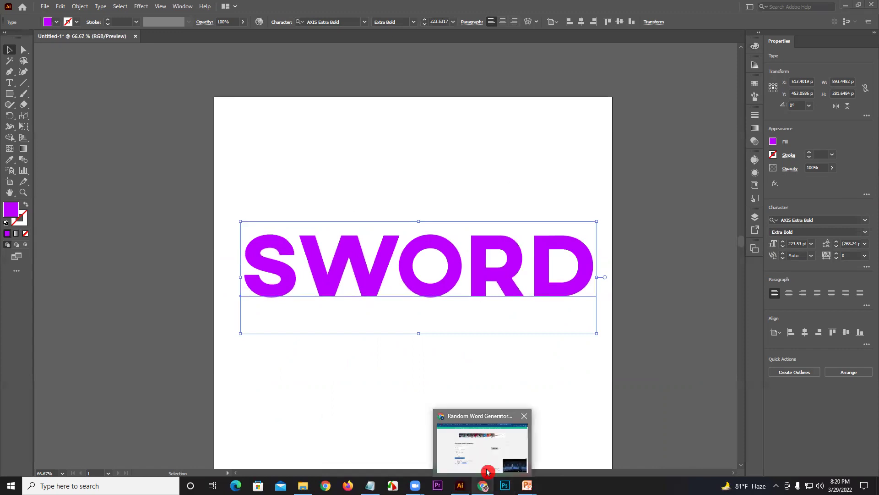
- Switch to the 'display font logo design' results and preview the FLIX example
click(542, 6)
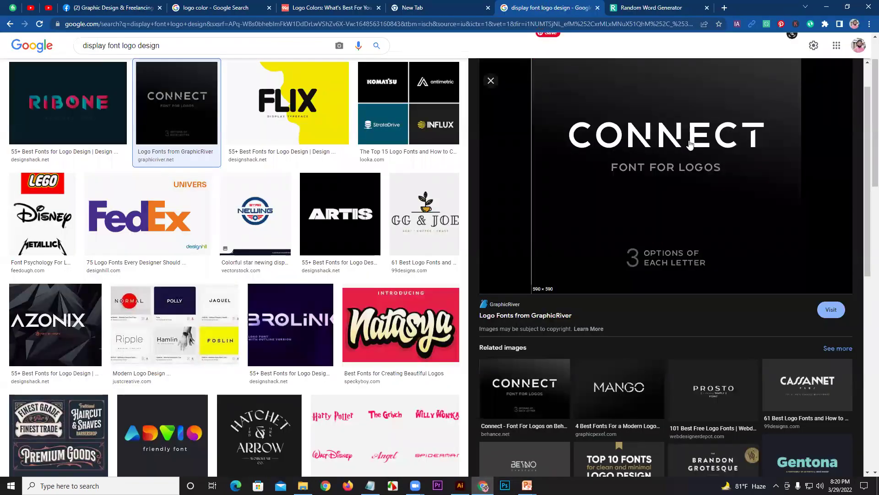
click(320, 110)
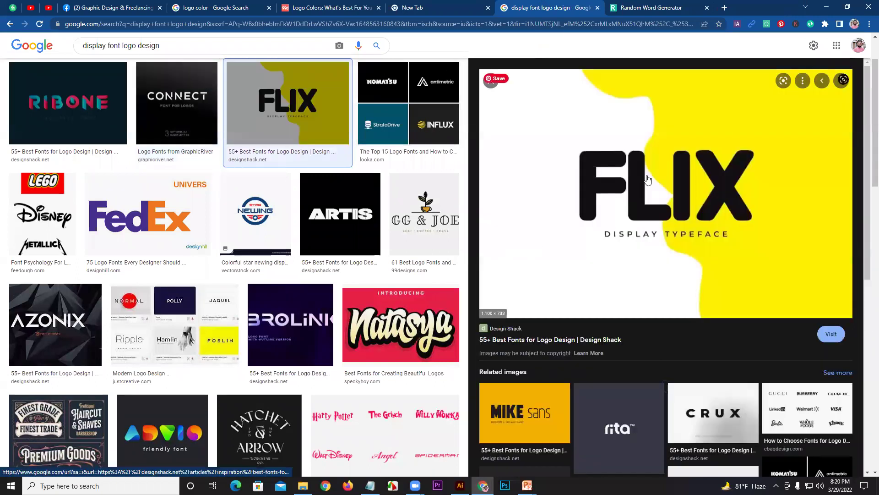
scroll(293, 202, up, 2)
scroll(270, 210, down, 3)
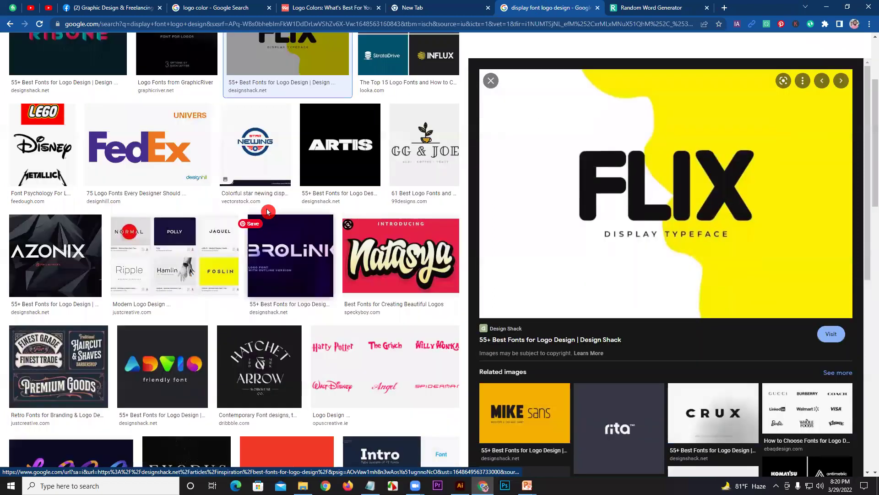
scroll(191, 179, down, 3)
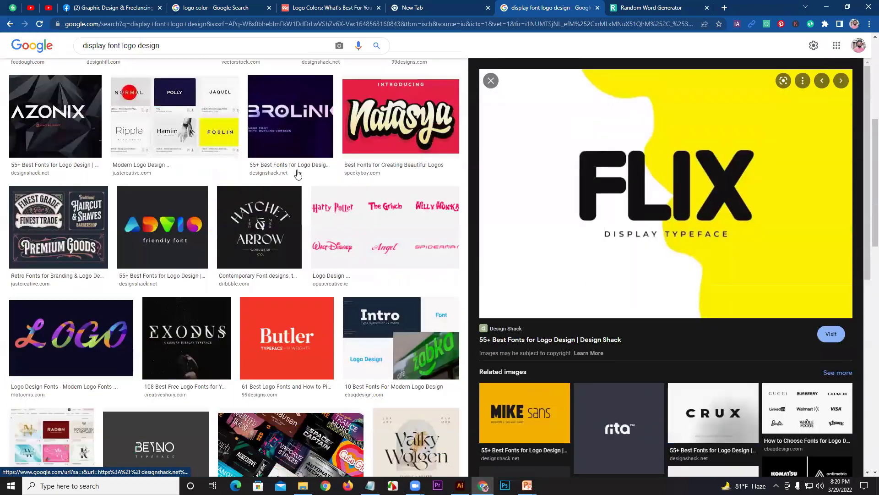
- View the BROLINK example and related BECKMAN, MEXON and nova font images
click(296, 138)
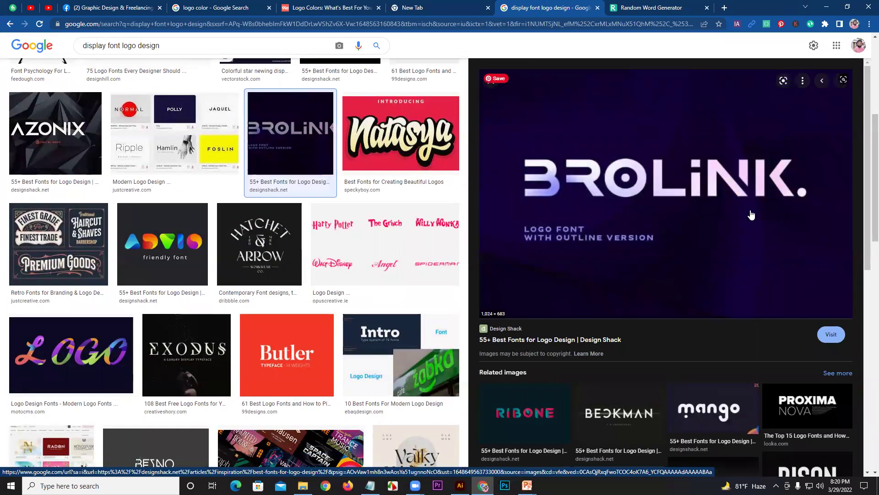
scroll(749, 210, down, 1)
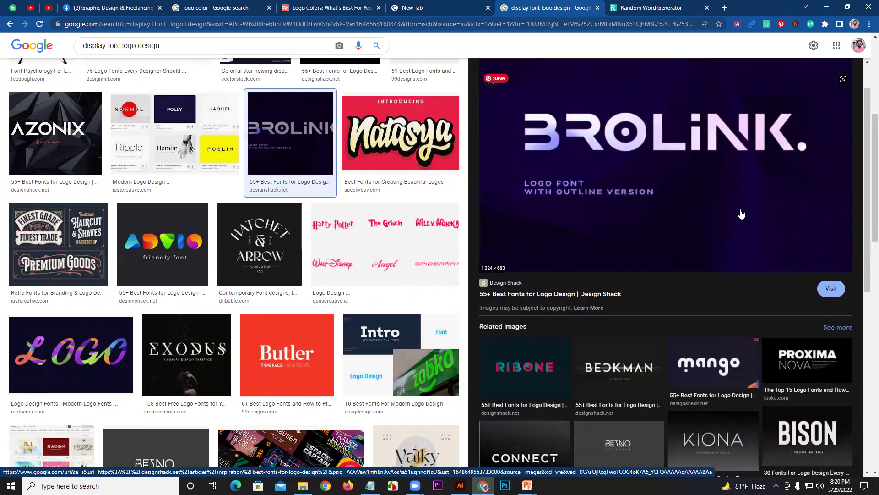
click(610, 374)
scroll(609, 245, down, 4)
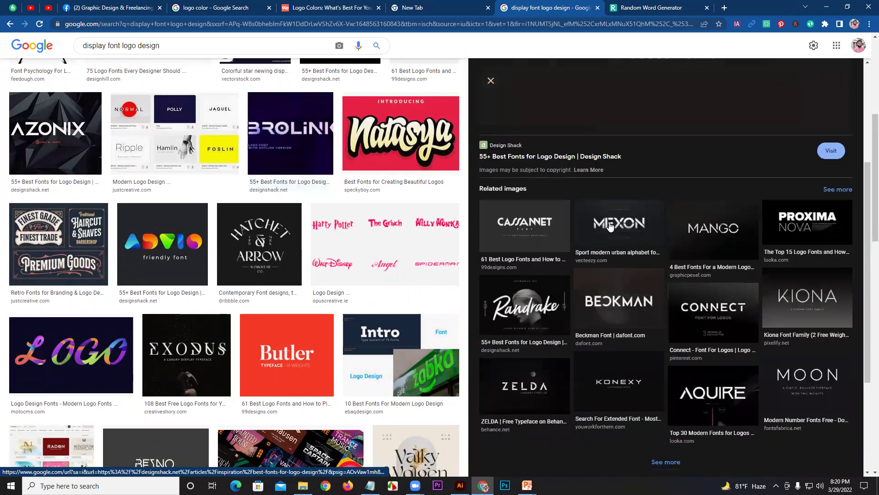
click(610, 245)
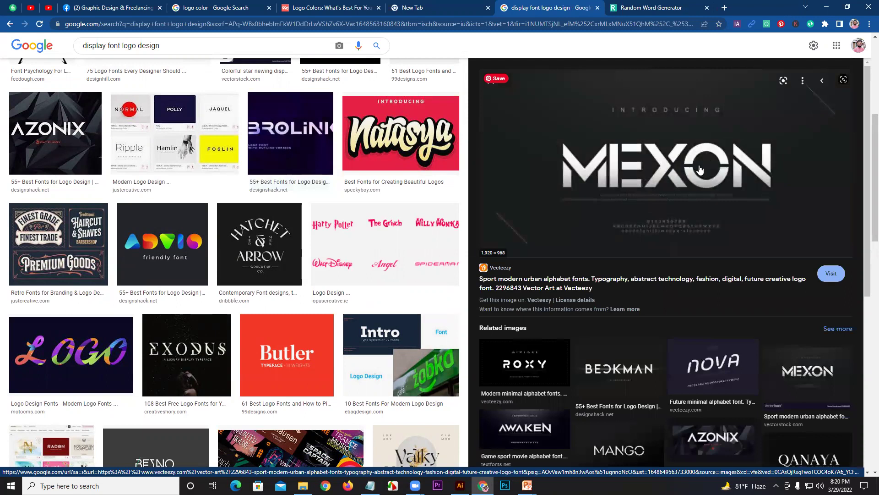
scroll(703, 220, down, 1)
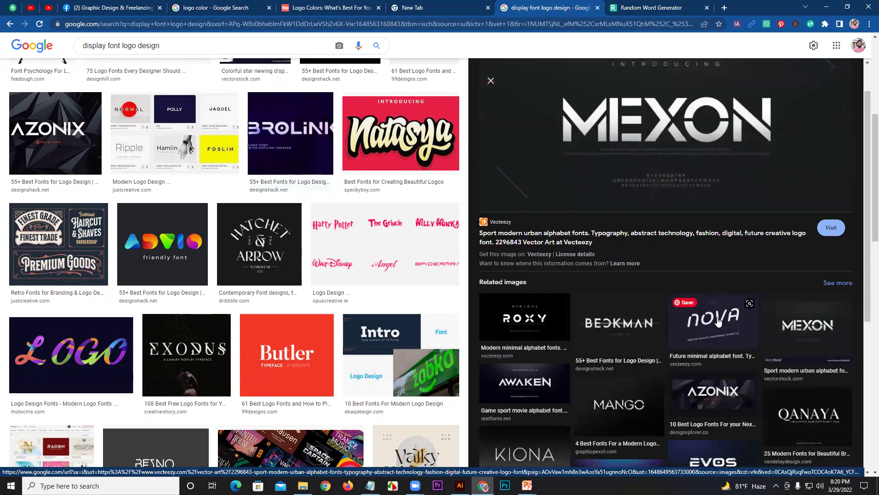
click(719, 321)
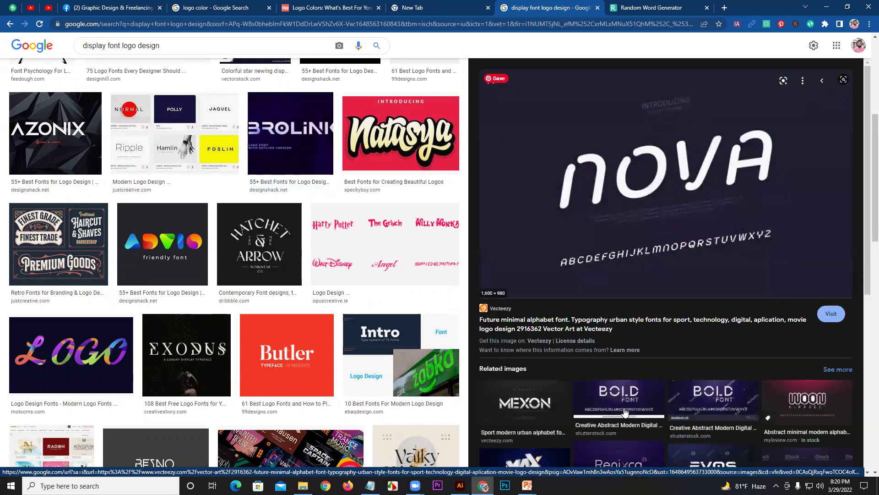
- Alt-drag a SWORD copy upward and convert the lower SWORD to outlines with Create Outlines
click(460, 486)
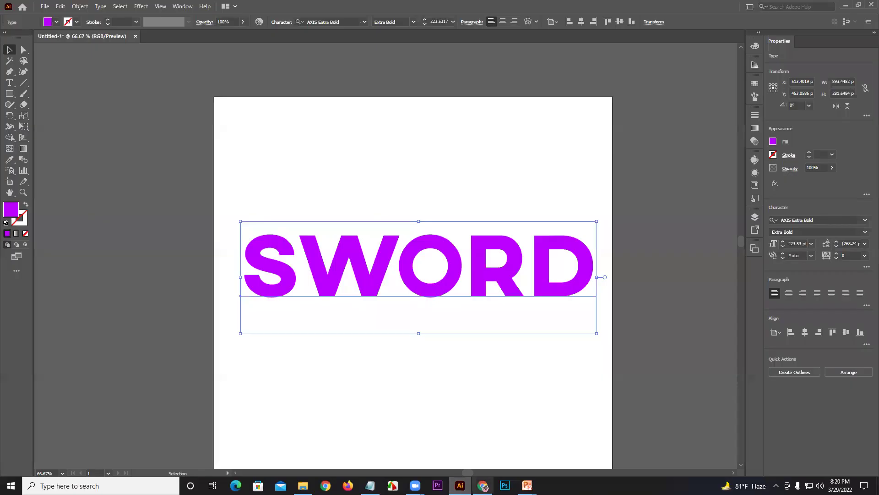
drag(433, 292, 456, 156)
right_click(447, 243)
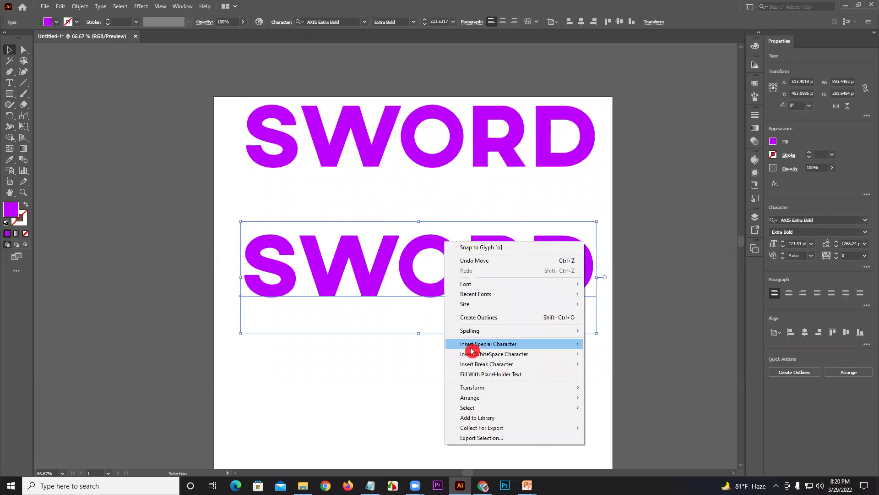
click(478, 318)
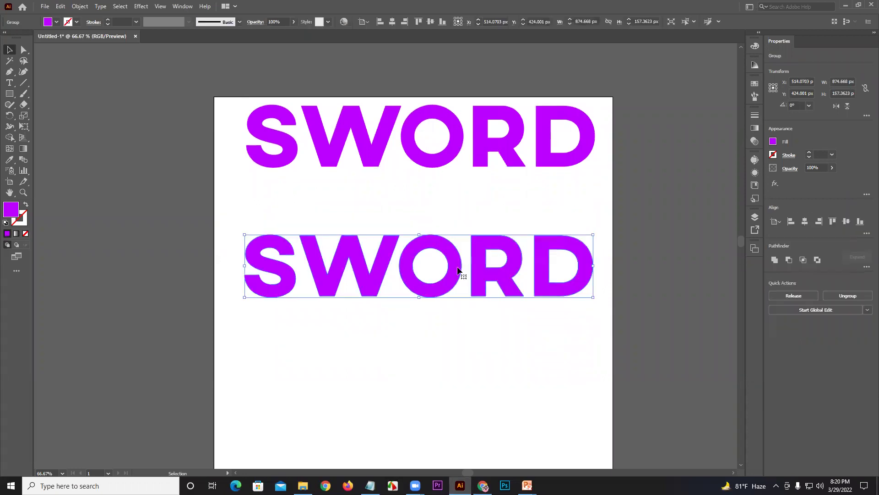
click(489, 350)
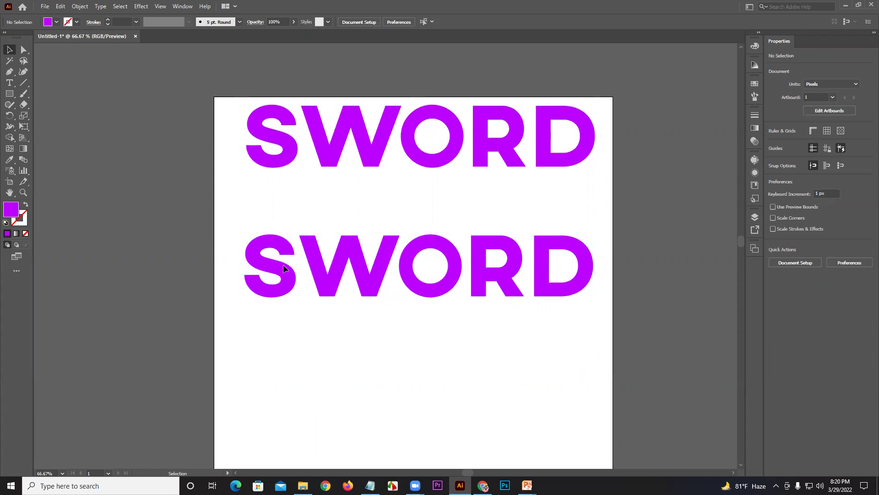
- Round the S's upper terminal corner with the Direct Selection live-corner widget
key(a)
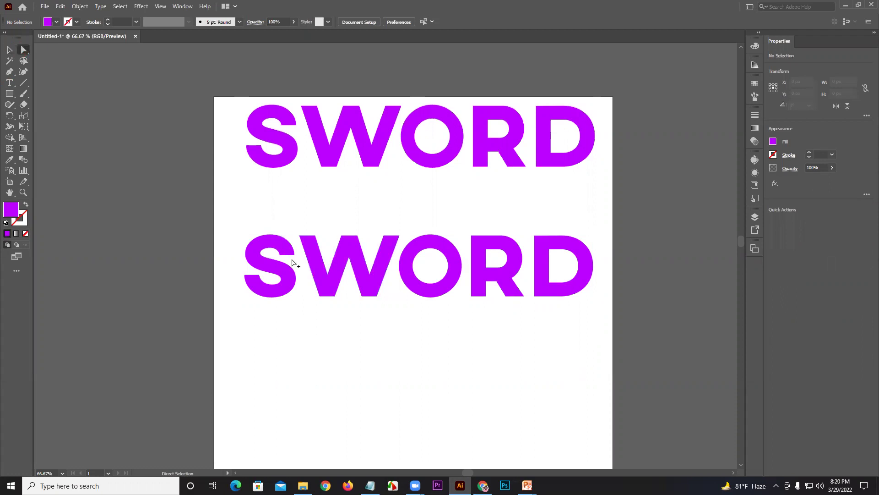
scroll(286, 253, up, 2)
click(266, 253)
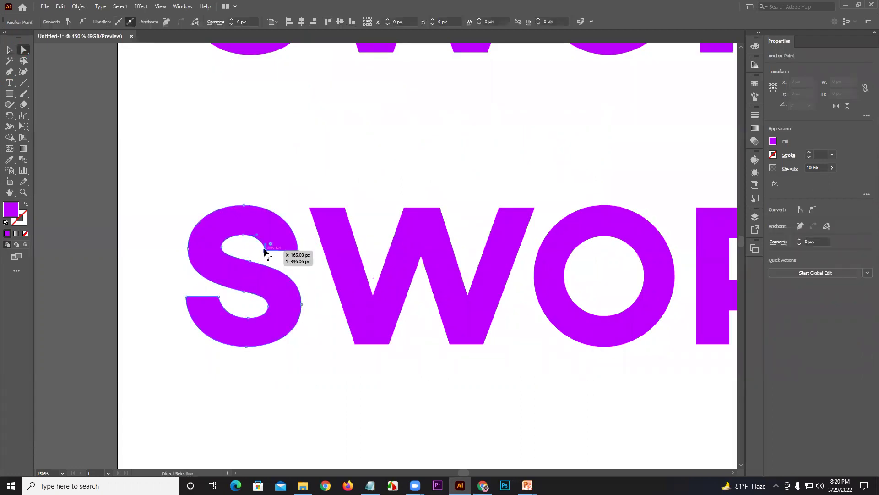
drag(281, 225, 285, 231)
click(276, 169)
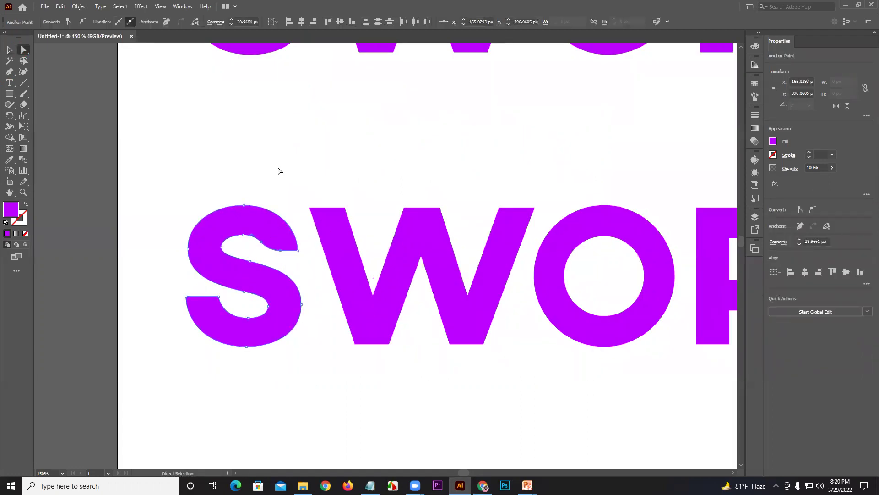
scroll(294, 204, down, 1)
- Curve the S's lower terminal corner and move the upper SWORD down closer
click(287, 211)
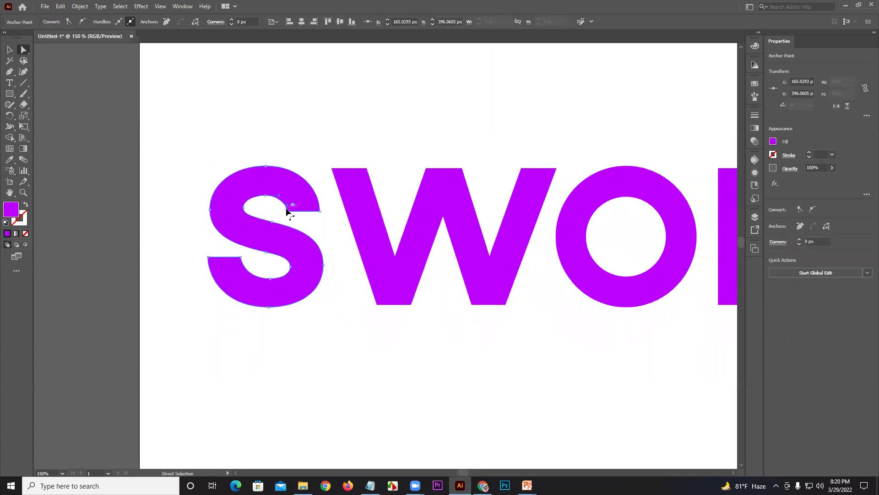
drag(288, 216, 320, 216)
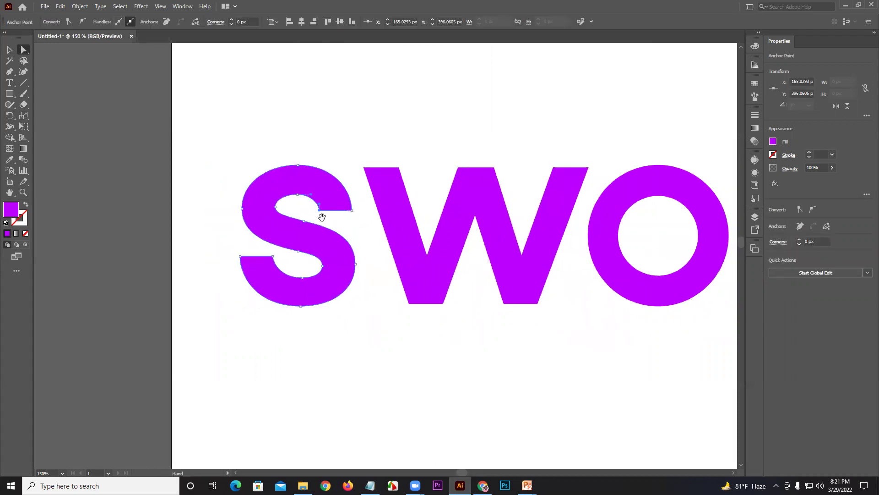
scroll(267, 244, up, 2)
scroll(280, 222, down, 1)
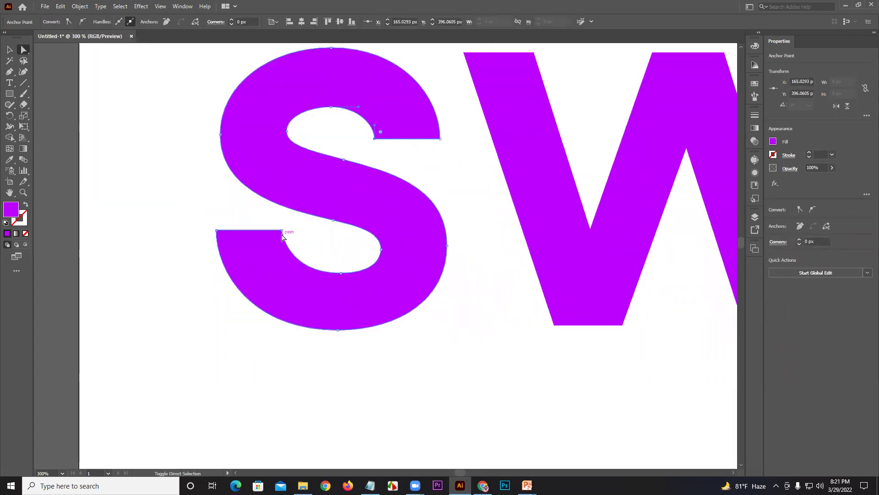
click(283, 233)
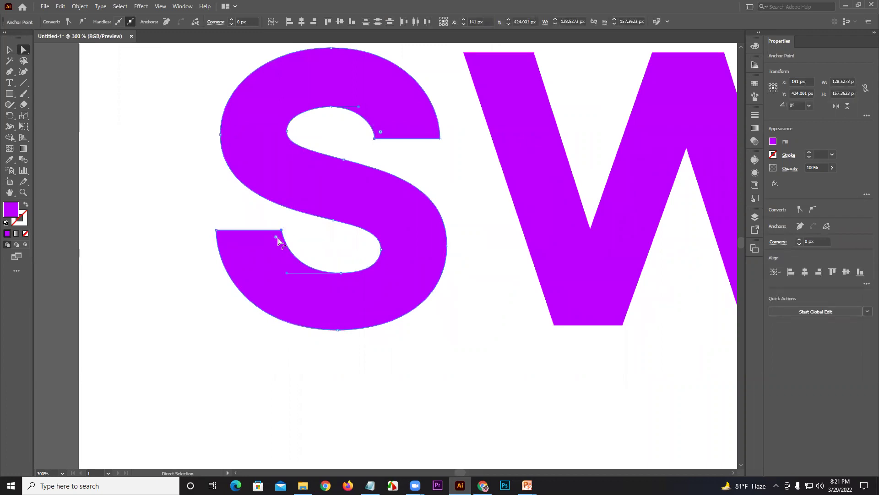
drag(277, 240, 251, 289)
click(242, 197)
scroll(248, 203, down, 2)
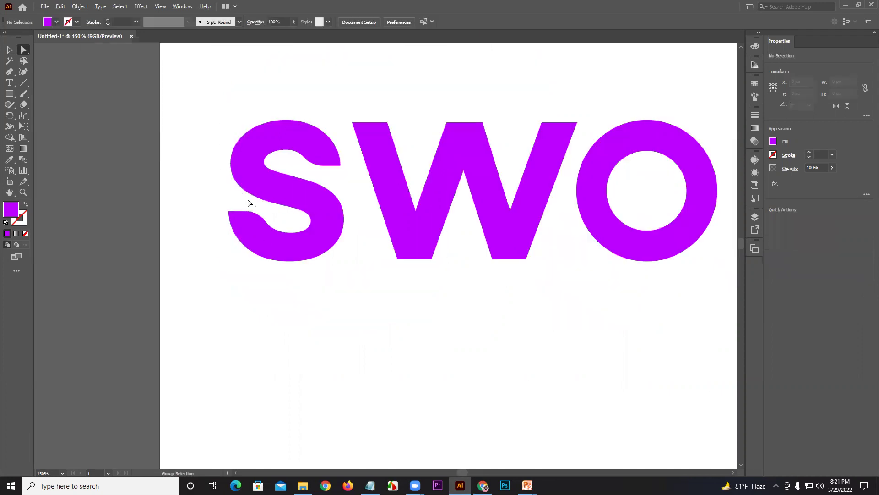
scroll(309, 209, down, 3)
drag(324, 138, 316, 152)
scroll(308, 142, up, 4)
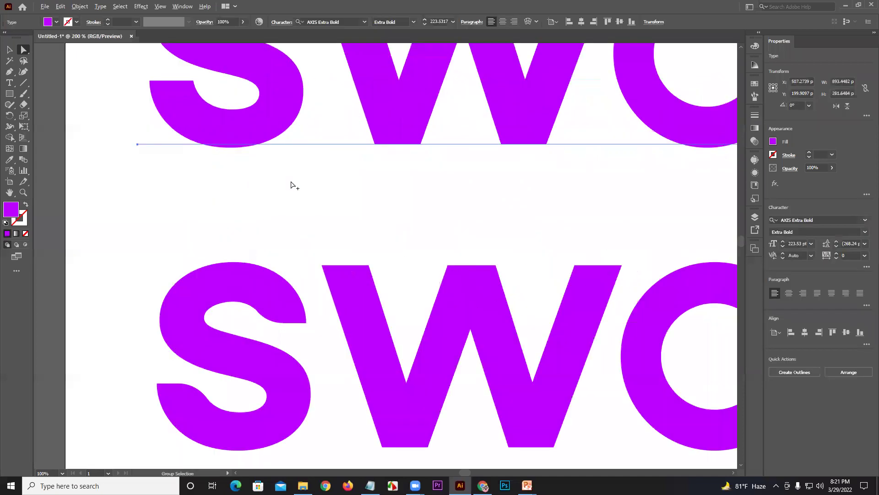
- Round the W's two outer top corners
drag(332, 244, 264, 213)
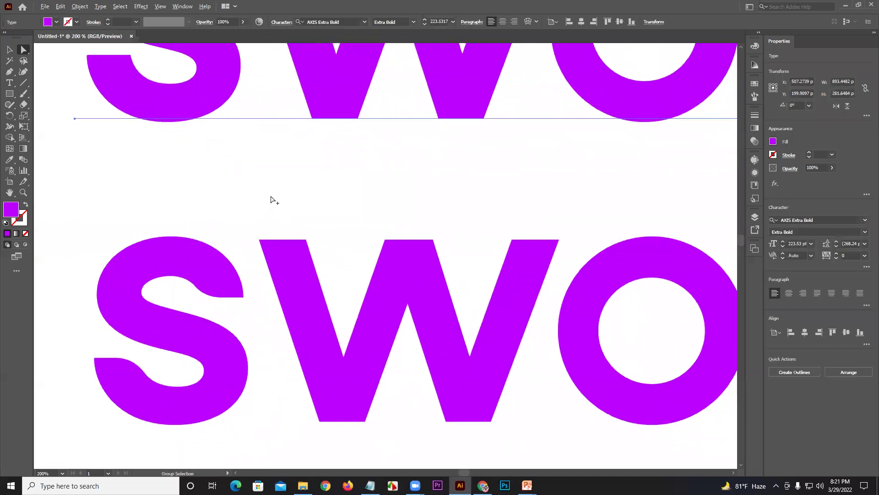
scroll(273, 200, down, 1)
drag(326, 232, 240, 235)
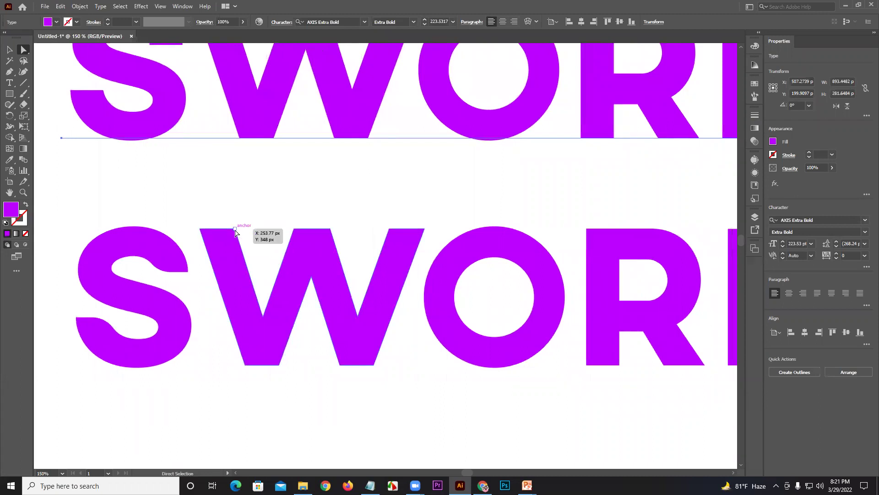
click(235, 230)
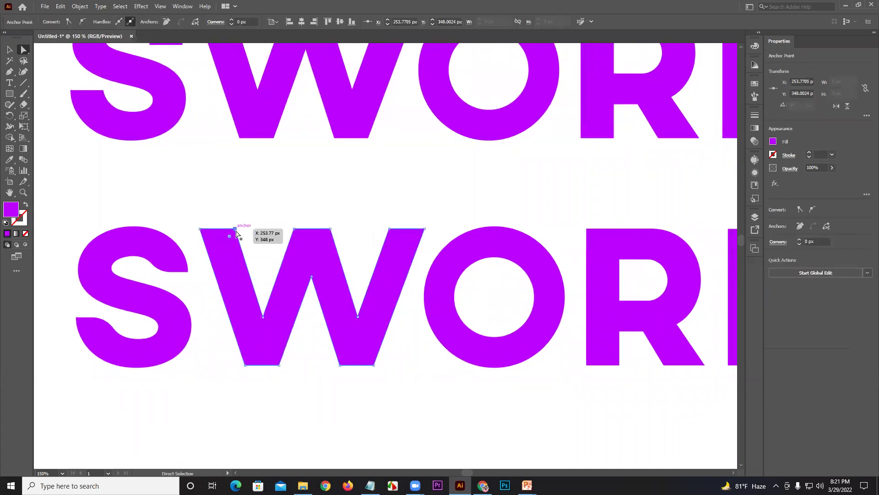
shift+click(389, 230)
drag(395, 238, 412, 263)
click(321, 224)
- Round the corners of the W's middle peak
mouse_move(321, 224)
mouse_down()
mouse_move(353, 236)
mouse_move(325, 220)
mouse_move(329, 233)
mouse_up()
click(328, 233)
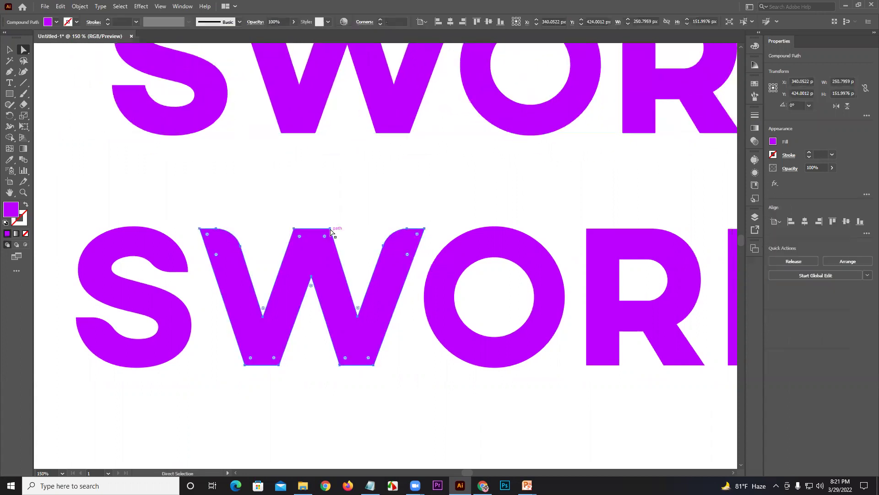
click(301, 232)
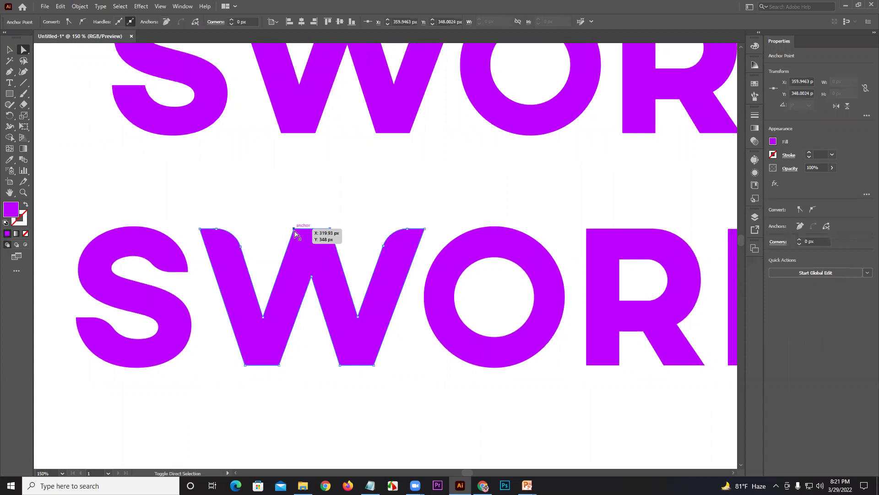
click(297, 233)
mouse_move(298, 236)
mouse_down()
mouse_move(300, 253)
mouse_move(308, 226)
mouse_up()
click(362, 226)
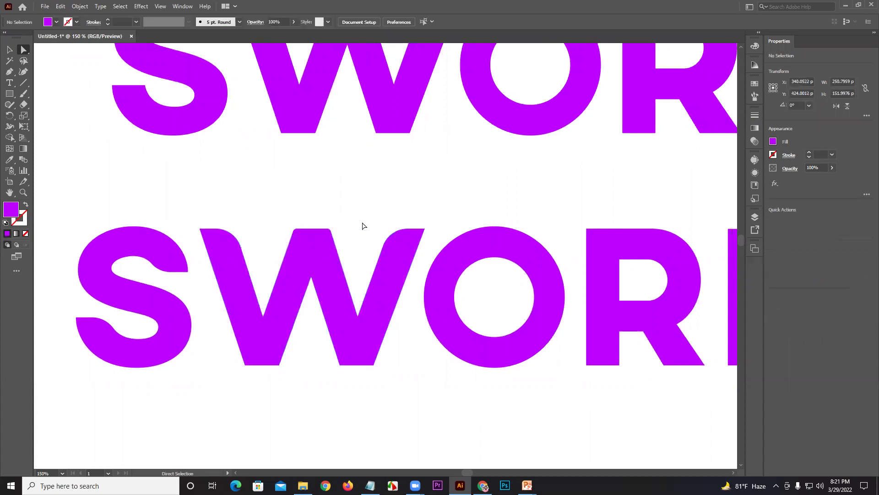
drag(423, 251, 455, 212)
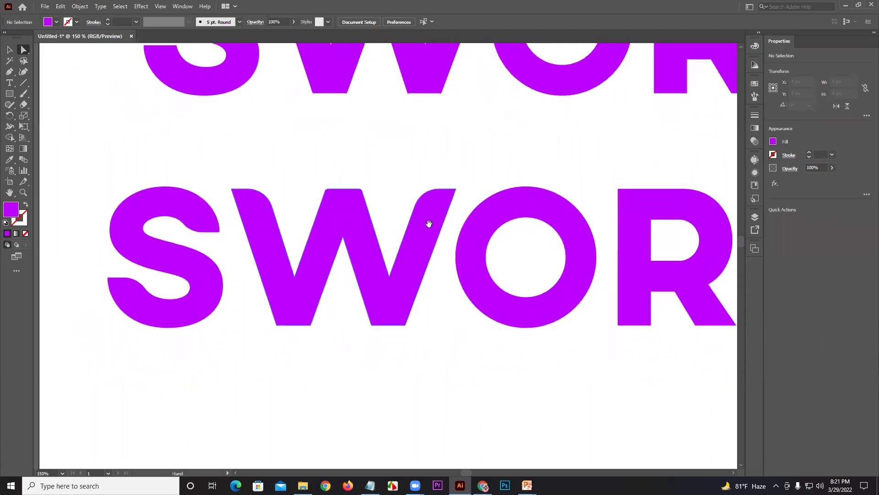
- Round the W's bottom corners, with the inner ones at about 21.79 px
click(277, 326)
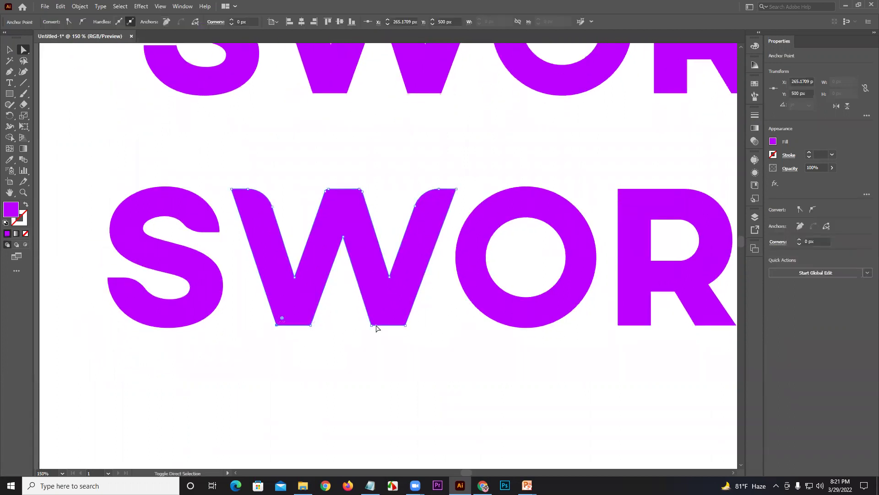
shift+click(404, 325)
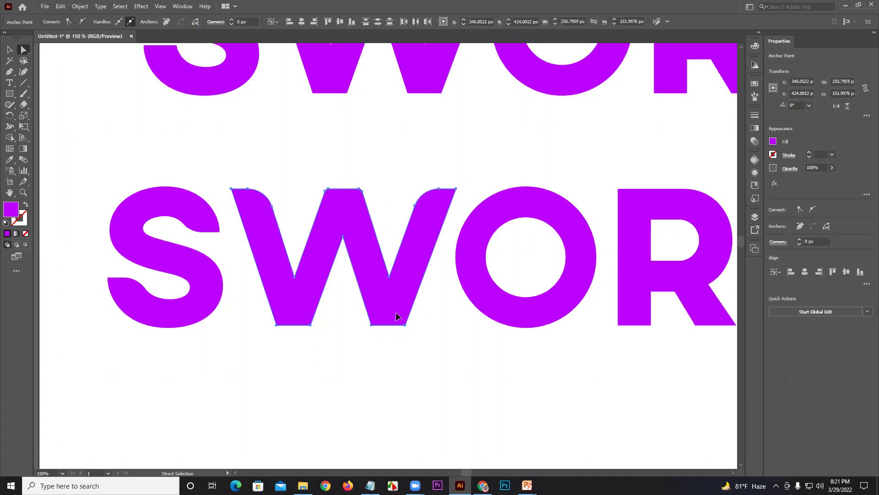
click(399, 317)
click(405, 325)
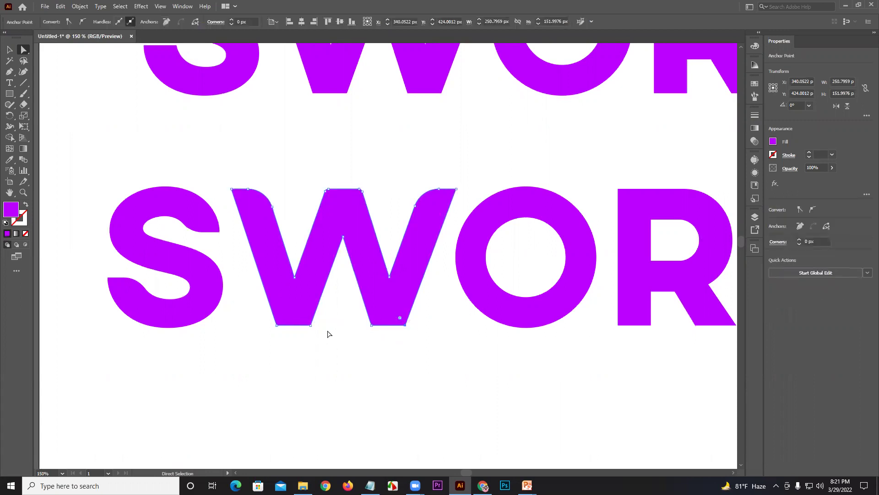
shift+click(278, 324)
drag(282, 319, 275, 355)
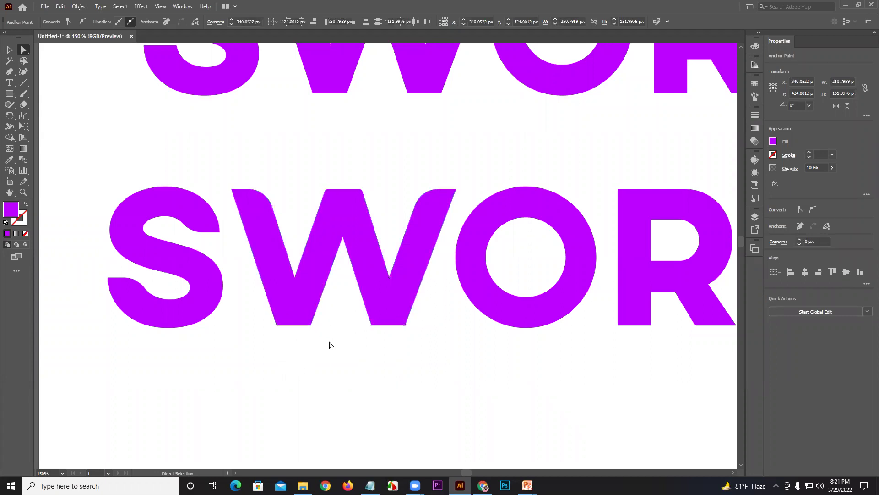
click(329, 344)
drag(307, 310, 395, 310)
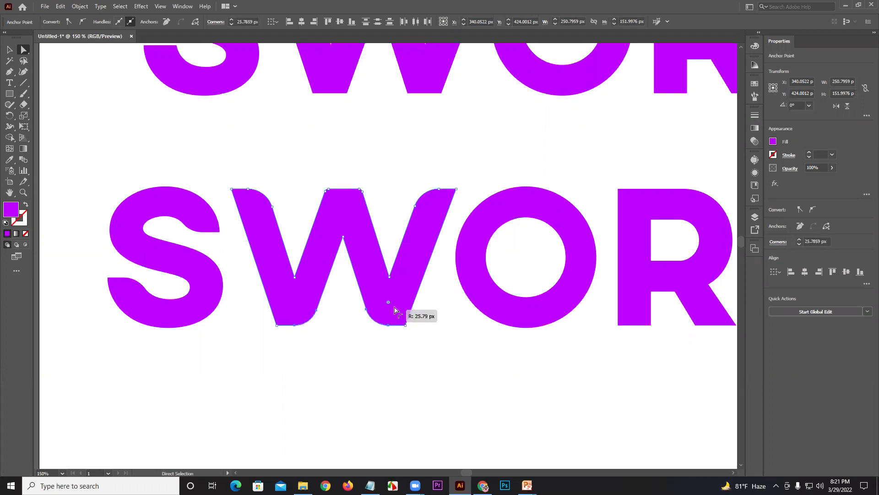
click(374, 354)
alt+scroll(378, 349, down, 3)
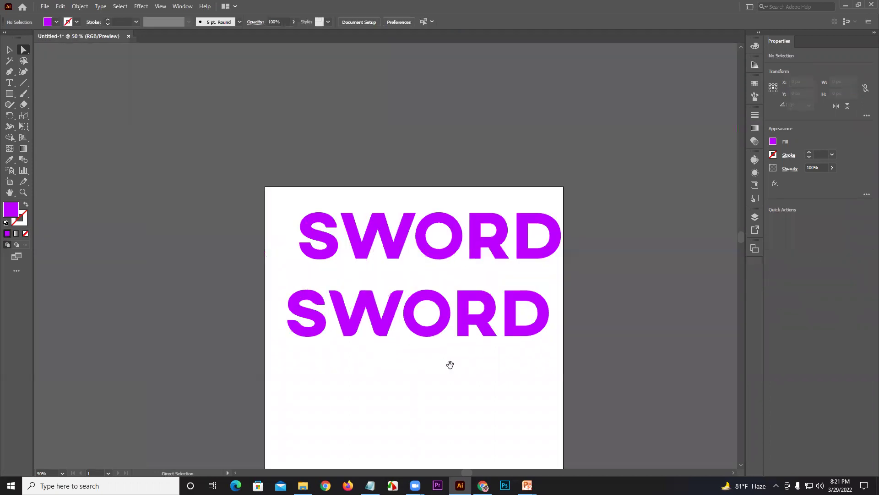
- Try live corners on the R's top-left and stem corners, then reset them
alt+scroll(399, 338, up, 2)
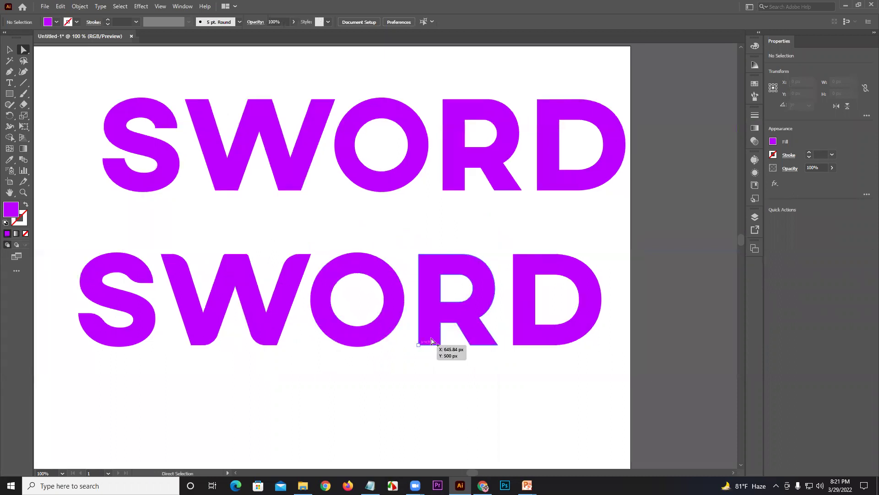
alt+scroll(479, 354, up, 2)
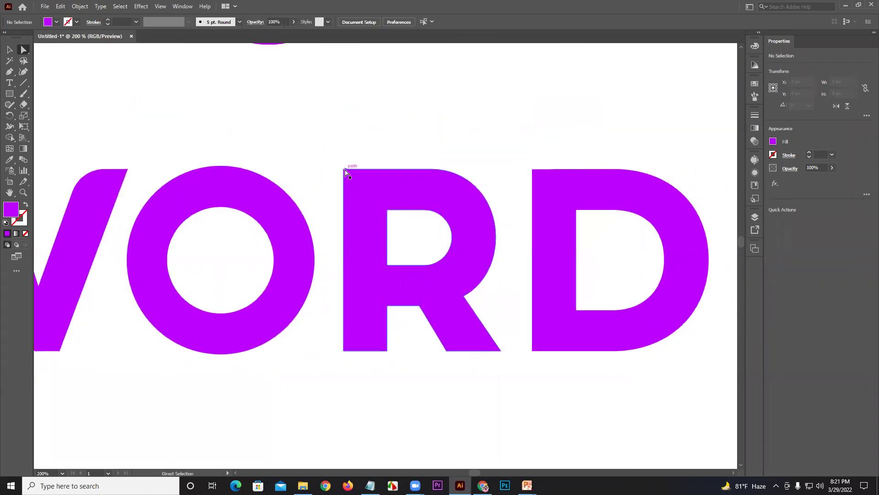
click(344, 170)
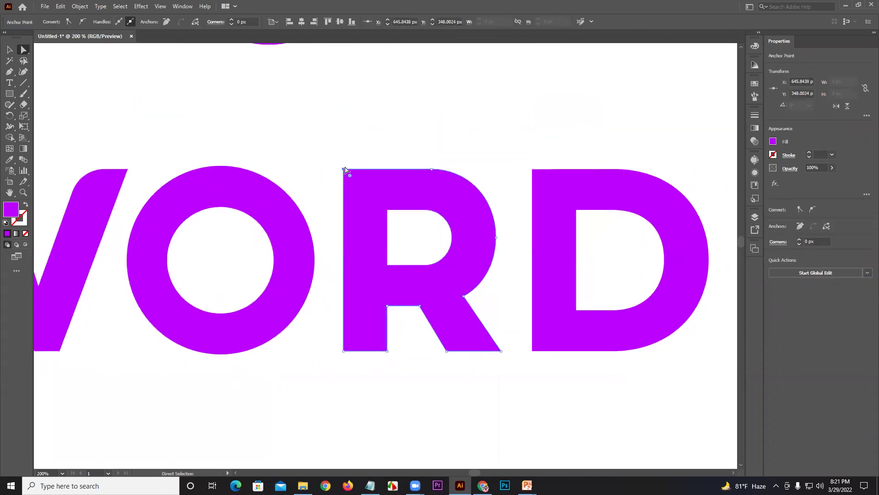
shift+click(388, 351)
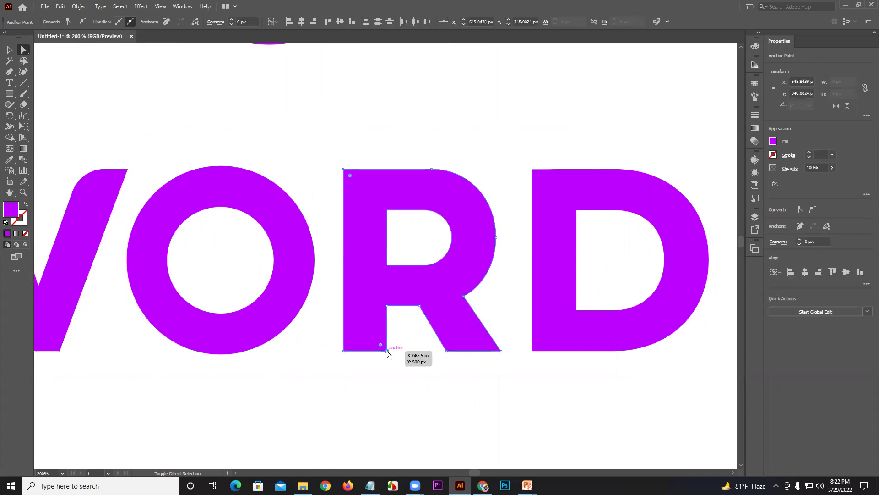
drag(381, 349, 364, 339)
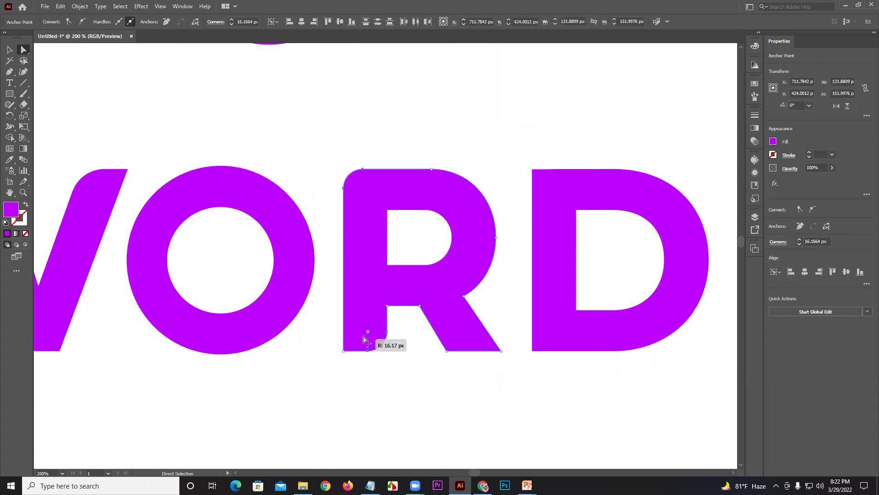
click(334, 349)
key(v)
click(378, 274)
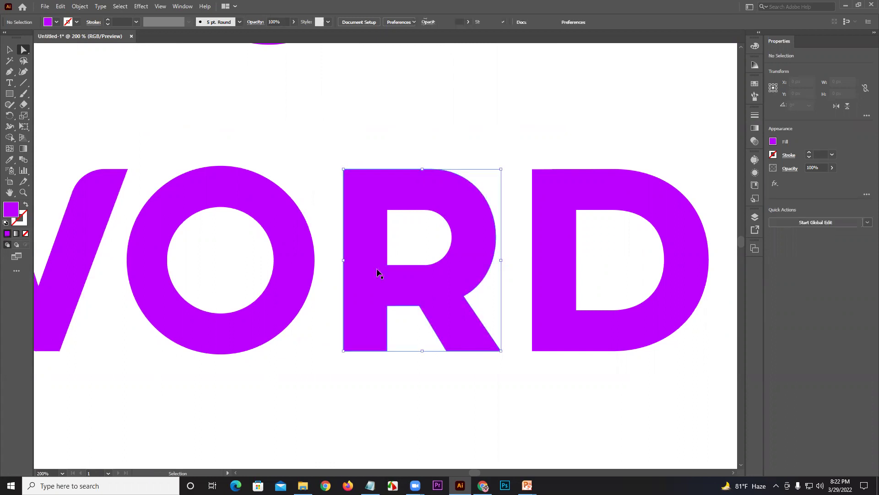
drag(331, 141, 319, 120)
click(343, 184)
click(371, 160)
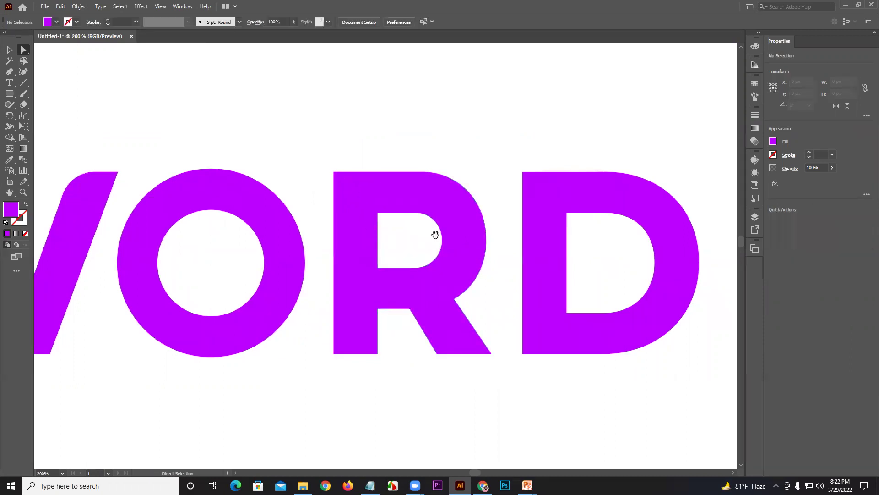
scroll(430, 257, down, 1)
- Test rounding the R's bottom-left and leg inner corners, keeping them sharp at 0 px
click(377, 308)
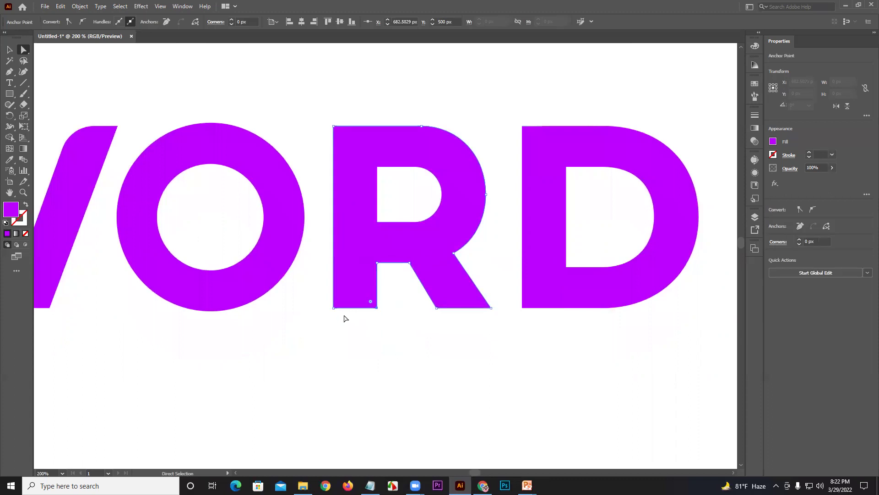
click(333, 307)
drag(340, 302, 387, 320)
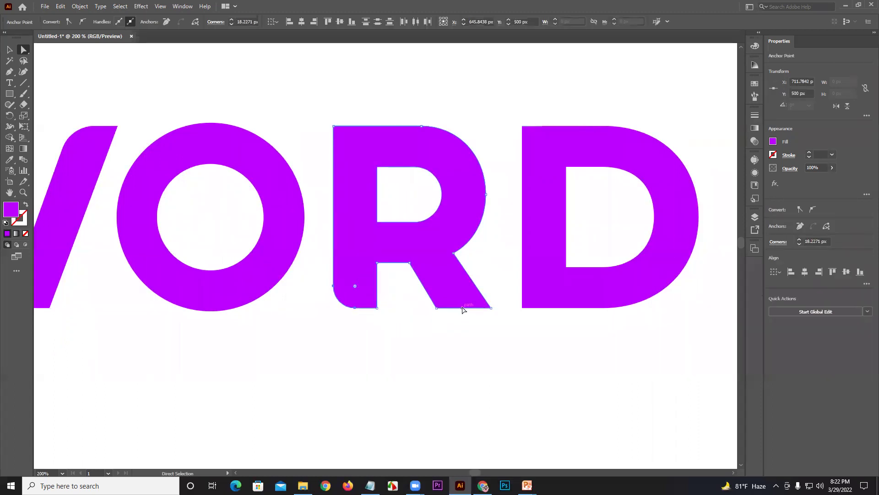
click(490, 308)
click(436, 310)
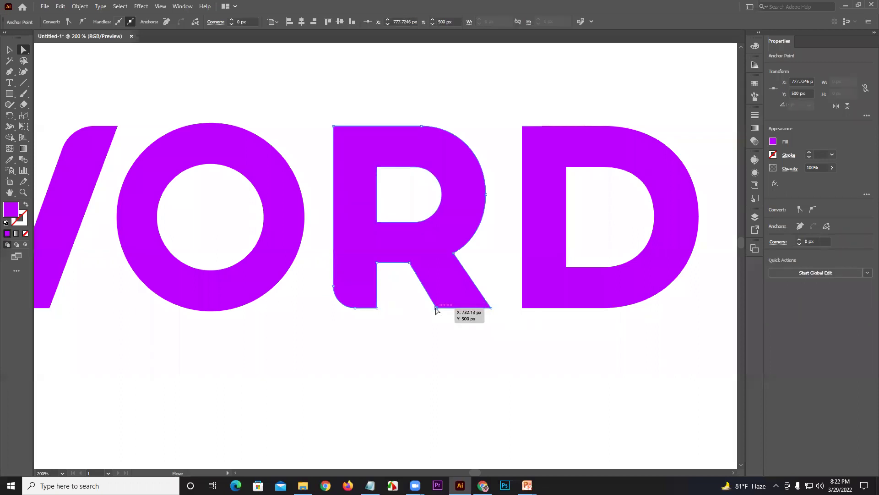
drag(441, 302, 473, 275)
click(329, 292)
drag(357, 334, 355, 288)
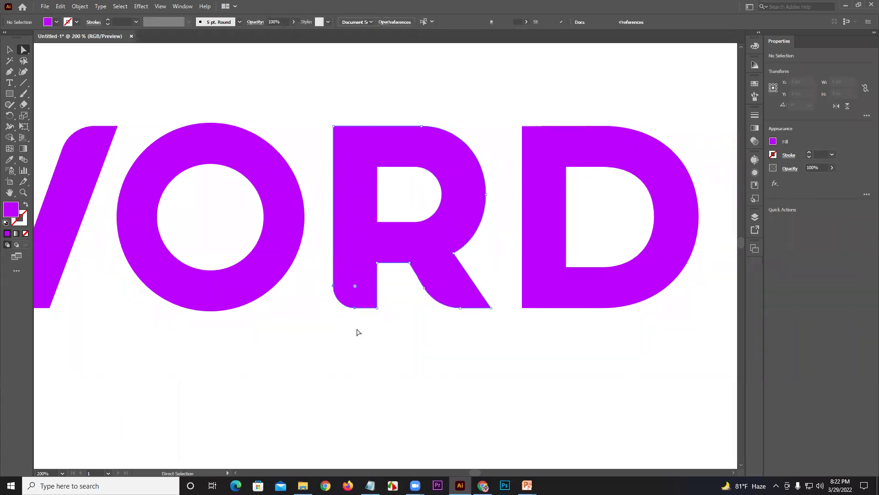
click(356, 364)
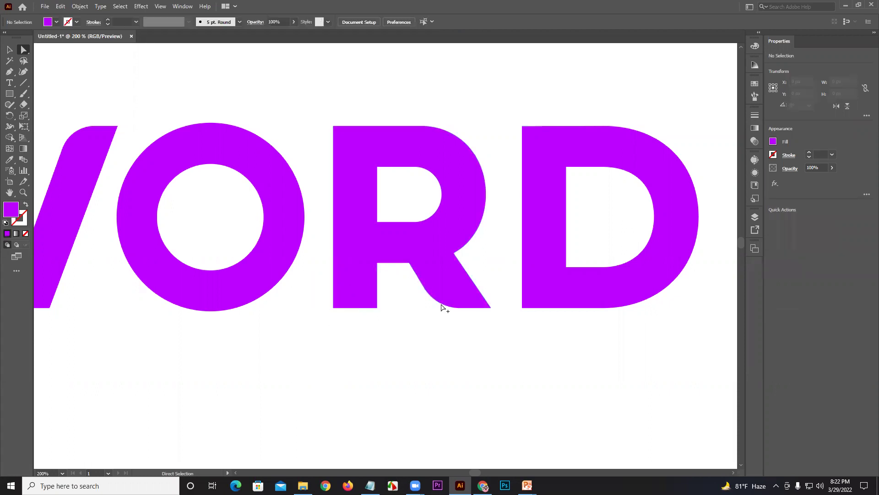
scroll(500, 353, down, 2)
scroll(405, 324, up, 2)
- Try rounding the D's top-left and bottom-left corners, then return them to sharp
click(378, 329)
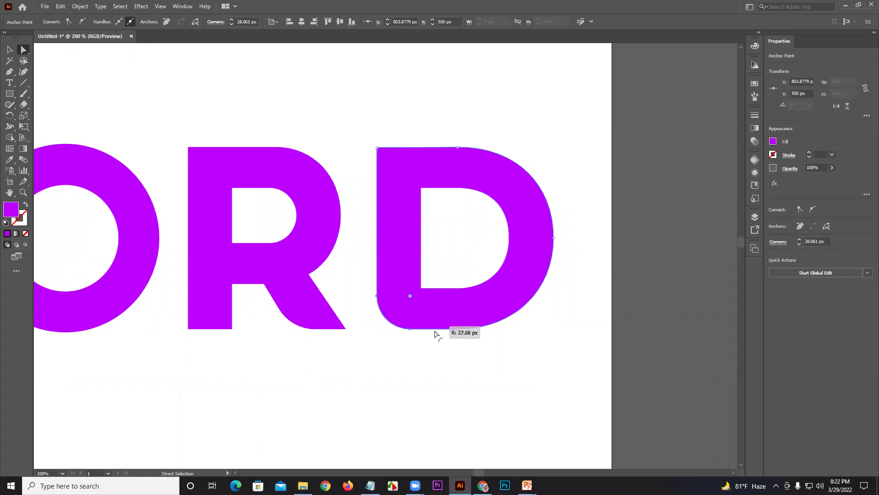
click(378, 147)
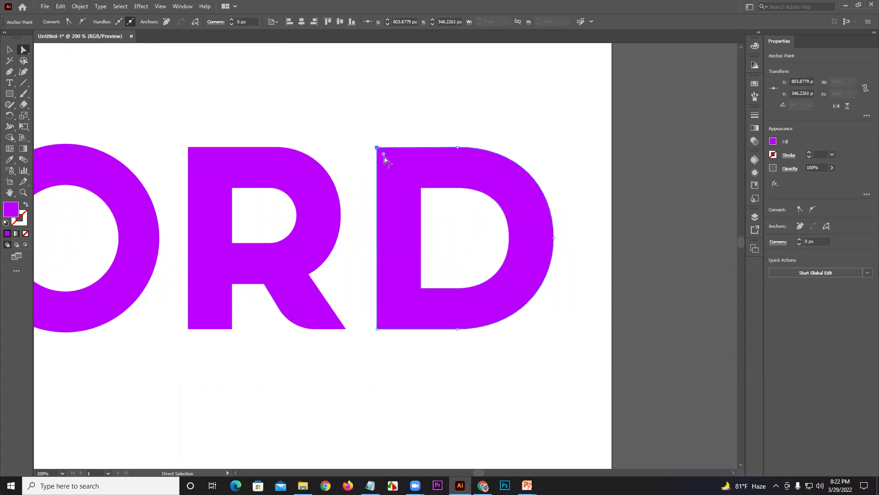
drag(386, 157, 357, 133)
scroll(493, 229, down, 3)
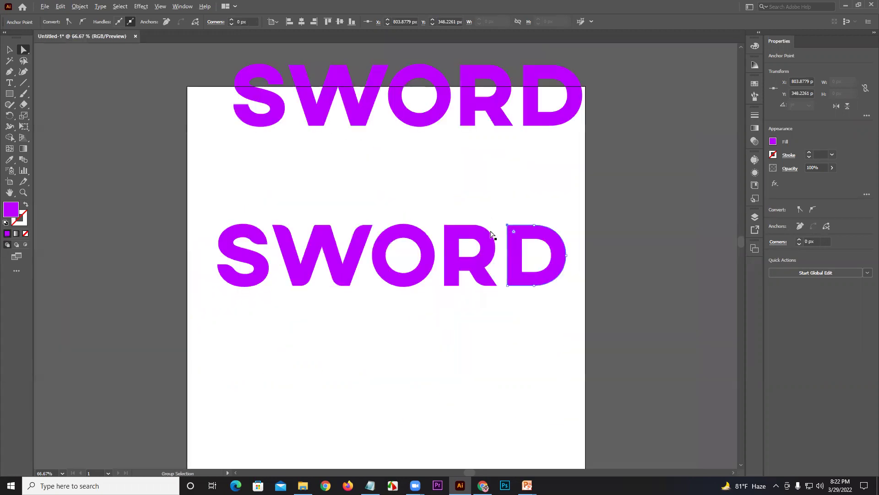
scroll(480, 280, up, 2)
click(444, 305)
drag(450, 296, 480, 357)
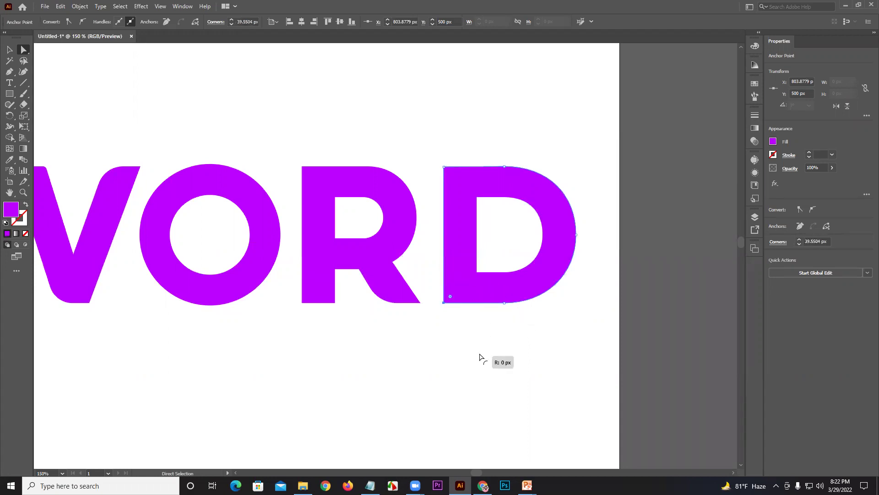
click(507, 310)
drag(479, 295, 504, 311)
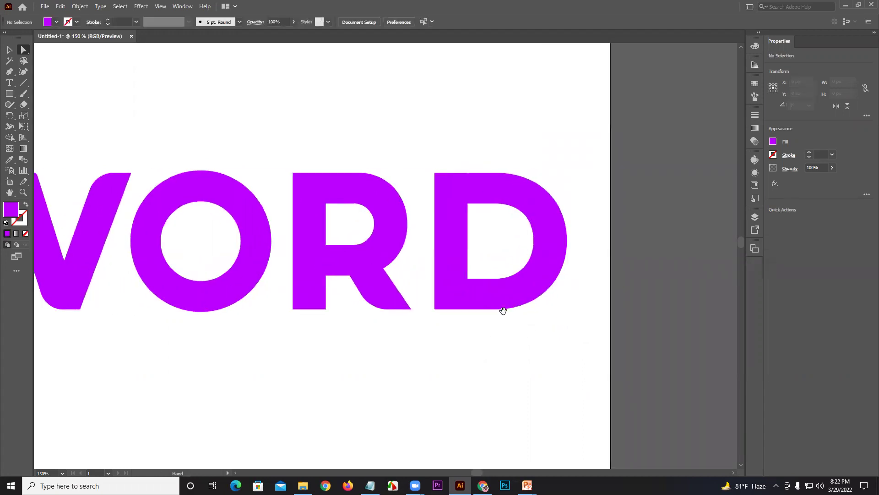
scroll(452, 329, down, 3)
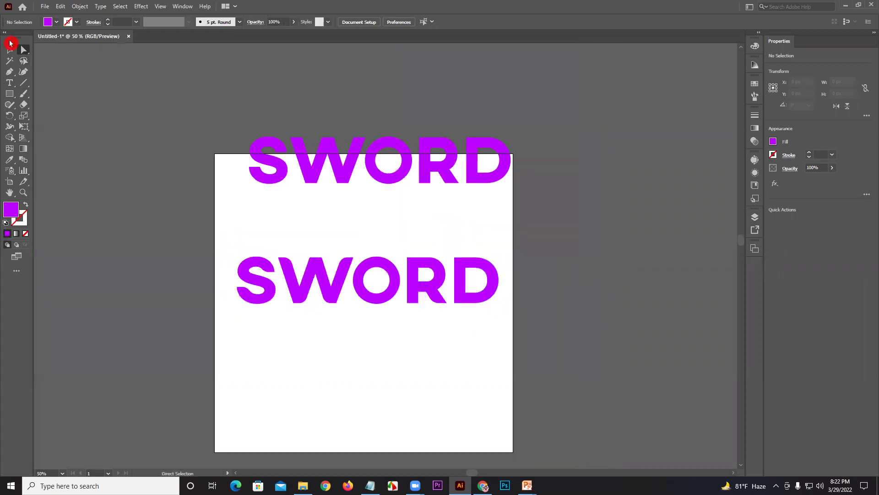
- Select the lower SWORD with the Selection tool and move it down about 53 px
click(11, 51)
scroll(379, 281, up, 2)
drag(130, 227, 518, 286)
scroll(366, 282, up, 2)
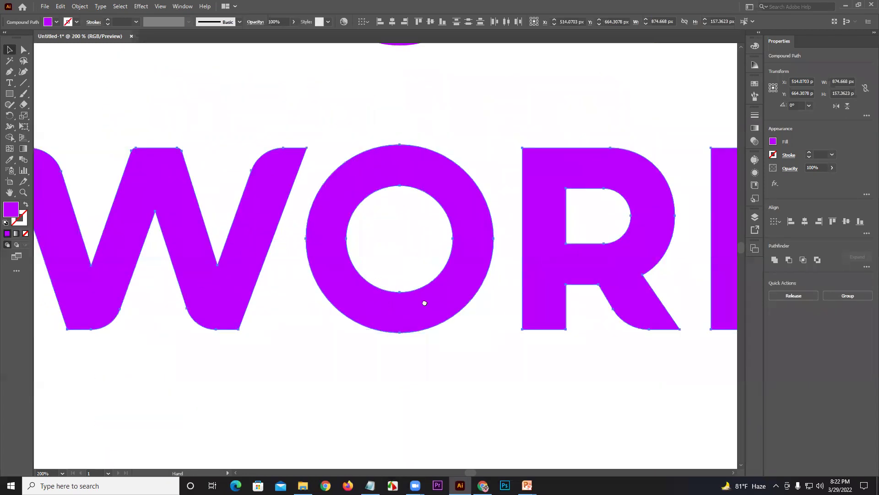
scroll(424, 302, down, 2)
click(408, 328)
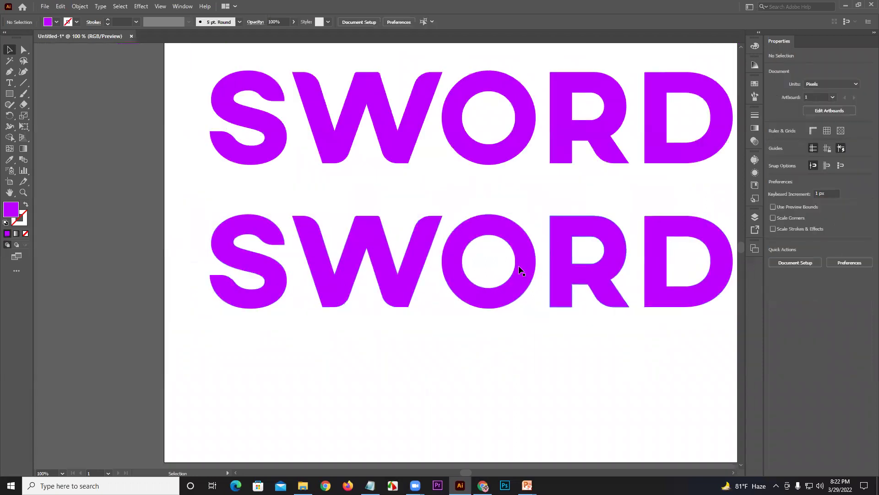
scroll(520, 271, up, 1)
scroll(543, 291, right, 3)
scroll(228, 237, right, 1)
click(19, 93)
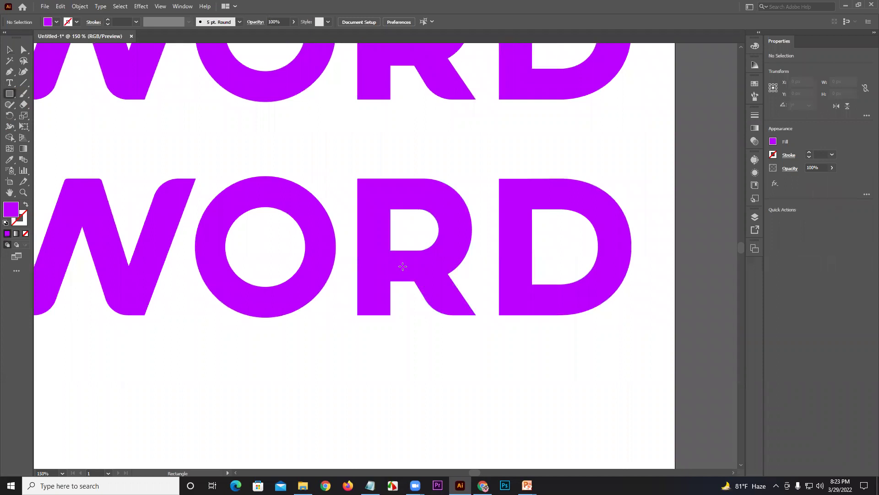
- Draw a small rectangle in the R's stem and place a 90°-rotated copy on the D's stem
drag(391, 249, 406, 298)
click(7, 49)
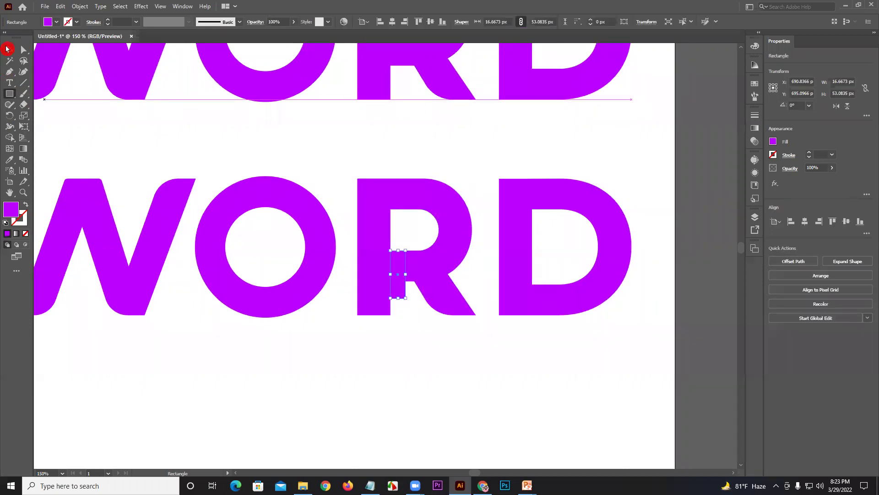
drag(383, 359, 330, 317)
scroll(330, 317, up, 2)
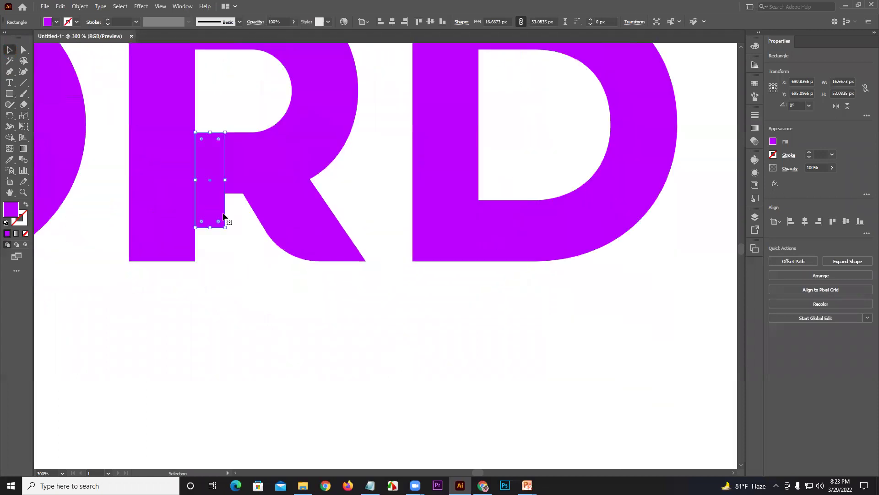
drag(225, 220, 237, 290)
drag(415, 292, 487, 299)
drag(487, 299, 484, 299)
drag(431, 222, 393, 232)
drag(486, 276, 464, 248)
- Cut the rotated rectangle out of the D with Pathfinder Minus Front
shift+click(562, 251)
click(796, 268)
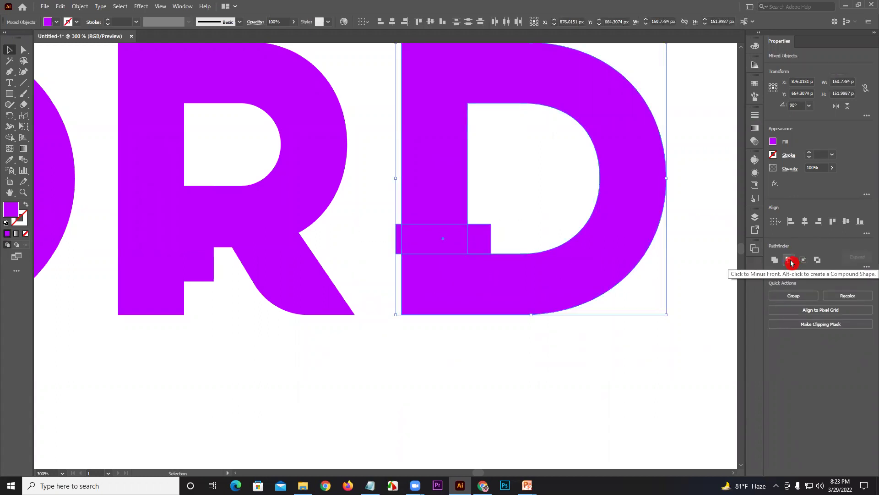
click(790, 260)
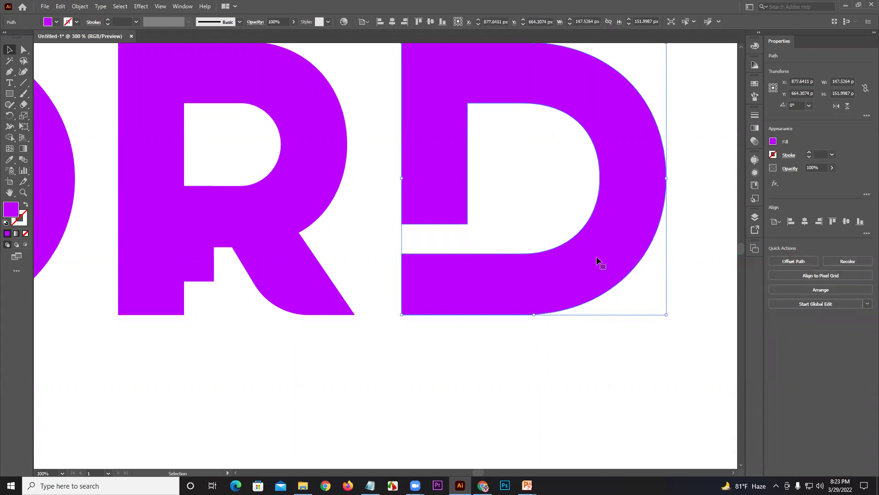
click(505, 230)
- Try cutting the rectangle out of the R with Minus Front, then undo it
scroll(316, 369, left, 3)
drag(316, 369, 254, 206)
click(791, 261)
click(387, 331)
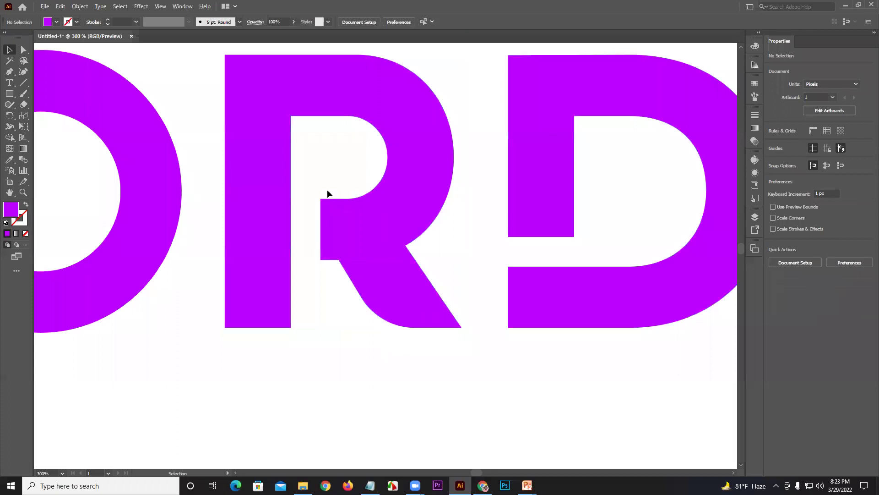
scroll(327, 192, down, 1)
key(ctrl+z)
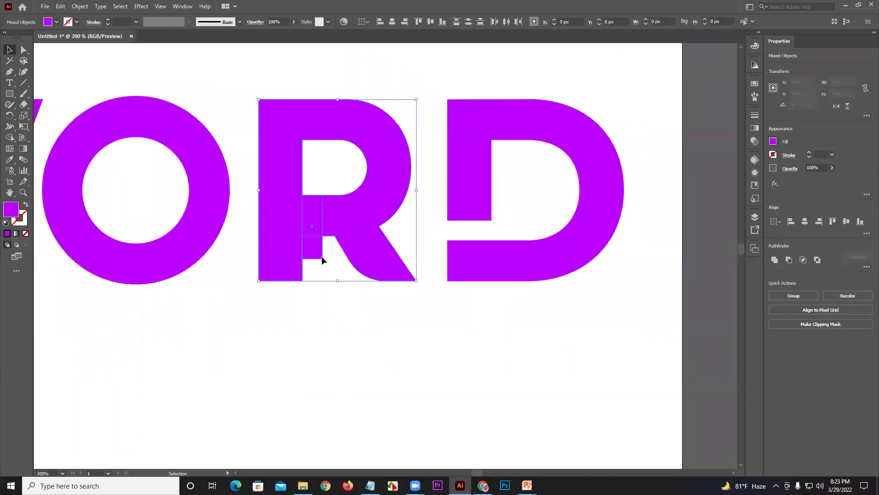
scroll(323, 247, up, 2)
- Widen the notch rectangle to about 29 px and cut it out of the R
click(344, 248)
drag(346, 252, 375, 256)
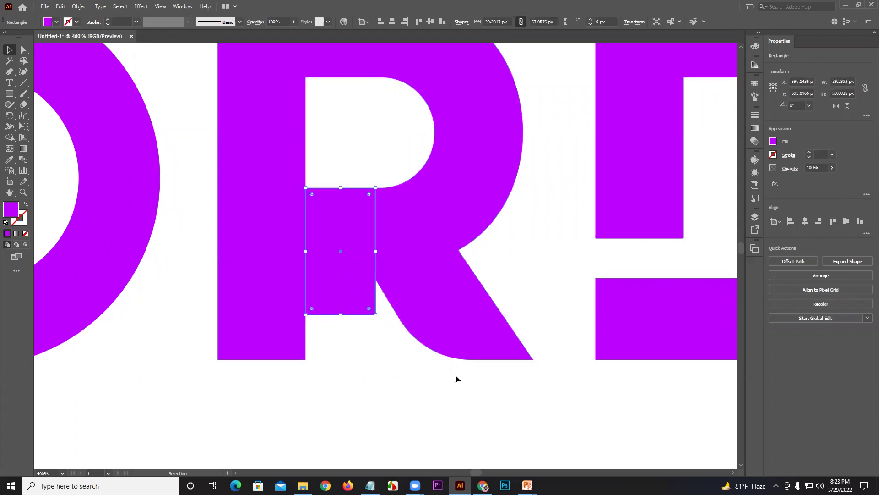
drag(455, 374, 321, 313)
click(790, 267)
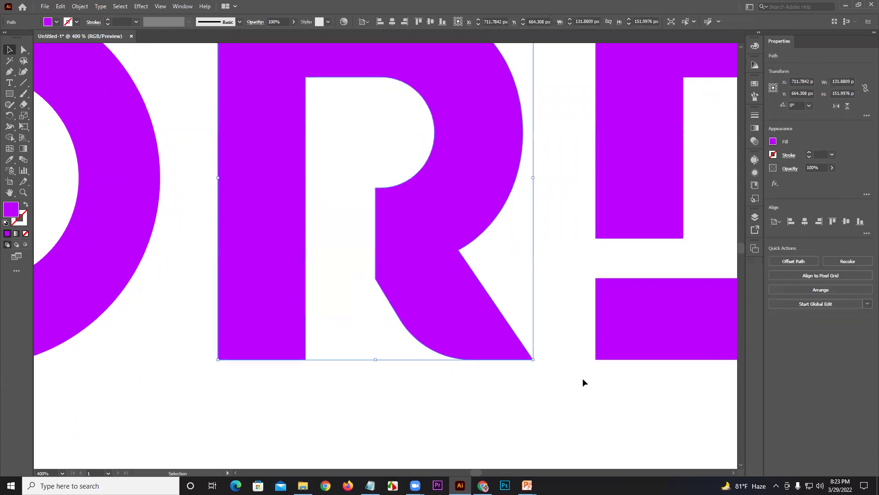
scroll(584, 373, down, 3)
- Undo back through the edits, then redo so the D keeps its notch
key(a)
key(v)
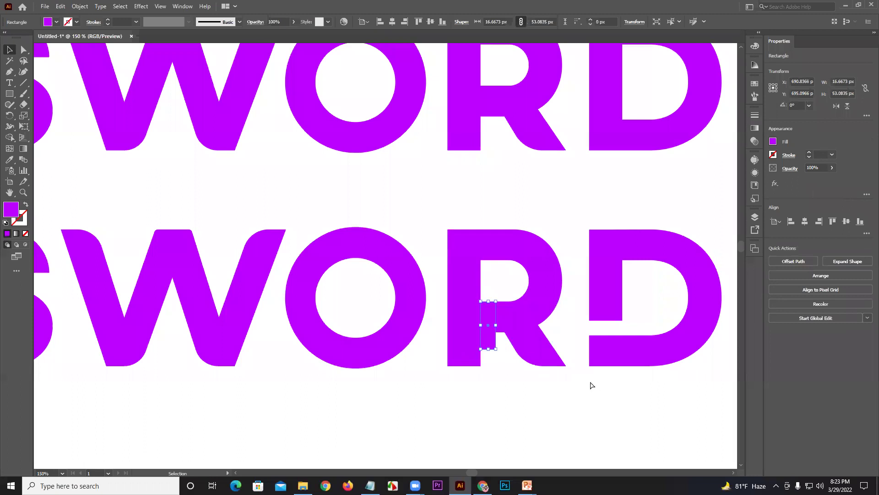
key(ctrl+z)
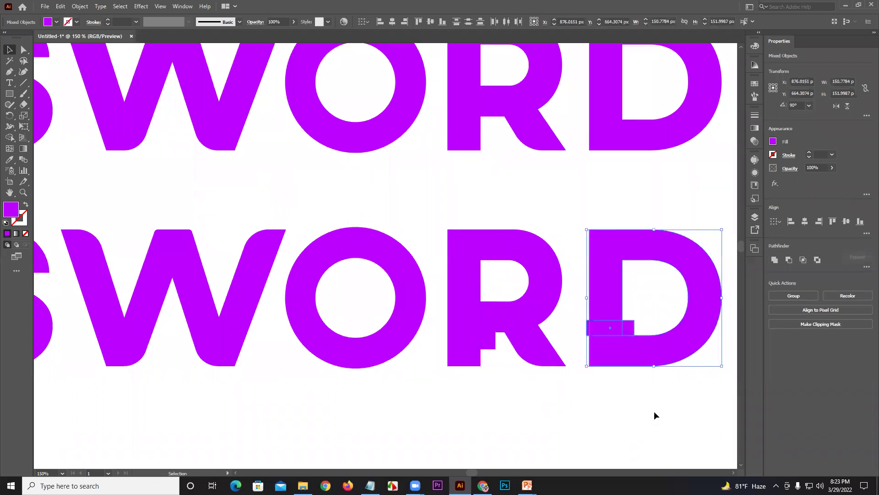
key(ctrl+z)
key(ctrl+z)
key(ctrl+z)
click(579, 416)
- Marquee-select the R with the notch rectangle and apply Minus Front to notch it
drag(535, 385, 476, 321)
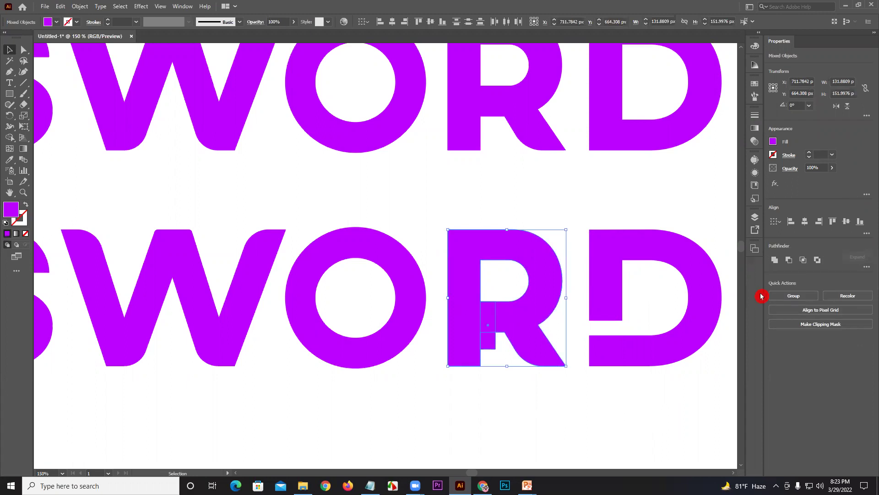
click(789, 259)
click(669, 398)
scroll(324, 320, right, 5)
- Drag the R's leg anchors left toward the stem and right to straighten the diagonal
scroll(324, 319, up, 5)
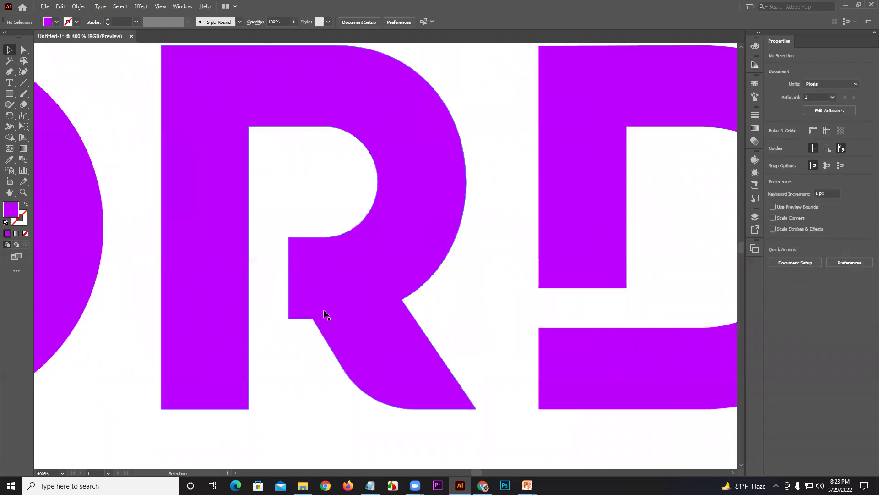
scroll(365, 291, down, 1)
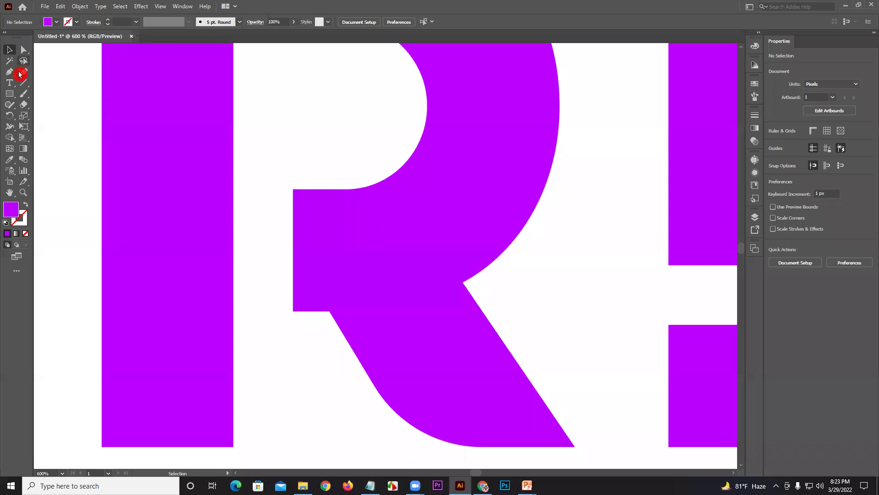
click(24, 49)
drag(295, 189, 234, 189)
key(ctrl+shift+a)
scroll(302, 275, right, 1)
drag(261, 298, 297, 303)
key(ctrl+shift+a)
- Remove the extra anchor point on the R's diagonal with Delete Anchor Point
key(ctrl+minus)
scroll(498, 278, down, 1)
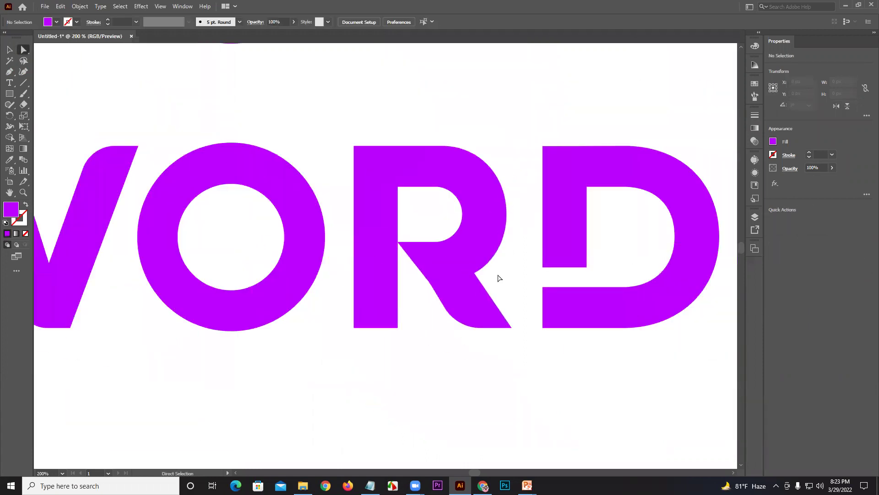
scroll(467, 284, up, 4)
scroll(430, 260, down, 1)
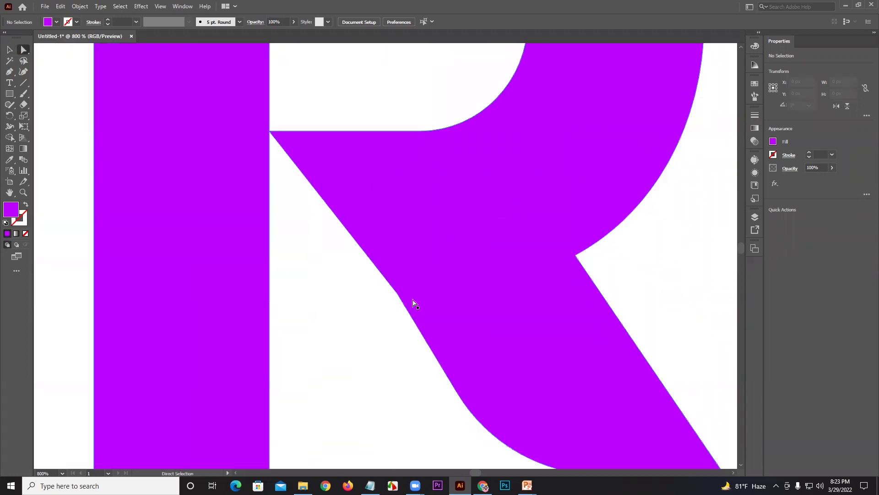
click(403, 297)
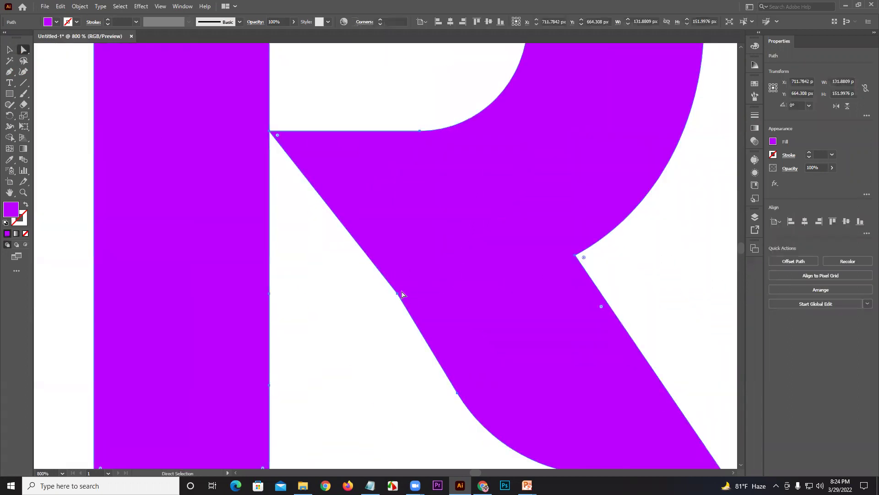
scroll(410, 301, right, 1)
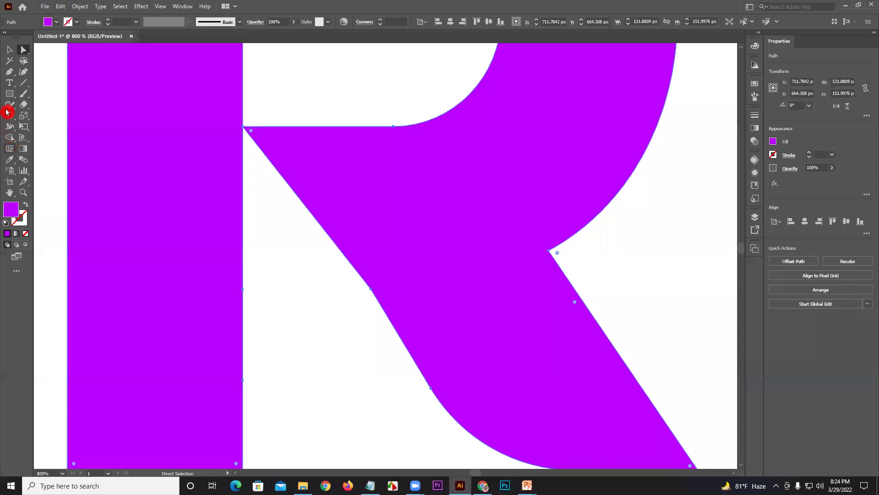
drag(10, 72, 46, 93)
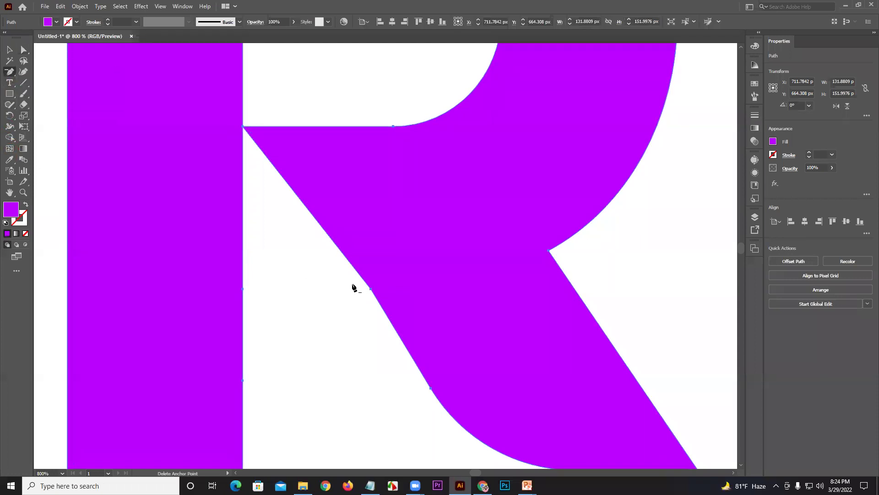
click(370, 290)
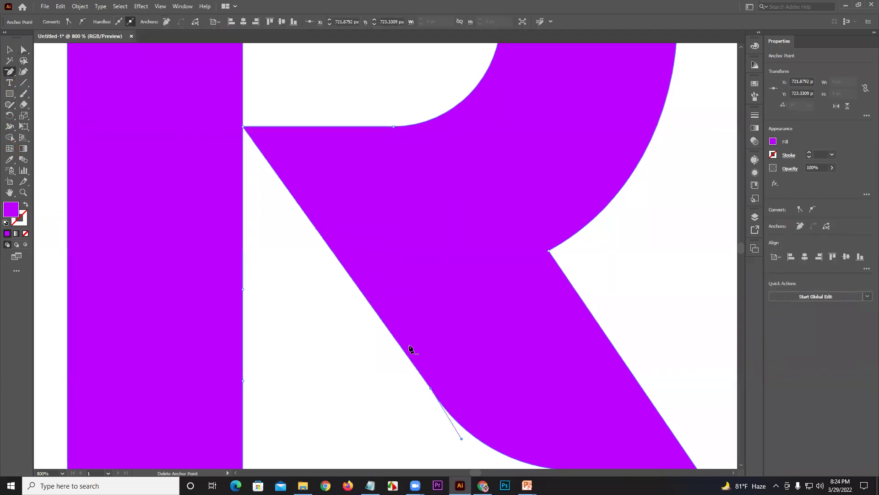
click(24, 49)
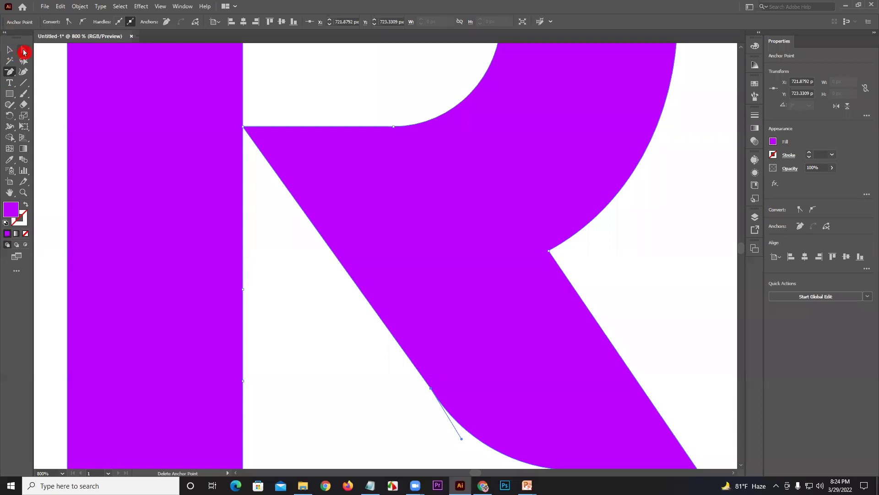
click(319, 310)
scroll(322, 306, down, 4)
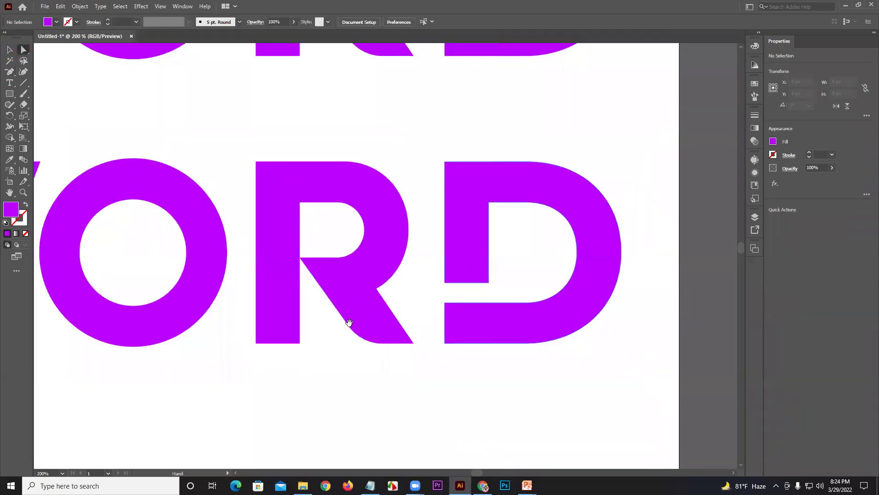
drag(349, 323, 261, 325)
- Nudge an anchor on the R's diagonal slightly left to refine the leg
click(286, 293)
drag(286, 294, 280, 292)
click(351, 305)
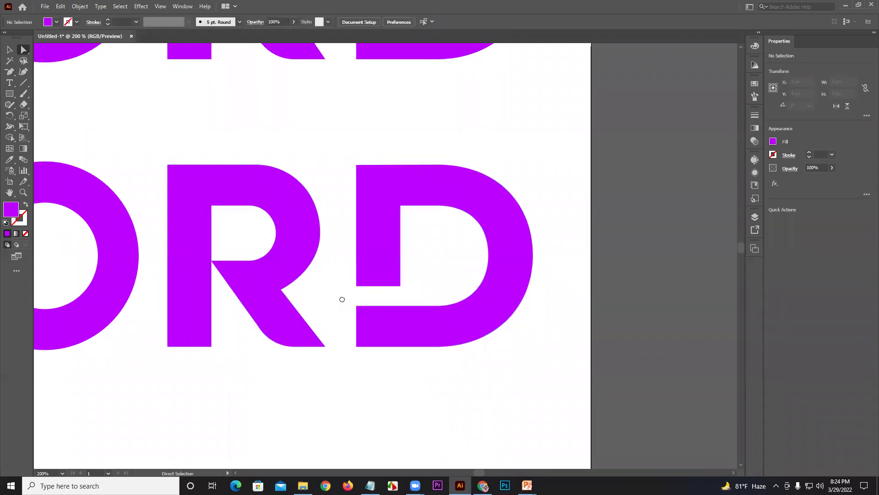
scroll(541, 299, down, 3)
drag(522, 41, 475, 130)
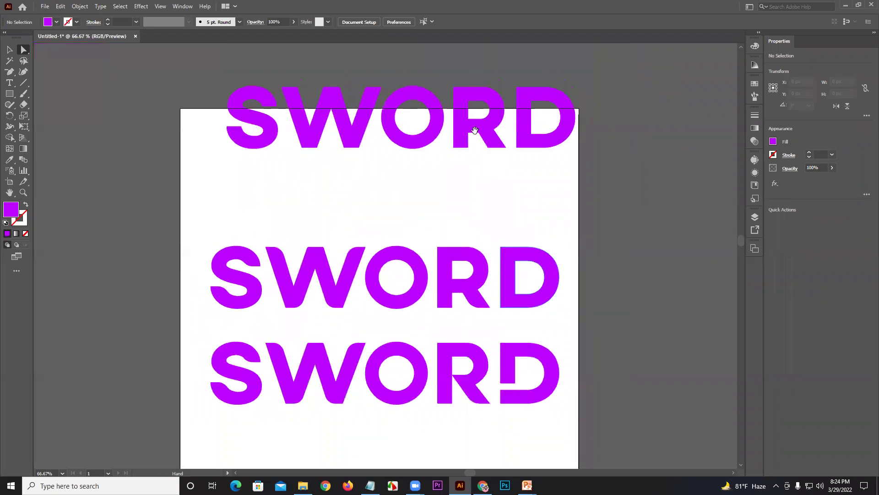
scroll(474, 319, up, 4)
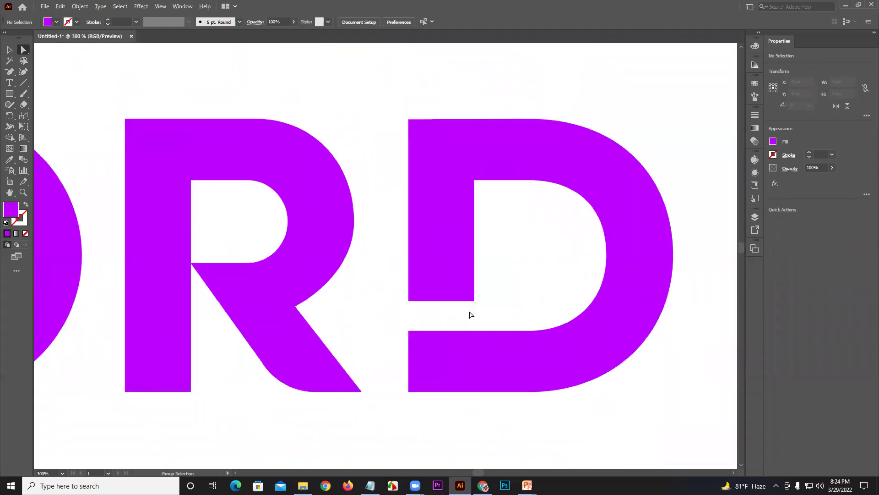
- Round the inner corner of the D's notch to about 19 px
drag(474, 302, 452, 374)
click(412, 336)
click(406, 356)
alt+scroll(398, 324, down, 3)
drag(513, 385, 600, 380)
- Tighten the lower SWORD's spacing by moving the W, O and D closer
click(9, 49)
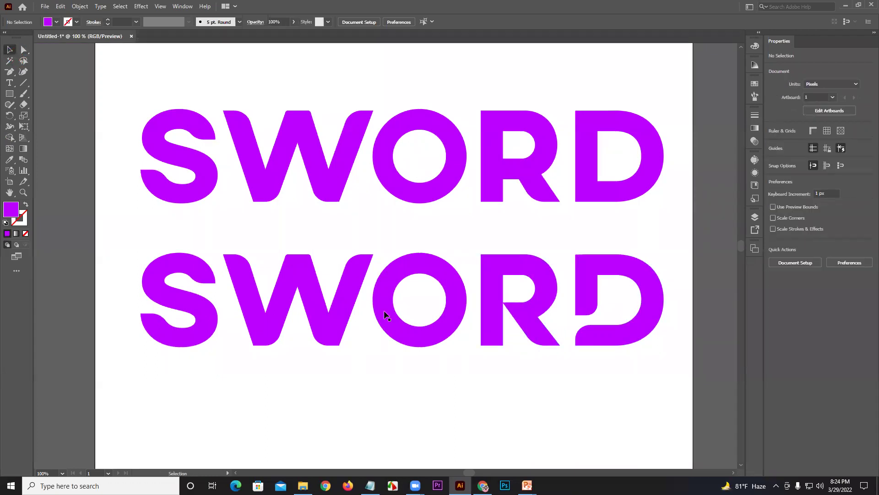
alt+scroll(318, 279, down, 3)
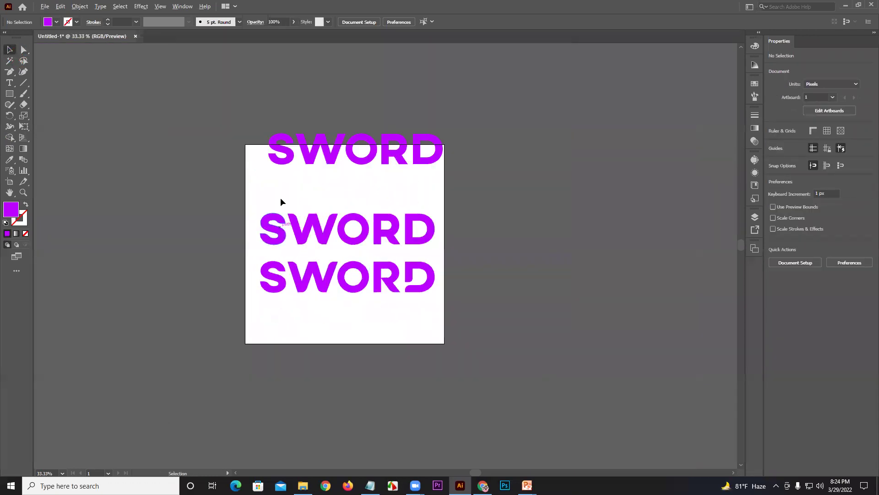
alt+scroll(281, 202, up, 2)
scroll(386, 259, down, 3)
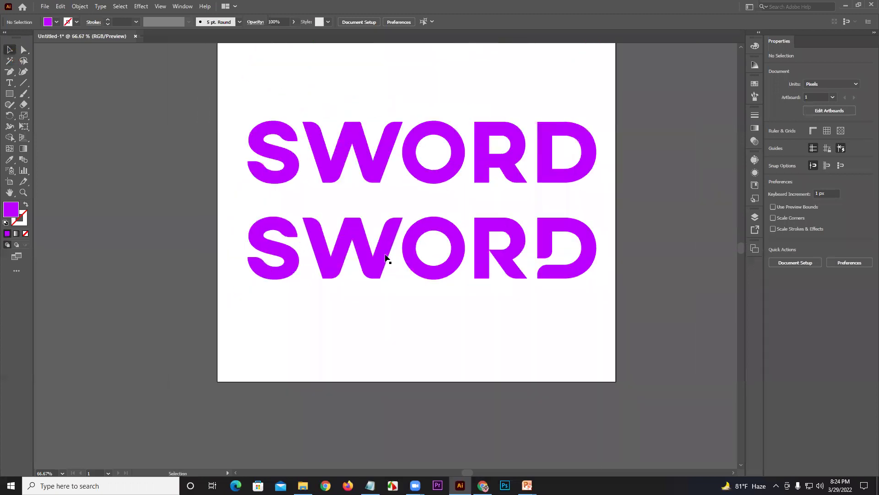
scroll(386, 259, up, 2)
alt+scroll(357, 261, up, 2)
drag(297, 326, 291, 326)
mouse_move(479, 345)
mouse_down()
mouse_move(459, 346)
mouse_move(494, 349)
mouse_move(482, 346)
mouse_up()
scroll(575, 353, right, 4)
drag(646, 362, 601, 358)
- Alt-drag the whole lower SWORD row downward to place a duplicate beneath it
key(ctrl+0)
drag(637, 397, 418, 328)
scroll(355, 243, down, 5)
scroll(356, 244, right, 5)
drag(332, 216, 340, 252)
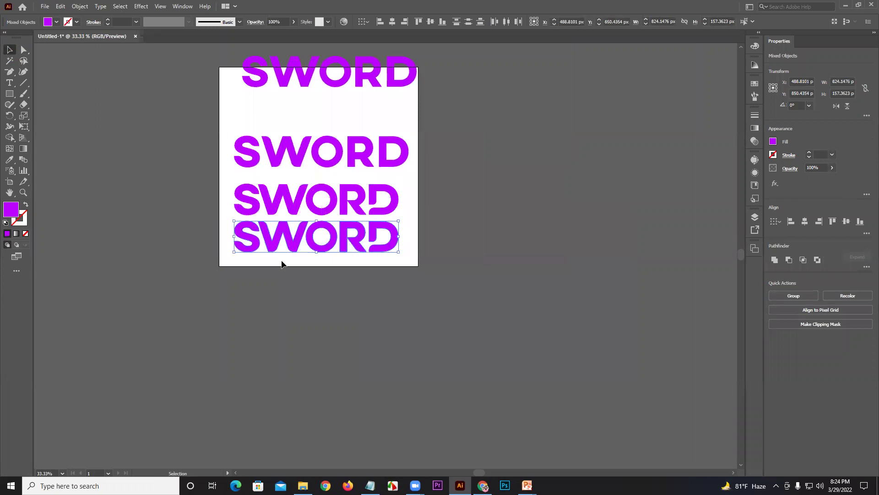
scroll(282, 264, up, 3)
click(319, 241)
scroll(369, 209, up, 2)
drag(393, 251, 319, 292)
- Try moving the R's bottom-left anchor to the right, then undo the move
click(24, 50)
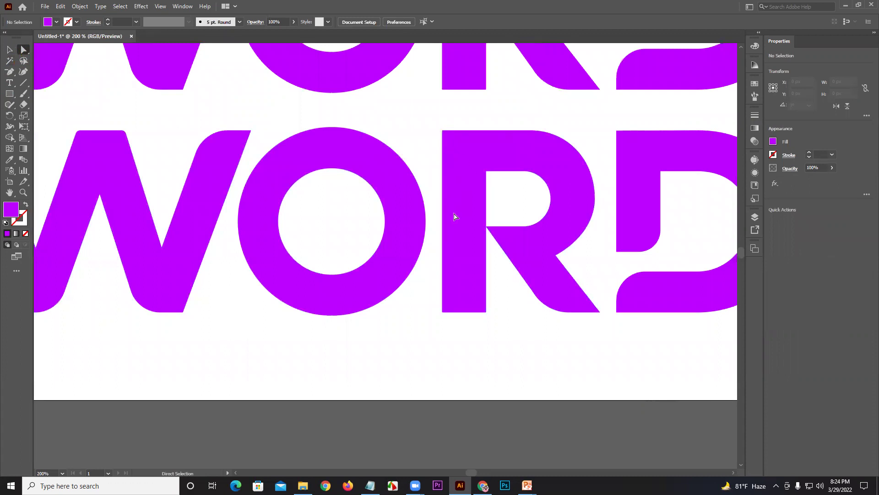
click(454, 216)
click(442, 312)
drag(444, 316, 467, 316)
key(ctrl+z)
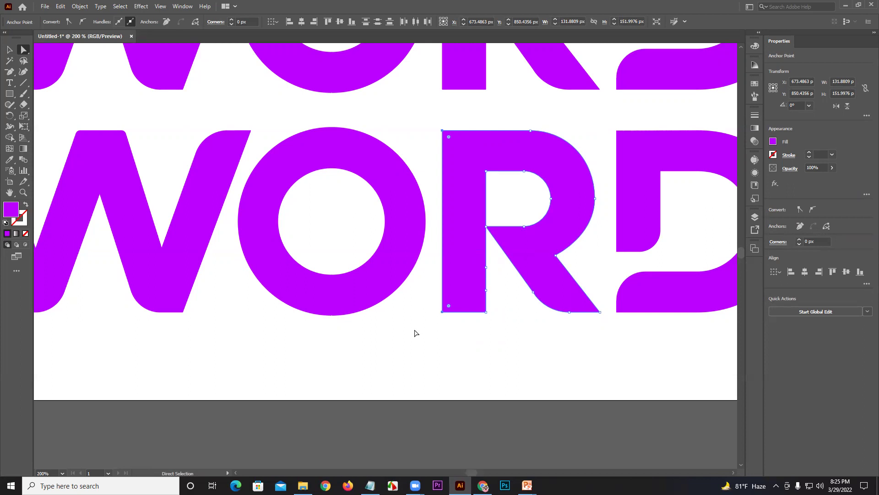
click(539, 452)
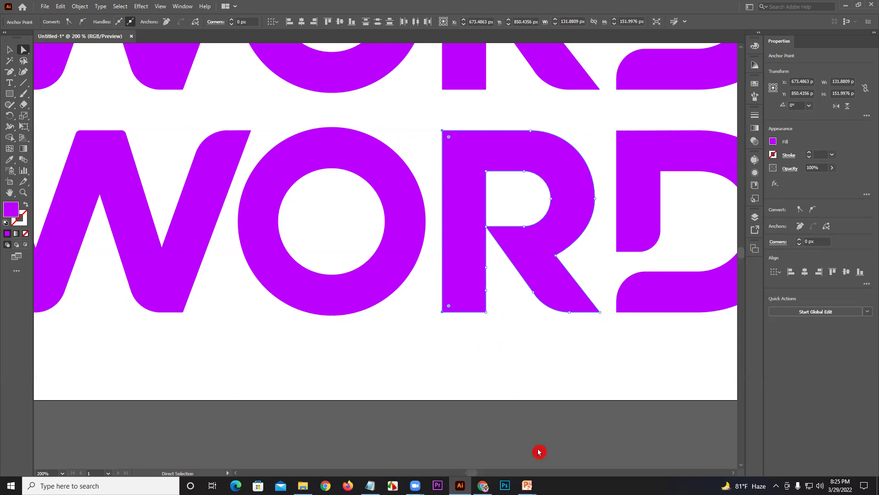
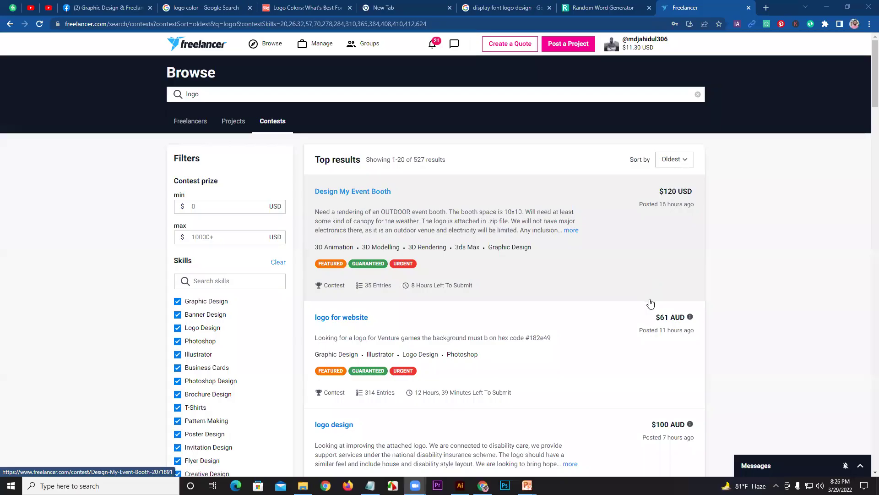
- Open the logo design, Design a better logo and Logo for Hunting Clothing Brand contests in new tabs
scroll(648, 304, down, 2)
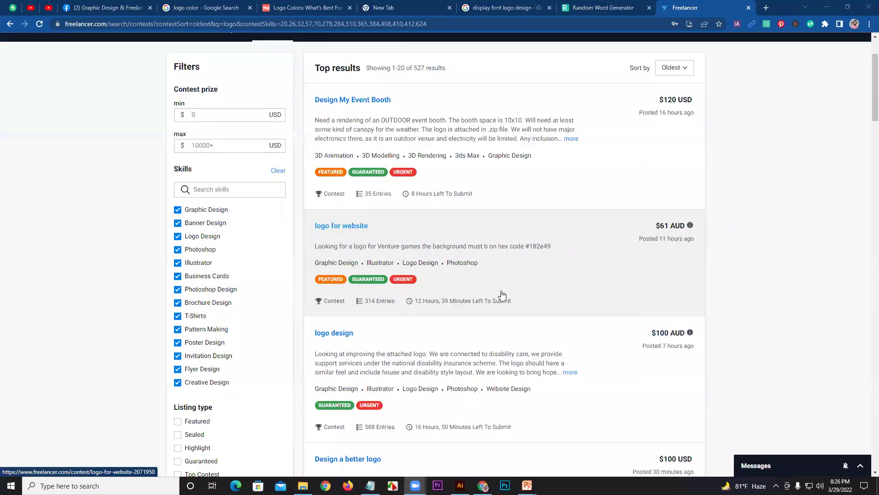
scroll(503, 206, up, 1)
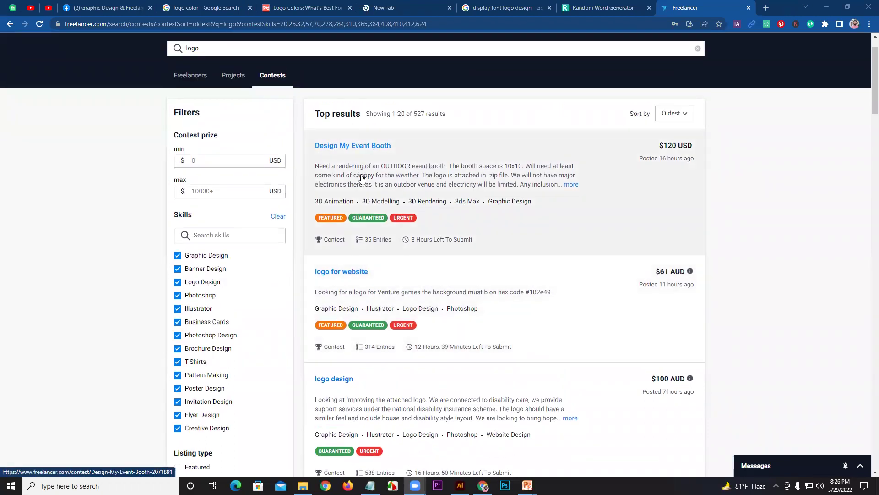
scroll(365, 178, down, 2)
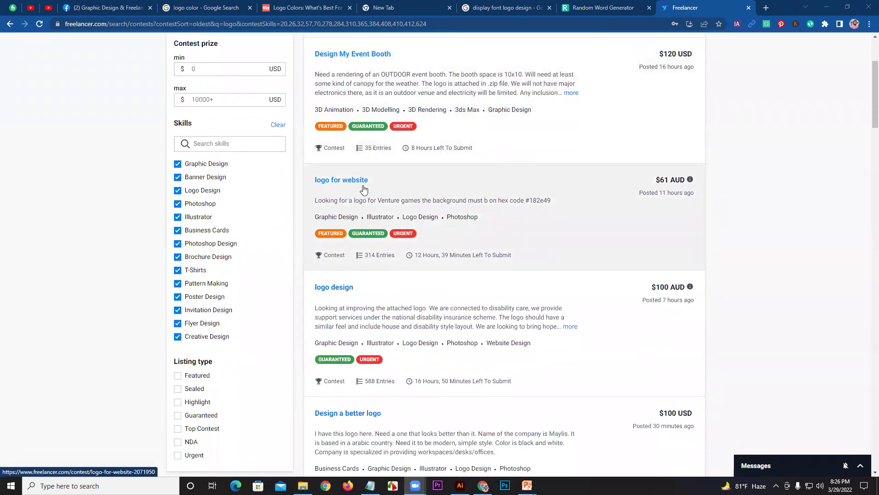
scroll(367, 266, down, 1)
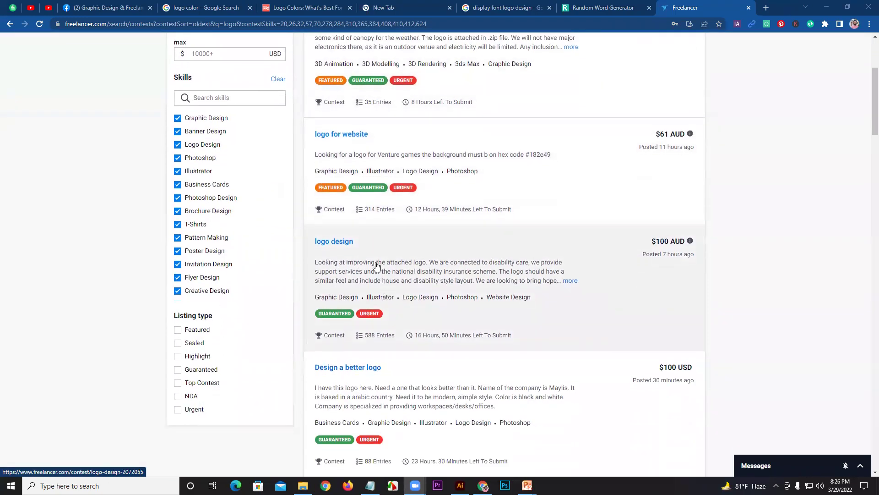
right_click(366, 265)
click(382, 273)
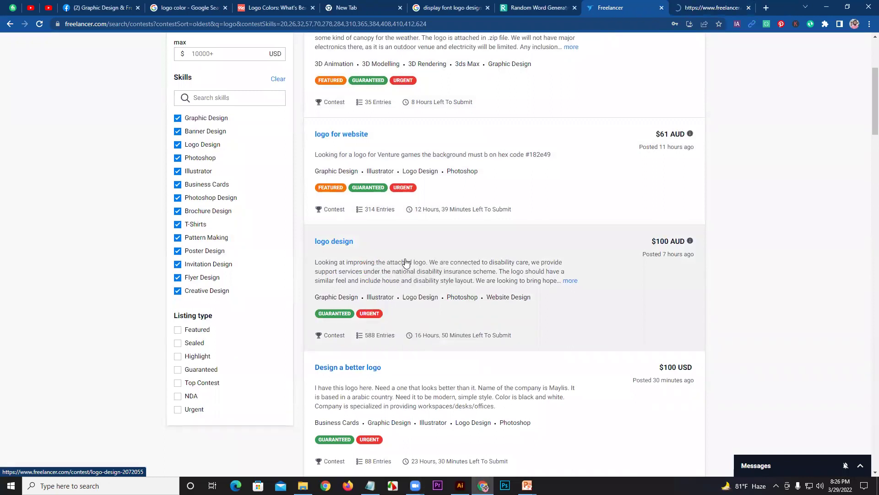
scroll(385, 250, down, 3)
right_click(385, 248)
click(399, 252)
scroll(399, 239, down, 1)
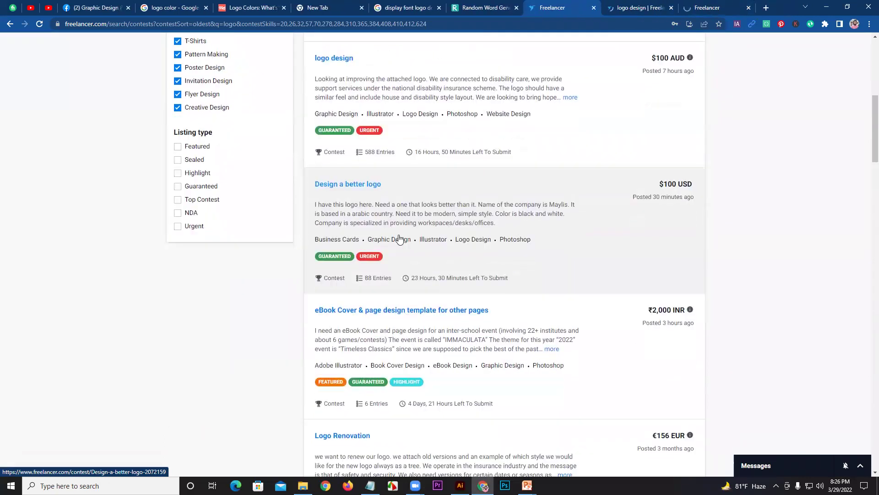
scroll(388, 212, down, 2)
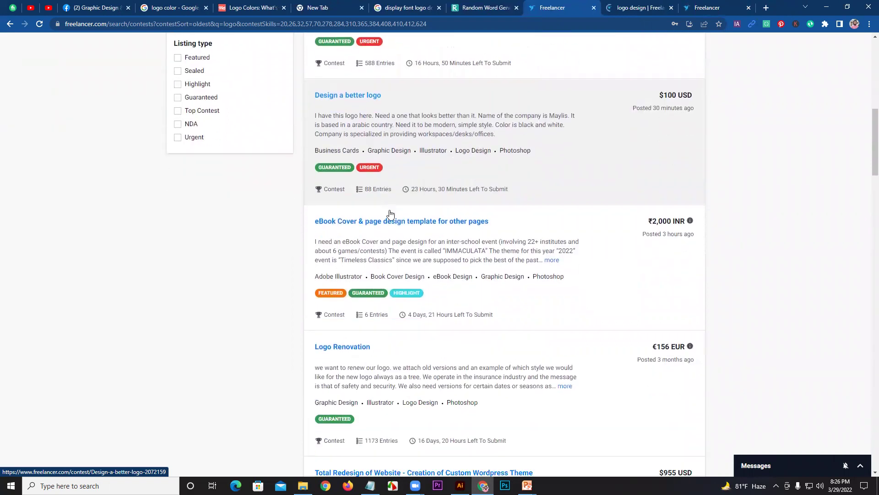
scroll(378, 242, down, 2)
scroll(379, 252, down, 1)
scroll(380, 252, down, 3)
scroll(380, 249, down, 2)
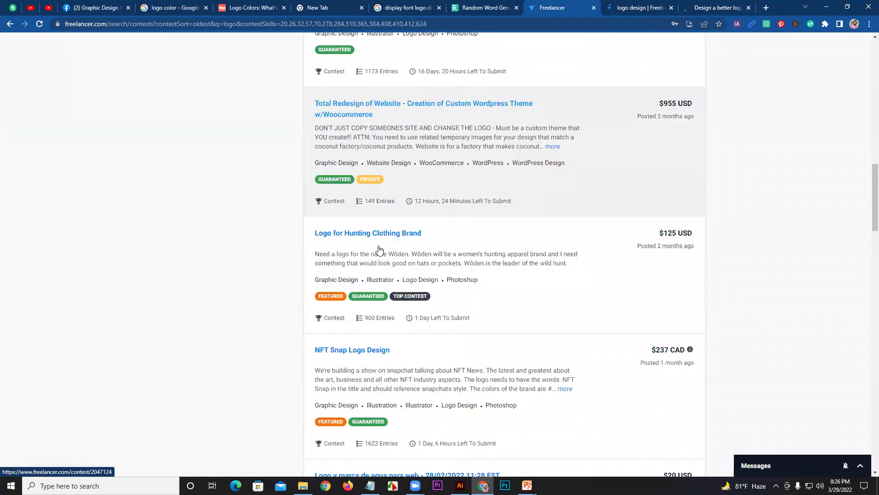
right_click(398, 202)
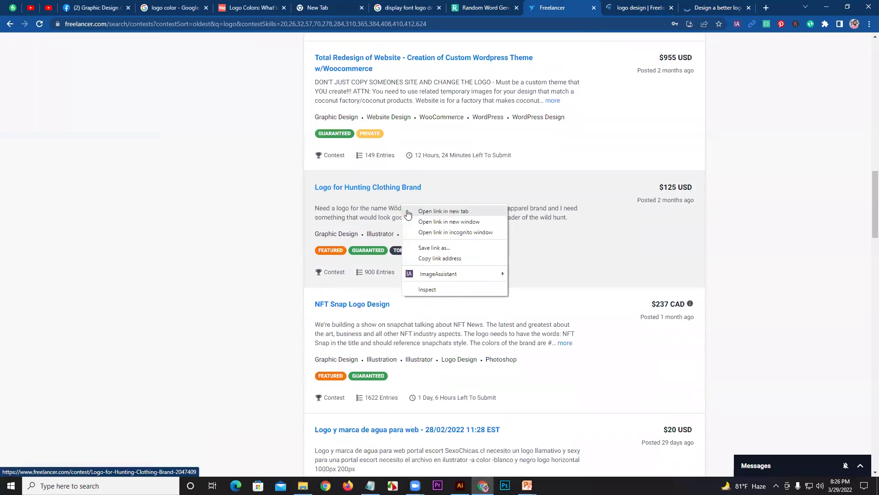
click(406, 209)
- Open the Logo y marca, Blurries and 01/03 Logo Design contests in new tabs too
scroll(439, 226, down, 1)
scroll(447, 232, down, 1)
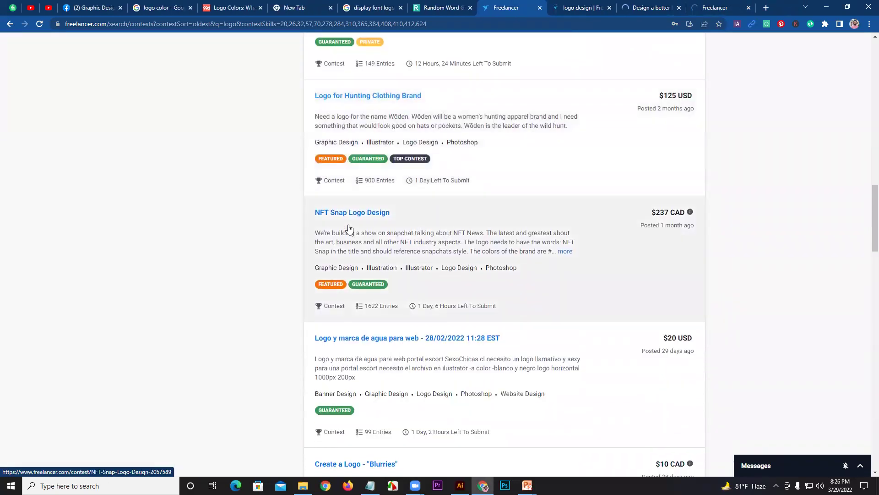
scroll(352, 226, down, 1)
scroll(376, 220, down, 1)
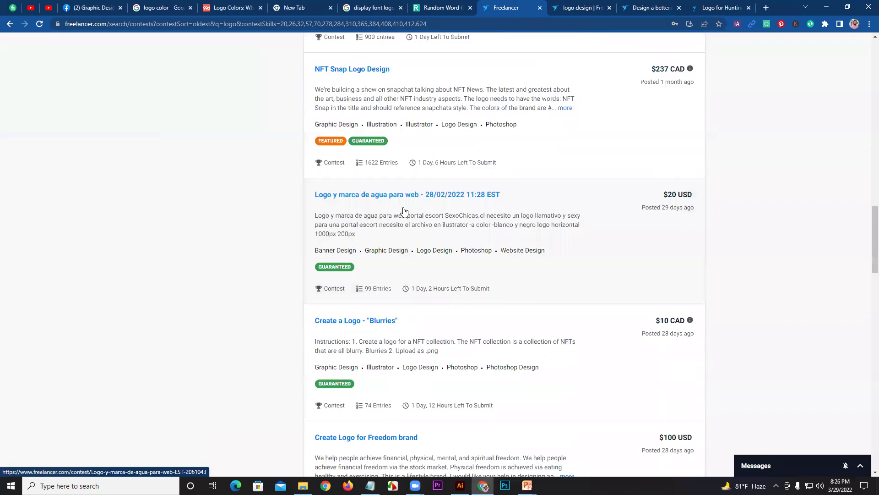
scroll(504, 161, up, 1)
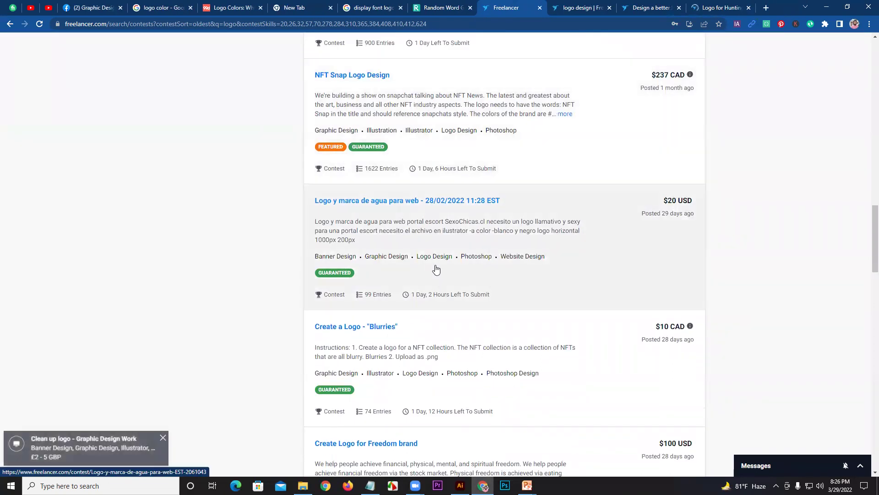
scroll(433, 263, down, 1)
scroll(405, 181, down, 1)
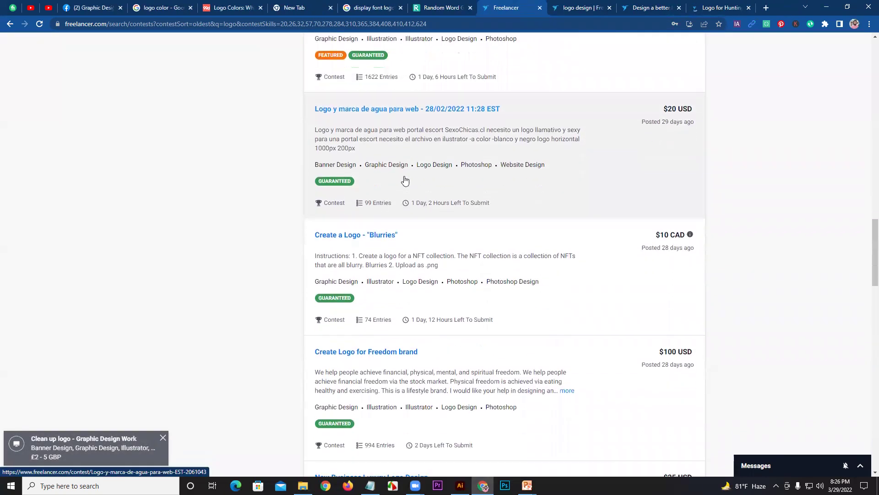
right_click(422, 126)
click(454, 131)
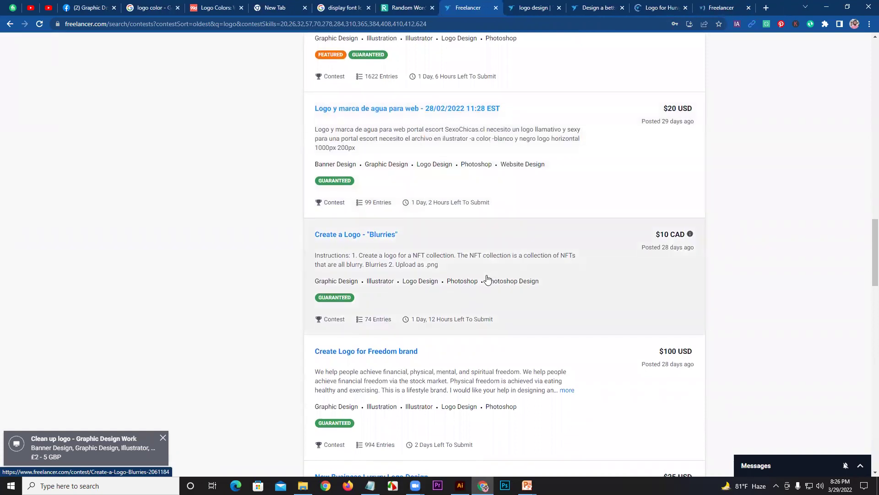
scroll(408, 205, down, 2)
right_click(391, 161)
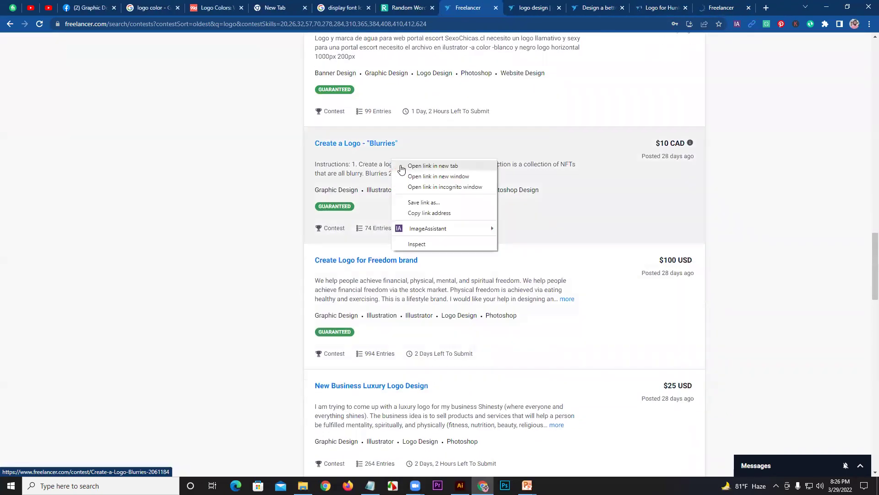
click(431, 168)
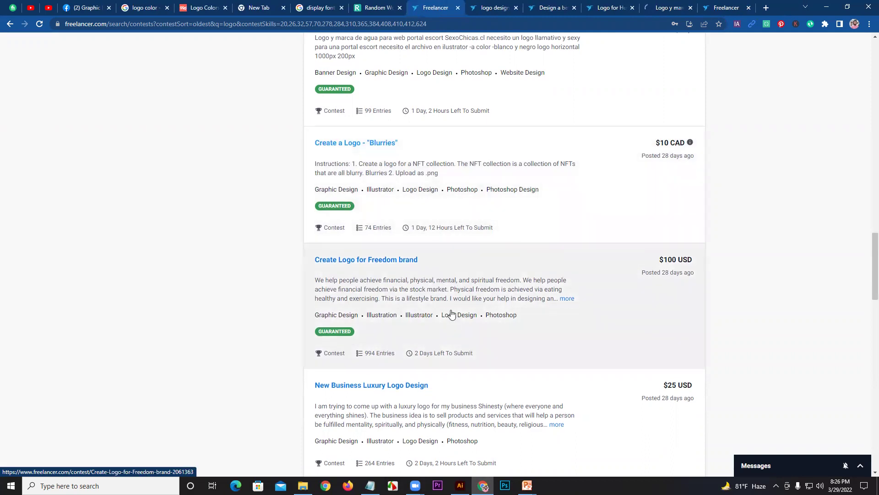
scroll(451, 313, down, 3)
scroll(449, 307, down, 3)
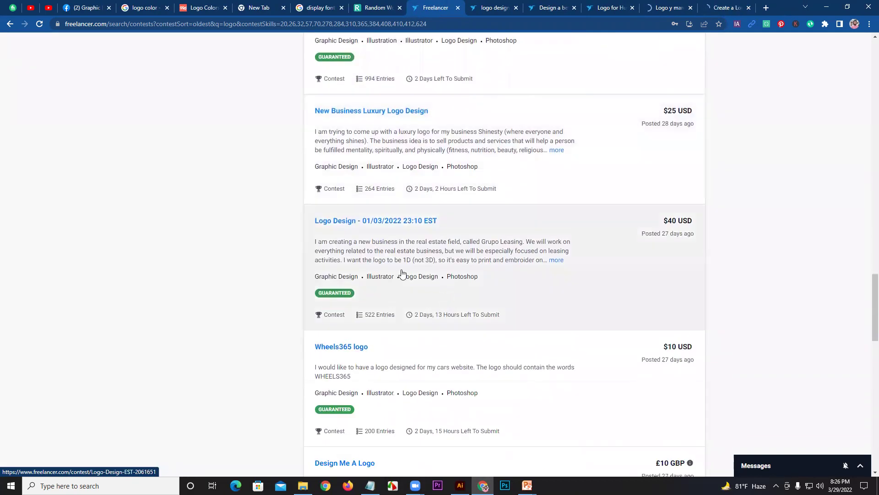
right_click(399, 246)
click(405, 250)
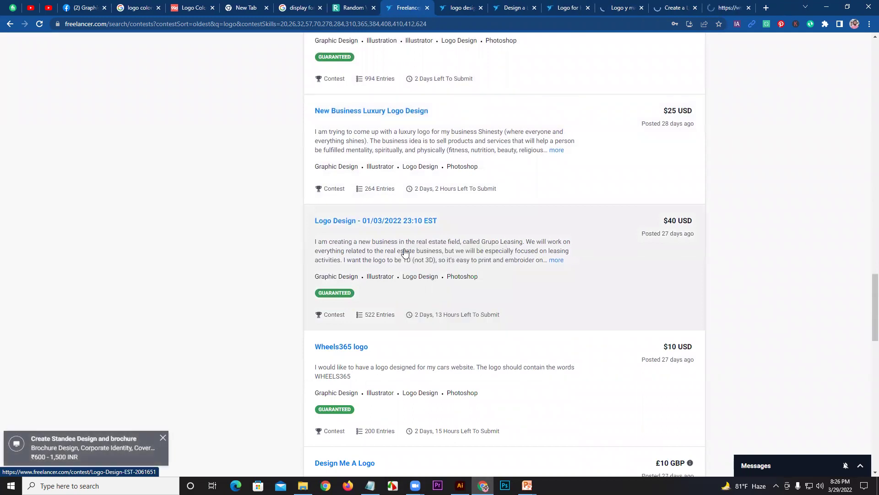
scroll(399, 252, down, 3)
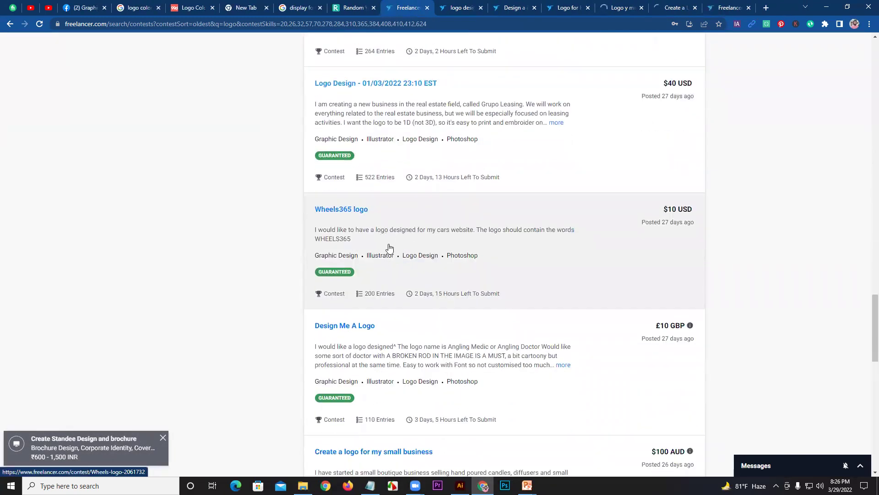
- On the logo design contest, preview the attached 'hope house logo.png' and close it
click(461, 8)
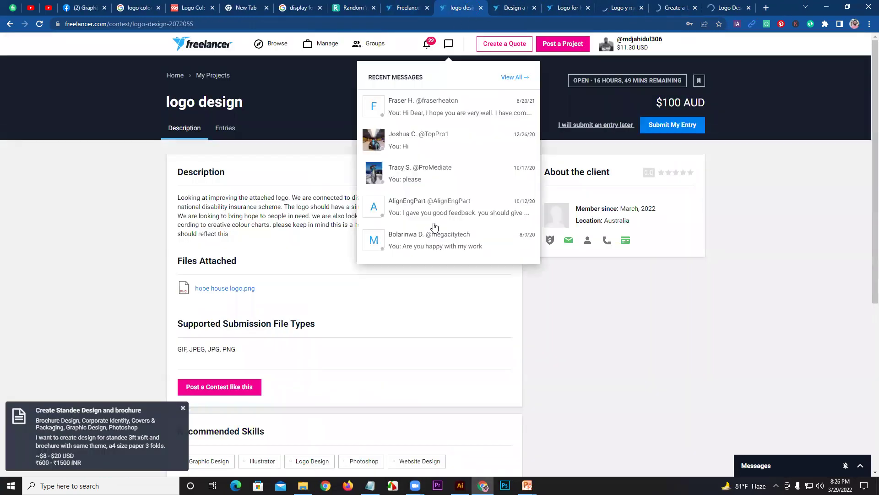
click(198, 138)
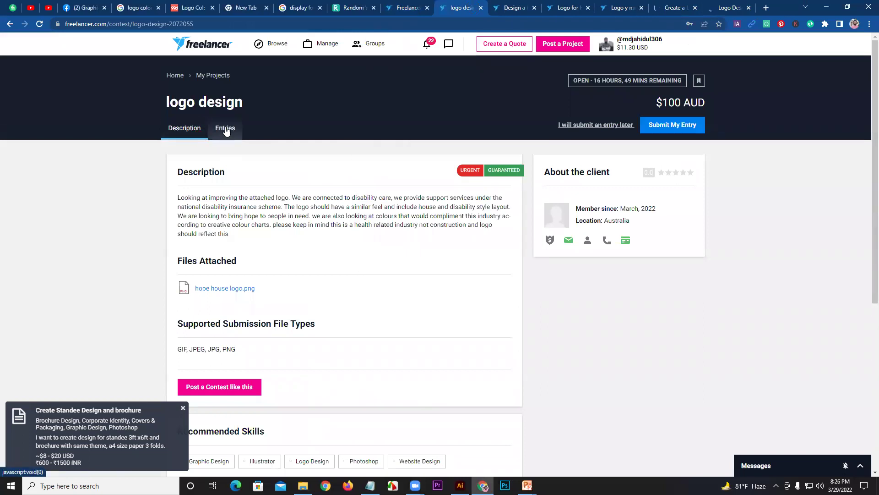
click(228, 290)
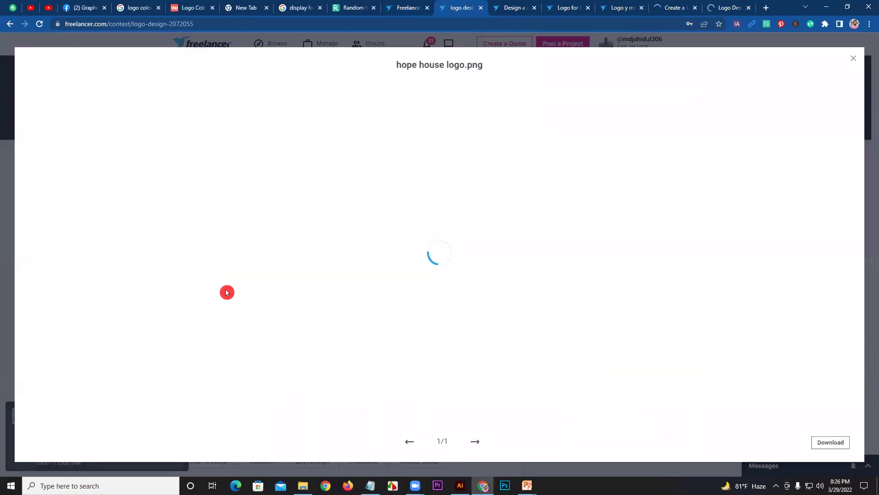
scroll(454, 321, down, 3)
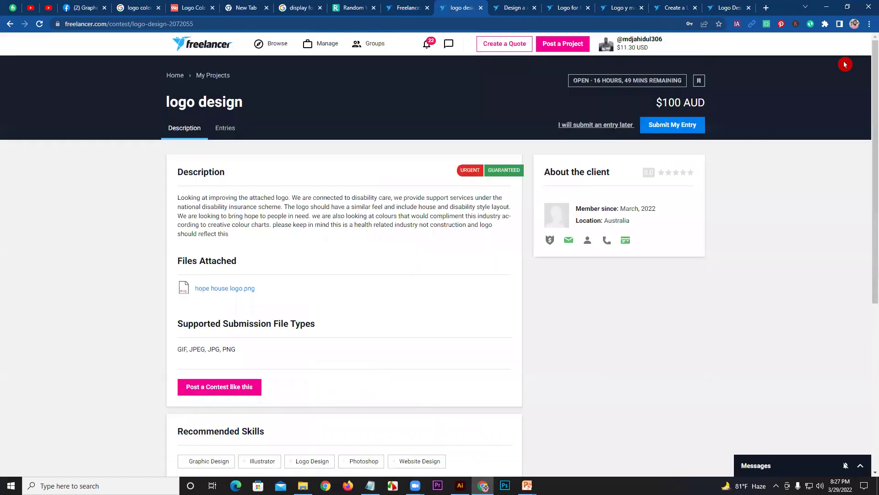
click(852, 58)
- Show the contest's 589 submitted entries and scroll through them
click(229, 131)
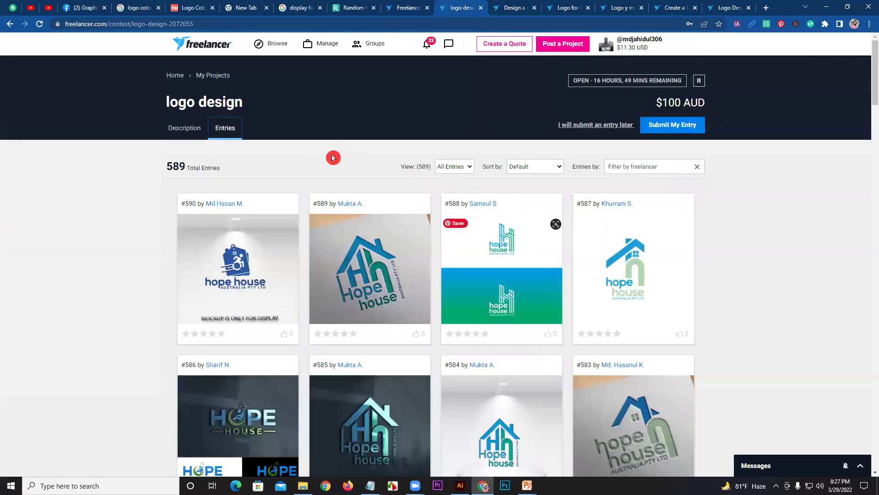
scroll(674, 320, down, 4)
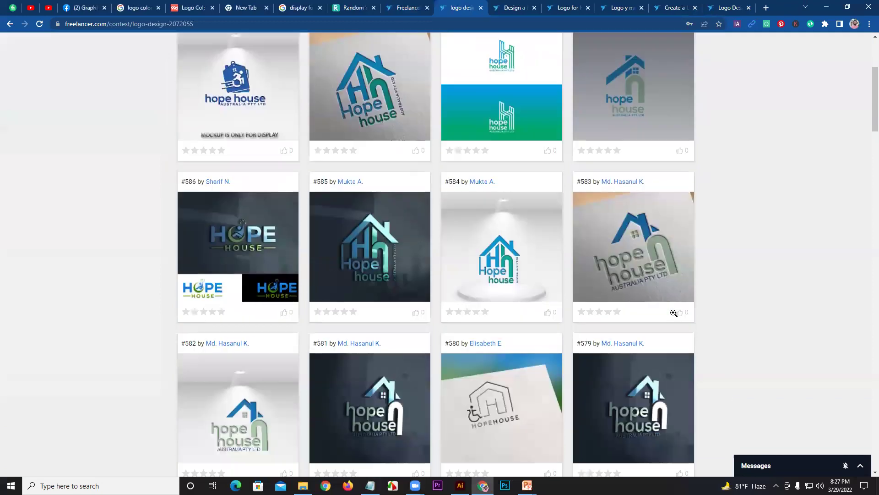
scroll(674, 312, down, 2)
scroll(674, 313, up, 6)
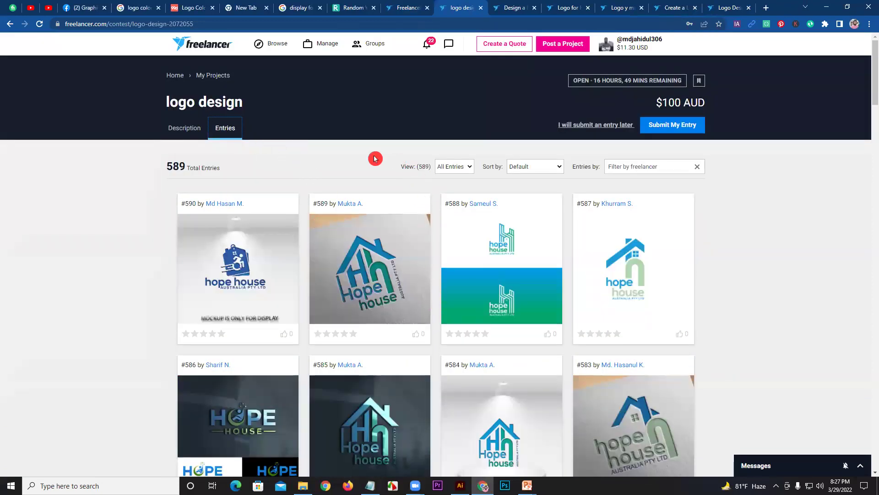
- On the Design a better logo contest, preview the attached reference logo screenshot
click(506, 8)
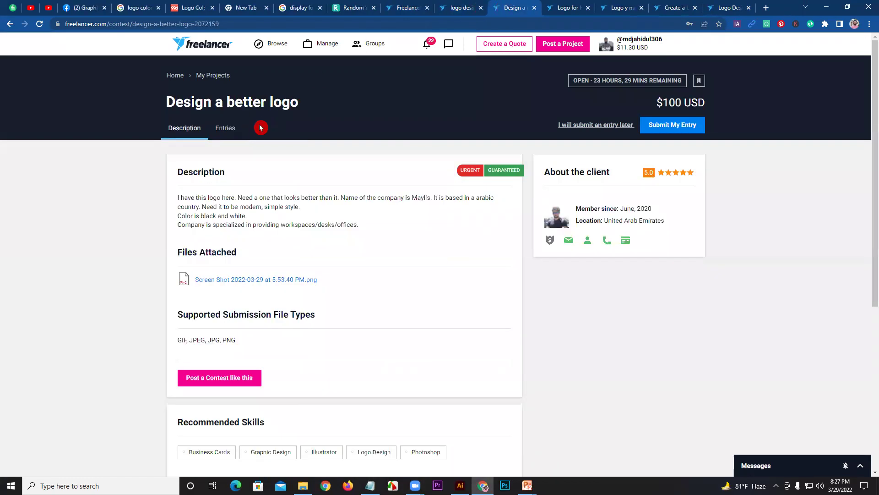
scroll(259, 128, down, 2)
scroll(245, 97, up, 3)
scroll(246, 110, down, 1)
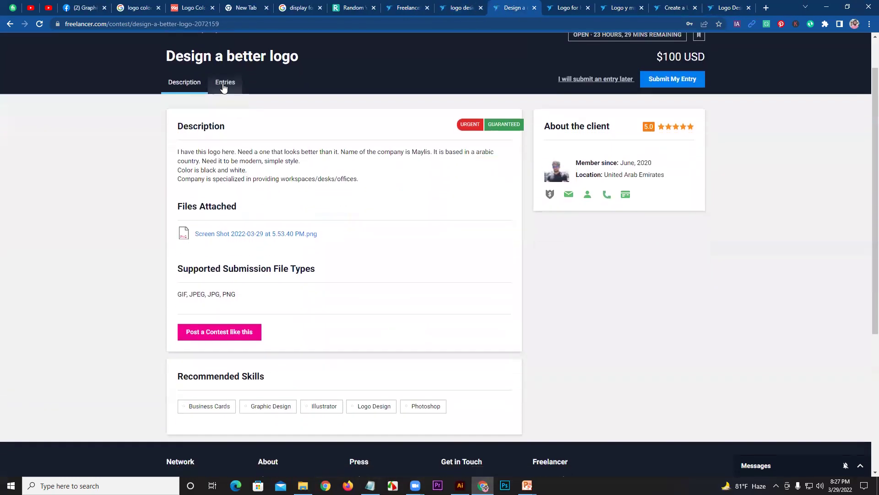
click(224, 85)
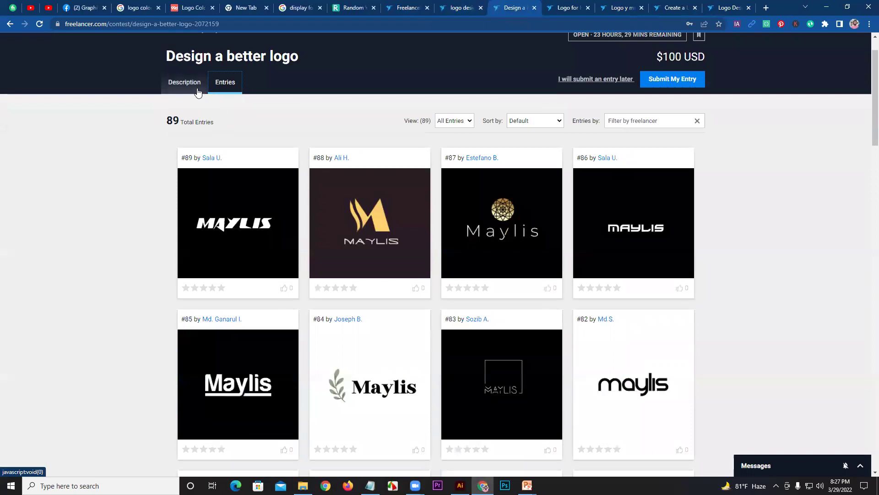
click(185, 85)
click(235, 234)
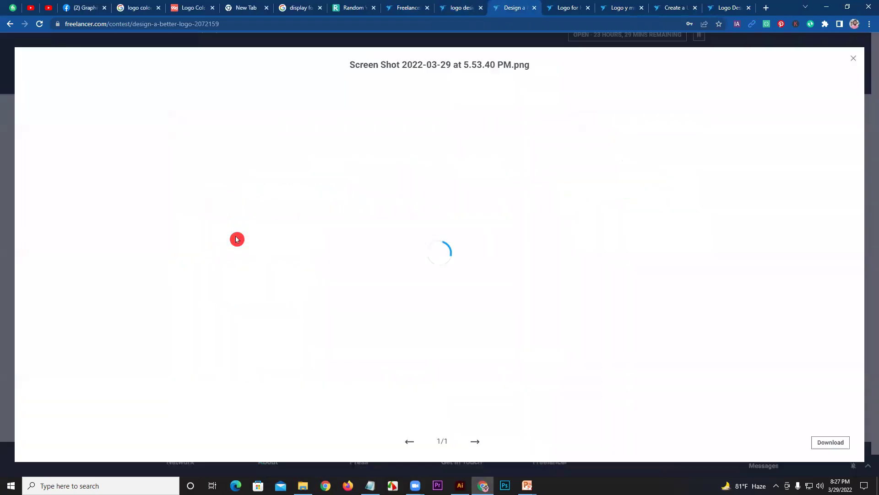
scroll(458, 252, down, 1)
scroll(401, 202, up, 1)
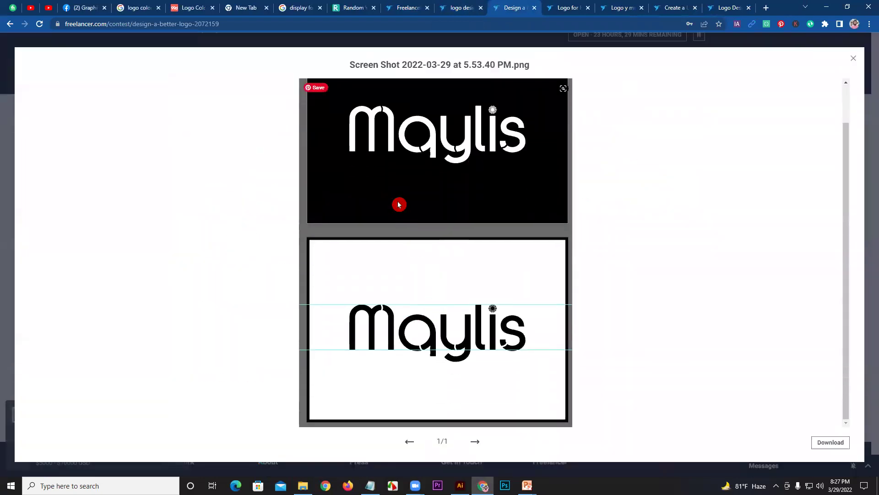
scroll(428, 182, down, 1)
scroll(433, 179, up, 1)
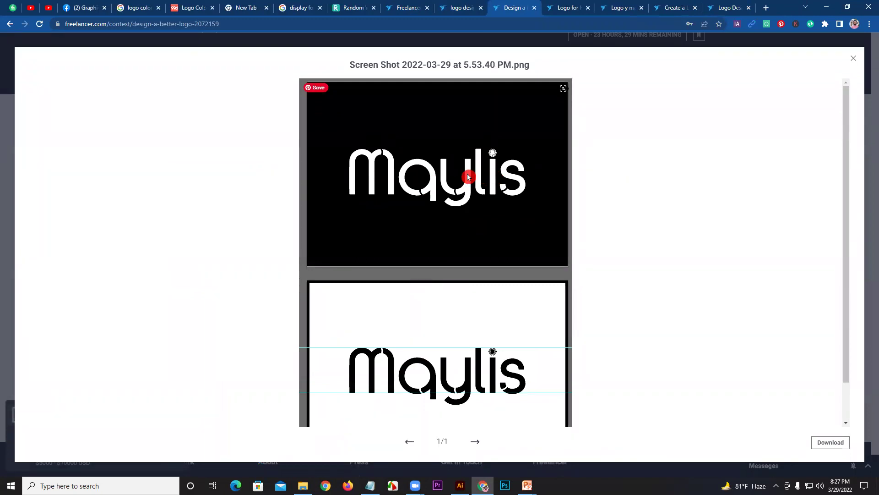
click(854, 60)
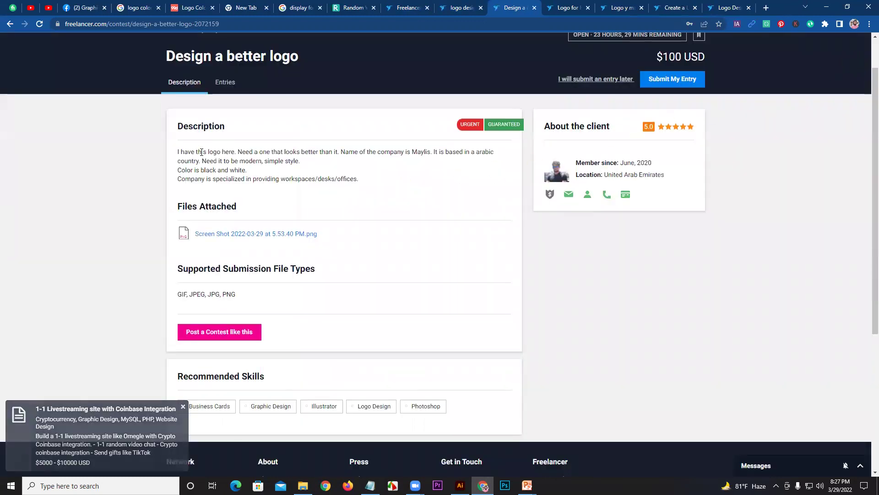
- Read the brief's company, black-and-white and modern style requirements, then open the entries
drag(196, 152, 303, 149)
click(222, 149)
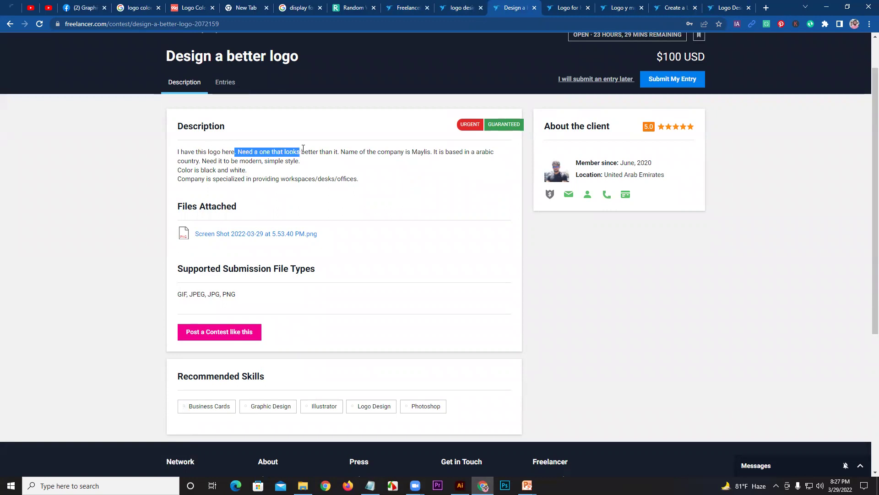
click(328, 149)
drag(364, 156, 416, 155)
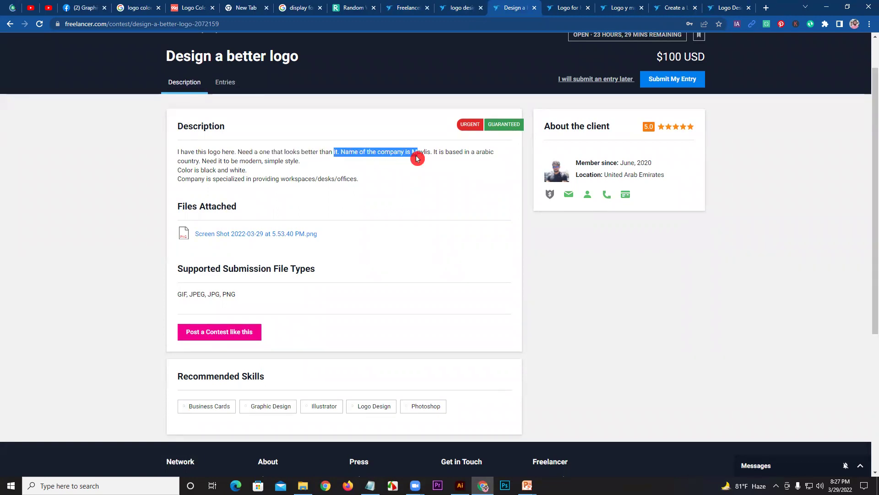
click(252, 171)
drag(196, 167, 223, 170)
click(221, 170)
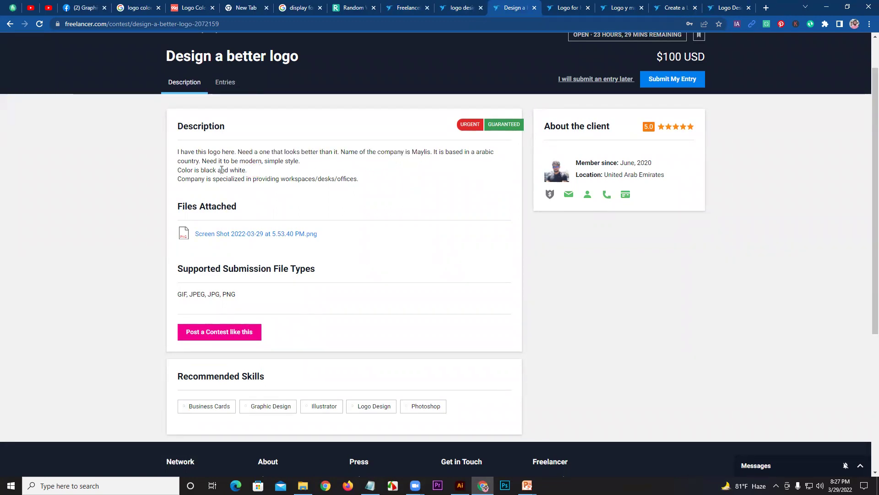
click(252, 164)
drag(215, 178, 301, 178)
click(252, 178)
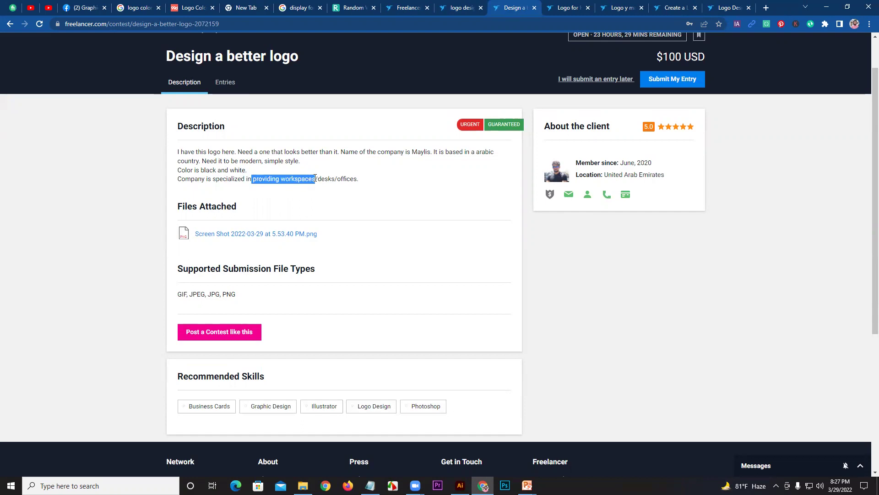
click(315, 178)
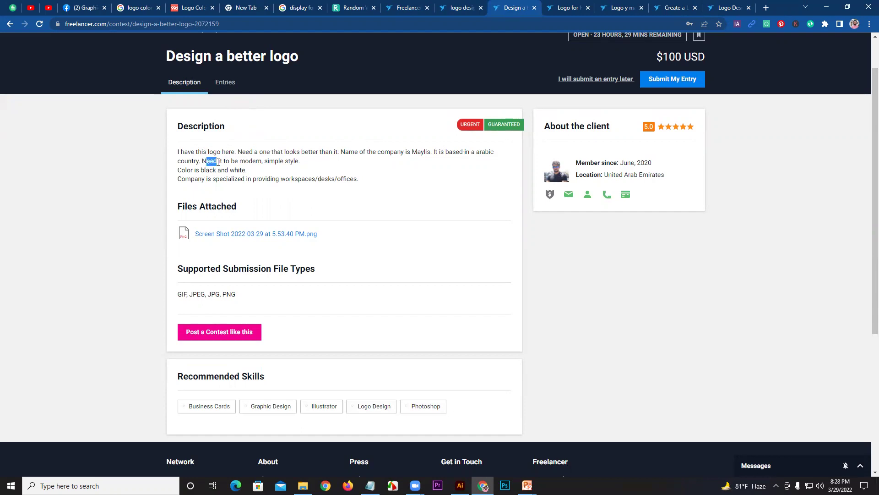
click(243, 111)
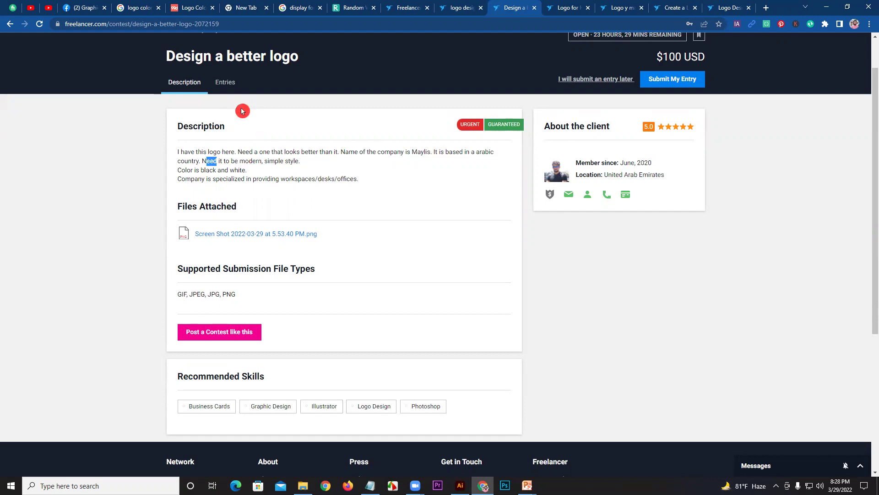
click(226, 85)
- Go to page 2 of the Maylis entries and preview entry #68's octagon logo full size
scroll(263, 155, down, 3)
scroll(263, 155, down, 7)
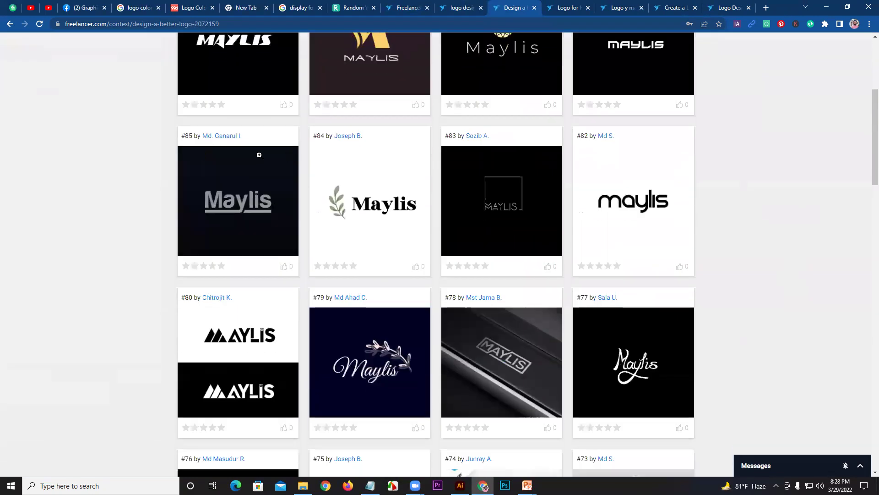
scroll(254, 158, down, 10)
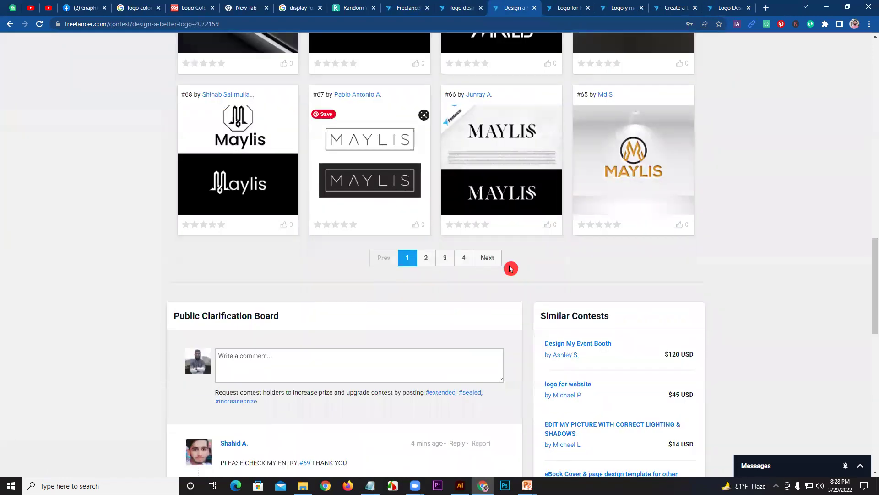
click(424, 257)
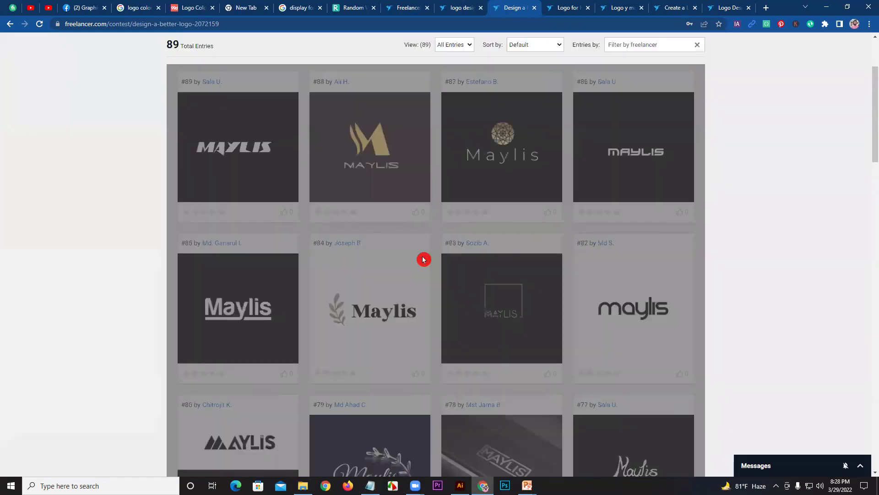
scroll(413, 248, down, 2)
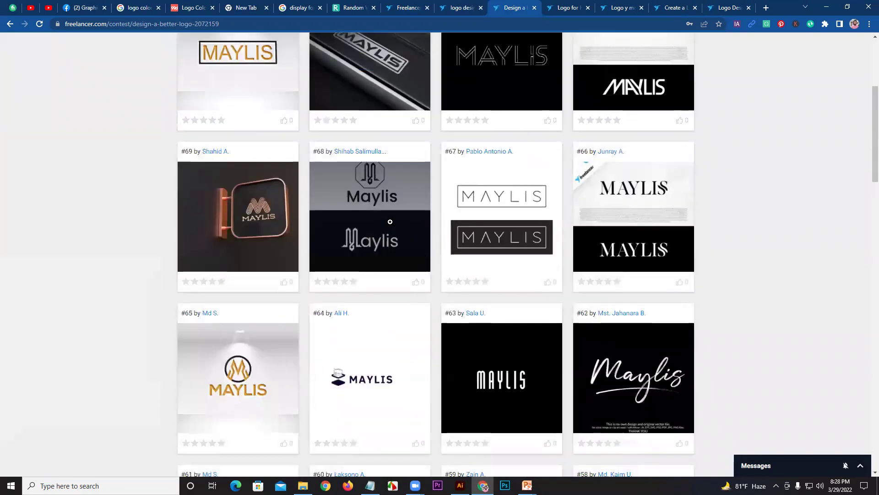
click(390, 221)
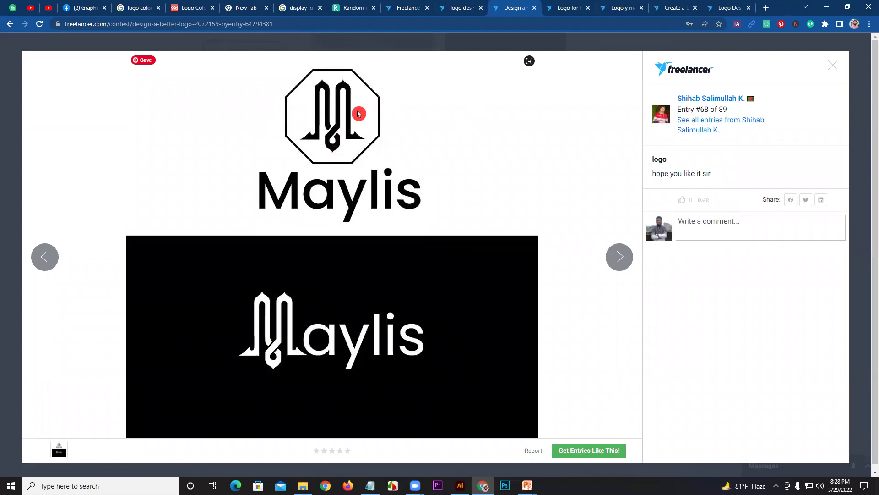
click(833, 65)
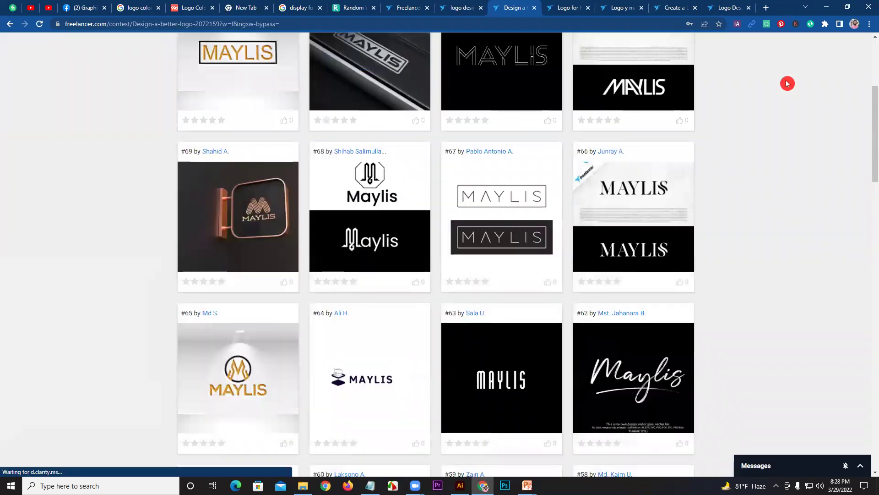
- Search Google for 'arabic font free download' and pick out the dafont Arabic fonts result
click(773, 7)
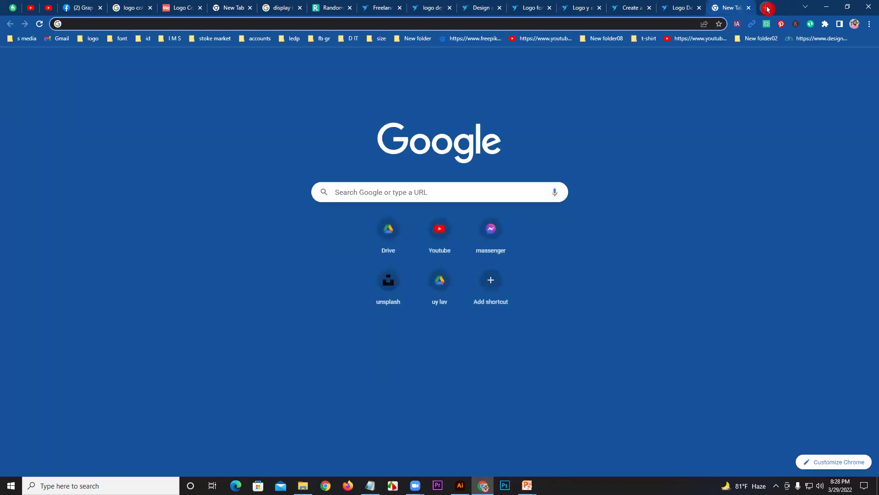
text(arabic)
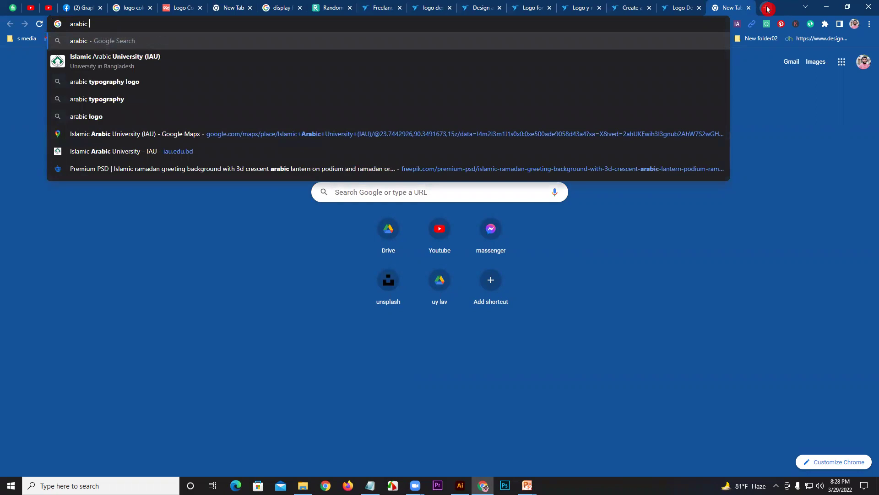
text( font)
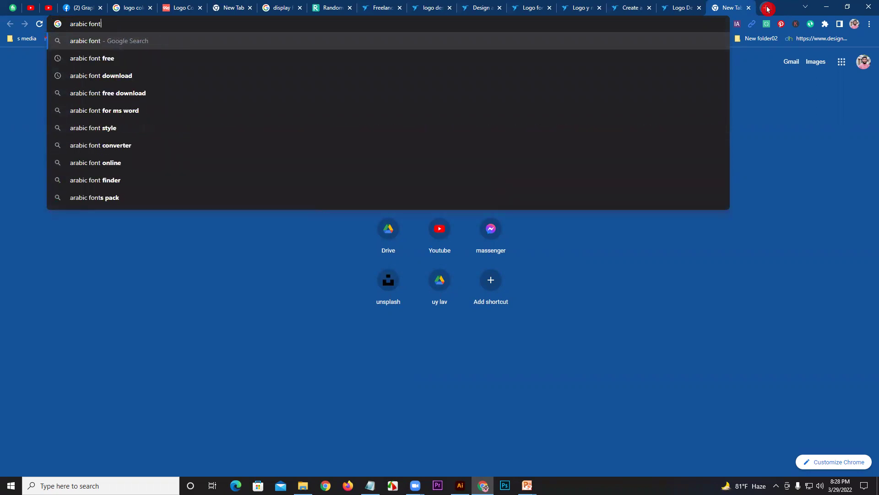
click(153, 93)
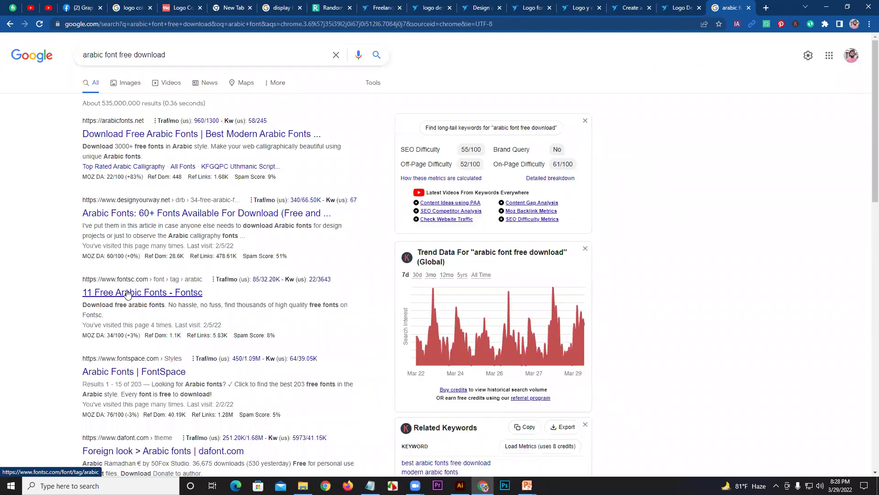
scroll(132, 294, down, 2)
scroll(137, 284, down, 1)
right_click(146, 313)
- Open dafont's Arabic fonts page in a new tab and browse fonts like Alhambra and Jasmeen
click(158, 319)
click(753, 7)
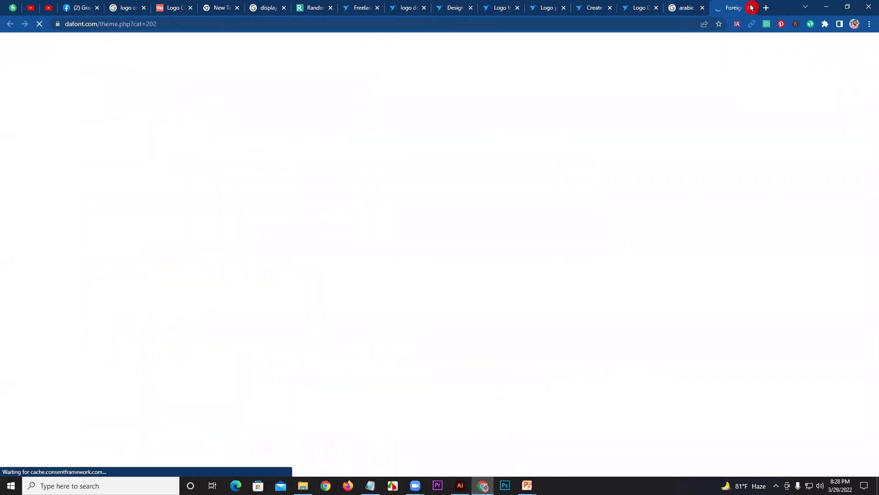
scroll(309, 339, down, 5)
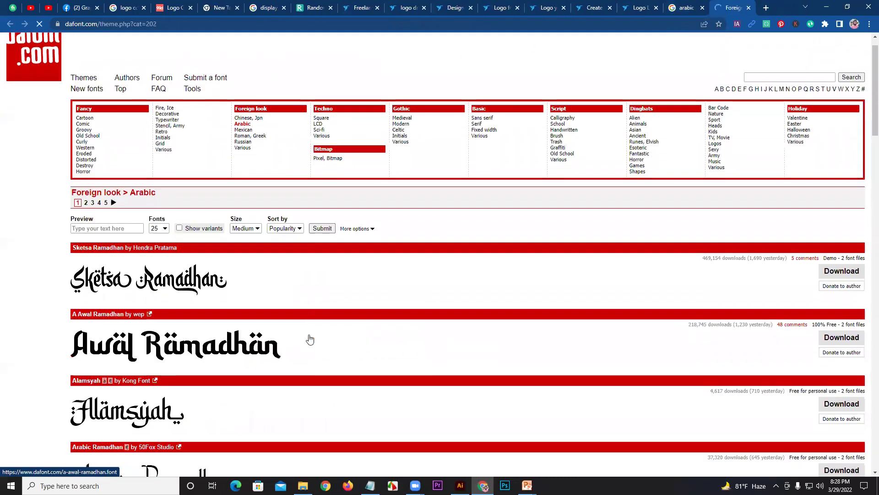
scroll(161, 275, down, 7)
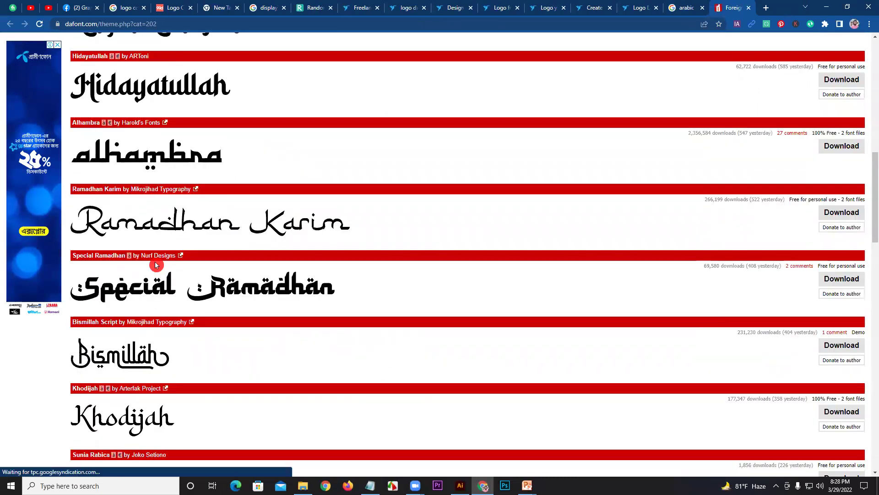
scroll(154, 262, down, 5)
scroll(150, 260, down, 3)
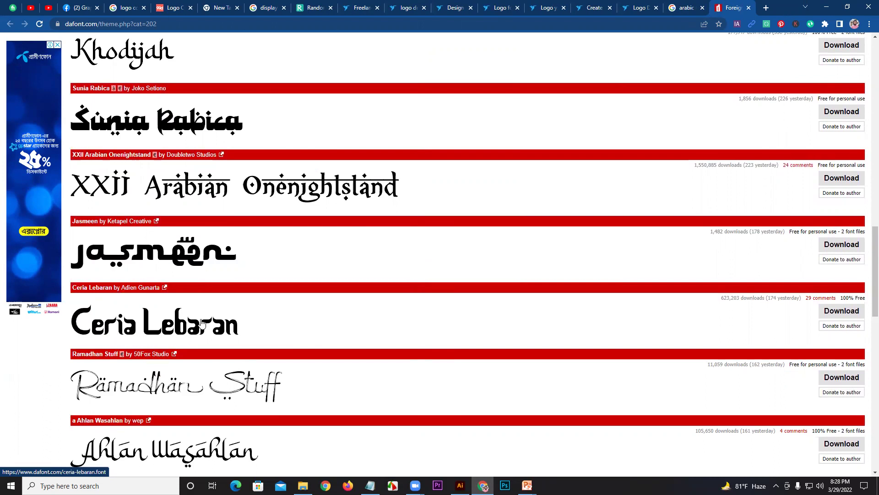
click(499, 8)
- Scroll through the Maylis entries grid again, then go to the Hunting Clothing Brand contest
click(456, 8)
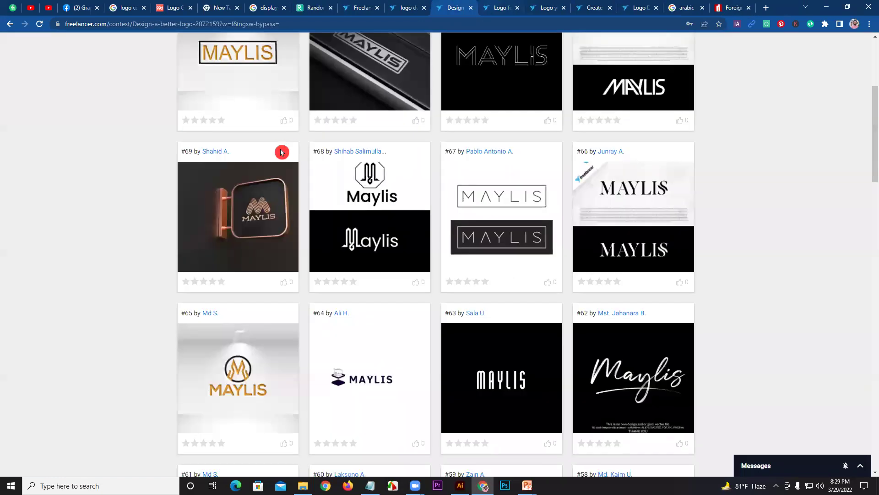
scroll(851, 377, up, 5)
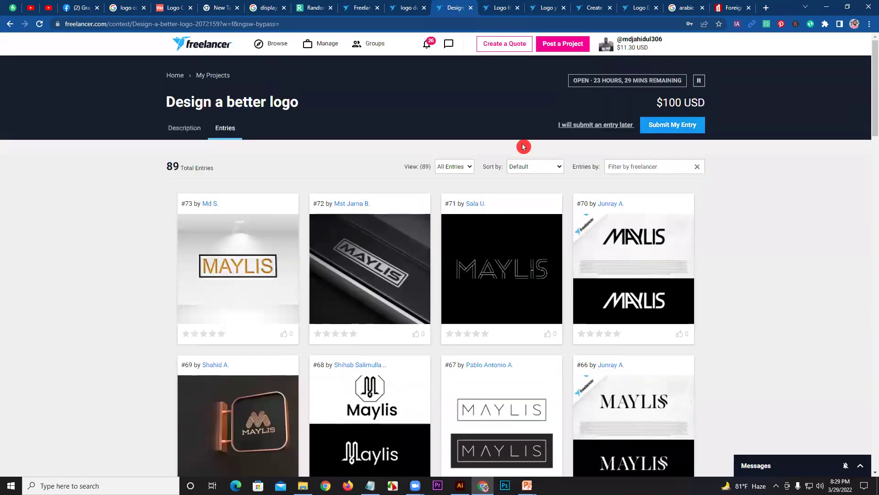
scroll(619, 299, down, 8)
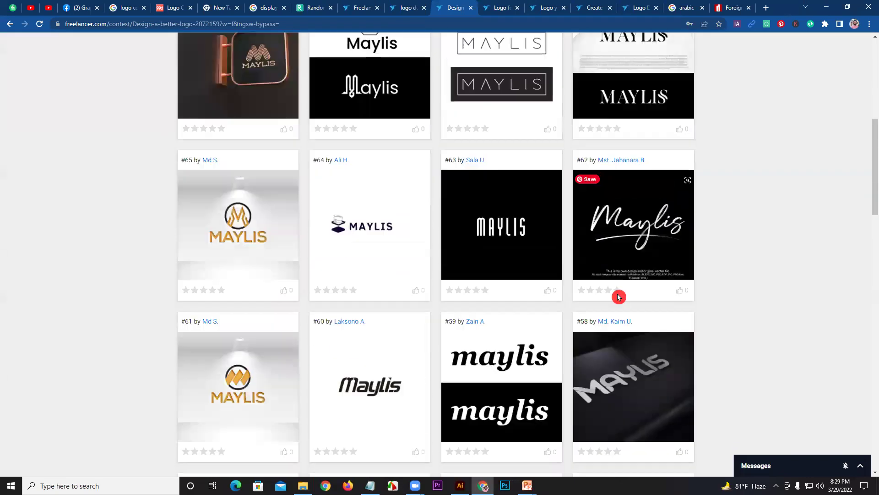
scroll(613, 299, down, 3)
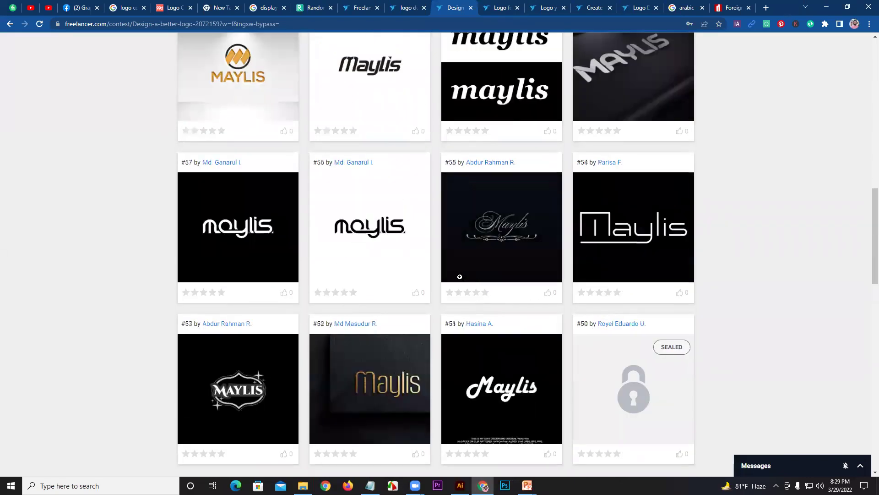
scroll(834, 355, down, 2)
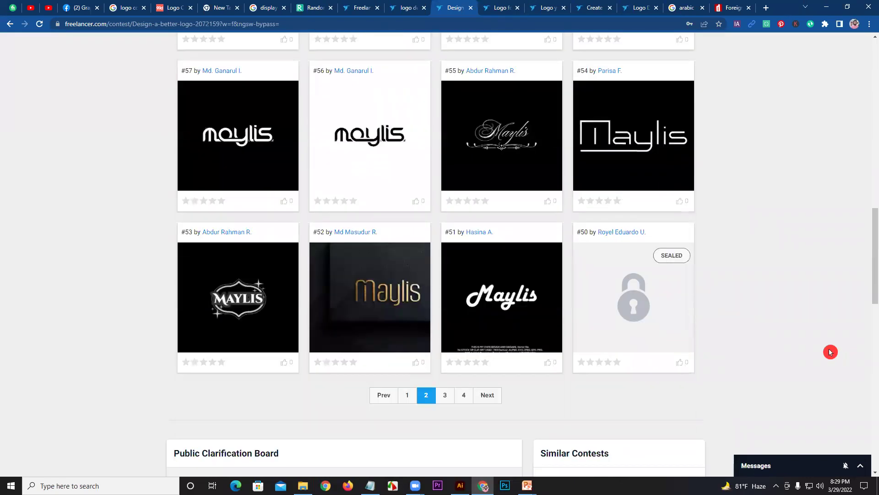
scroll(817, 347, up, 5)
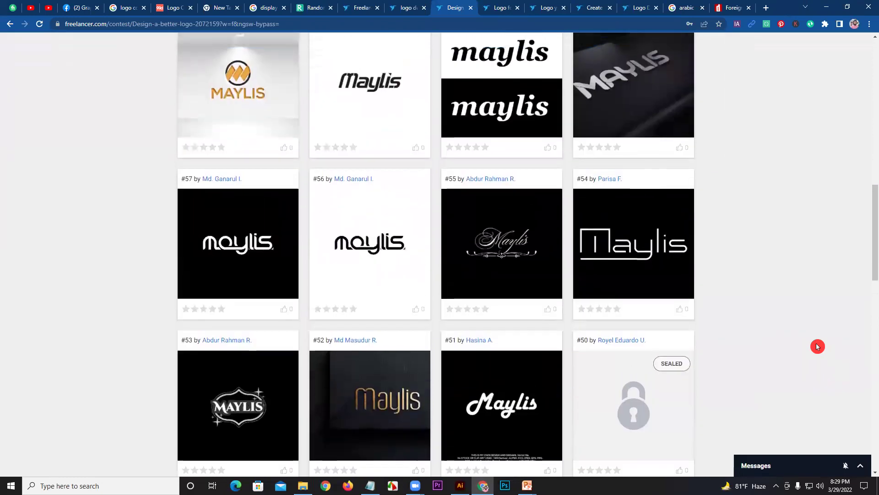
scroll(818, 347, up, 5)
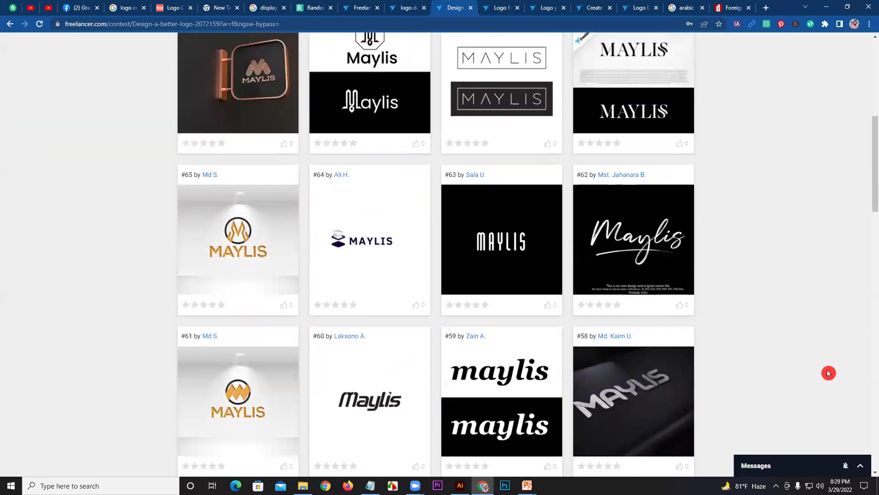
click(507, 8)
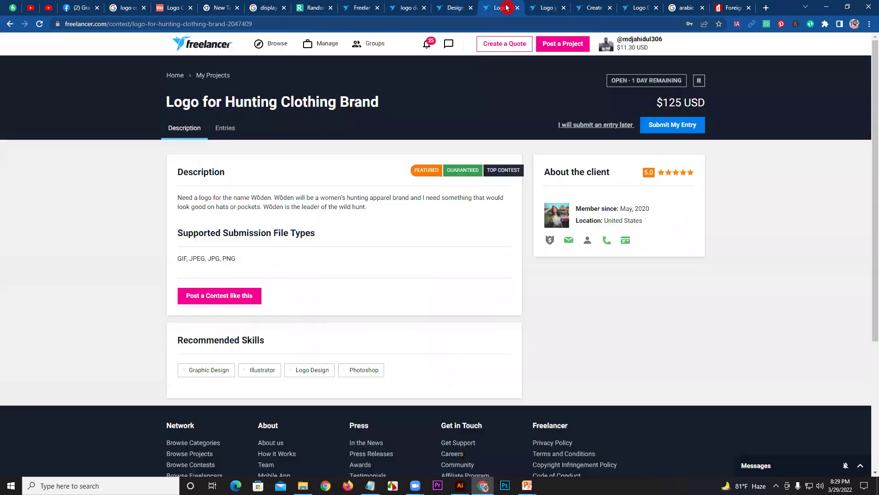
- Among the 900 hunting-brand entries, enlarge WODEN entries #379 and #35
click(225, 142)
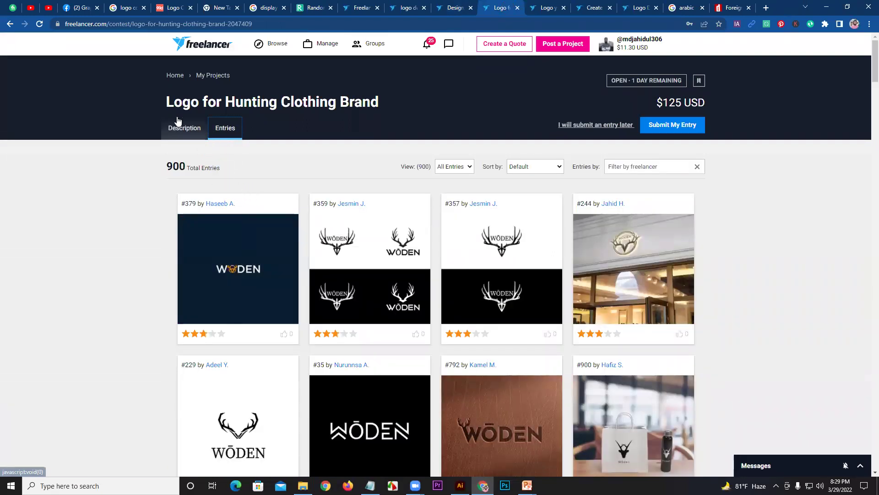
click(239, 284)
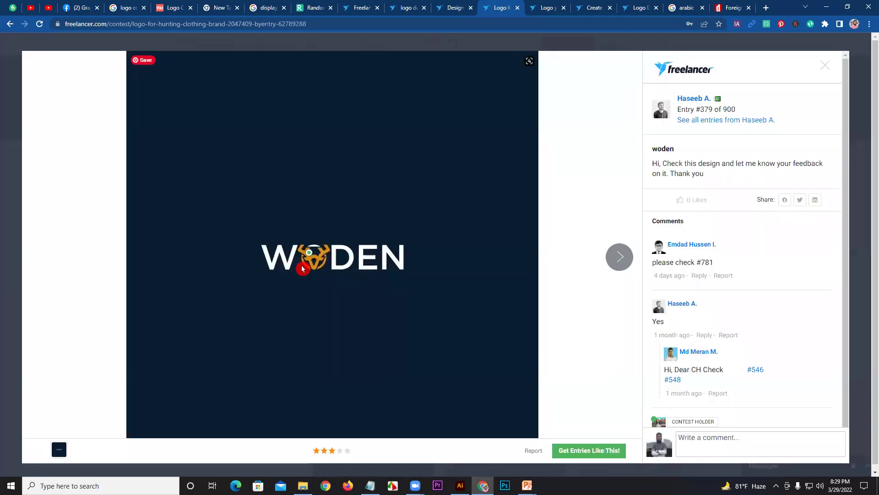
mouse_move(311, 252)
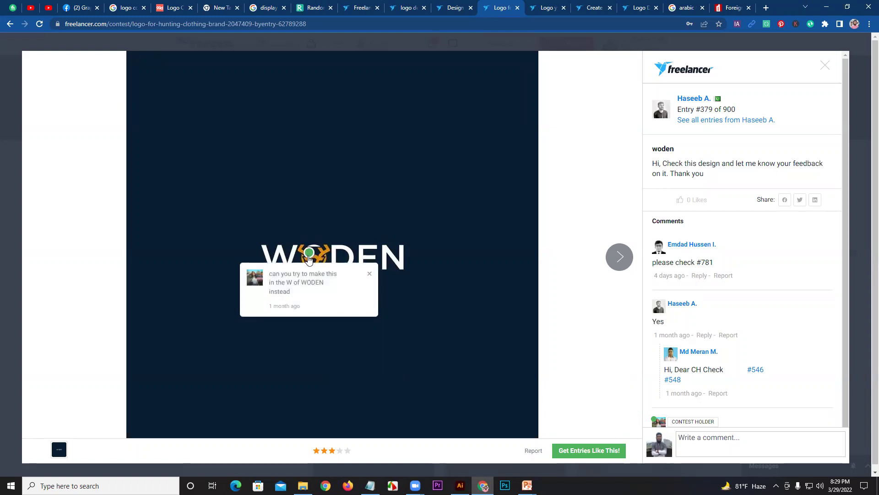
click(360, 271)
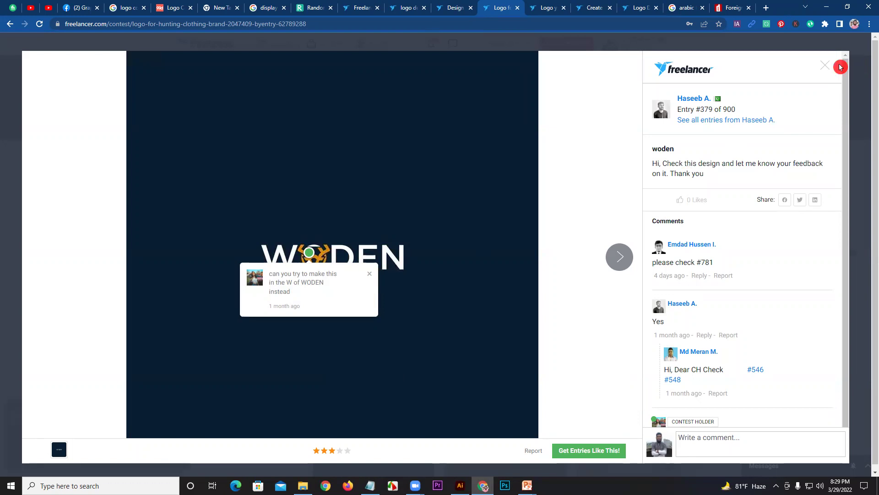
click(825, 65)
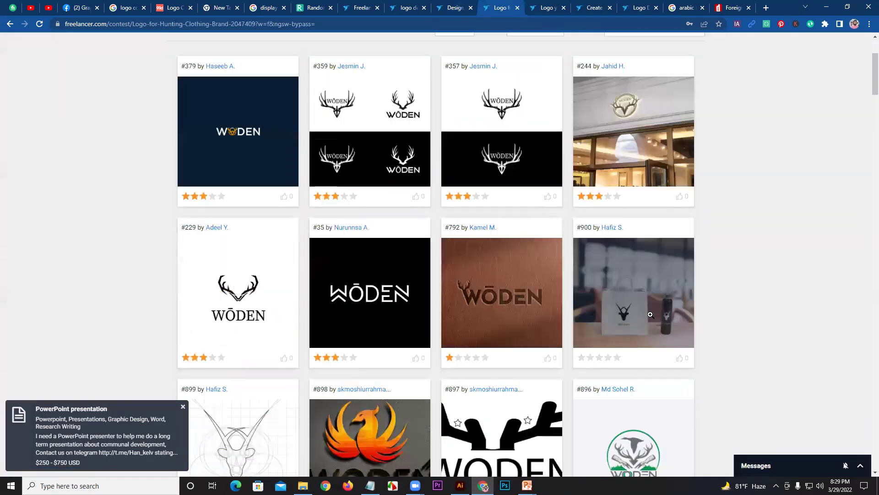
scroll(573, 294, down, 2)
click(359, 223)
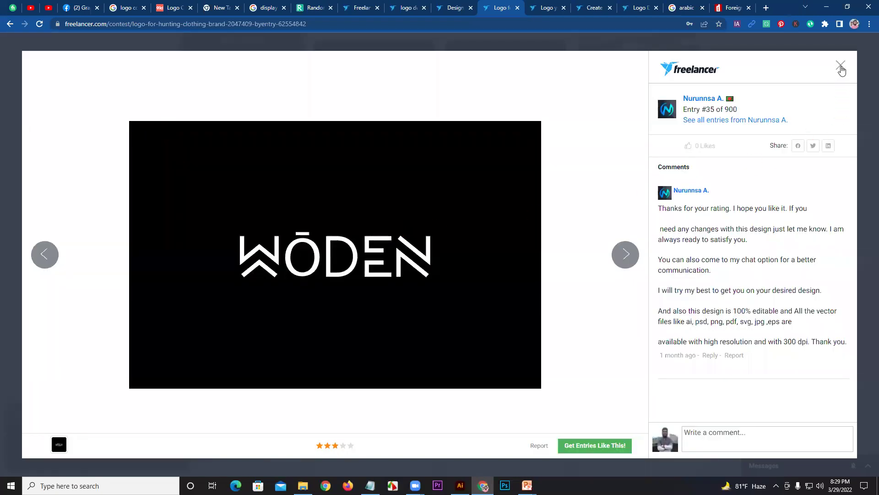
click(841, 67)
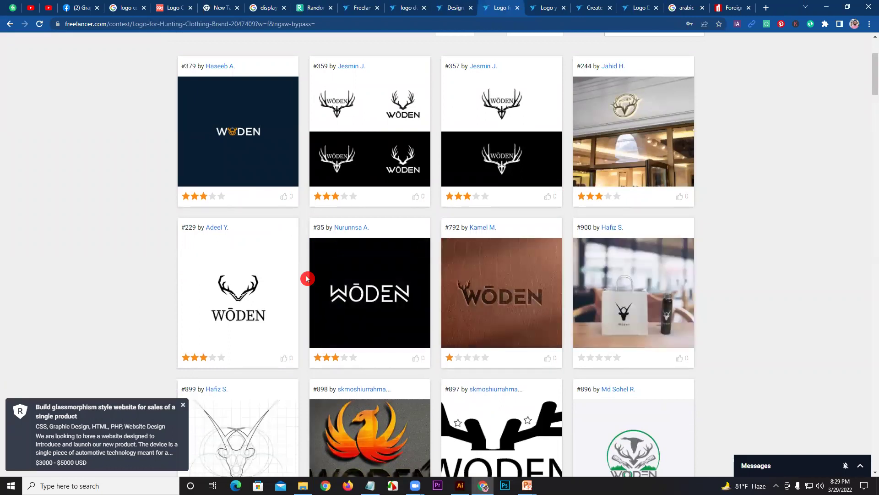
- Glance at the Logo y marca de agua contest's 99 entries, then bring up the Blurries contest
click(545, 7)
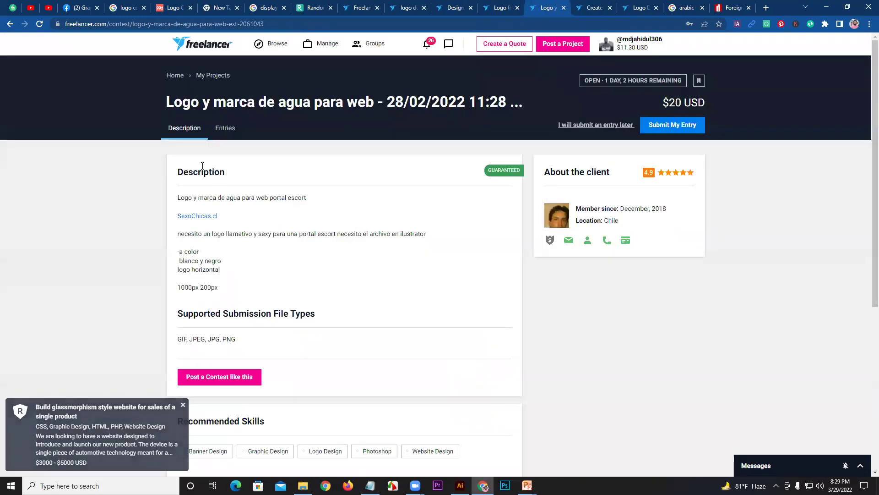
click(223, 137)
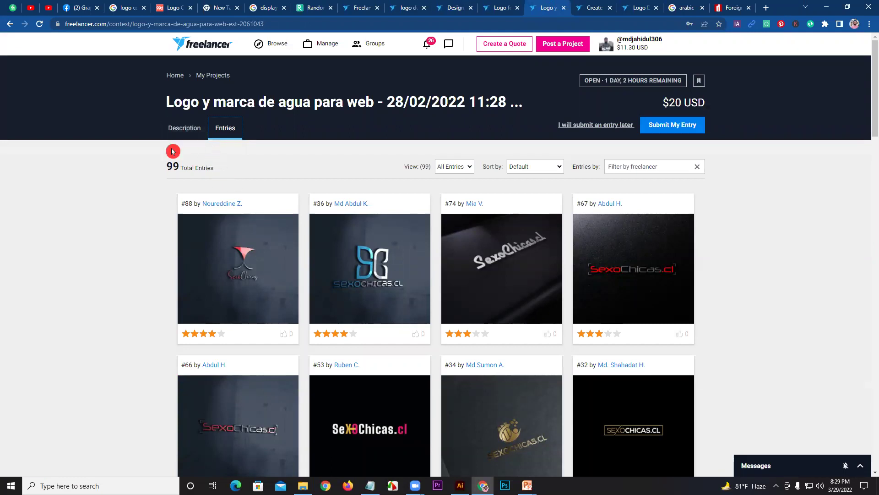
click(179, 133)
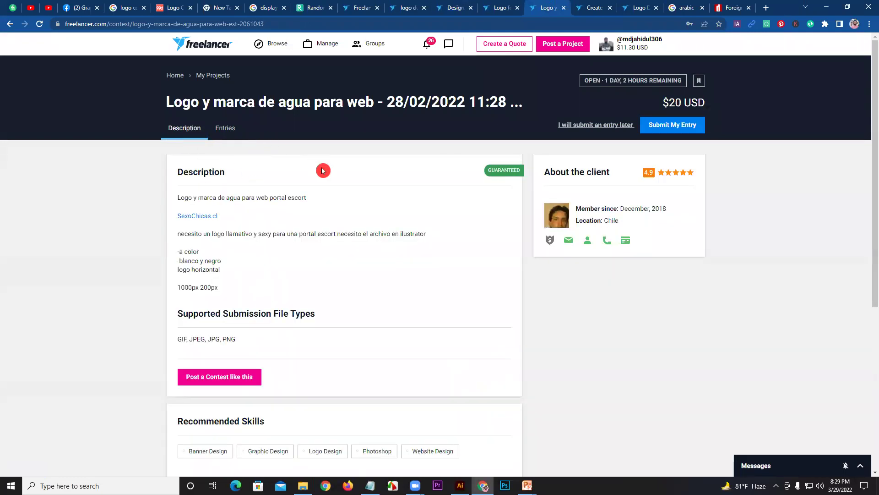
click(595, 7)
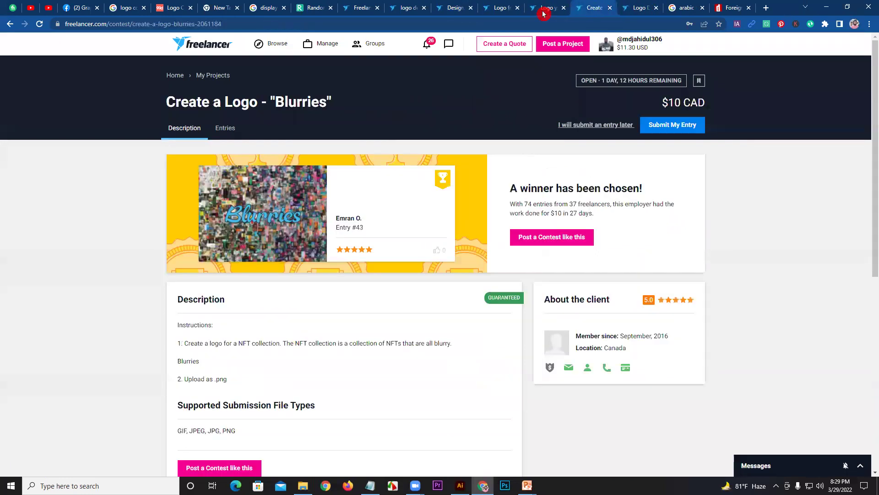
- View the Blurries contest's winning entry #43 among its 74 entries
click(227, 137)
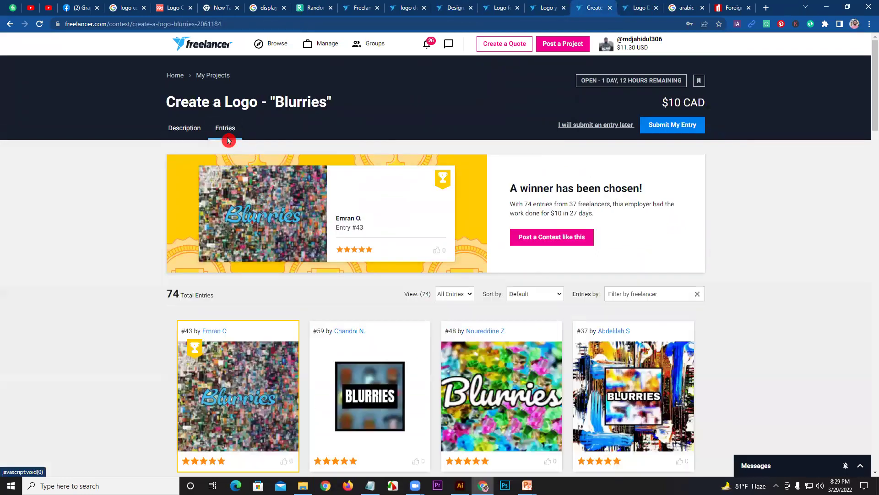
click(239, 393)
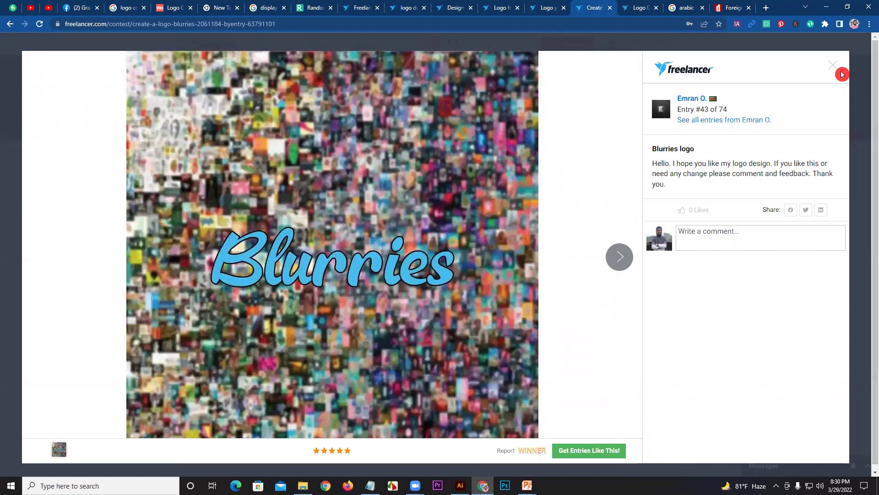
key(Escape)
click(200, 130)
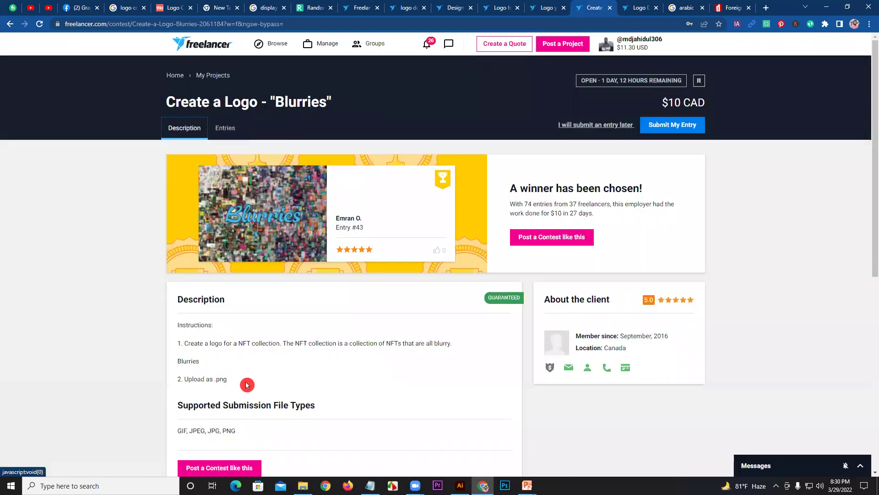
- Read the Blurries brief, including its sentence about NFTs being blurry
scroll(250, 373, down, 1)
drag(234, 297, 276, 299)
click(277, 299)
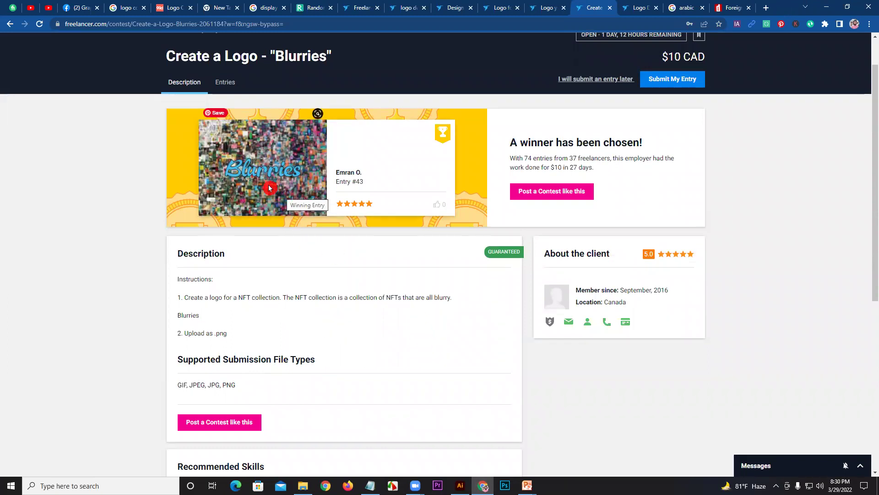
drag(203, 297, 236, 298)
click(236, 299)
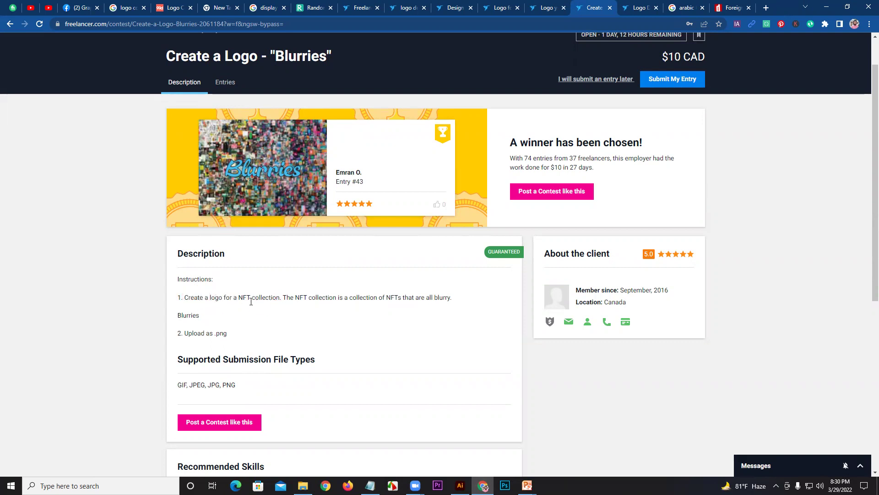
drag(454, 298, 360, 298)
click(339, 298)
click(367, 298)
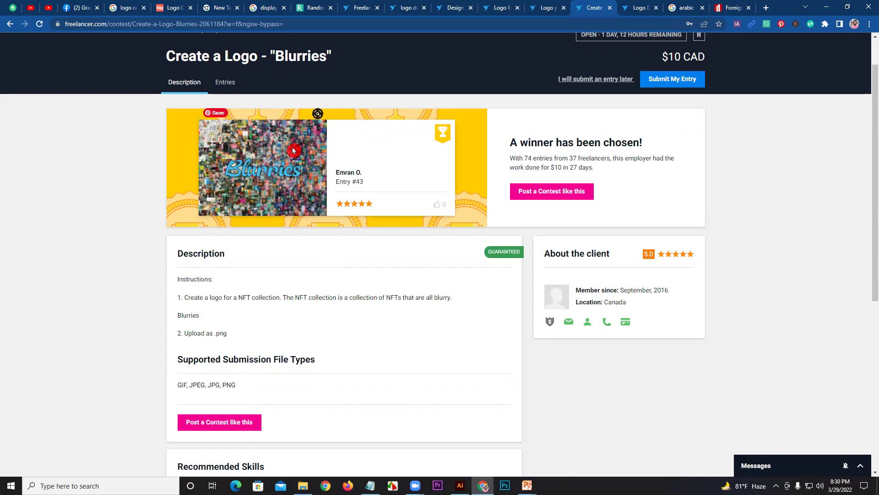
- Enlarge winning entry #43 again before moving to the Logo Design contest
click(225, 83)
click(236, 341)
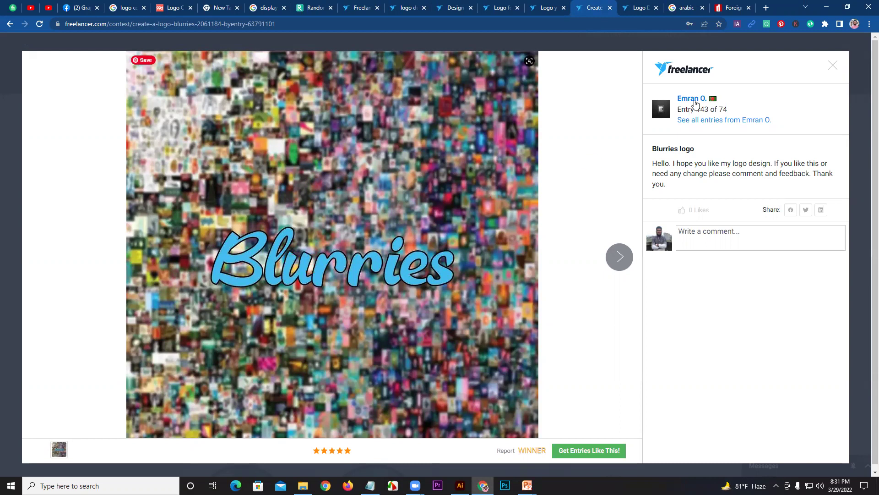
click(639, 8)
- Browse the 522 Grupo Leasing entries to page 2, then return to the word 'sword'
click(229, 131)
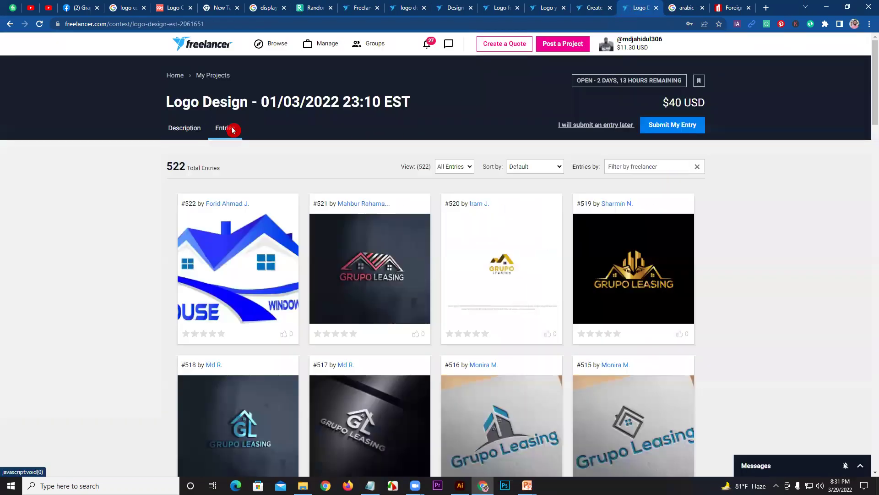
scroll(151, 240, down, 10)
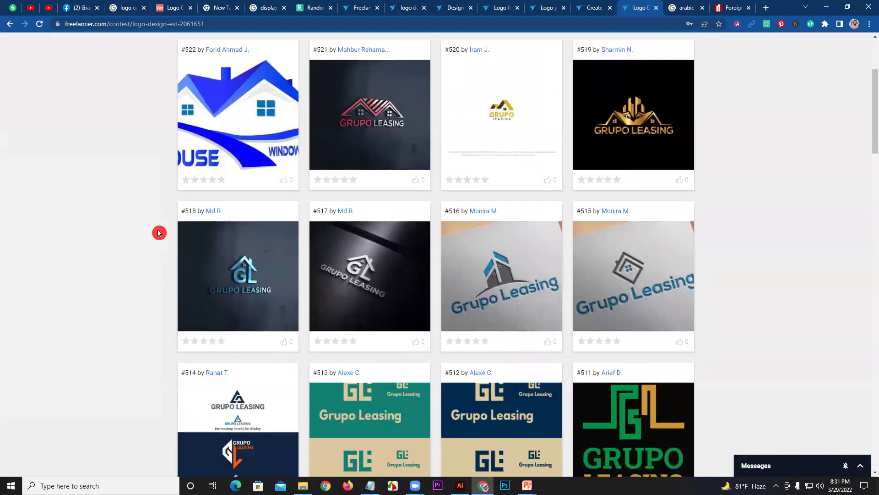
scroll(260, 171, down, 9)
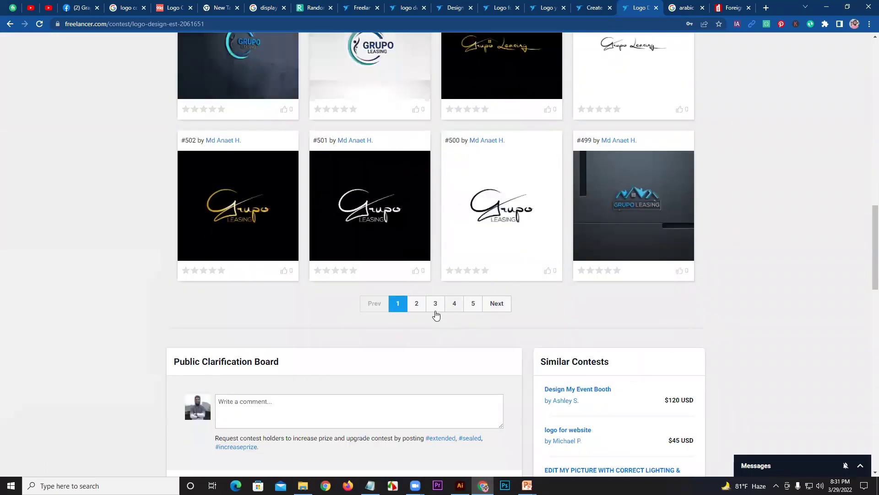
click(417, 304)
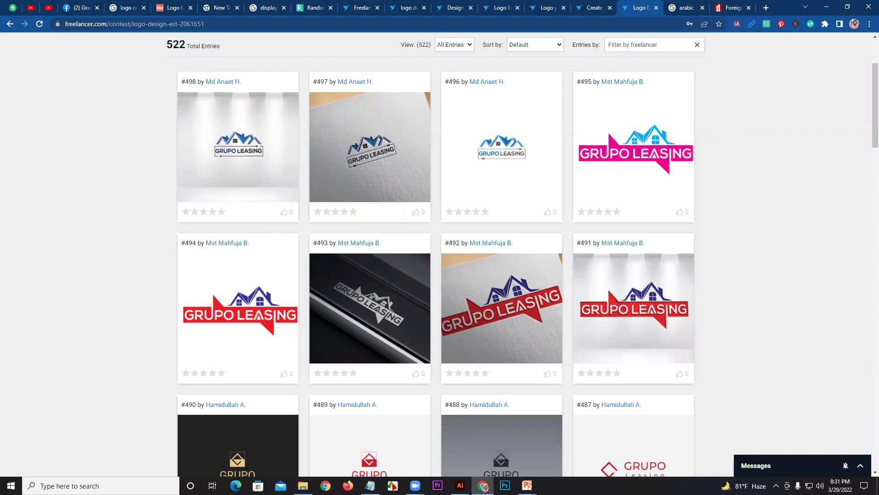
mouse_move(415, 485)
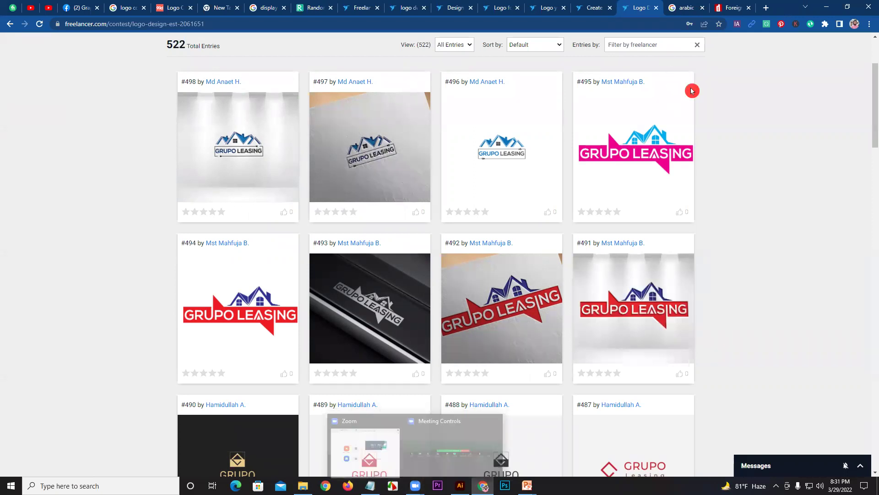
click(313, 8)
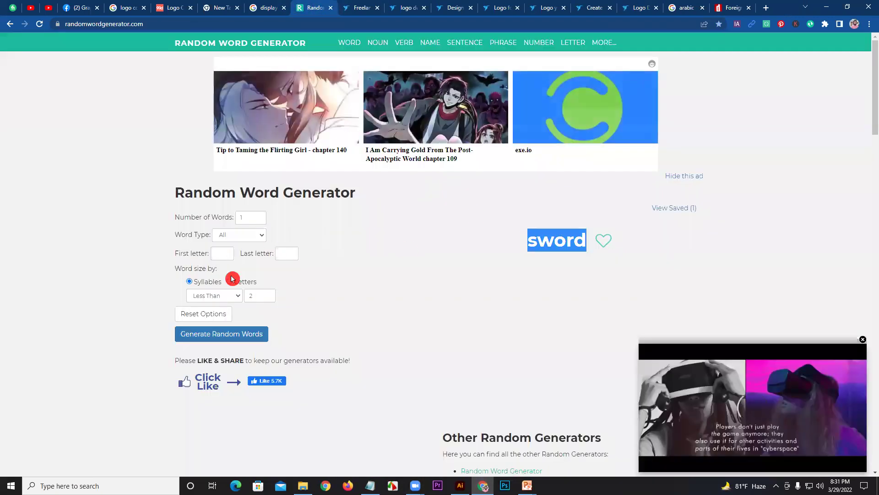
- Generate random words repeatedly until the word 'run' comes up
click(241, 334)
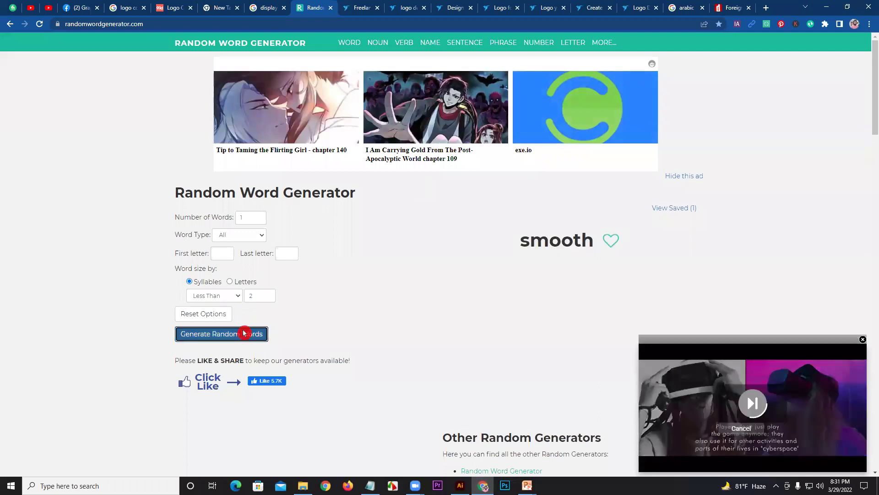
click(249, 334)
click(256, 335)
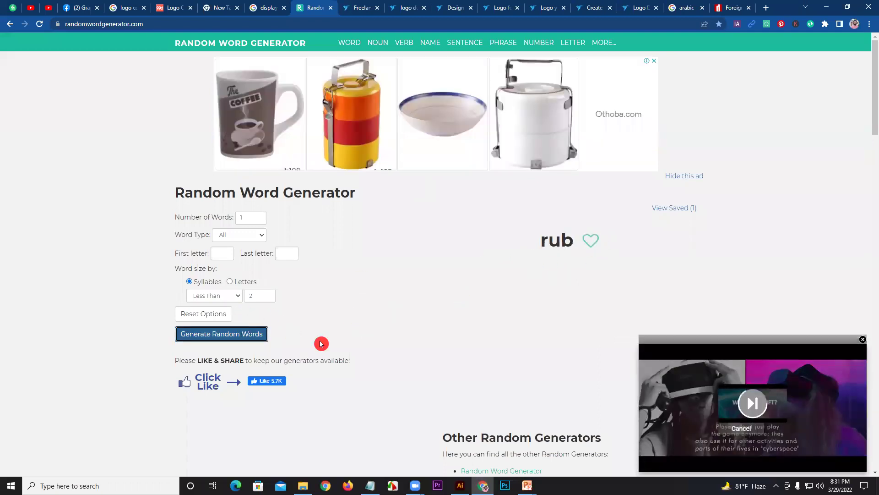
click(254, 335)
click(254, 334)
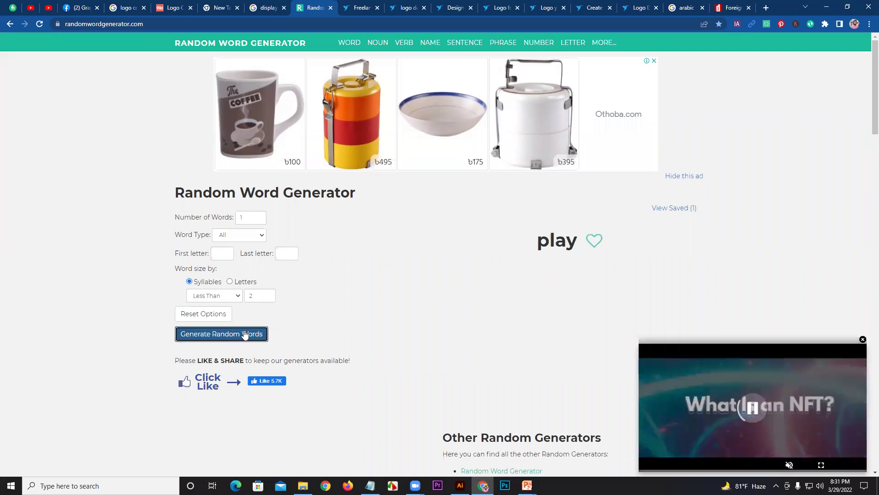
click(249, 334)
click(244, 335)
click(245, 335)
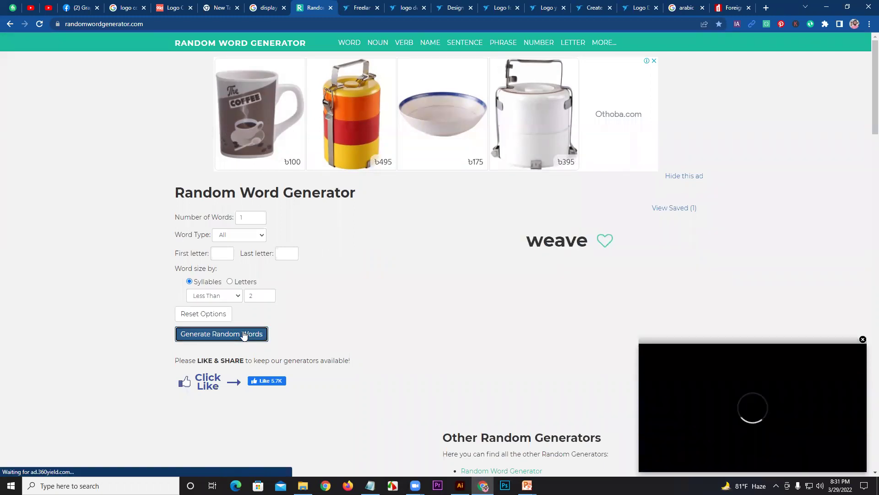
click(244, 335)
click(245, 335)
click(244, 335)
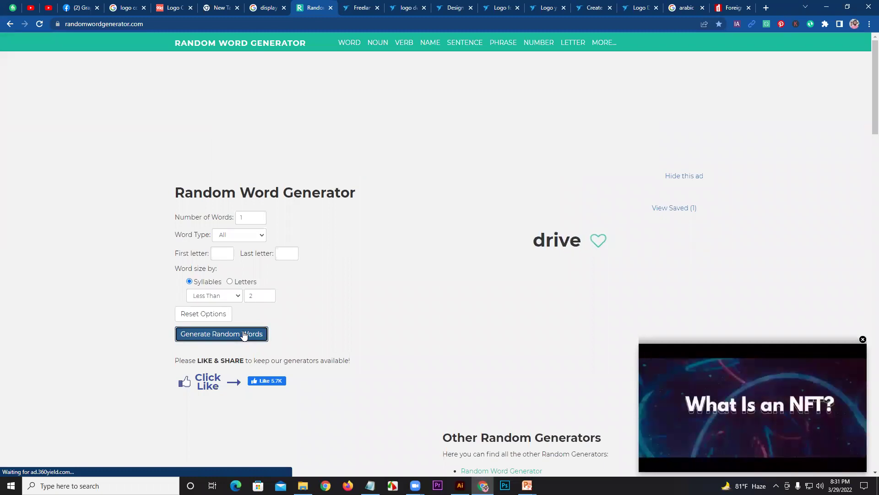
click(244, 334)
click(245, 335)
click(244, 334)
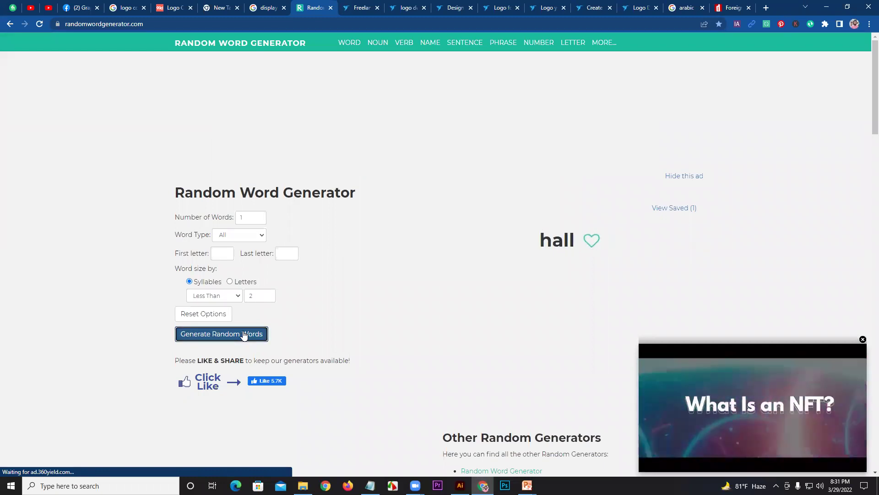
click(244, 334)
click(244, 334)
click(244, 334)
click(244, 335)
click(244, 335)
click(742, 244)
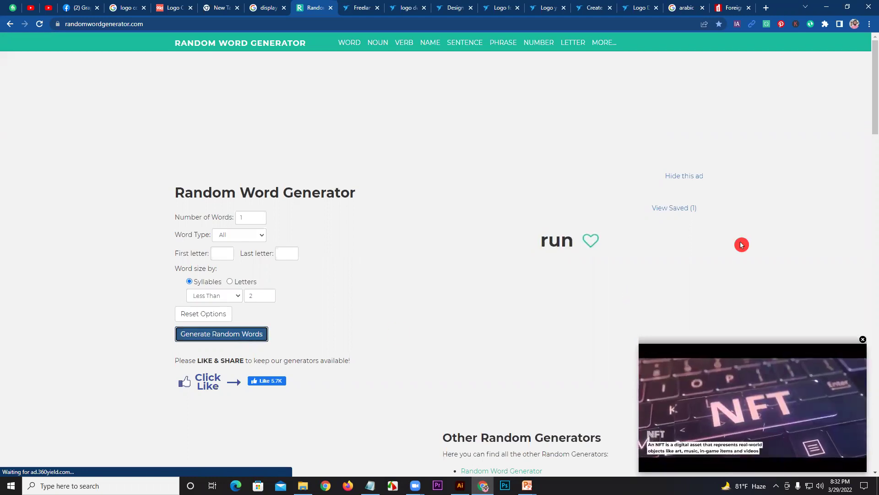
- Copy the word 'run' and return to the Illustrator artwork
double_click(563, 247)
right_click(563, 246)
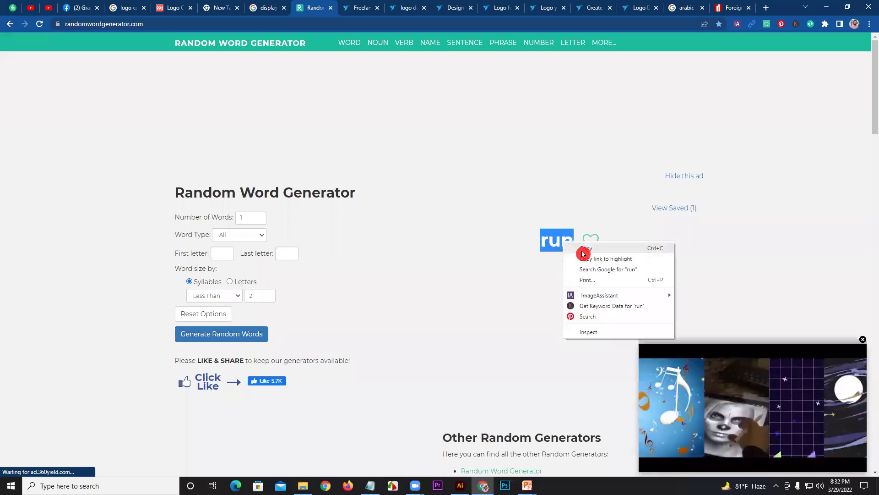
click(581, 255)
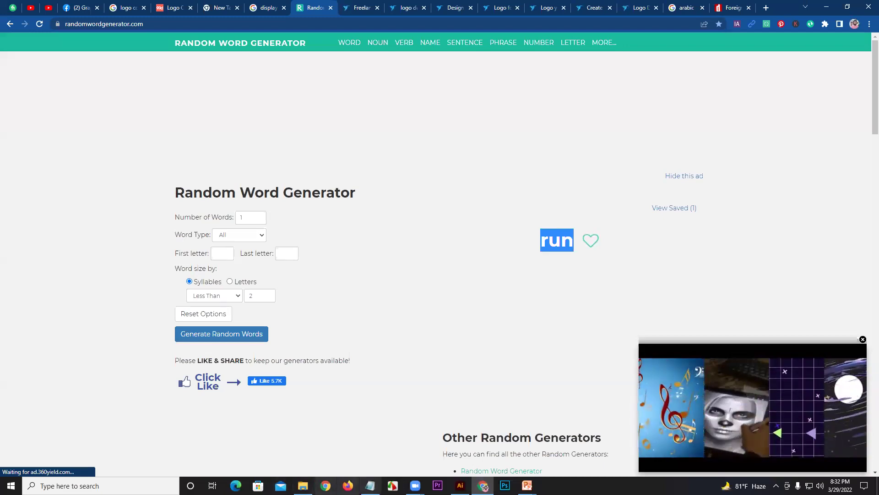
click(460, 485)
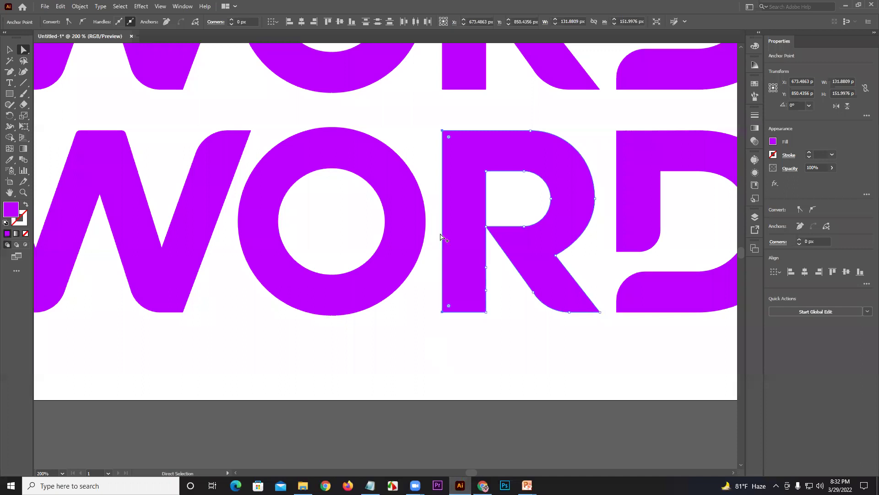
- Paste 'run' into the artwork, scale it up, and move it below the artboard
key(ctrl+1)
click(401, 369)
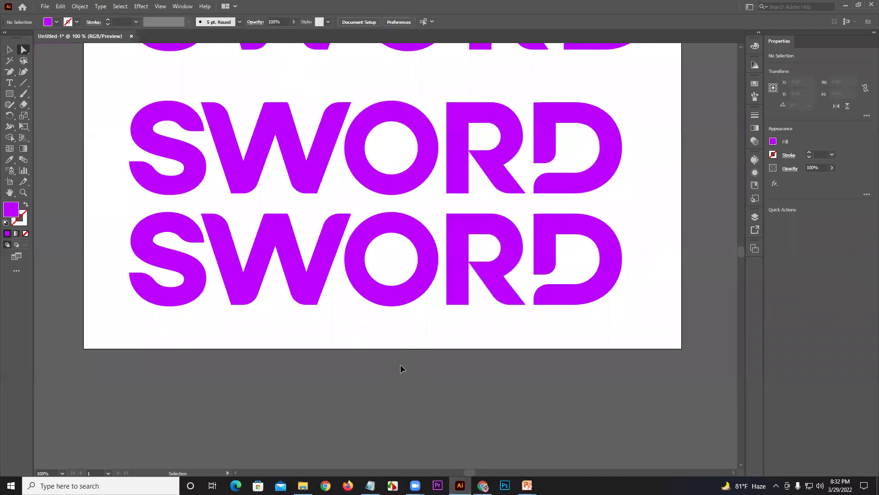
key(ctrl+v)
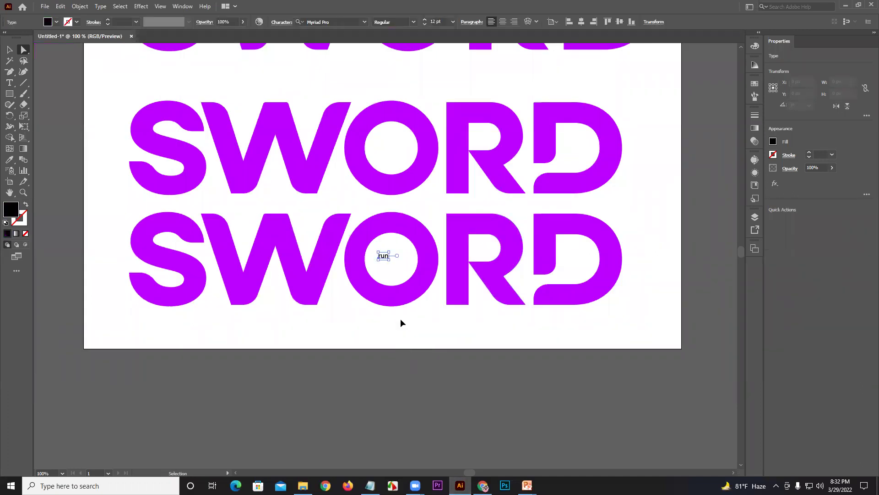
click(7, 58)
drag(389, 260, 581, 385)
scroll(581, 385, down, 5)
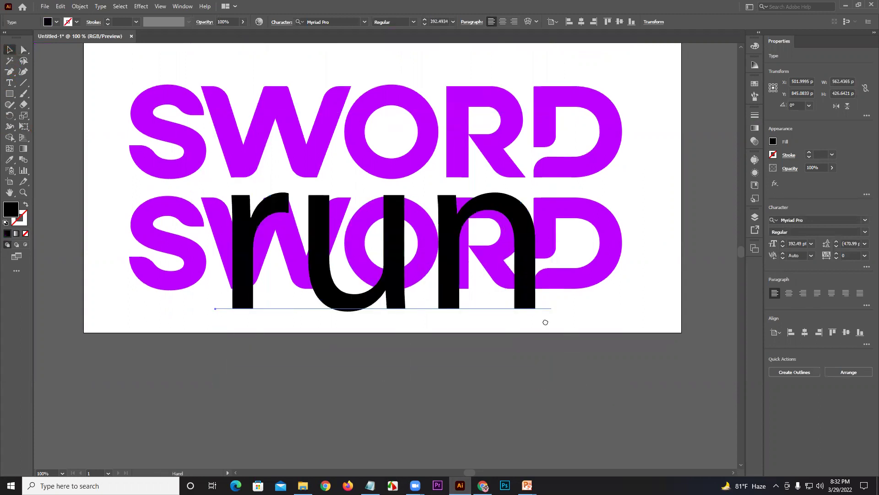
drag(394, 249, 419, 355)
drag(491, 344, 549, 317)
- Duplicate 'run' and give the copy SWORD's purple AXIS Extra Bold style
drag(451, 308, 94, 348)
drag(396, 316, 404, 348)
scroll(415, 323, right, 3)
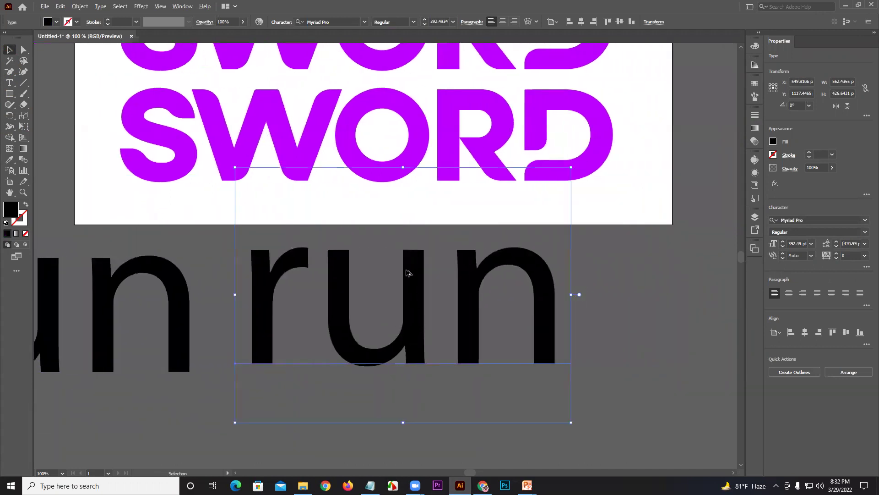
scroll(408, 275, down, 2)
click(8, 162)
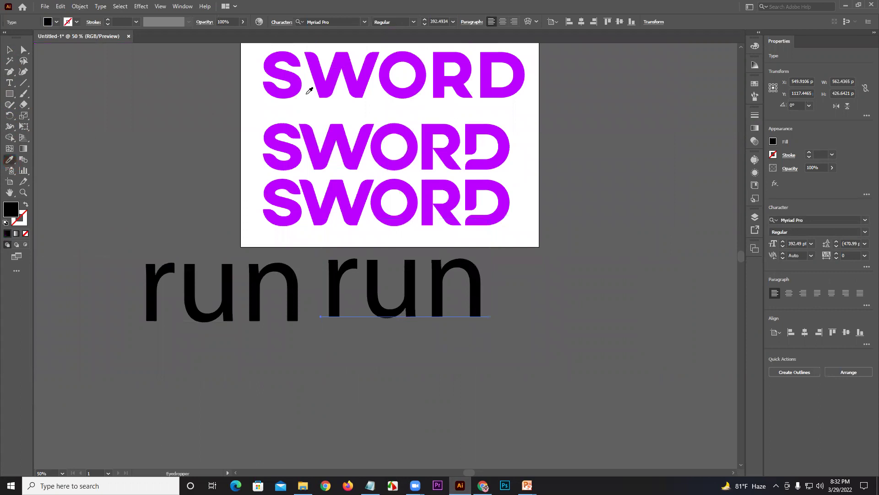
click(314, 88)
drag(314, 89, 286, 213)
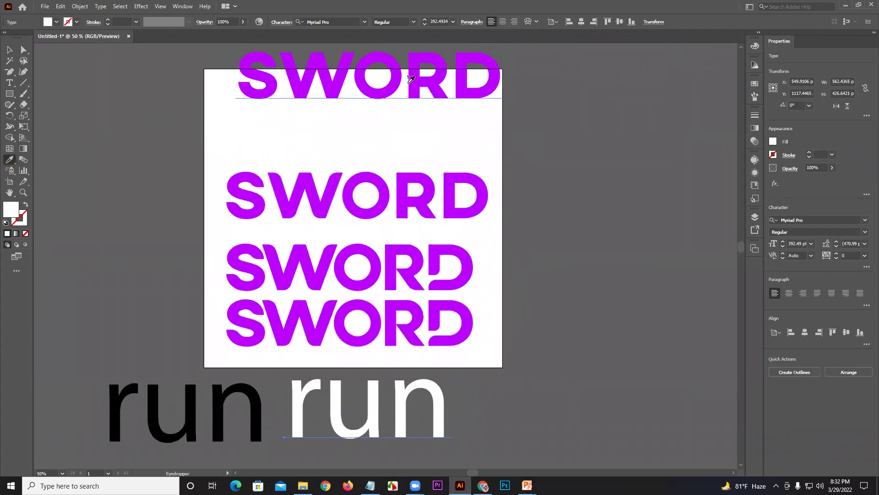
click(424, 275)
- Zoom in on the new RUN text and reposition it
drag(363, 379, 358, 267)
key(ctrl+plus)
key(ctrl+plus)
key(ctrl+plus)
key(ctrl+plus)
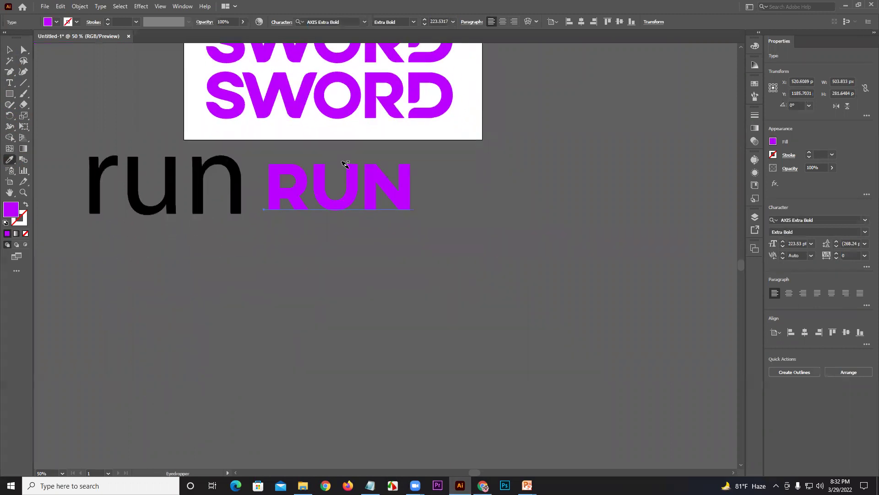
click(8, 46)
key(ctrl+minus)
drag(341, 220, 371, 226)
- Convert RUN to outlines and ungroup it into separate letters
right_click(375, 215)
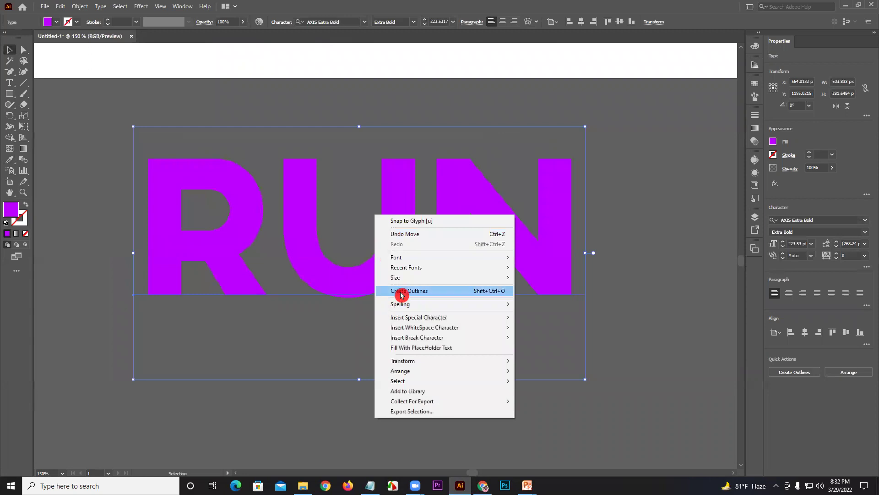
click(401, 290)
right_click(361, 271)
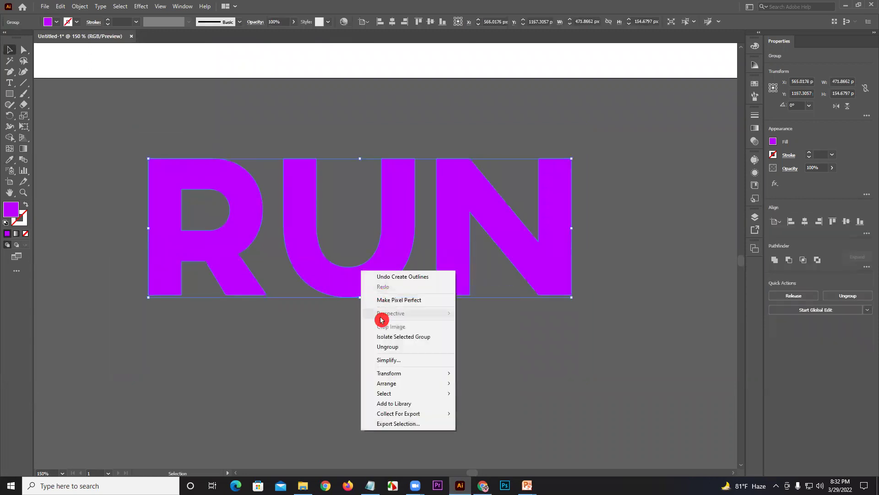
click(384, 346)
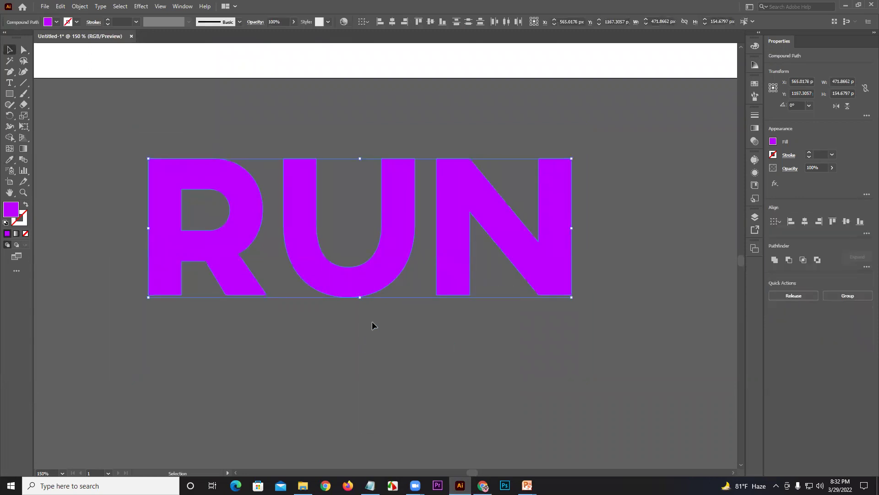
click(313, 310)
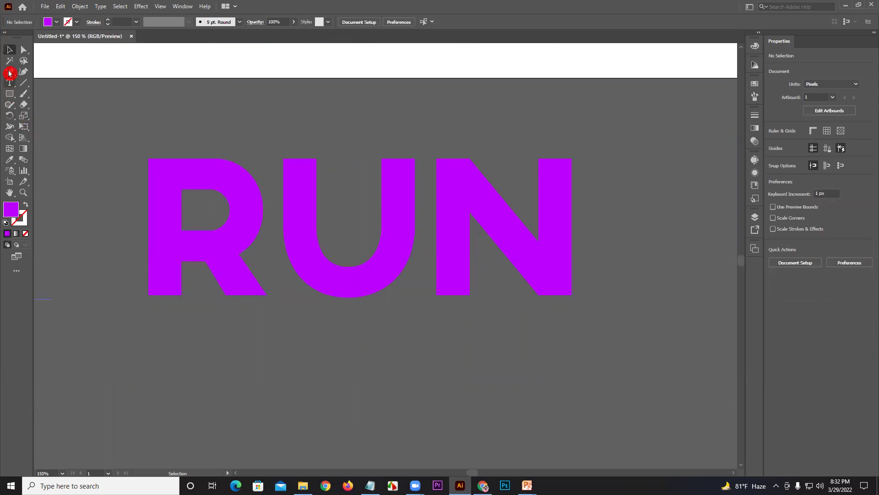
- Draw a diagonal from the R's top-left corner and remove the stem left of it with Shape Builder
click(24, 83)
drag(147, 158, 228, 296)
click(9, 50)
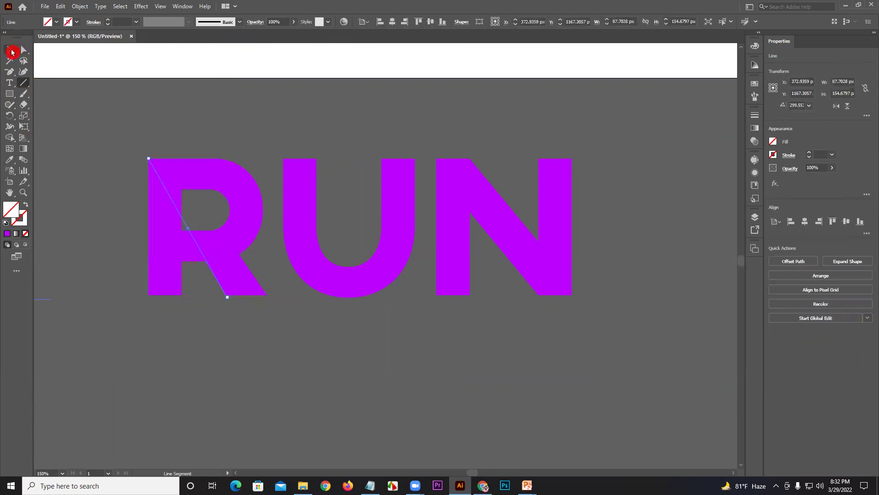
drag(161, 132, 224, 220)
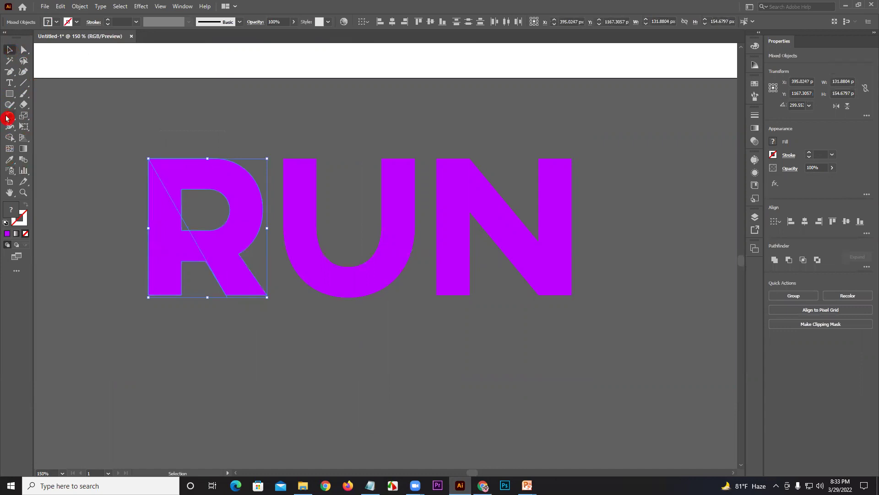
click(9, 138)
alt+click(187, 250)
- Raise the anchor point at the R's inner corner to refine the notch
click(23, 49)
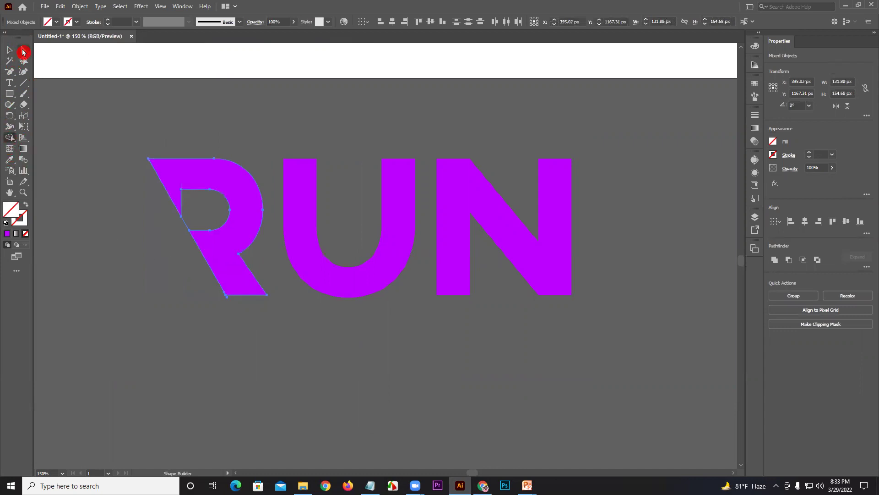
click(140, 213)
drag(183, 217, 183, 209)
click(178, 211)
drag(188, 252, 187, 205)
click(192, 225)
click(187, 205)
scroll(187, 204, down, 2)
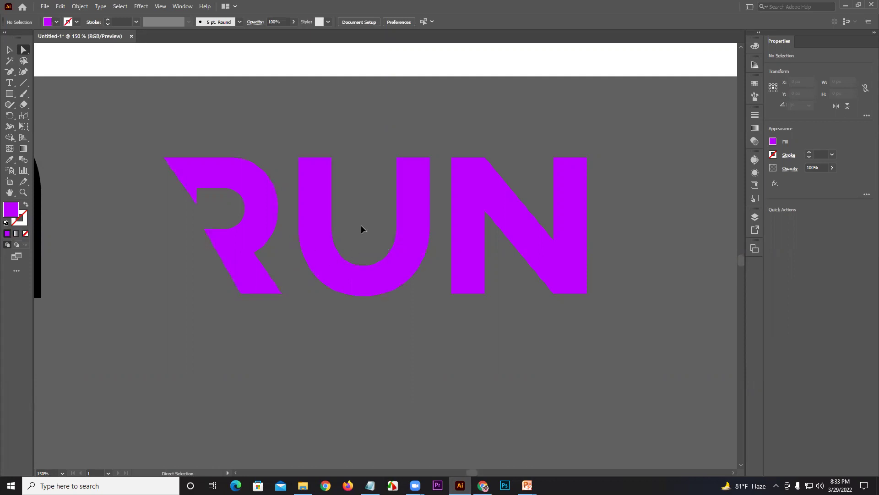
- Compare the R edits with undo/redo, then move the U and N left to tighten spacing
key(ctrl+z)
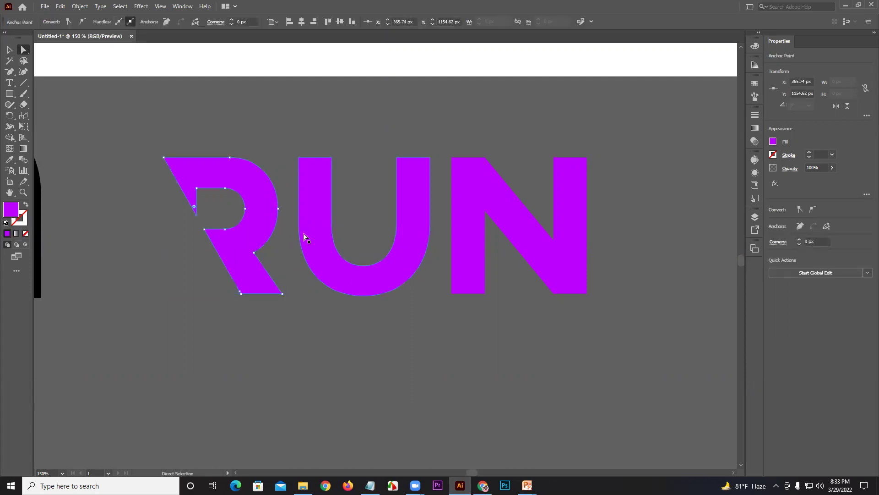
click(293, 250)
key(ctrl+shift+z)
key(ctrl+z)
key(ctrl+shift+z)
key(ctrl+z)
key(ctrl+z)
key(ctrl+shift+z)
drag(322, 237, 317, 242)
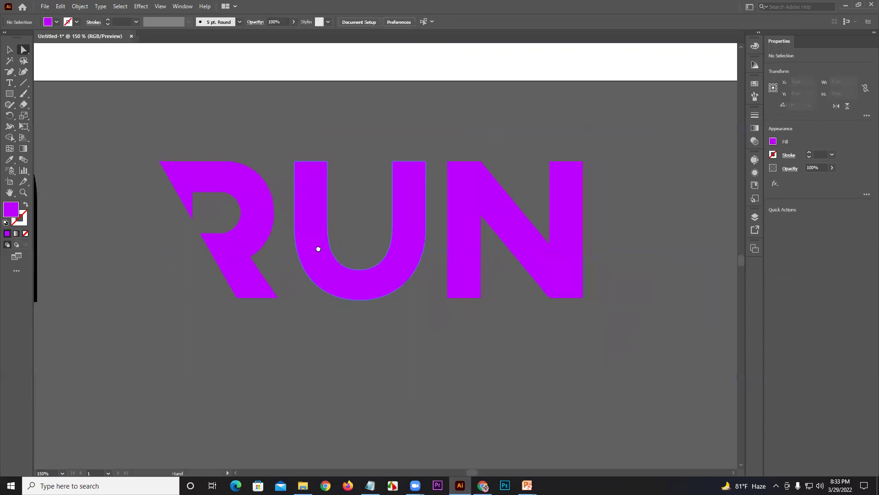
drag(409, 264, 395, 261)
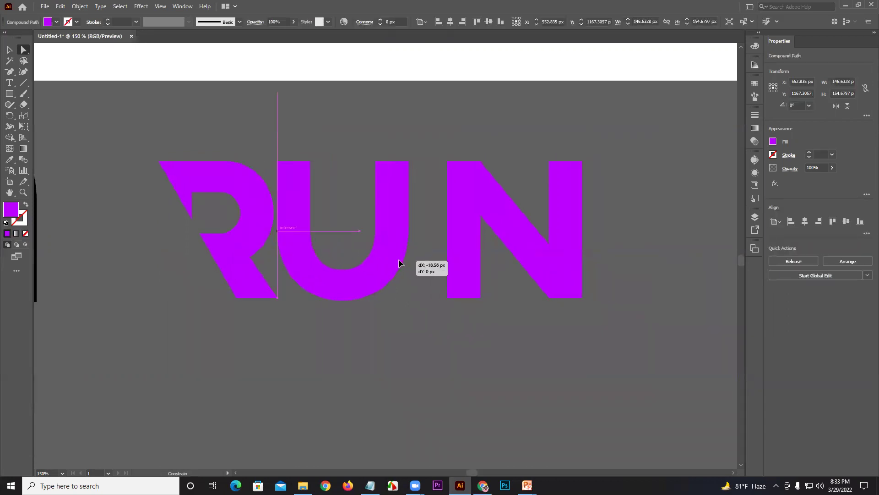
drag(465, 255, 436, 247)
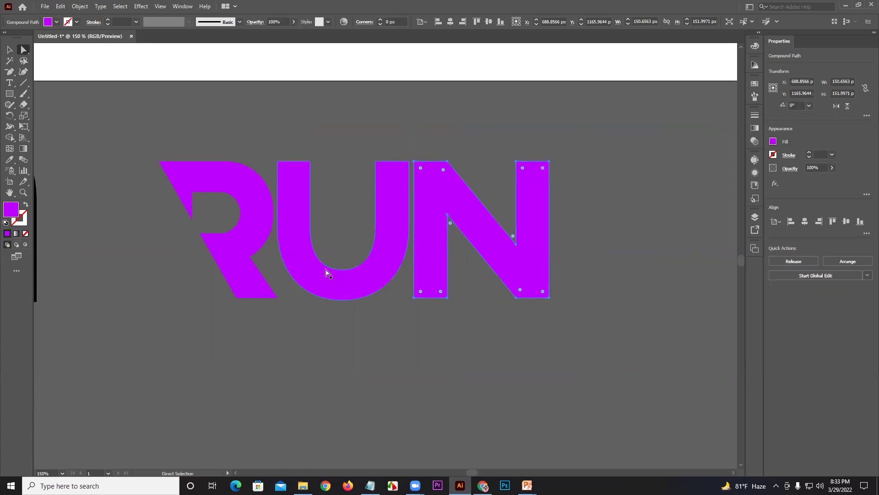
- Drag the N's bottom-left anchor straight up to shorten its left stem
scroll(320, 254, right, 3)
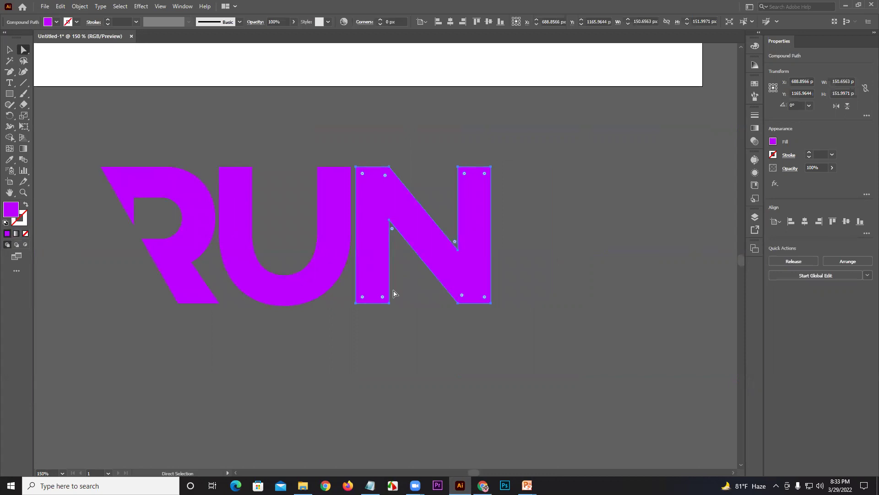
click(357, 303)
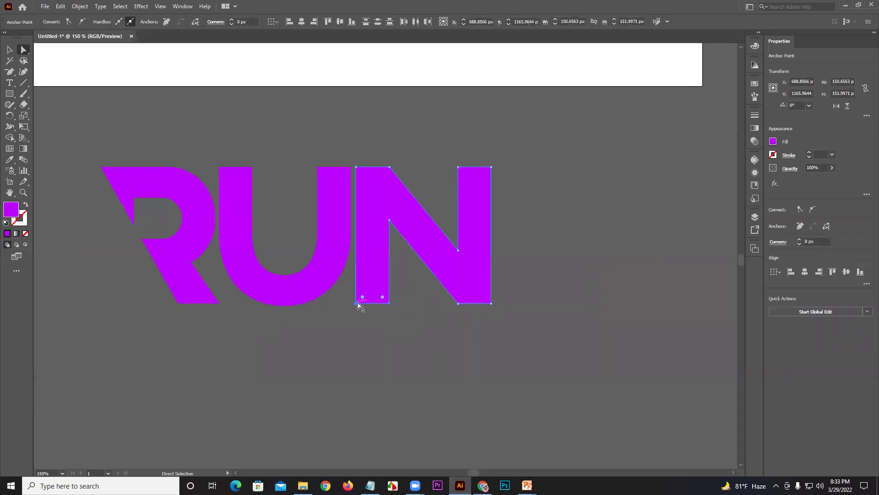
drag(355, 304, 356, 259)
click(399, 285)
scroll(402, 234, down, 2)
scroll(402, 234, up, 2)
- Draw a small square at the N's lower-left corner and fine-tune its size
key(m)
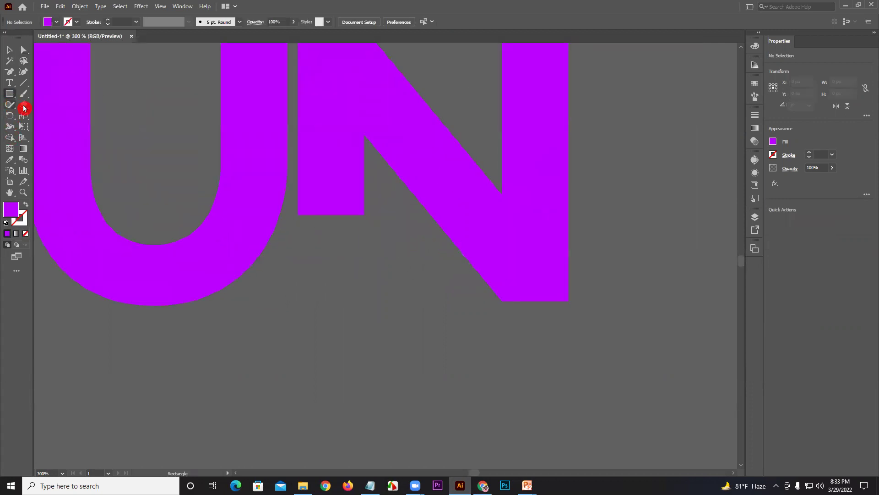
drag(299, 213, 365, 269)
scroll(362, 231, up, 3)
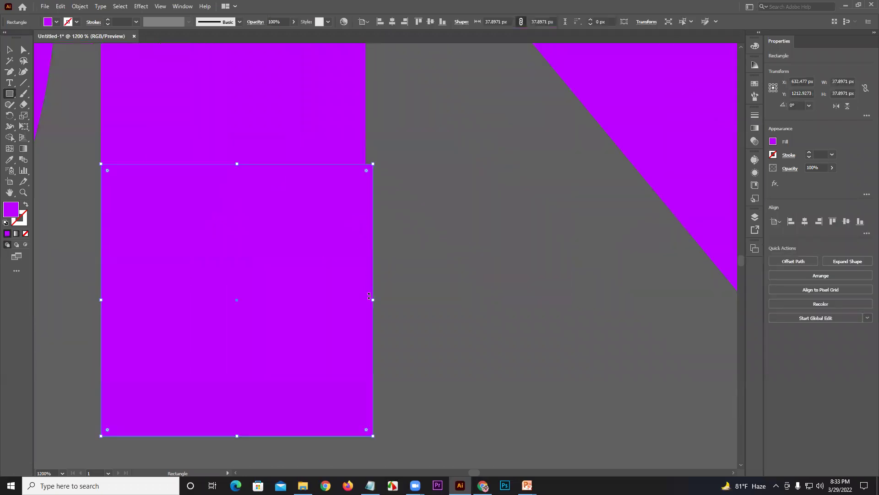
drag(375, 301, 366, 301)
drag(372, 433, 370, 424)
scroll(326, 121, up, 4)
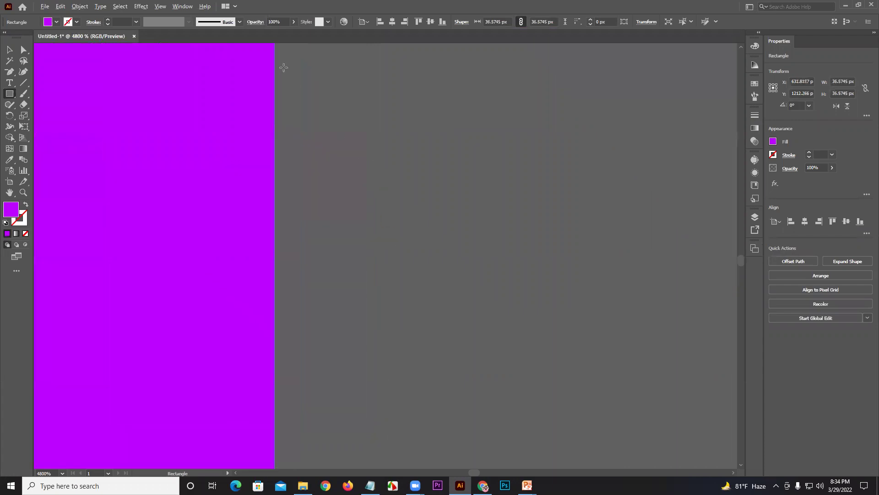
scroll(342, 327, up, 3)
scroll(326, 271, up, 3)
drag(388, 272, 404, 262)
scroll(426, 271, down, 10)
- Move the square straight down below the N's stem and flatten it into a short block
click(9, 54)
click(353, 357)
drag(373, 261, 374, 306)
click(434, 275)
scroll(435, 232, down, 5)
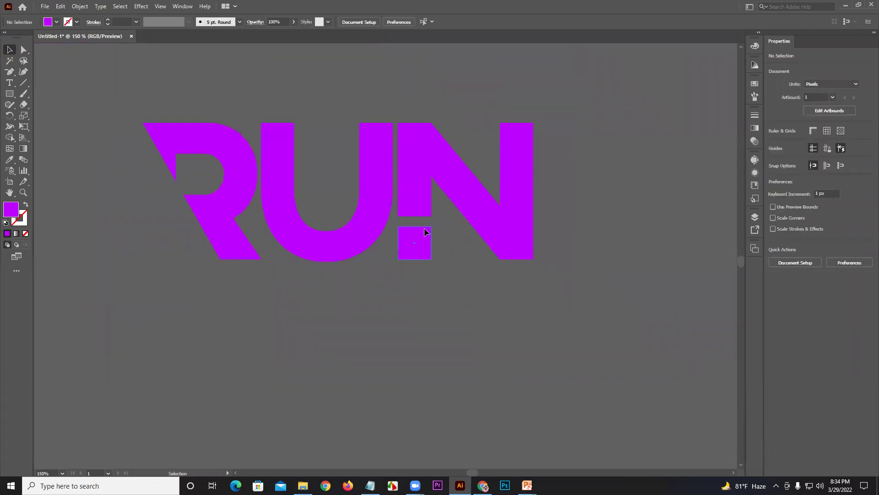
click(424, 229)
drag(431, 227, 354, 291)
click(457, 241)
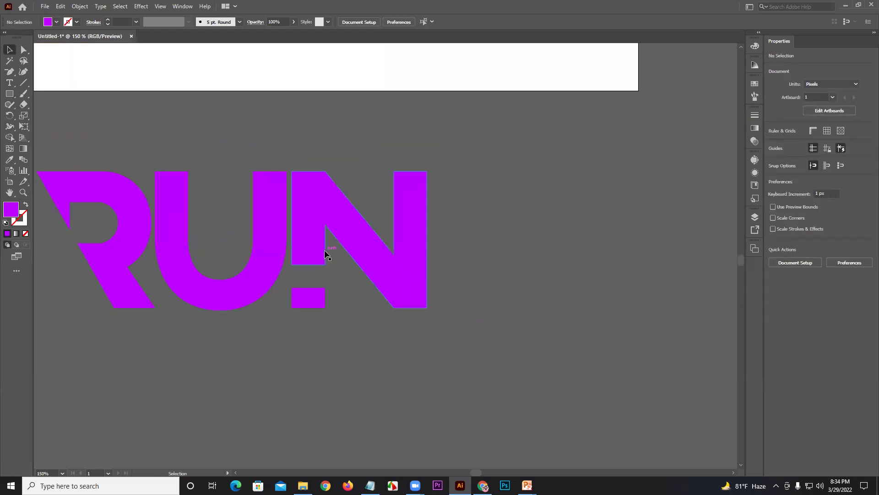
- Draw a line along the N's diagonal and delete its left stem with Shape Builder
click(307, 220)
scroll(306, 220, up, 1)
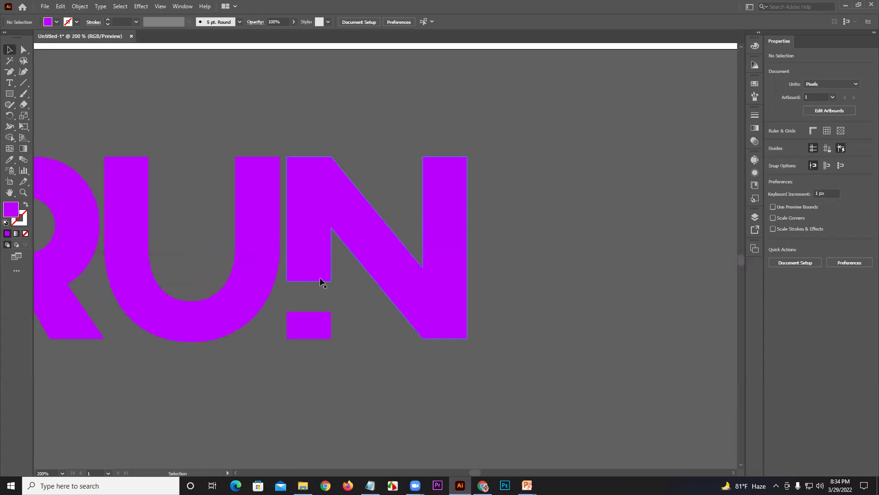
click(318, 136)
scroll(407, 220, up, 2)
click(23, 83)
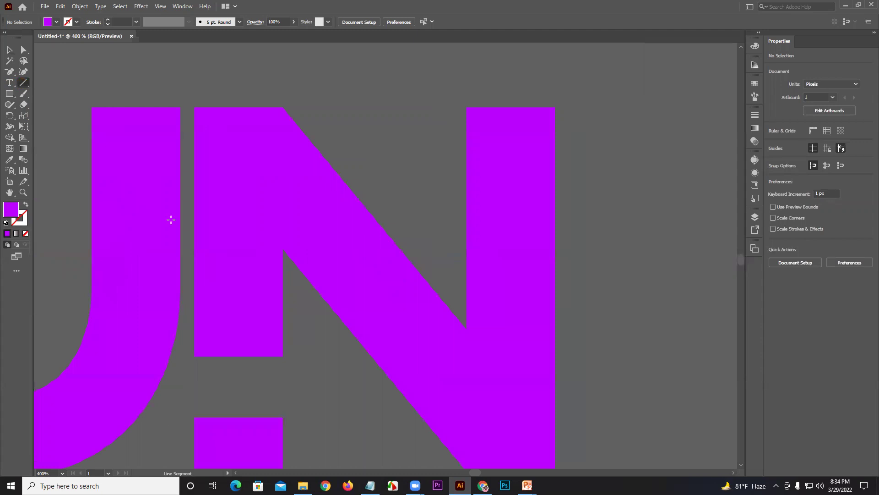
drag(283, 249, 179, 115)
key(v)
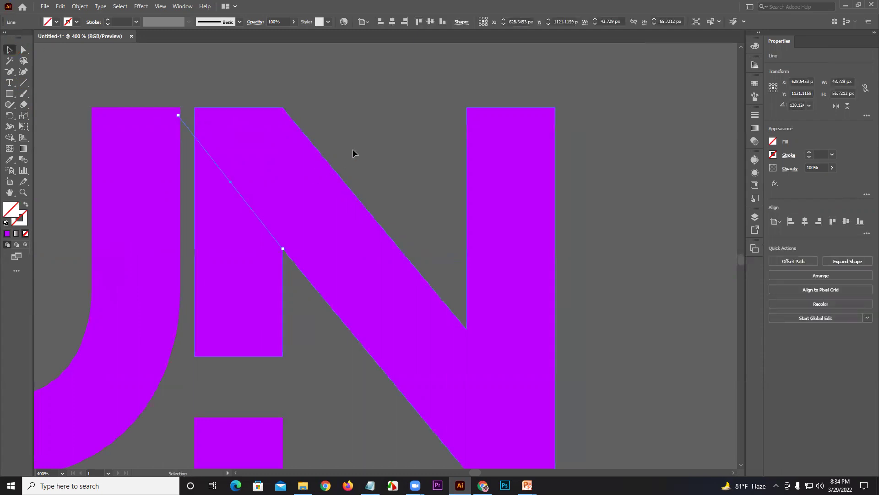
shift+click(246, 276)
click(9, 137)
alt+click(222, 270)
scroll(223, 271, down, 2)
- Delete the small rectangle and shift the N about 63 px to the right
click(10, 51)
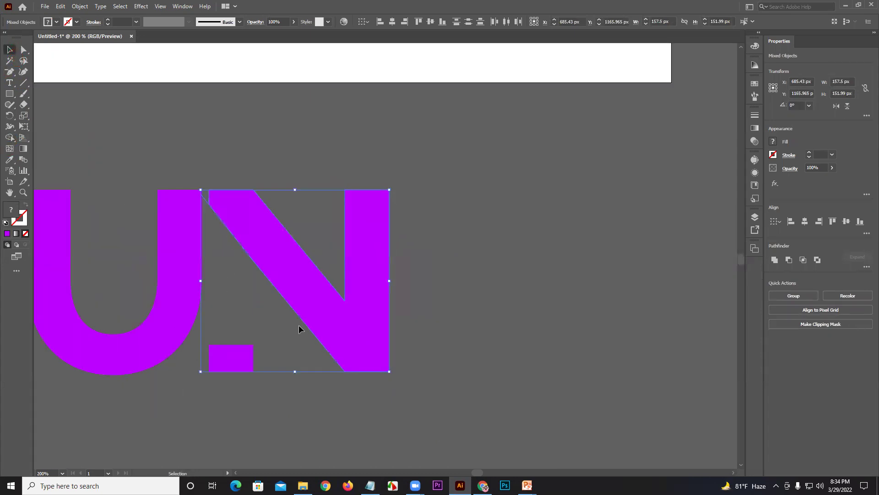
scroll(284, 318, down, 1)
click(268, 320)
click(234, 348)
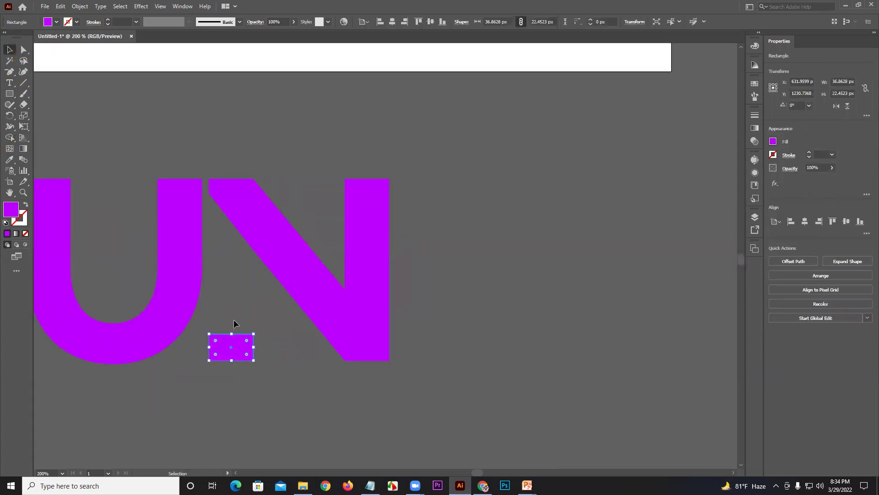
key(Delete)
drag(279, 280, 304, 279)
scroll(271, 268, up, 2)
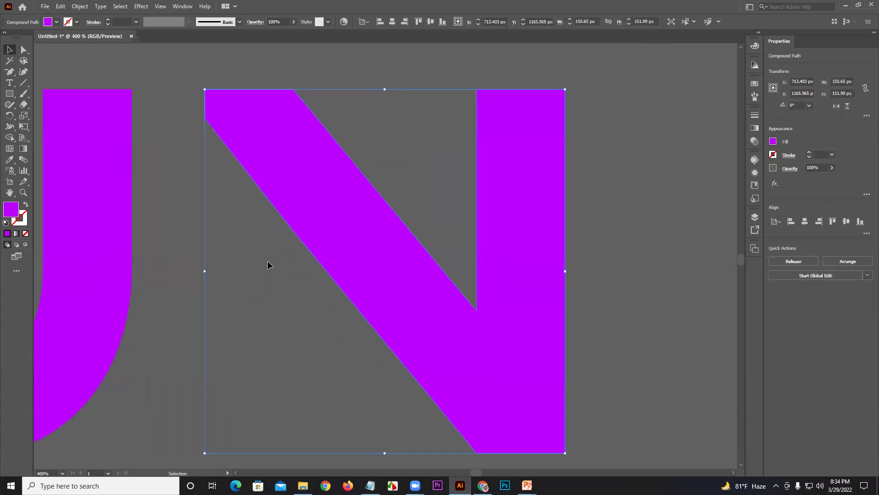
click(309, 257)
- Delete the stray leftover line and remove the extra anchor on the N's diagonal edge
scroll(293, 202, up, 2)
scroll(233, 211, down, 1)
scroll(234, 222, down, 1)
click(24, 49)
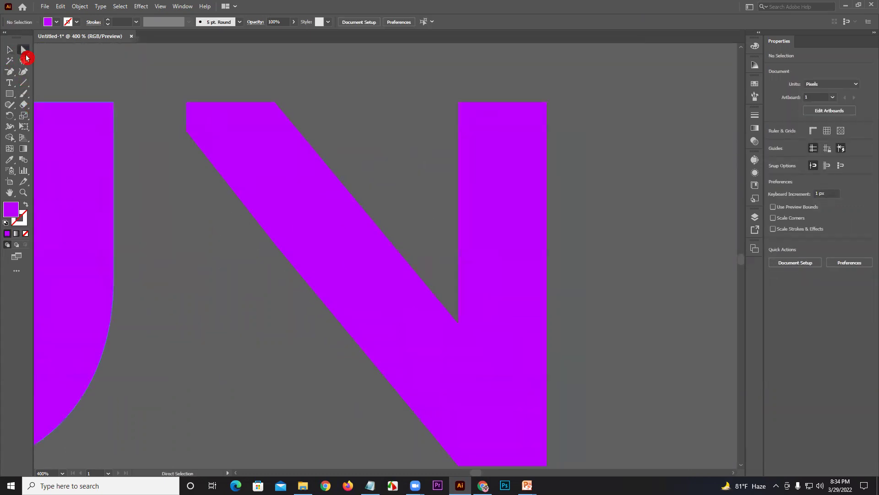
drag(255, 229, 298, 298)
click(187, 220)
click(187, 220)
key(Delete)
click(185, 221)
click(8, 74)
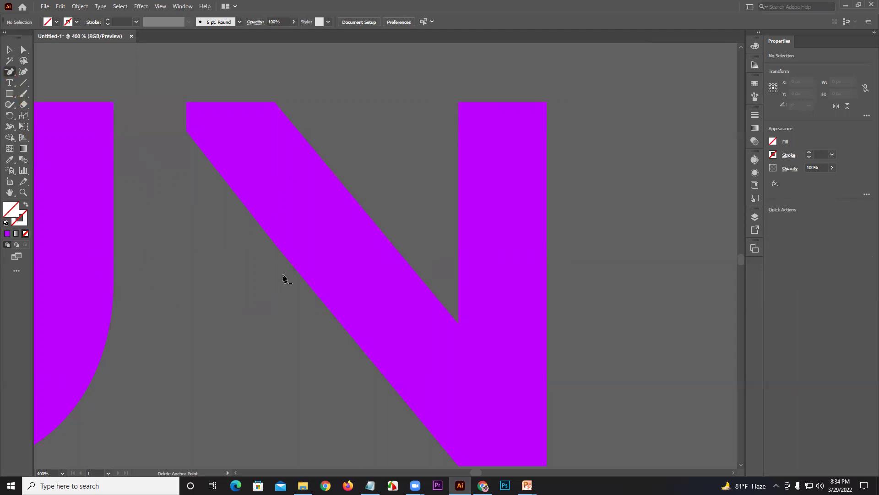
click(275, 245)
- Zoom out to bring the whole RUN lettering into view
key(ctrl+minus)
key(ctrl+minus)
drag(314, 365, 453, 365)
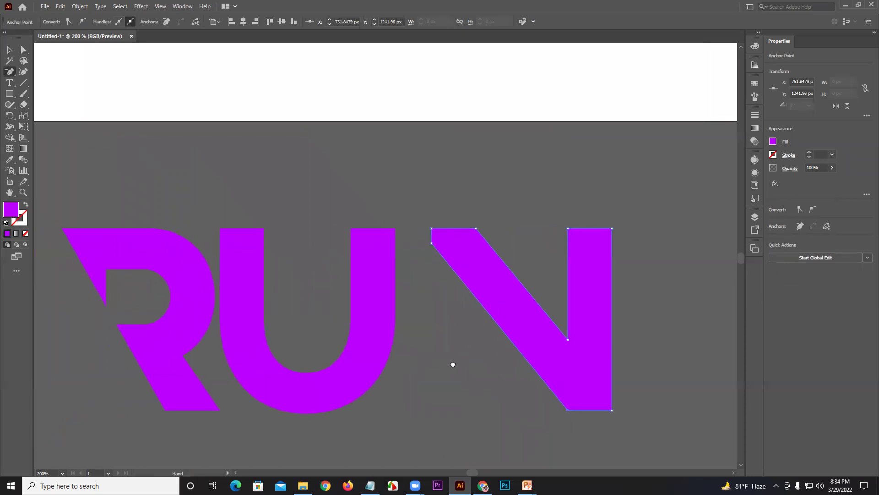
click(9, 149)
- Draw a curved Pen path sweeping from the U's inner bottom past its lower-left edge
click(9, 73)
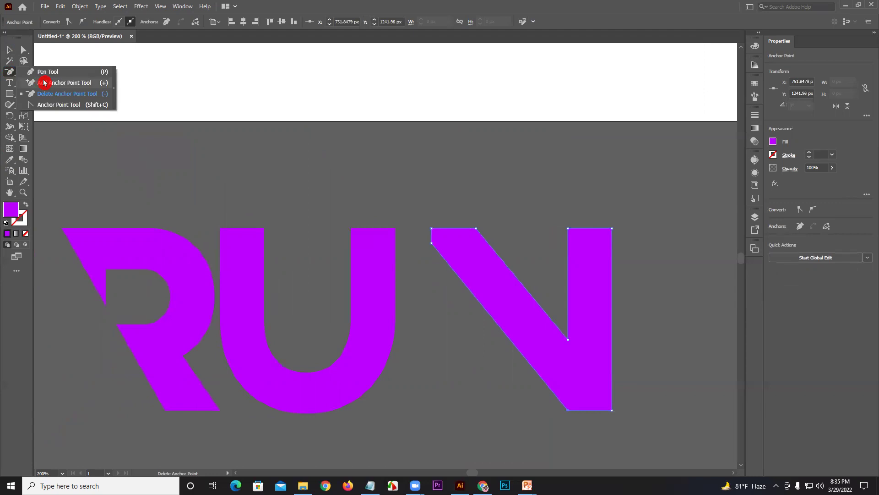
click(46, 103)
scroll(295, 402, up, 2)
scroll(426, 343, up, 2)
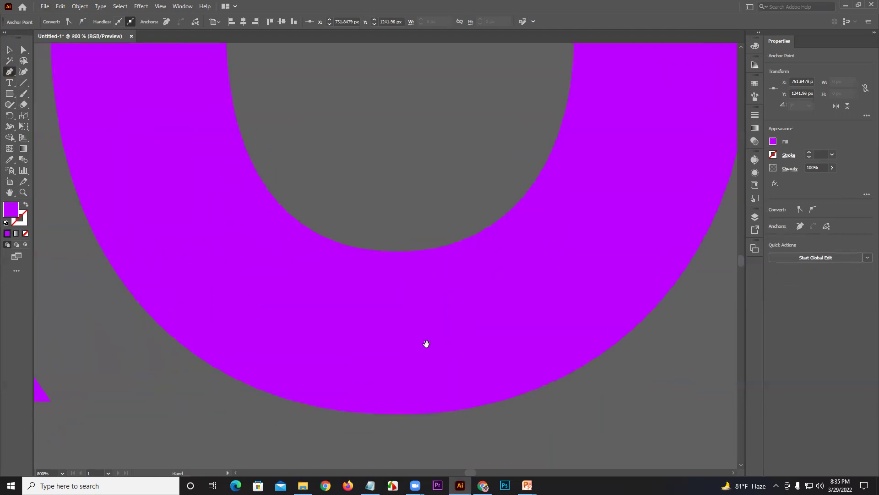
click(477, 221)
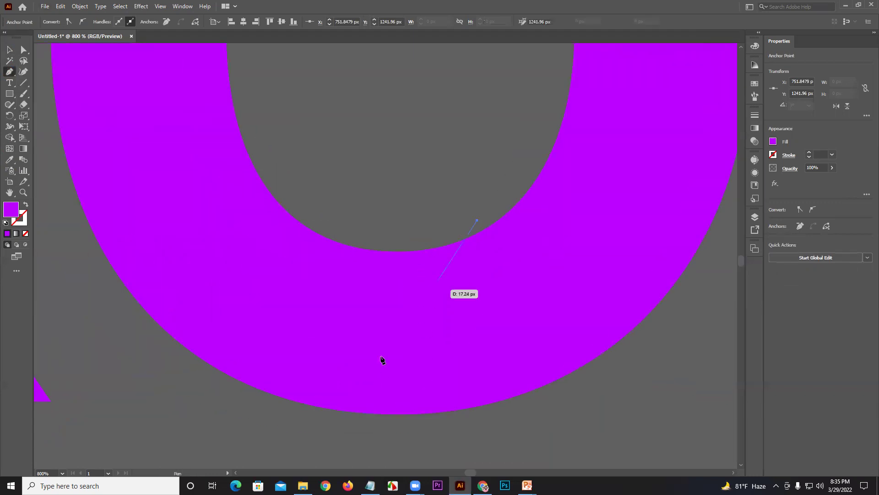
drag(261, 417, 245, 422)
drag(190, 434, 440, 376)
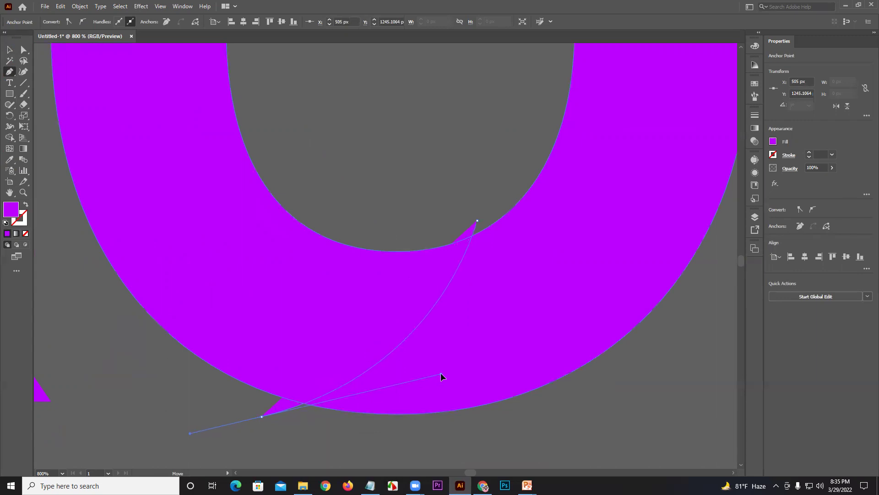
- Make the curve an unfilled purple stroke at 11 pt and scale it up around its centre
click(25, 207)
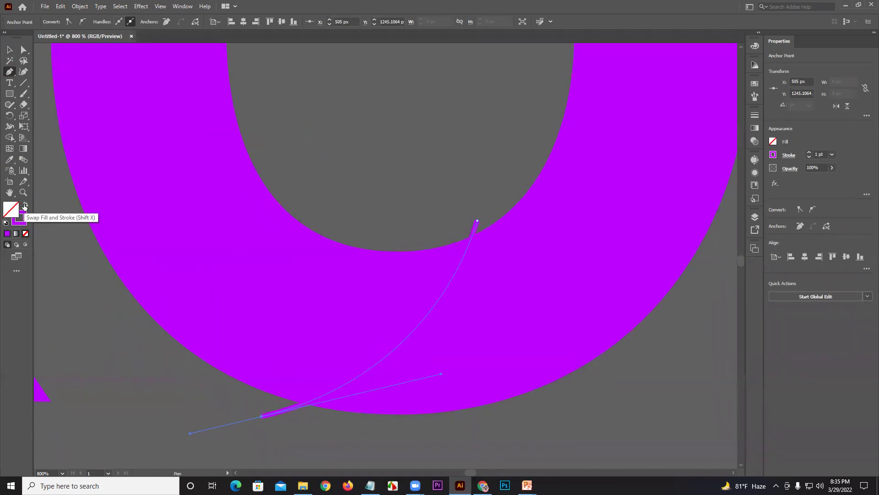
click(10, 49)
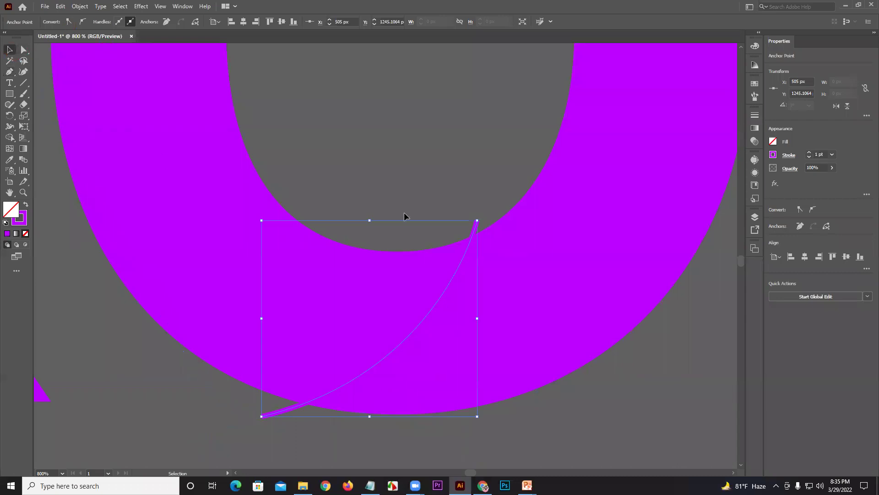
click(418, 189)
click(476, 224)
click(114, 16)
click(110, 21)
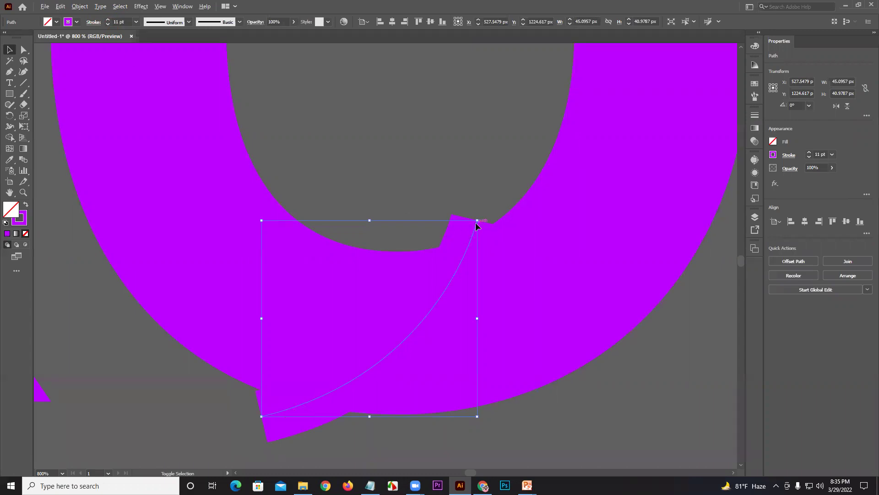
drag(476, 221, 477, 195)
alt+scroll(461, 183, down, 2)
click(78, 7)
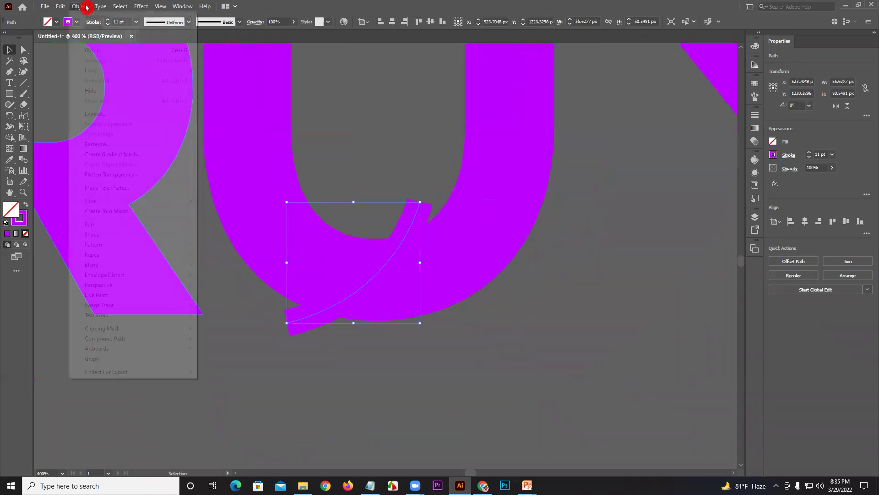
- Expand the curved stroke into a filled arc shape and rotate it slightly
click(98, 113)
click(417, 295)
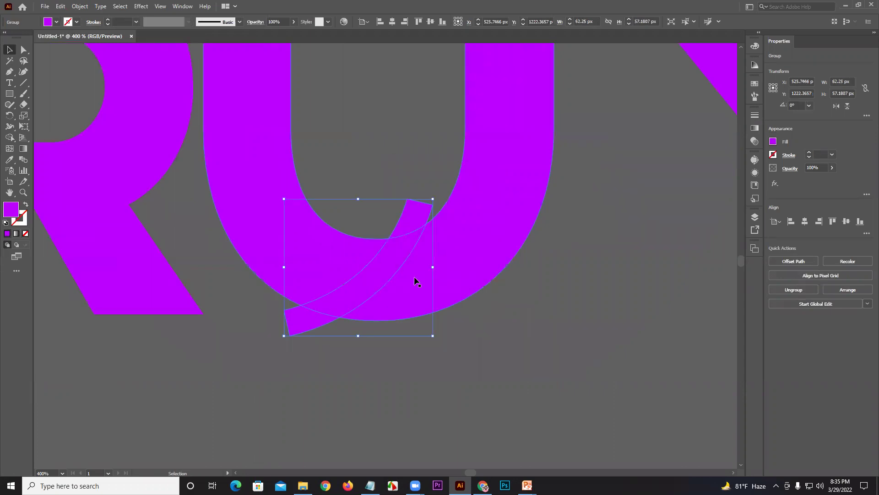
shift+click(291, 267)
click(418, 205)
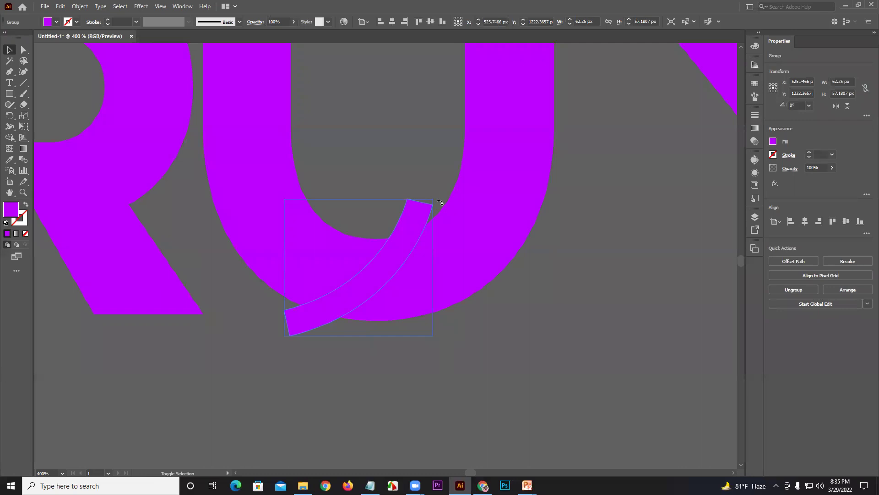
scroll(441, 202, up, 3)
drag(407, 185, 420, 194)
scroll(420, 194, down, 3)
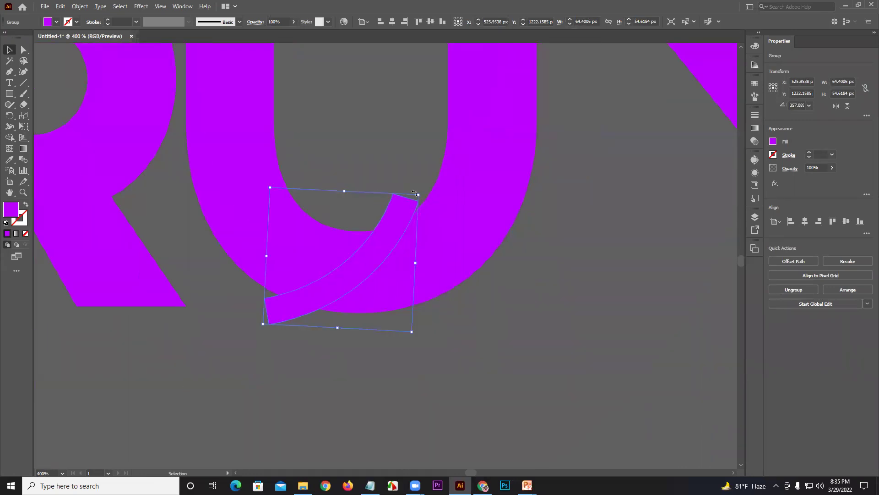
- With Shape Builder, erase the arc's pieces inside and above the U plus the triangle below
shift+click(403, 300)
click(11, 141)
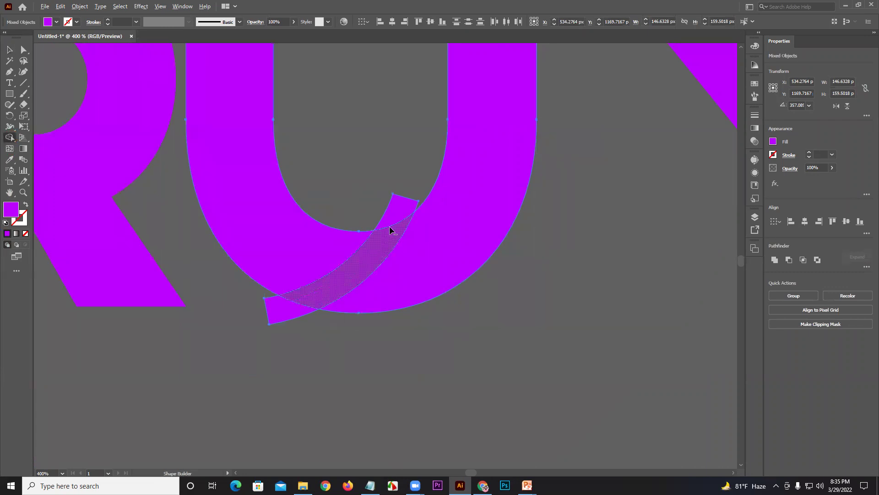
drag(392, 225, 379, 249)
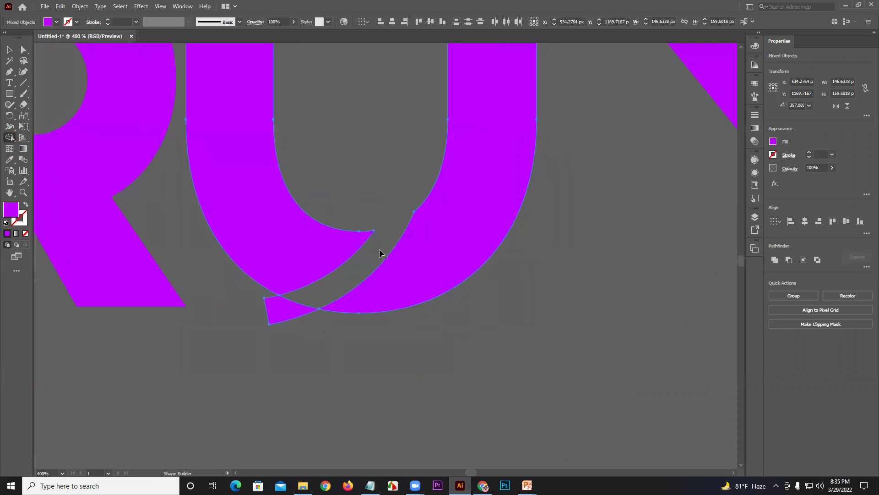
alt+click(282, 317)
scroll(300, 293, down, 3)
click(8, 52)
click(335, 194)
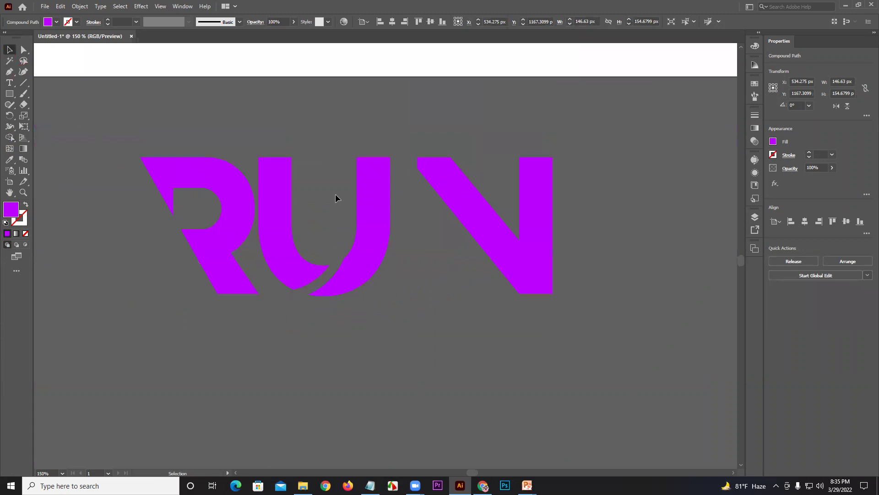
click(315, 262)
click(326, 254)
- Shape-build again to delete the remaining crossing piece and slivers, leaving a thin diagonal gap
scroll(326, 253, up, 4)
drag(335, 250, 413, 268)
shift+click(442, 320)
scroll(443, 321, down, 3)
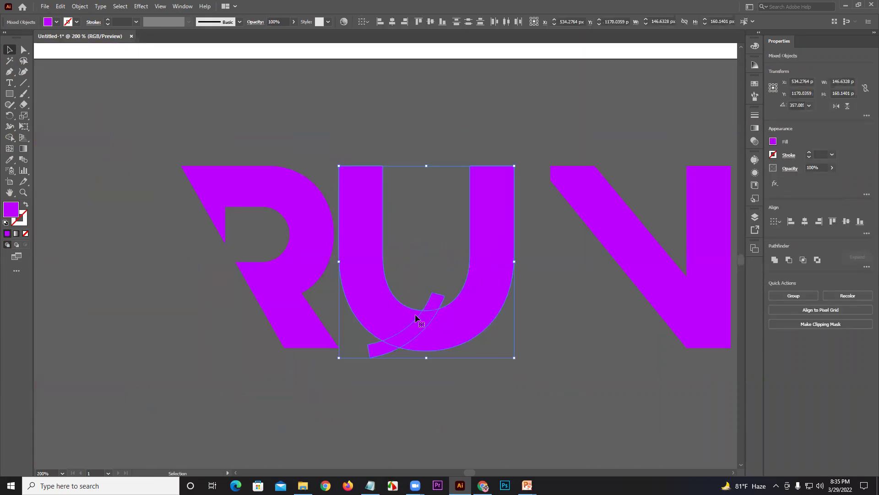
click(7, 140)
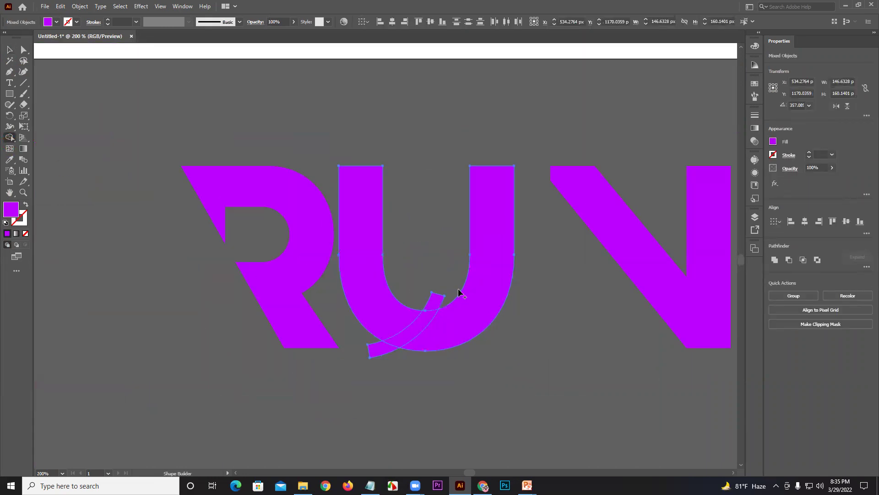
drag(437, 309, 417, 331)
alt+click(396, 346)
- Move the N left, closer to the sliced U
click(8, 51)
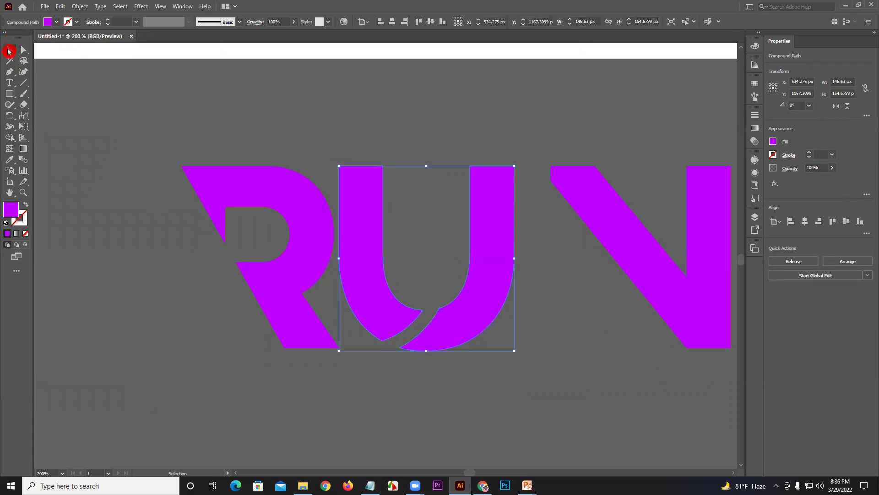
click(436, 248)
drag(668, 265, 644, 260)
click(580, 150)
scroll(581, 150, down, 3)
scroll(543, 232, up, 2)
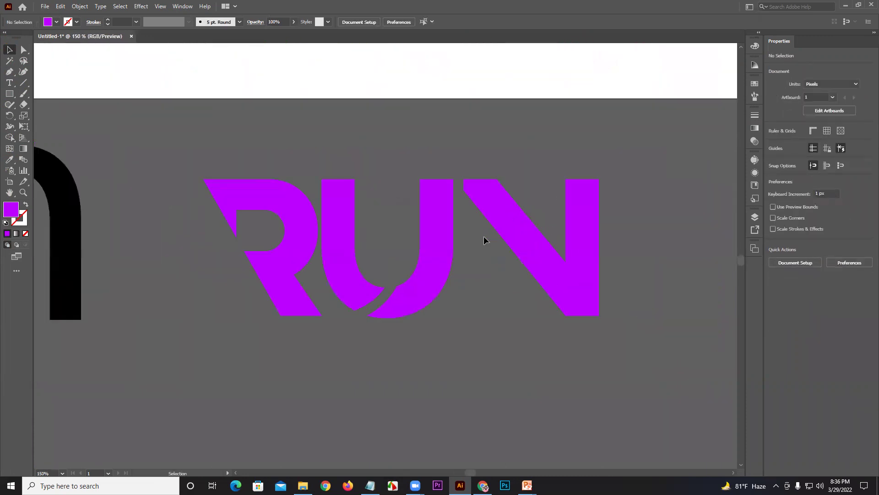
scroll(483, 235, down, 3)
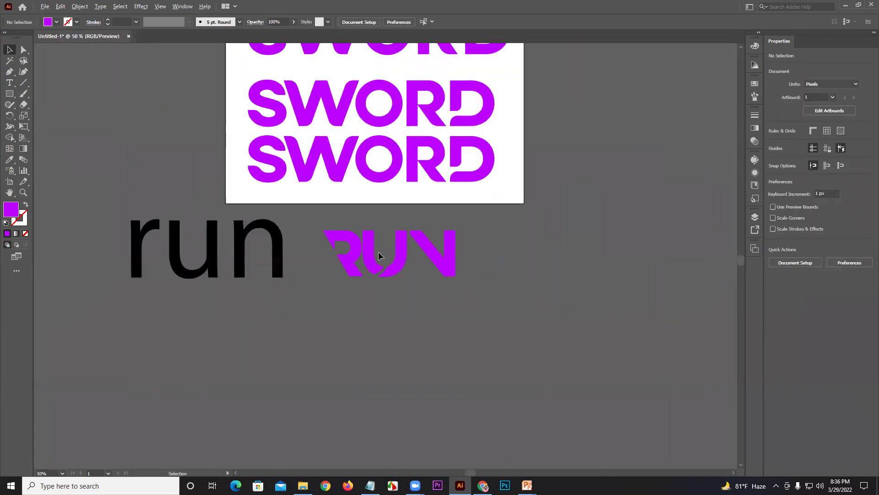
- Apply SWORD's purple AXIS Extra Bold style to the black run text with the Eyedropper
click(387, 280)
scroll(458, 302, left, 3)
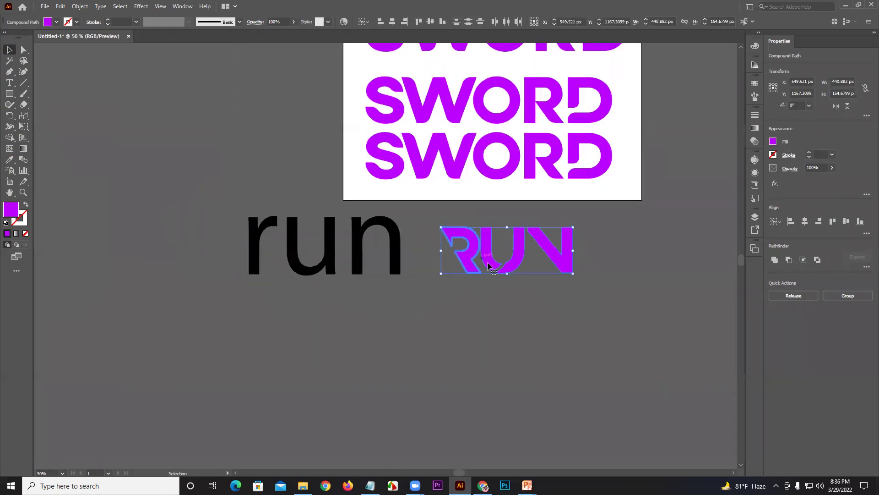
click(366, 258)
scroll(261, 365, up, 3)
scroll(261, 365, right, 3)
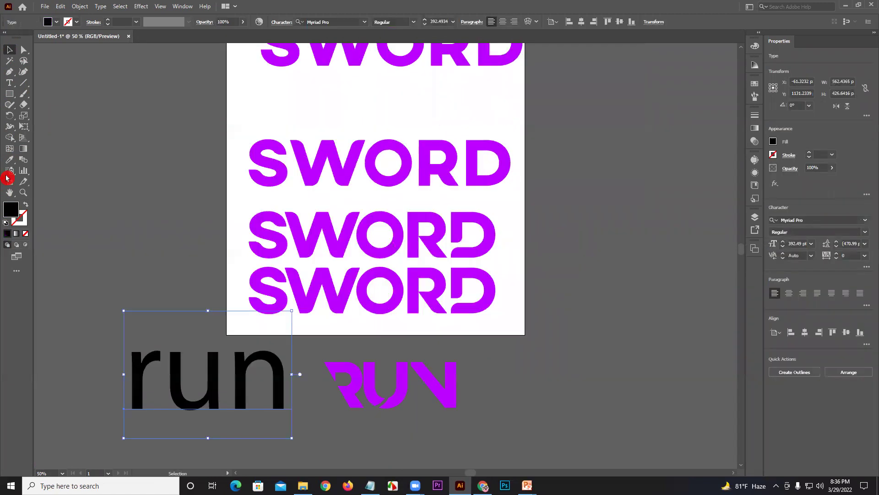
click(9, 161)
click(346, 94)
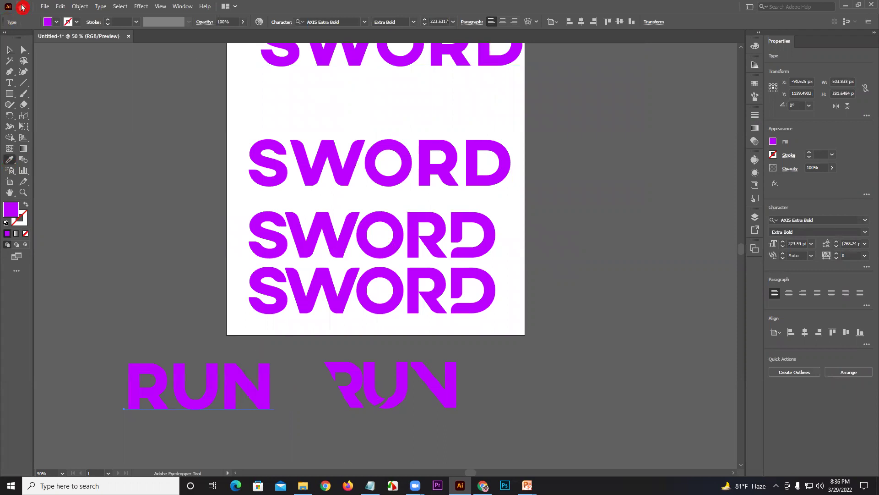
click(10, 50)
scroll(381, 270, down, 3)
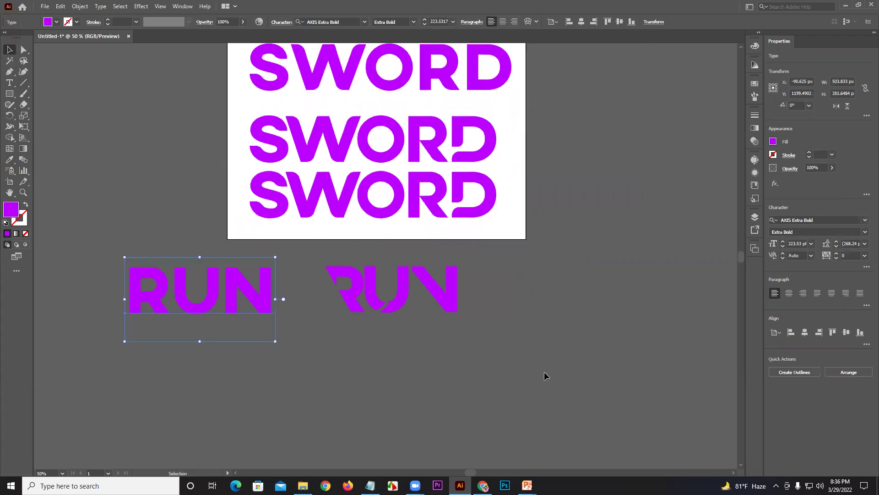
- Place the restyled text on the sliced R, delete its R, and set UN beside it
click(378, 269)
drag(213, 311, 410, 305)
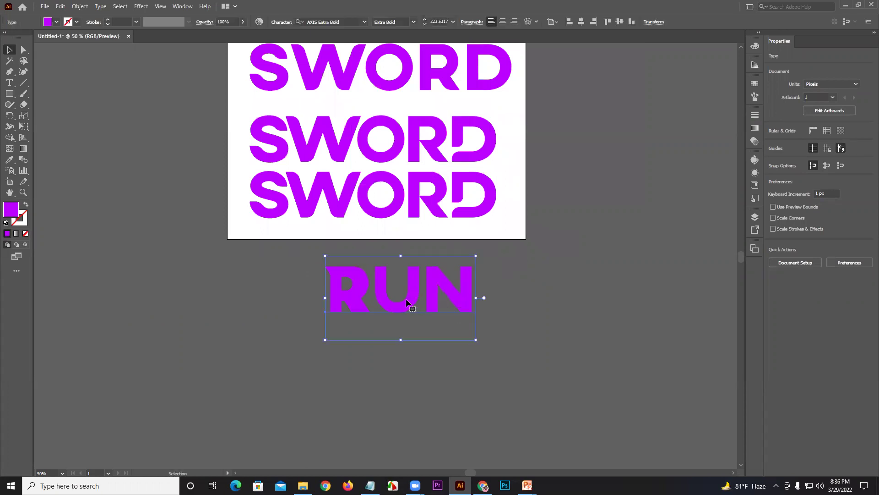
scroll(403, 298, up, 3)
double_click(380, 303)
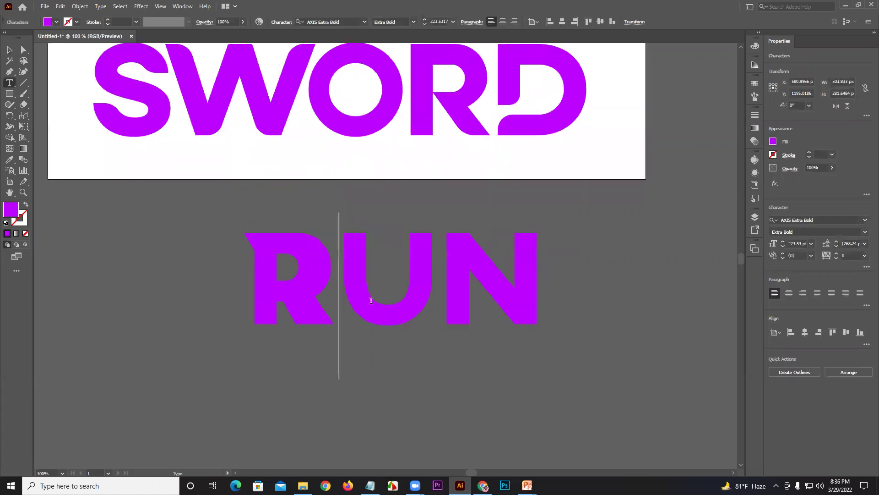
key(BackSpace)
click(13, 54)
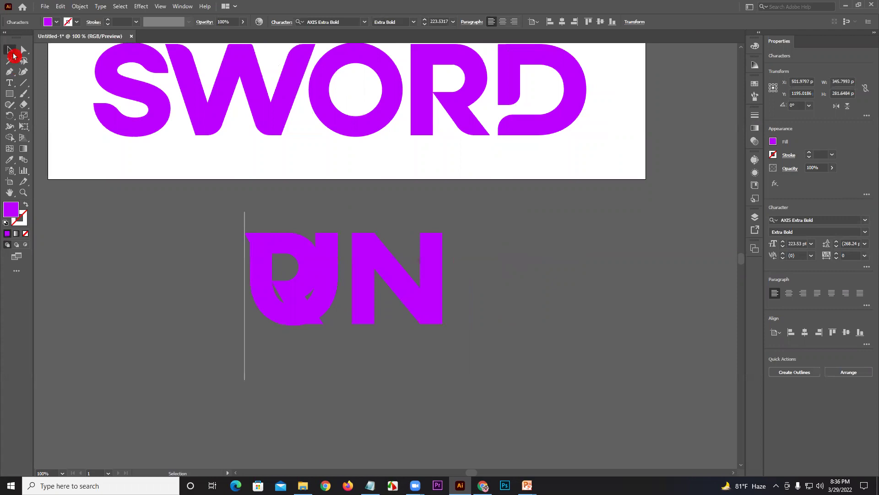
drag(385, 278, 456, 278)
click(583, 230)
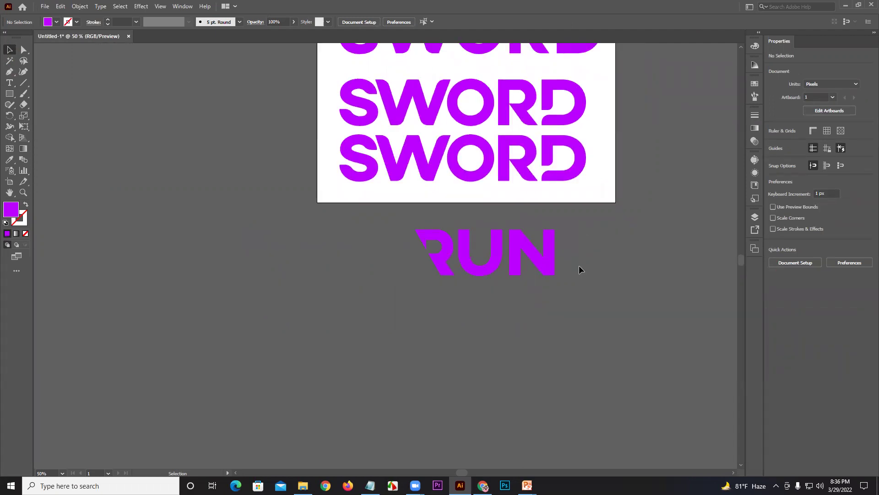
drag(575, 261, 503, 288)
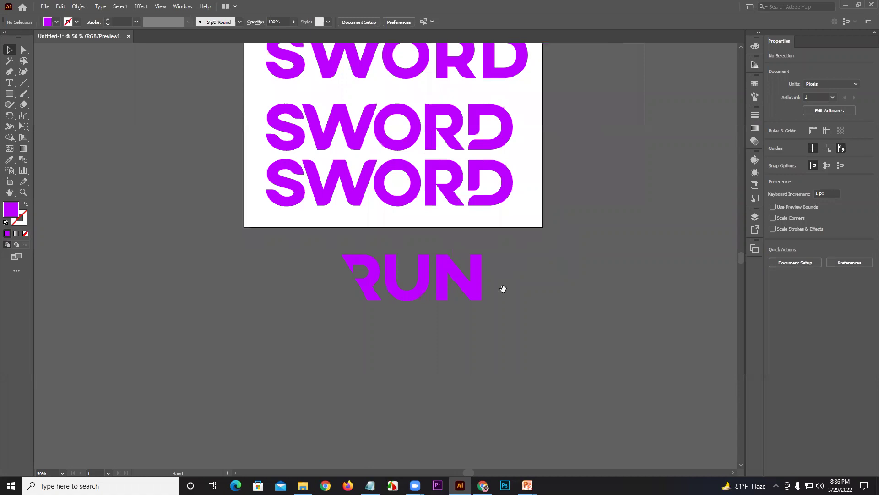
- Pull the top SWORD into the artboard, then marquee-select every SWORD and RUN object and delete them
scroll(502, 222, down, 2)
drag(516, 249, 499, 255)
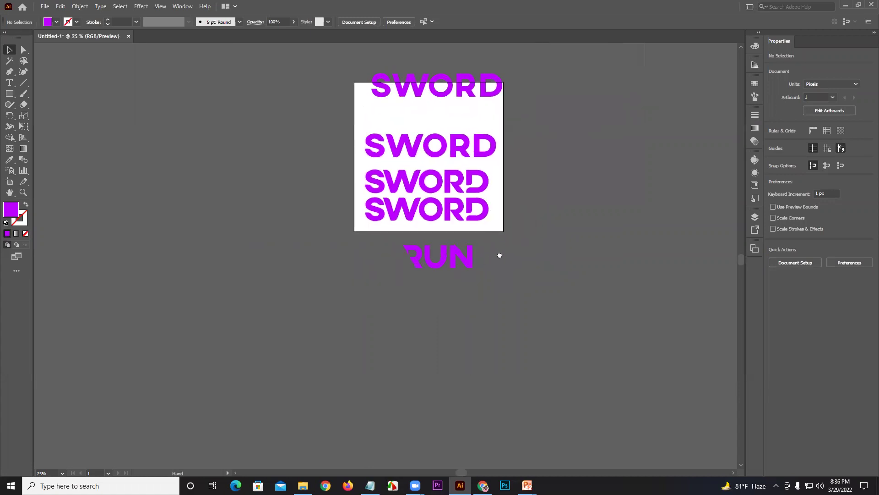
drag(415, 95, 411, 130)
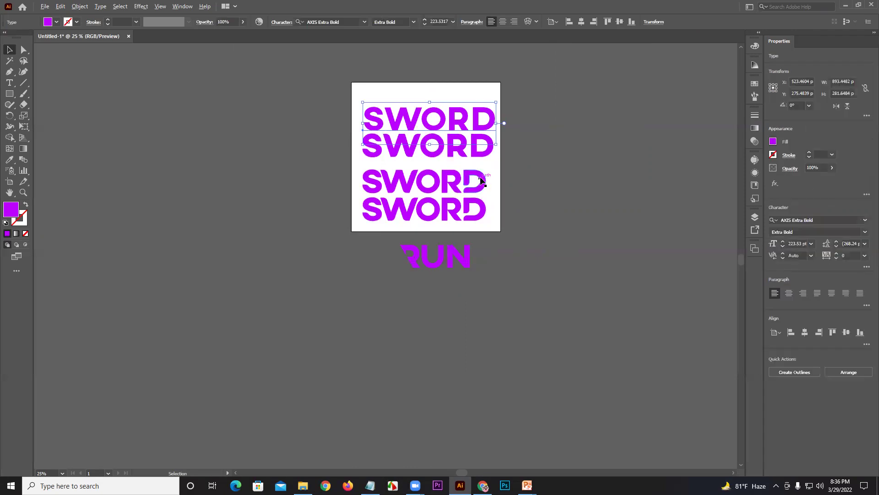
key(ctrl+=)
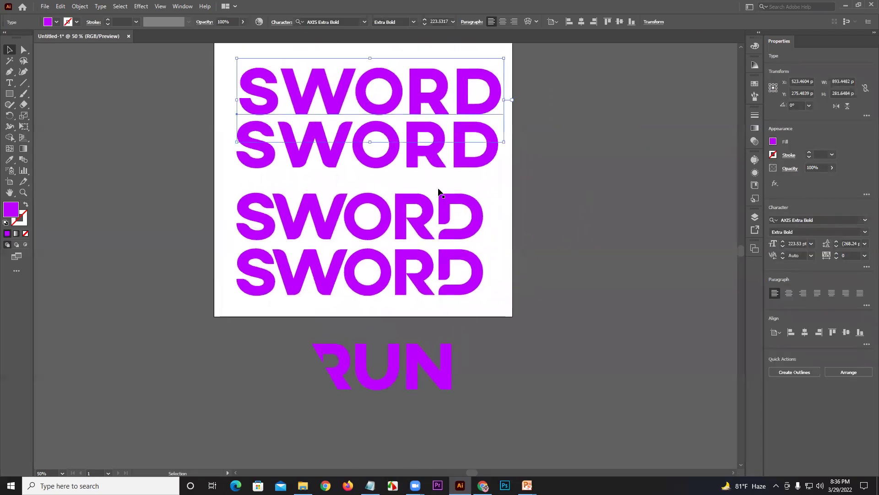
drag(216, 87, 483, 405)
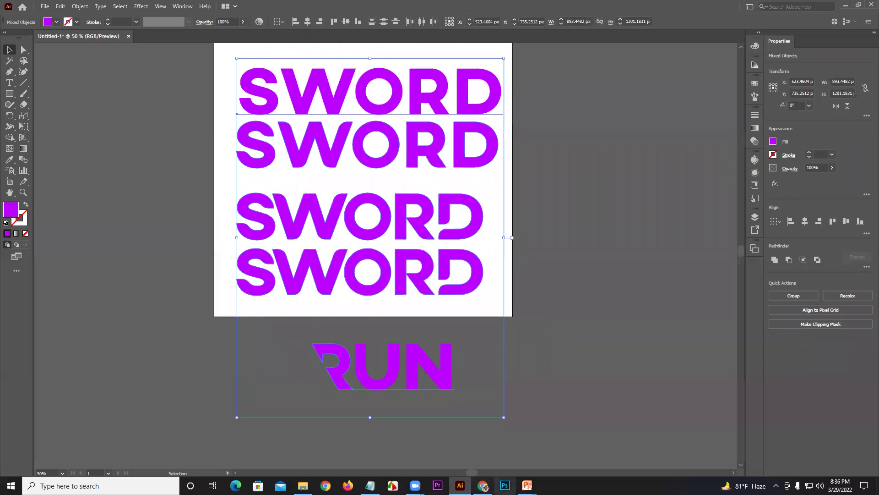
key(Delete)
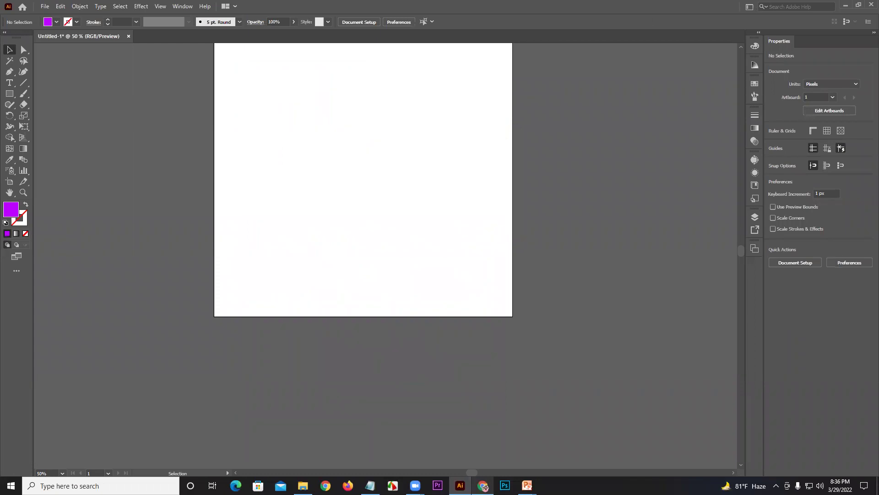
mouse_move(483, 486)
click(497, 484)
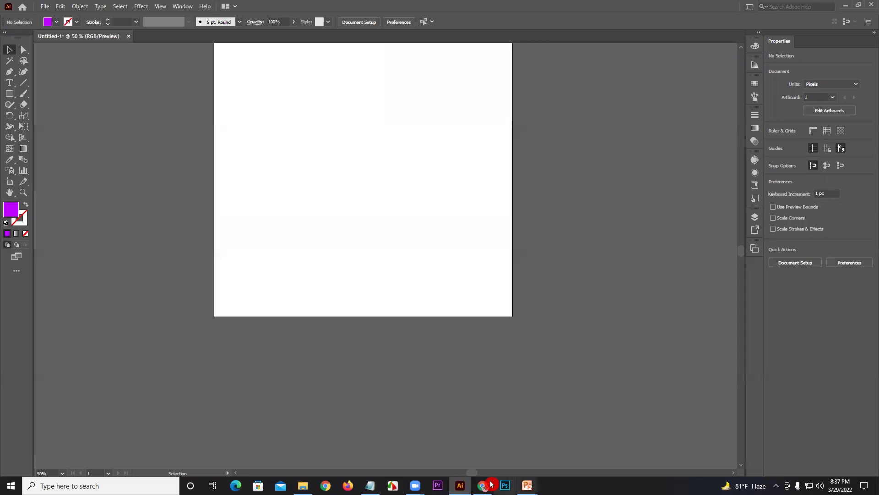
- In Chrome, show Google Images results for the 'logo color' search
click(484, 463)
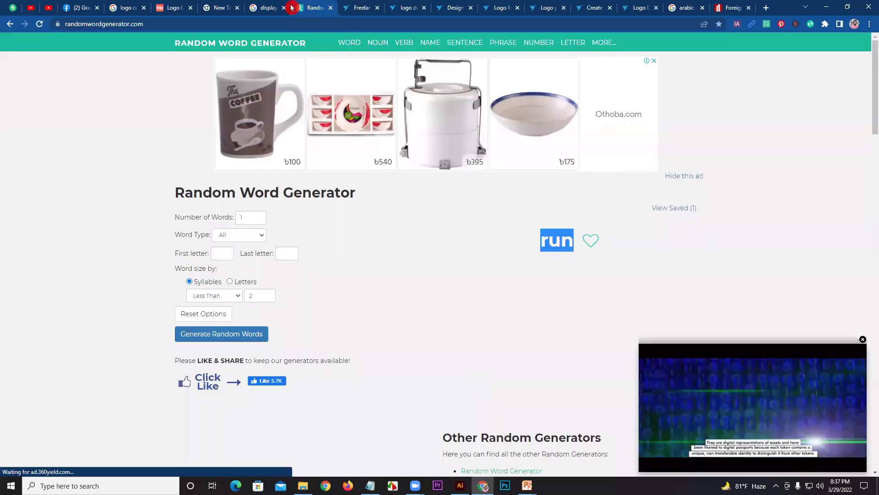
click(148, 8)
drag(872, 257, 871, 44)
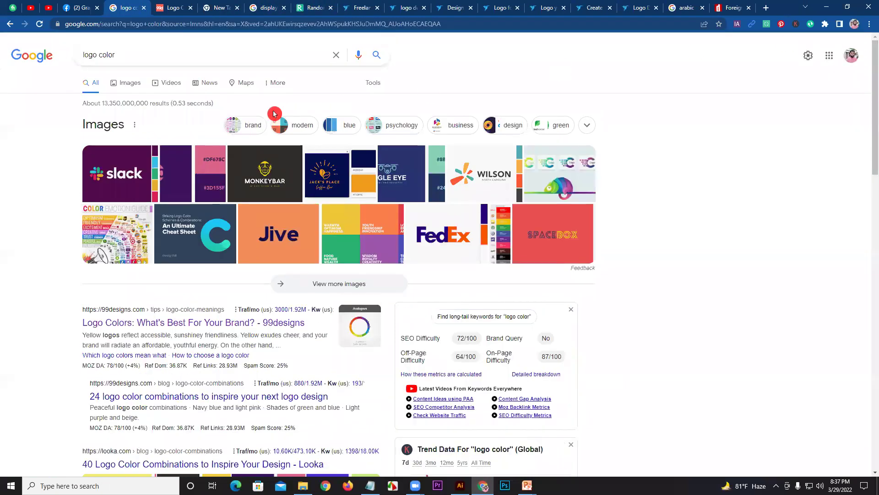
click(130, 80)
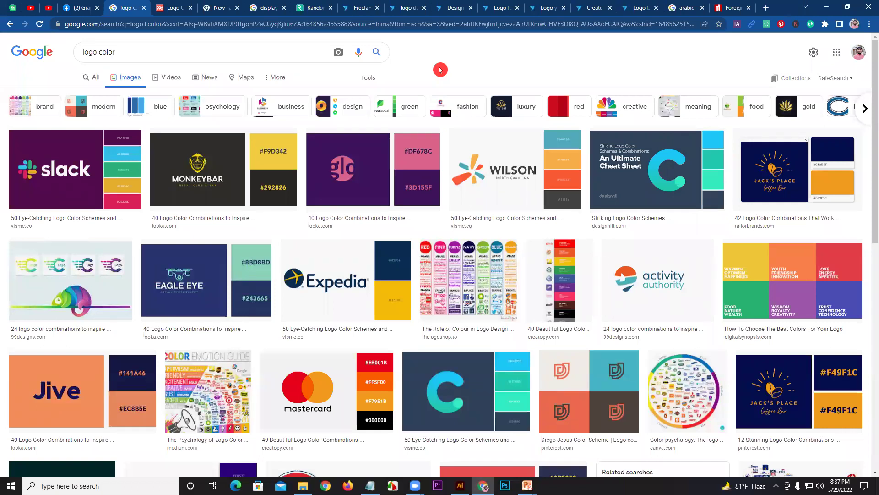
- Preview the MONKEYBAR color combination image and the related yellow-and-black Brew logo
click(201, 157)
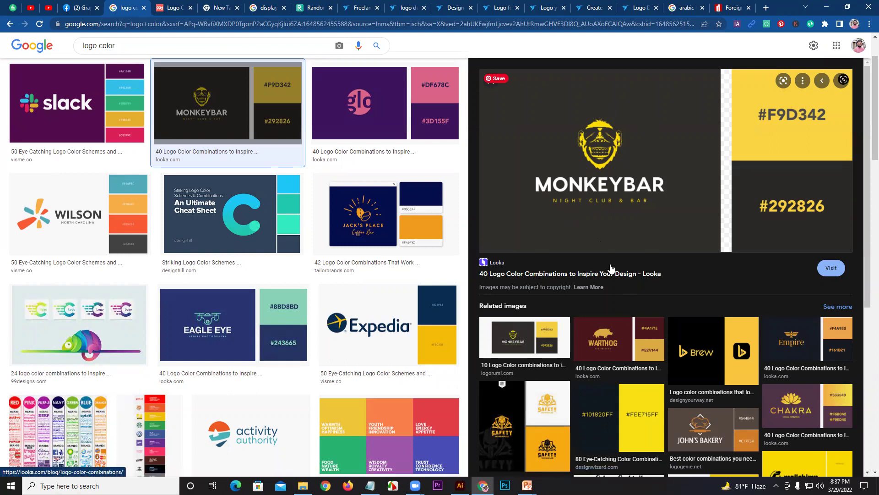
click(672, 351)
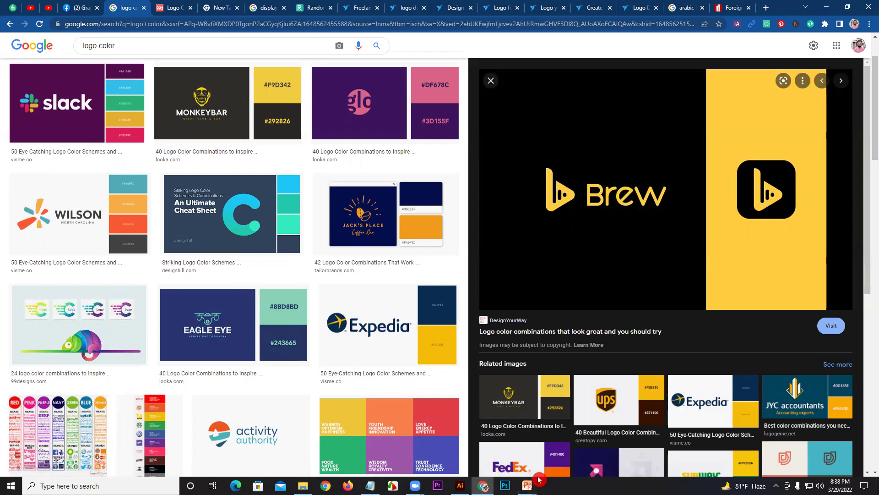
click(528, 485)
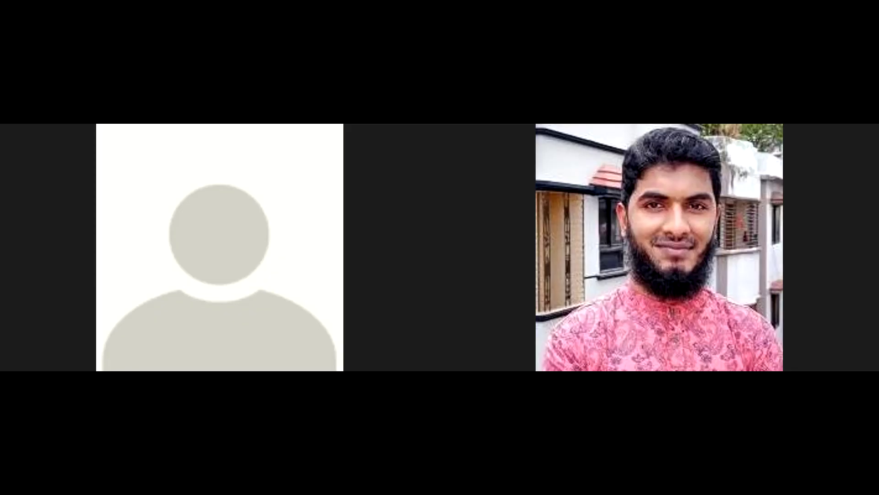